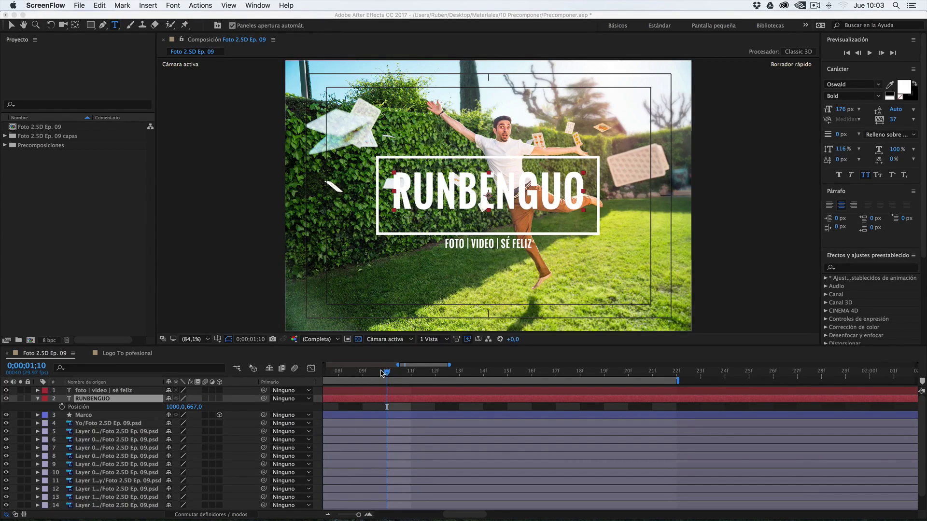
Collapse the RUNBENGUO text layer's properties and enlarge the timeline area to show the whole layer list.
left_click(382, 373)
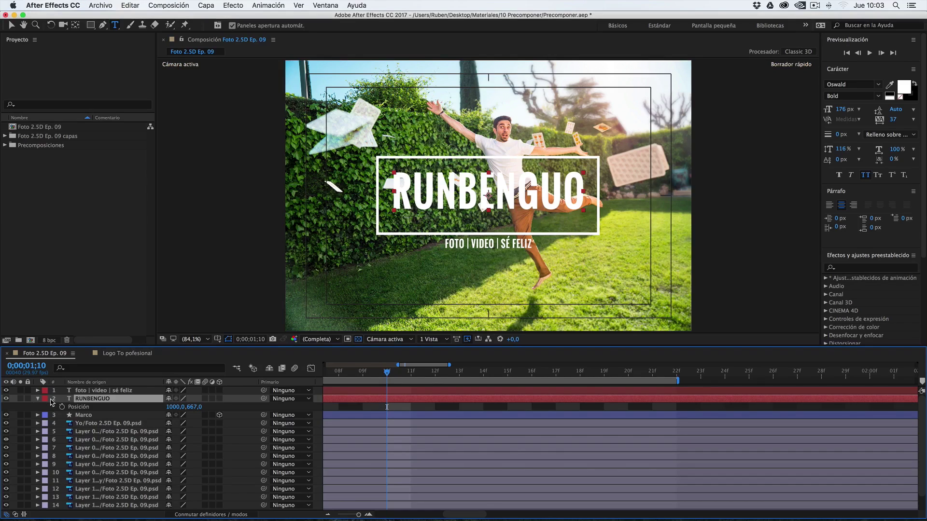
left_click(37, 398)
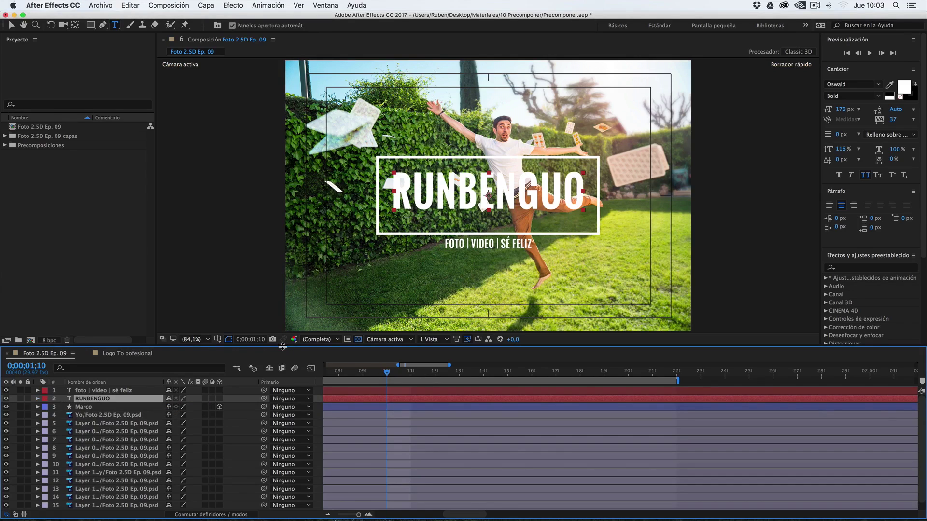
left_click_drag(283, 334, 283, 297)
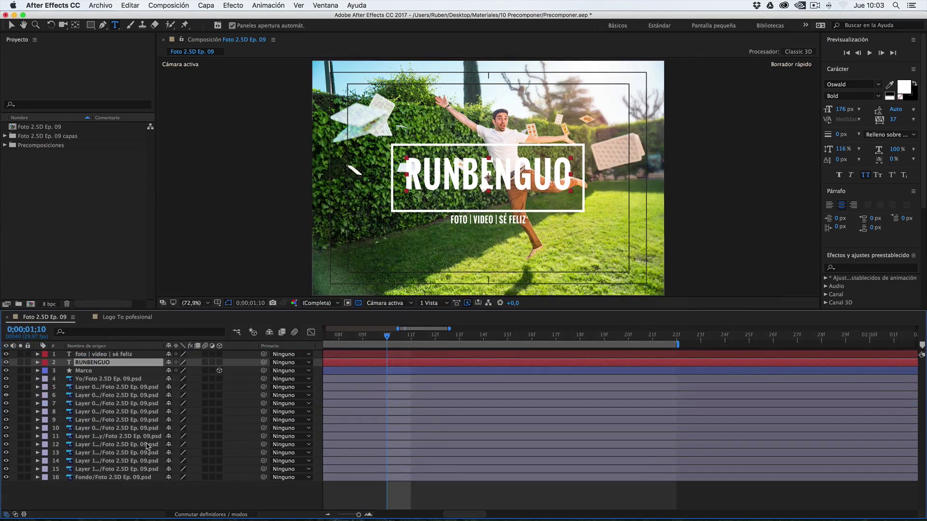
right_click(144, 497)
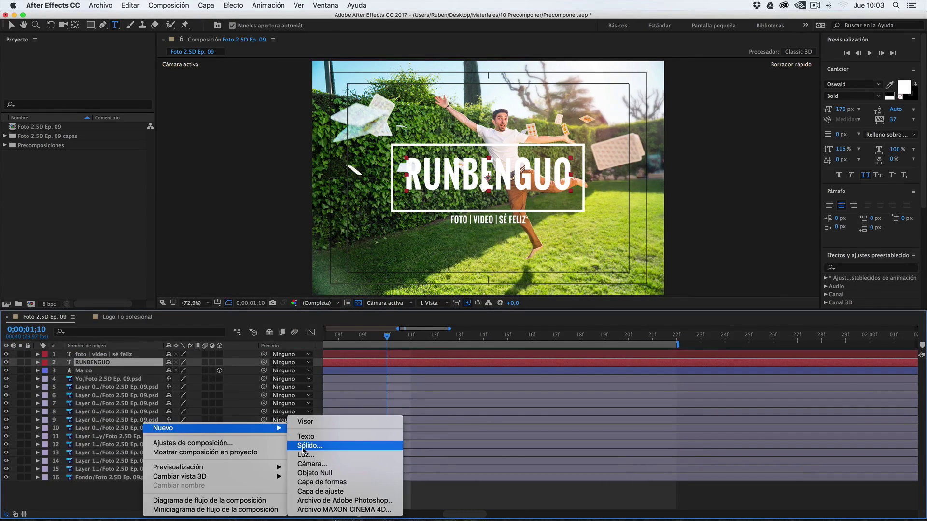
left_click(172, 518)
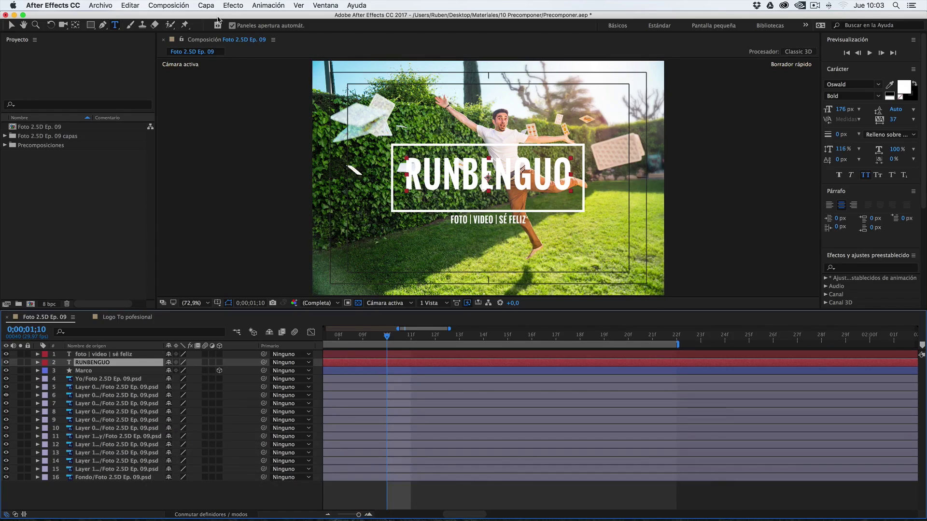
left_click(208, 6)
mouse_move(208, 19)
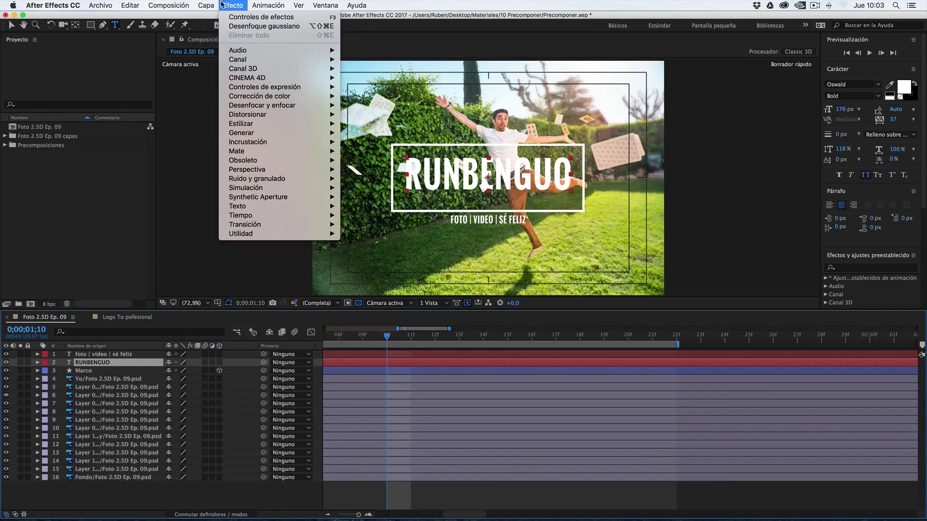
left_click(146, 490)
Start a new solid layer in the composition and name it Solidario.
right_click(146, 490)
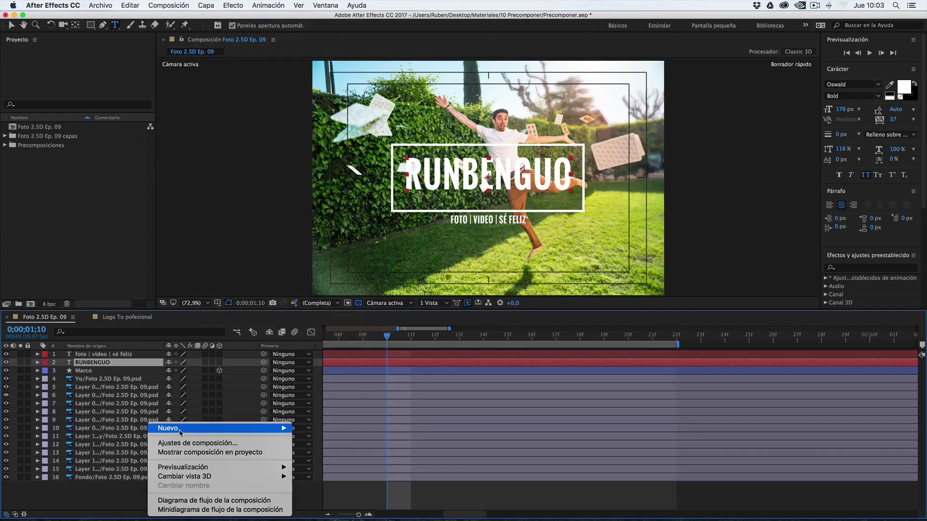
mouse_move(279, 428)
left_click(321, 445)
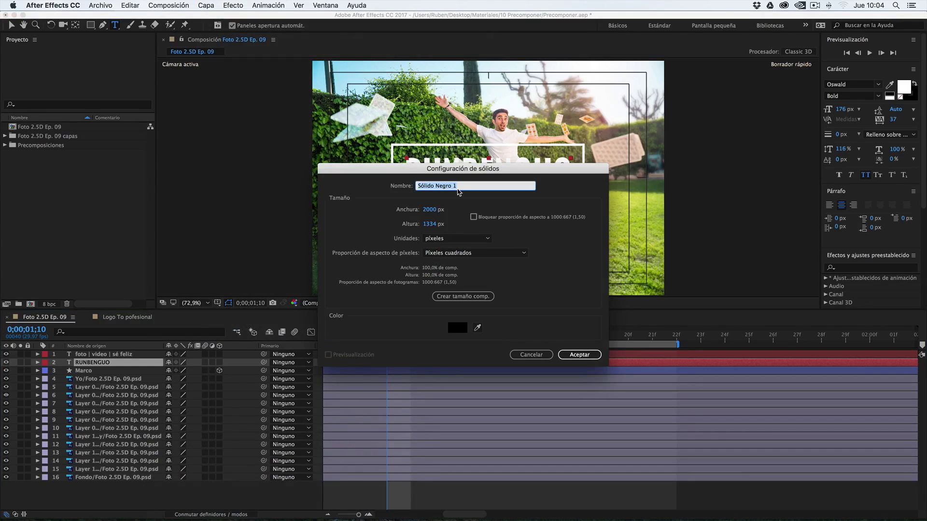
key("BackSpace")
type("Solidario")
Set the Solidario solid's color to a bright light blue and create the layer.
left_click(458, 329)
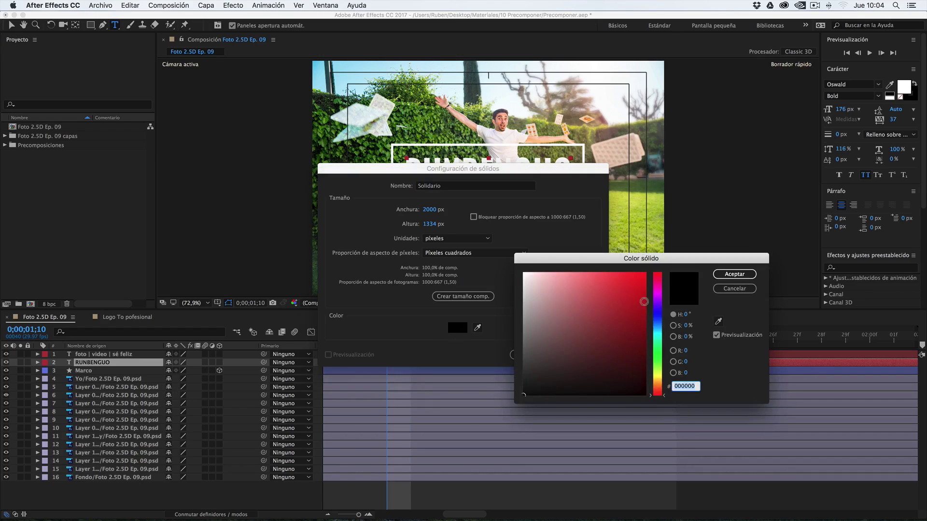
mouse_move(550, 341)
left_mouse_down()
mouse_move(524, 272)
mouse_move(639, 275)
mouse_move(478, 271)
left_mouse_up()
left_click_drag(652, 306, 657, 325)
left_click_drag(637, 286, 653, 270)
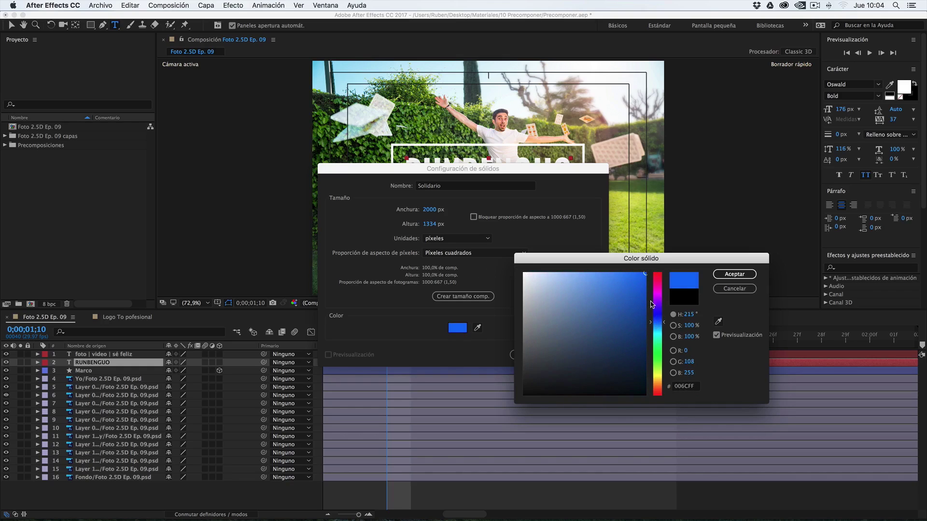
left_click(651, 329)
left_click(719, 274)
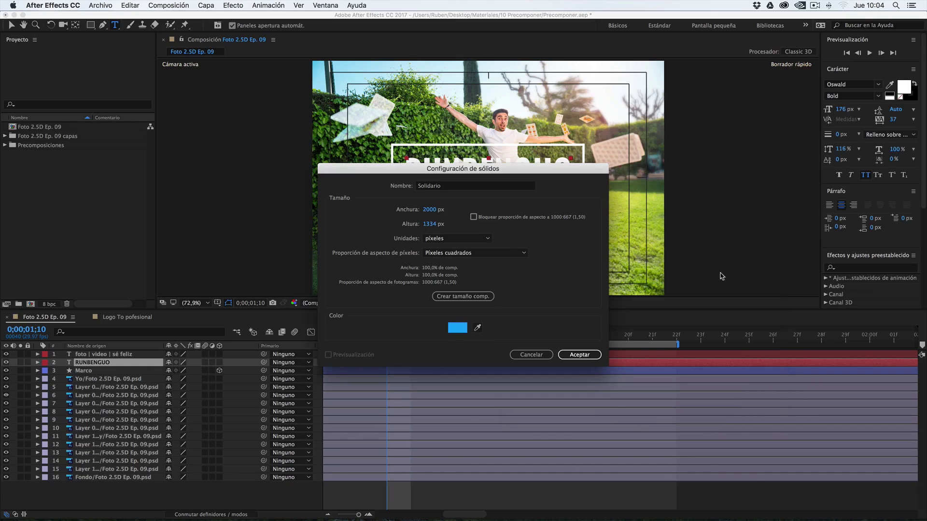
left_click(588, 359)
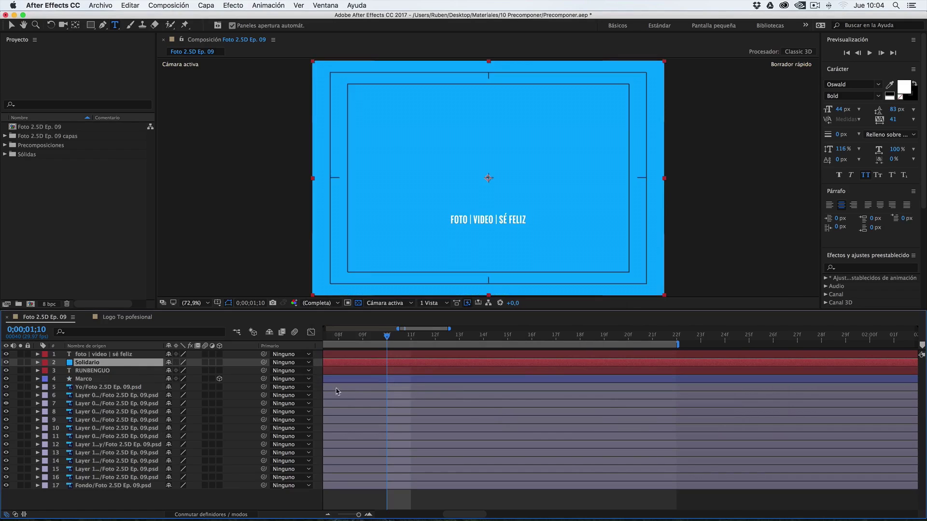
Move the Solidario layer above the tagline text layer, to the top of the layer stack.
left_click(91, 372)
left_click(89, 365)
left_click_drag(91, 365, 99, 355)
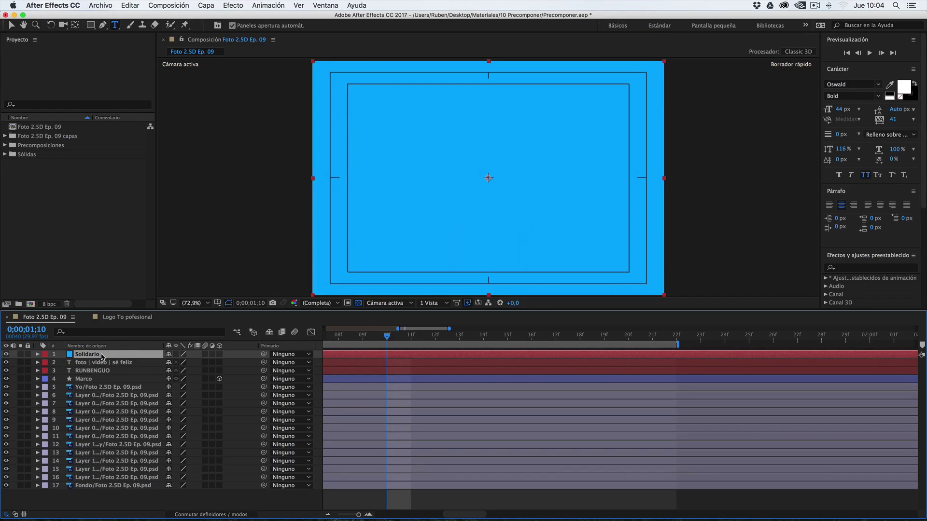
Scale the Solidario layer down to a wide bar at 41 % width and 16 % height.
key("s")
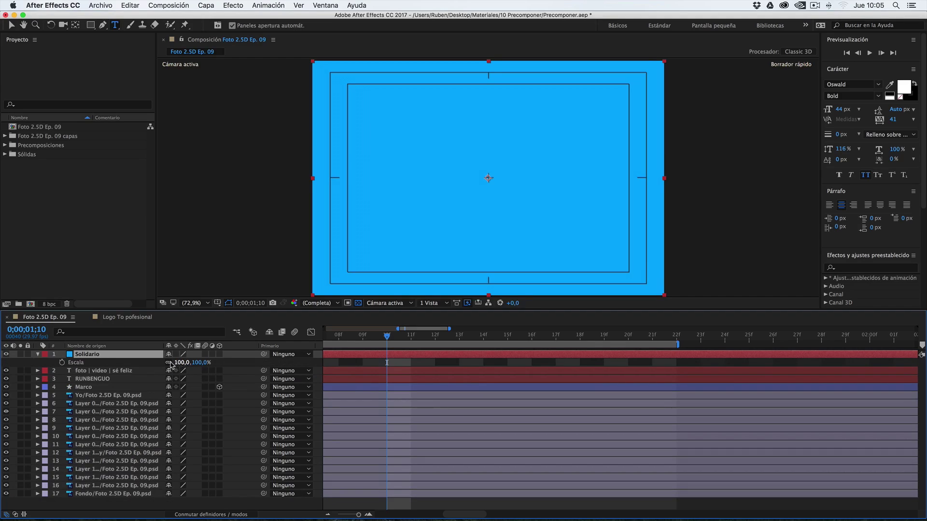
left_click_drag(198, 363, 159, 369)
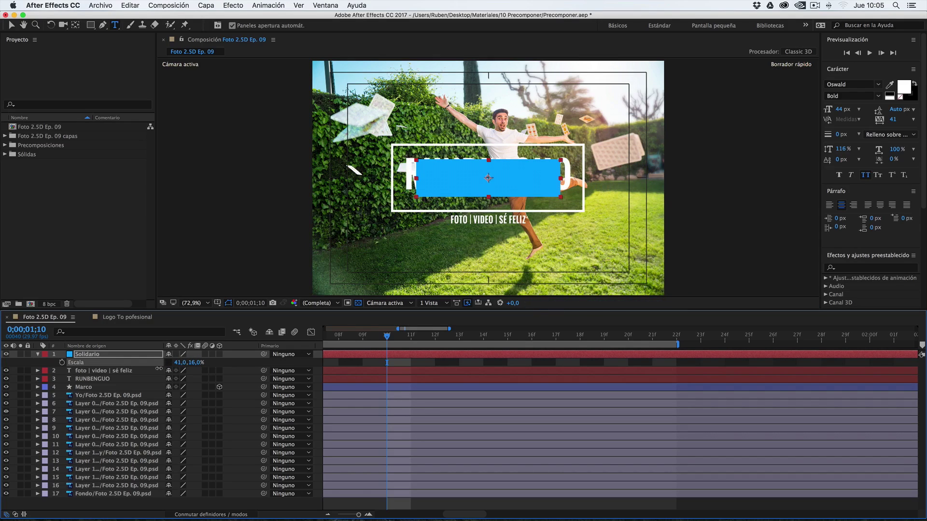
left_click(85, 356)
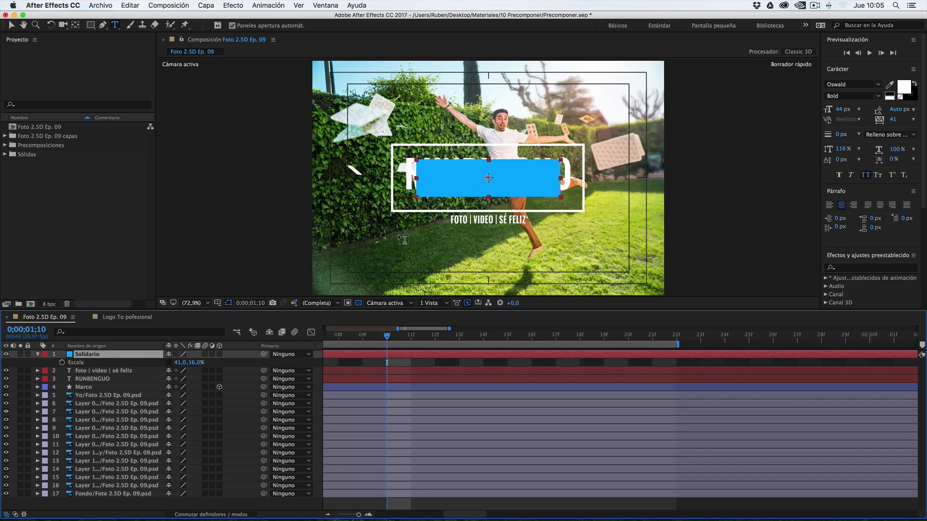
Move the blue bar into the lower-left corner of the image with the Selection tool.
key("v")
left_click_drag(448, 179, 361, 263)
key("Return")
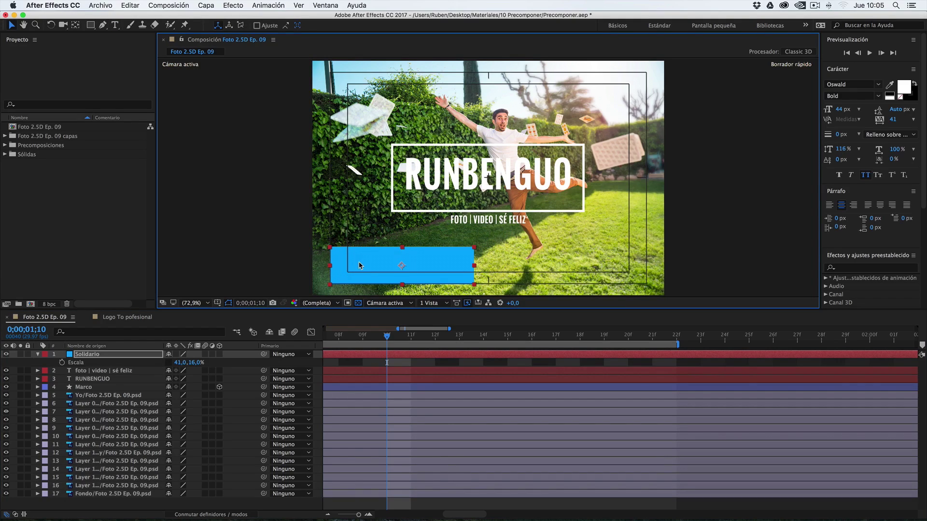
Review the size and color in the Solidario layer's solid settings, leaving them as they are.
left_click(148, 361)
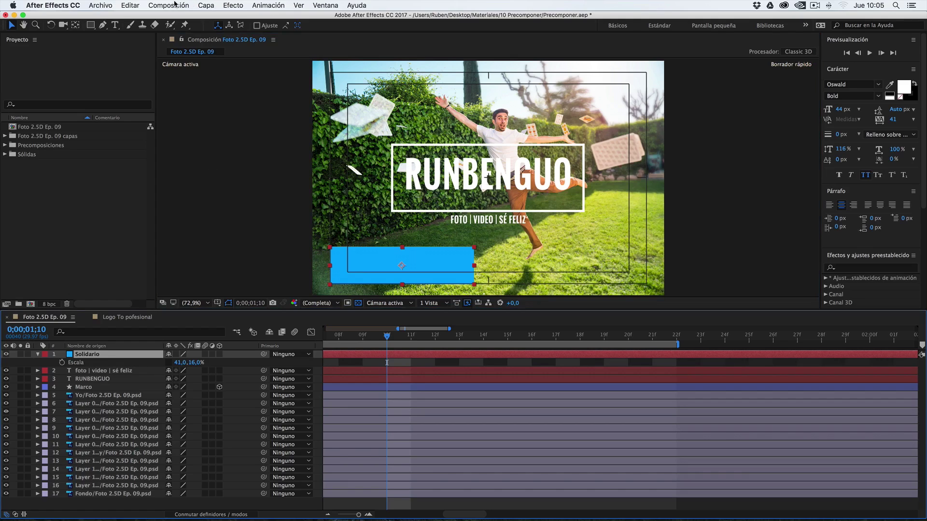
left_click(205, 6)
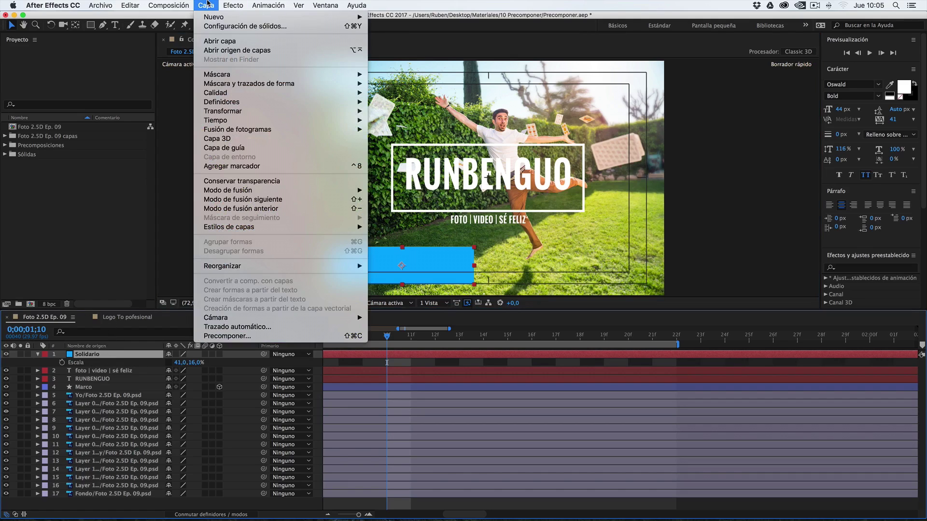
left_click(229, 28)
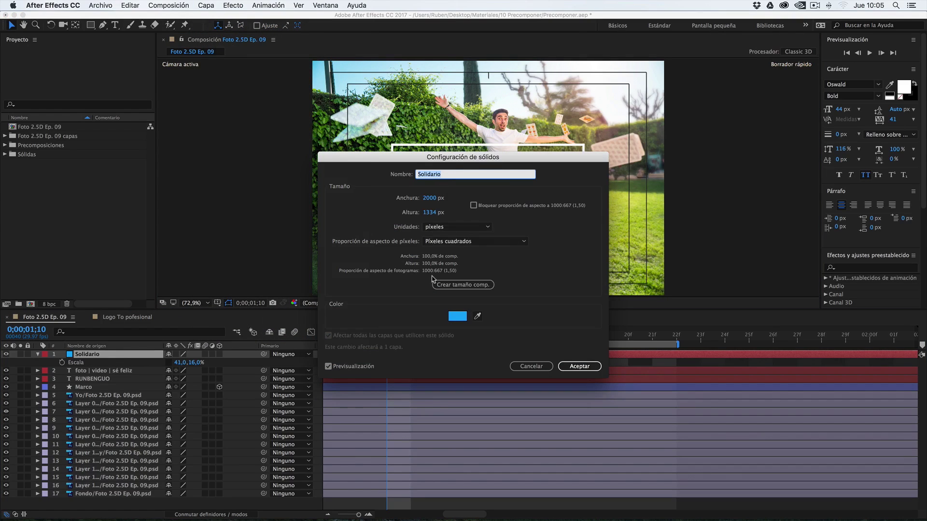
left_click(532, 366)
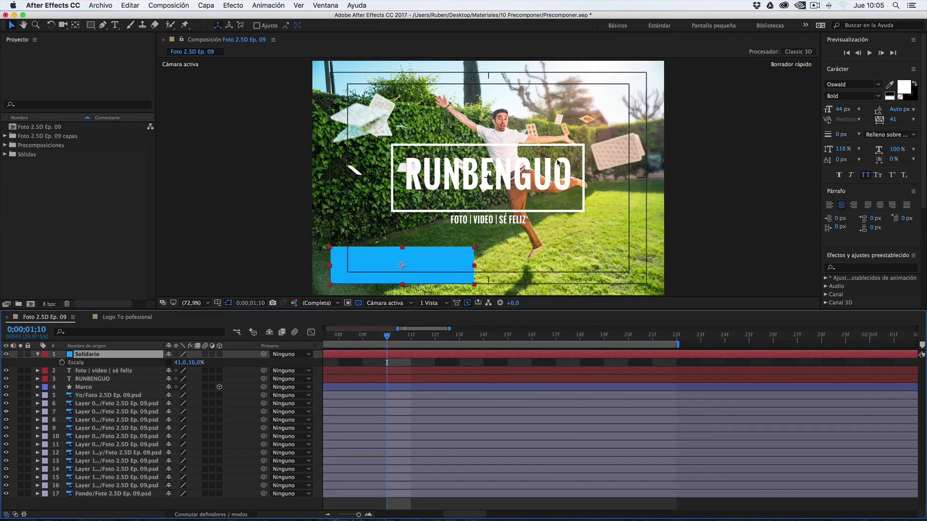
Change the composition size to 1920 × 1080 px with the aspect ratio lock turned off.
left_click(176, 5)
left_click(180, 29)
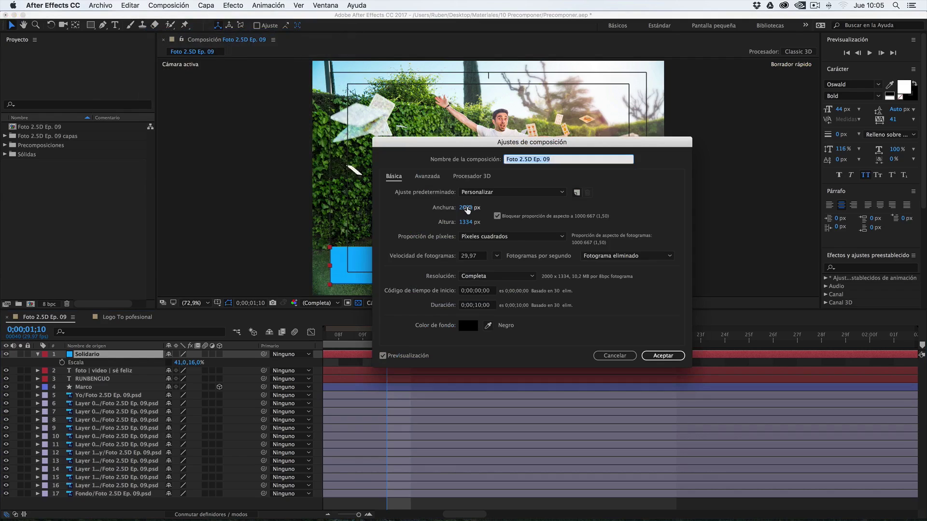
left_click(466, 208)
type("1920")
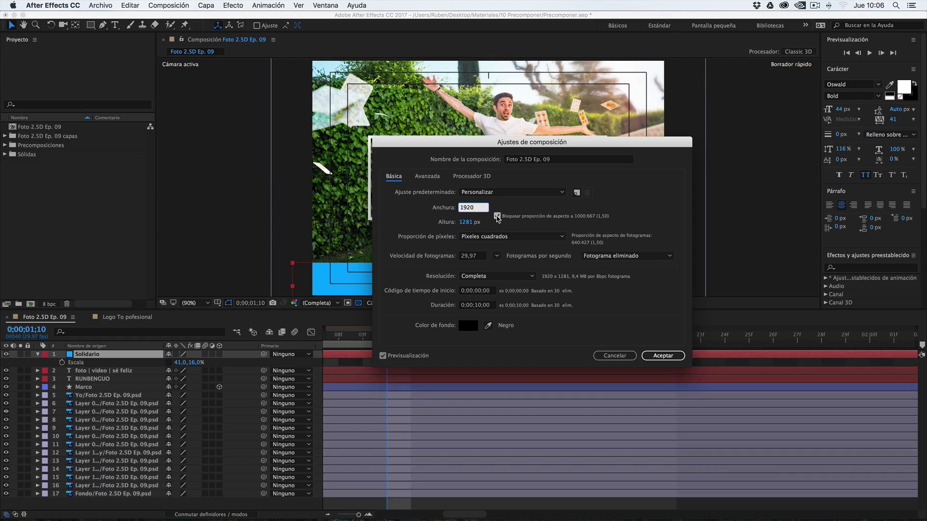
left_click(497, 216)
left_click(470, 222)
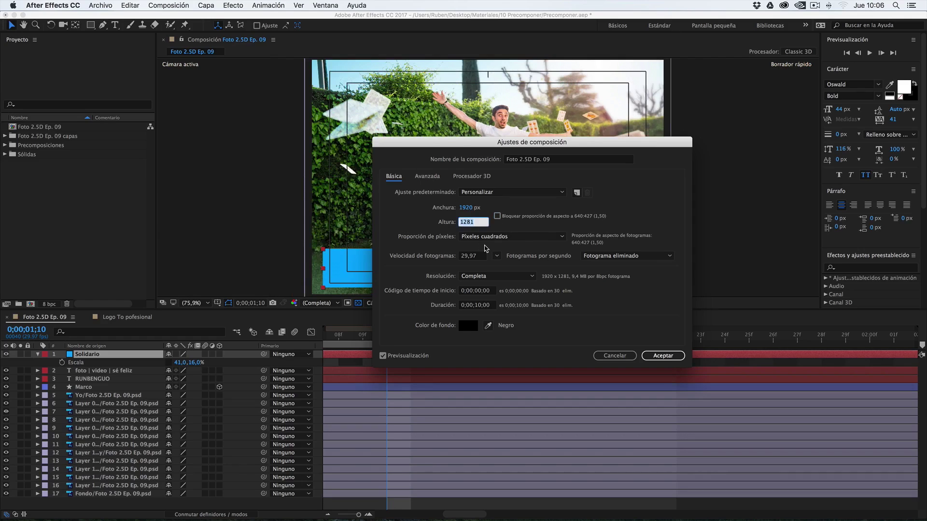
type("1080")
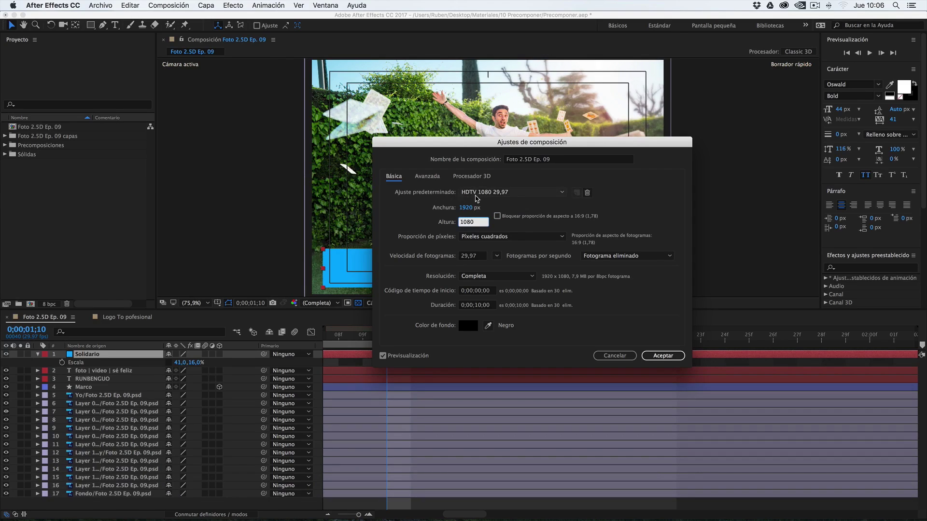
key("Tab")
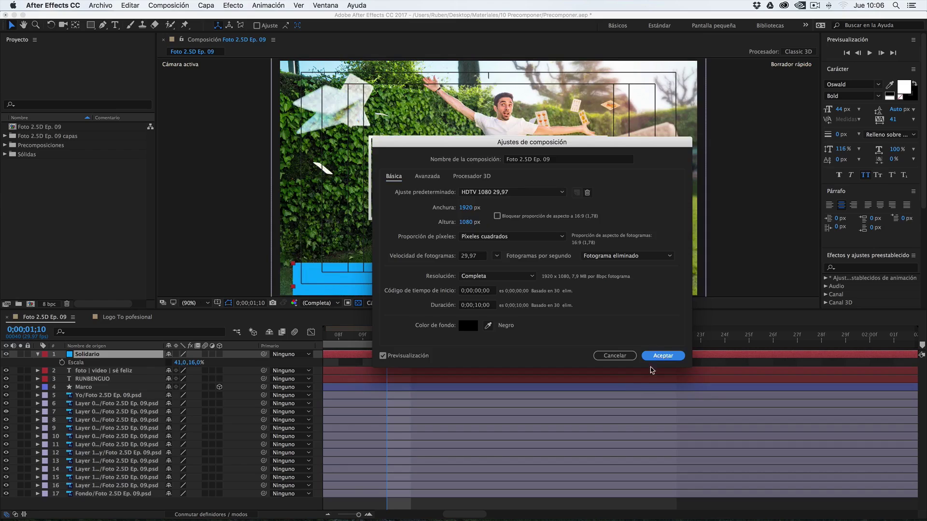
key("Return")
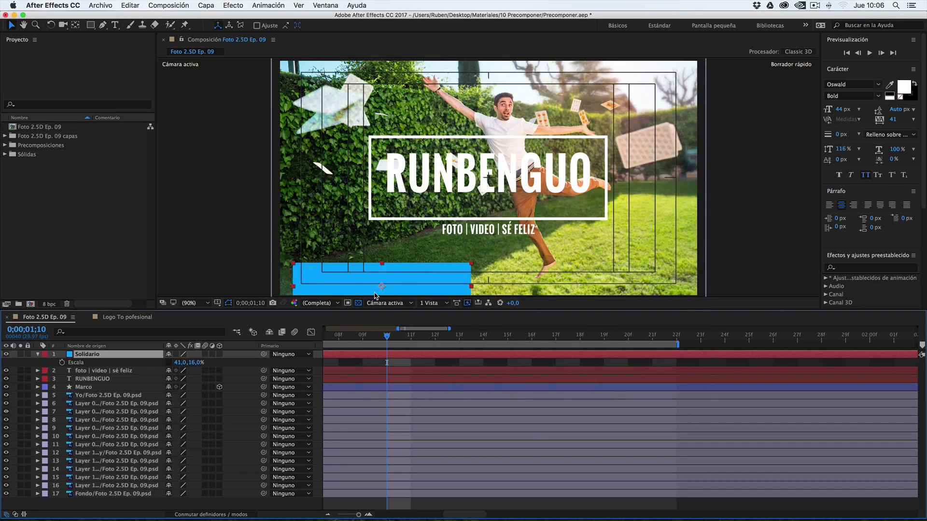
Scale the blue bar proportionally to 33.3 × 13 % and reposition it at the frame's lower-left corner.
left_click_drag(344, 276, 346, 259)
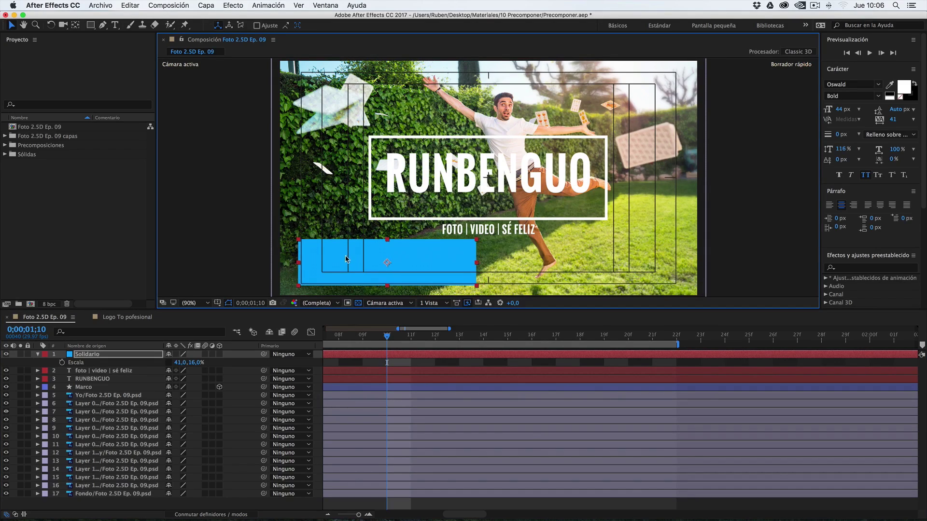
left_click(102, 357)
left_click_drag(197, 362, 196, 363)
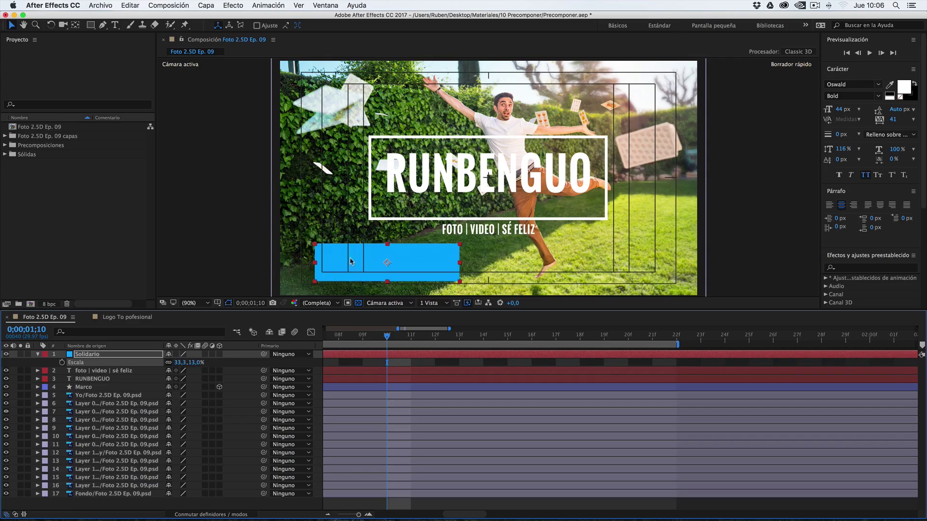
left_click(168, 363)
left_click_drag(361, 256, 347, 263)
Duplicate the Solidario layer twice.
left_click(120, 353)
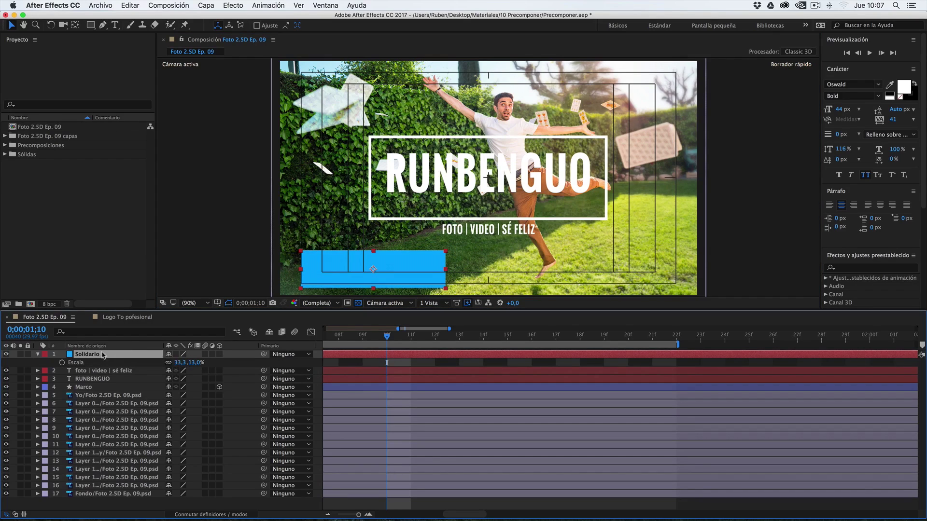
key("super")
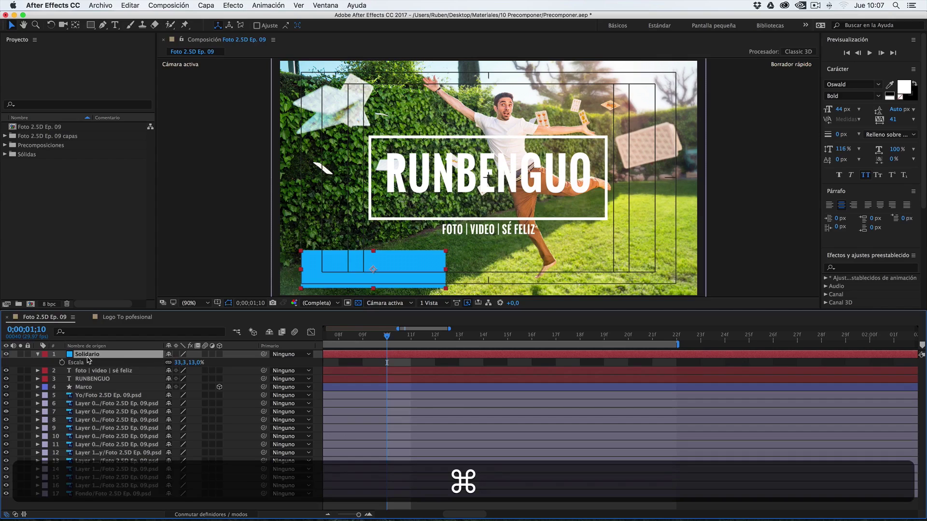
key("super+d")
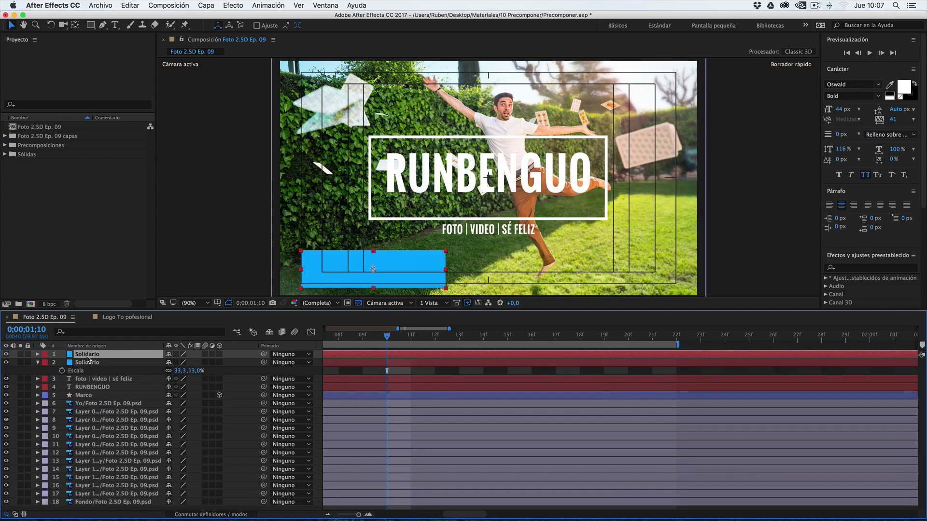
key("super+d")
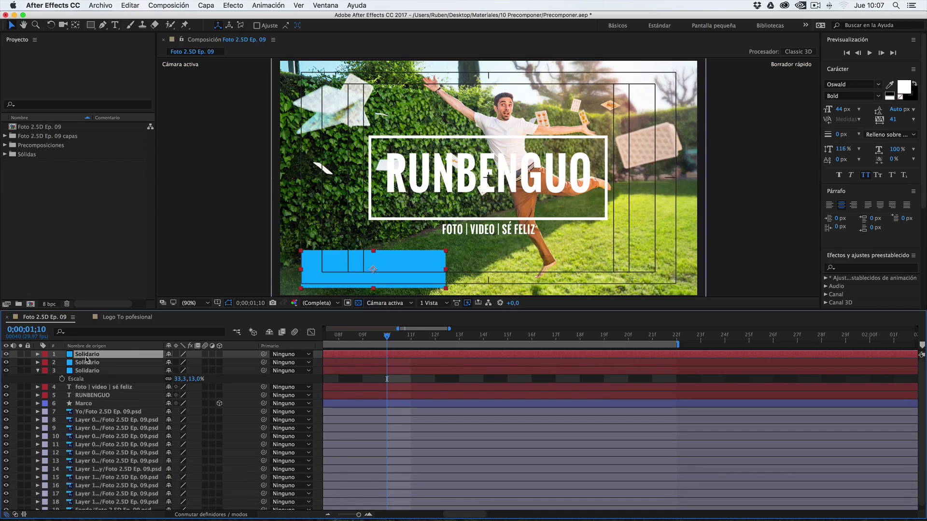
left_click(83, 365)
left_click(86, 371)
left_click(85, 363)
left_click(87, 355)
left_click(86, 362)
left_click(87, 371)
left_click(87, 362)
Stack the two Solidario copies vertically above the original bar, left-aligned with even gaps between the three.
left_click(90, 355)
left_click_drag(340, 267, 341, 169)
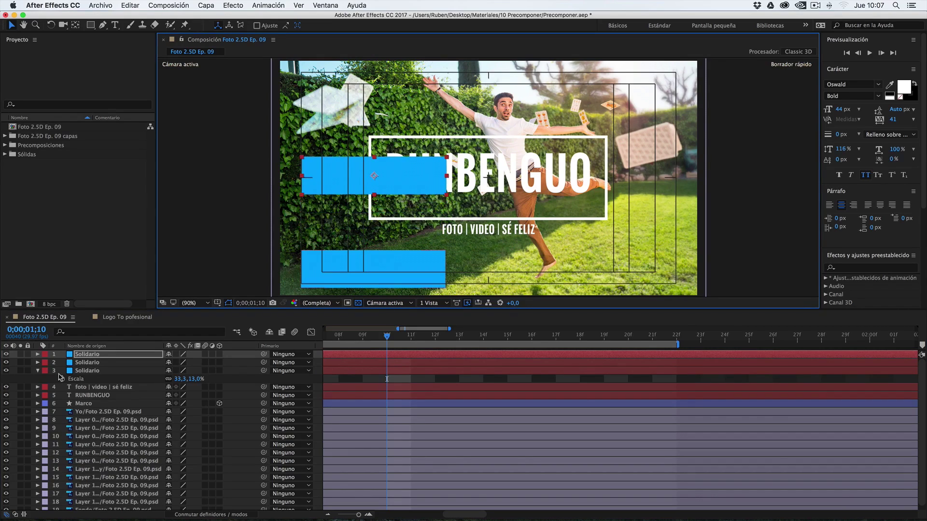
left_click(331, 279)
left_click_drag(329, 222, 334, 229)
left_click(103, 355)
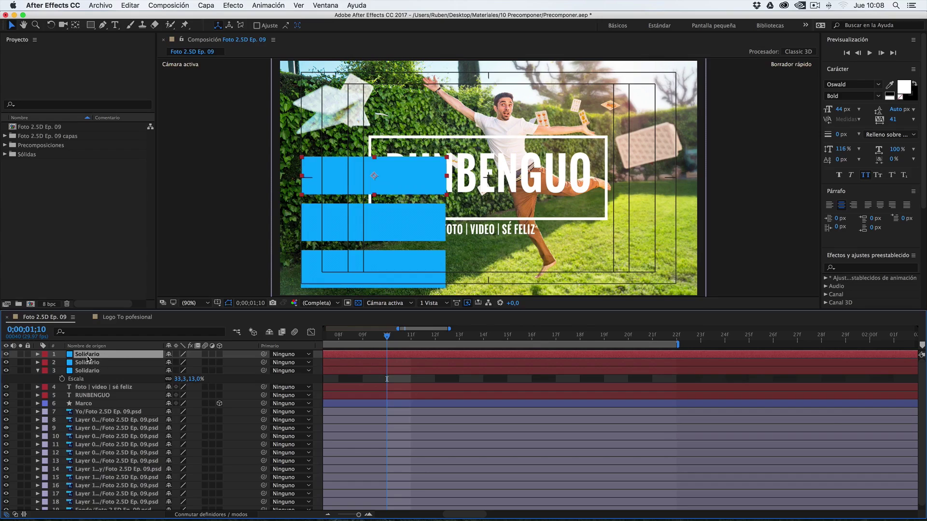
left_click(205, 5)
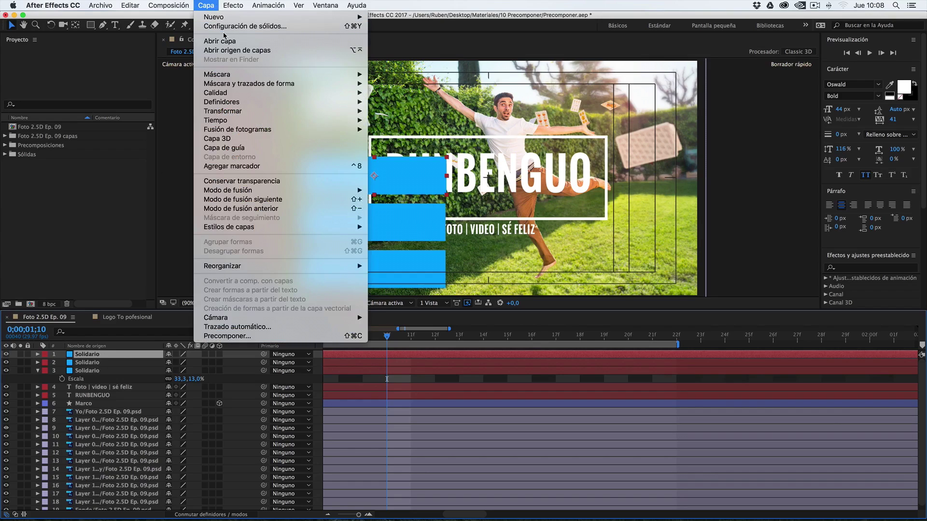
left_click(226, 27)
key("Escape")
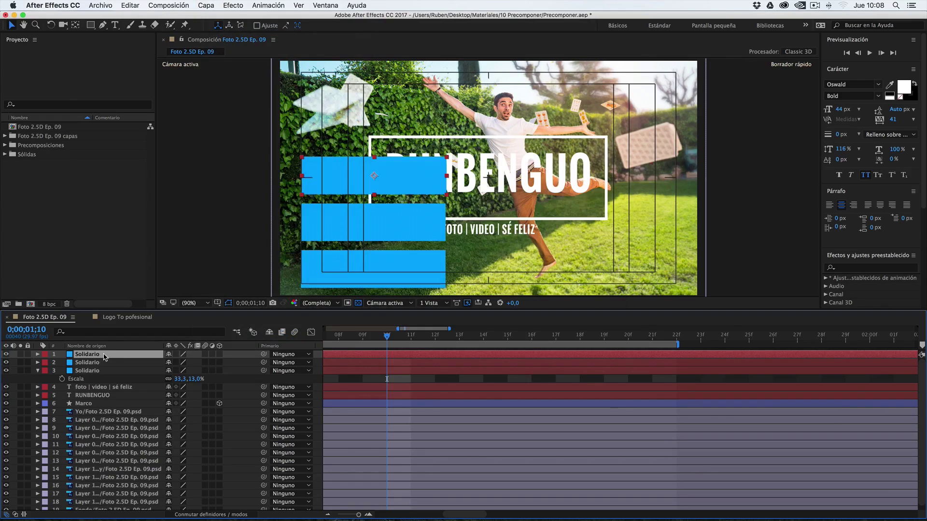
Examine the Solidario source in the project's Sólidas folder and the three timeline layers that use it.
left_click(25, 155)
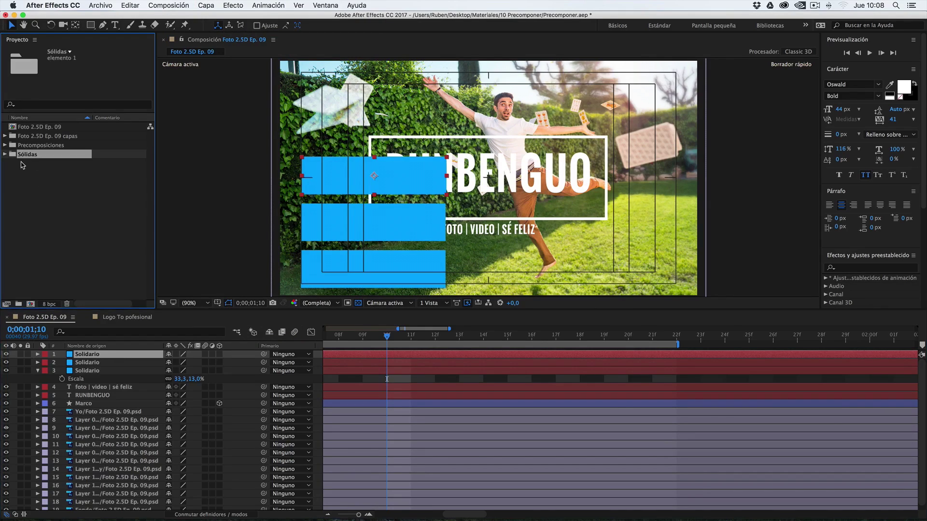
left_click(5, 155)
left_click(28, 163)
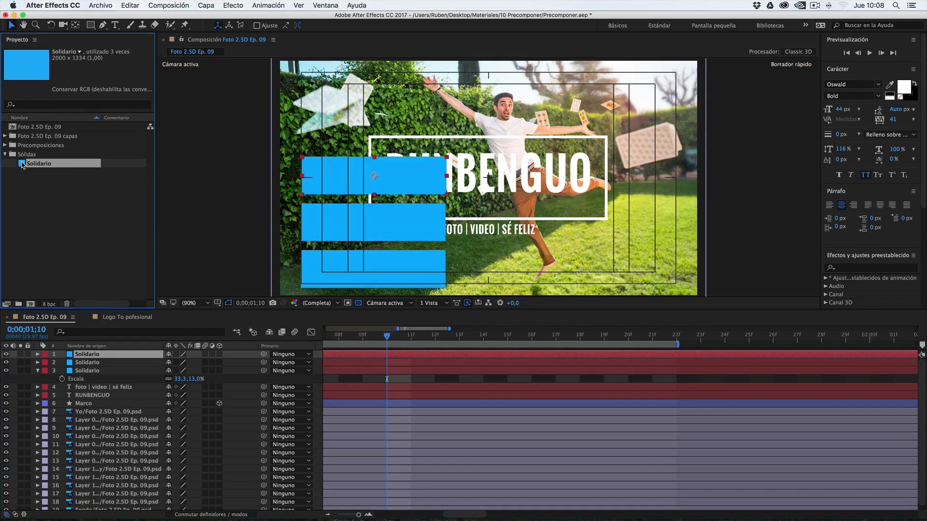
left_click(75, 364)
left_click(78, 372)
left_click(82, 354)
double_click(46, 165)
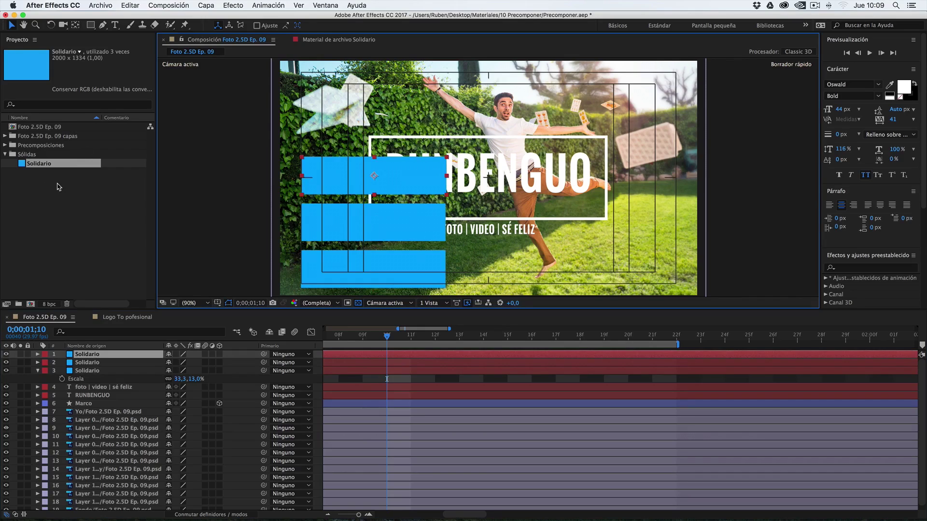
left_click(62, 199)
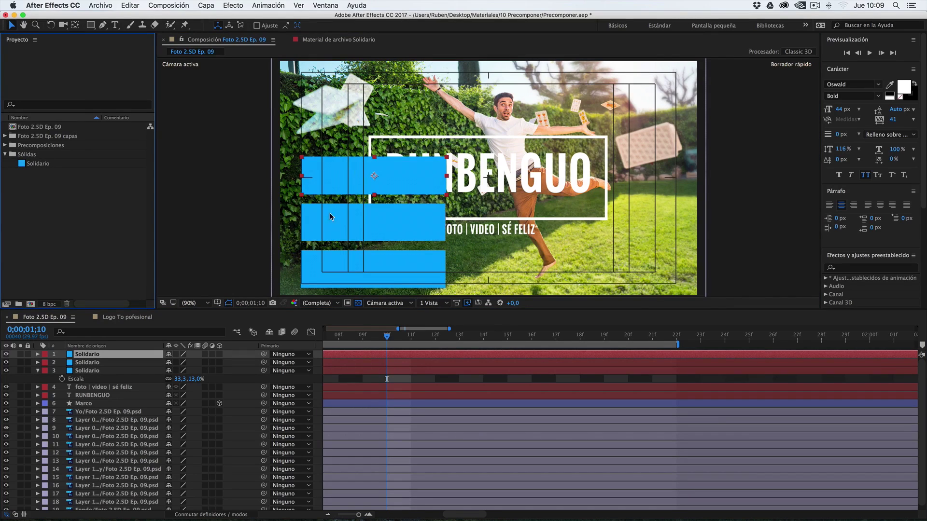
Recolor the Solidario source solid white from its solid settings, affecting all layers that use it.
left_click(48, 166)
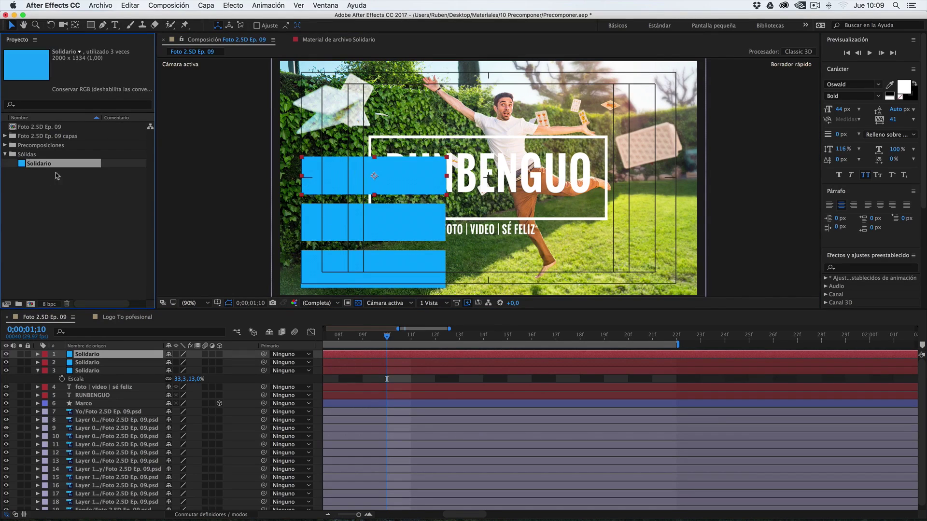
left_click(211, 5)
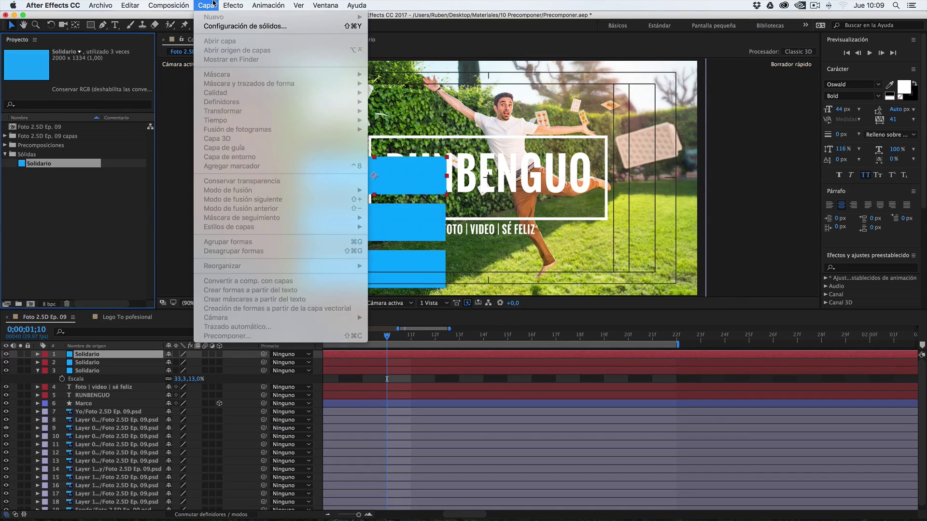
left_click(214, 29)
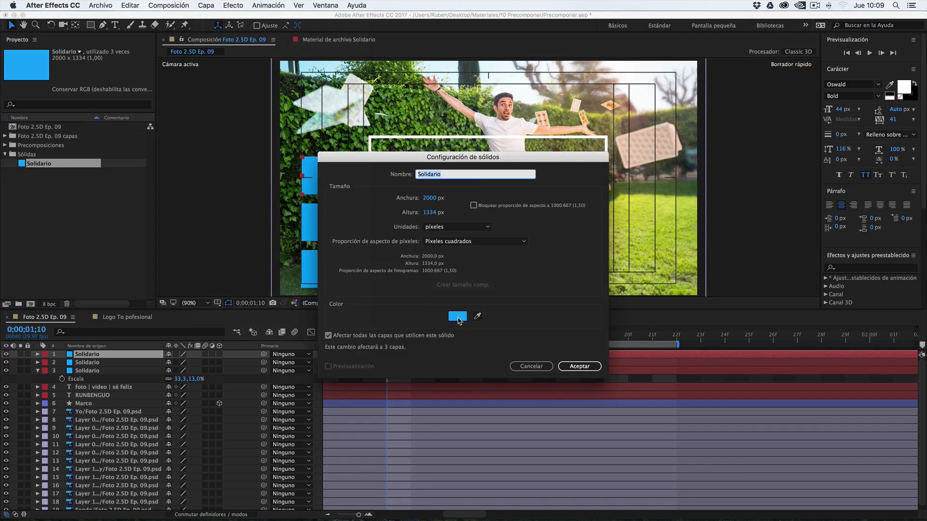
left_click(457, 317)
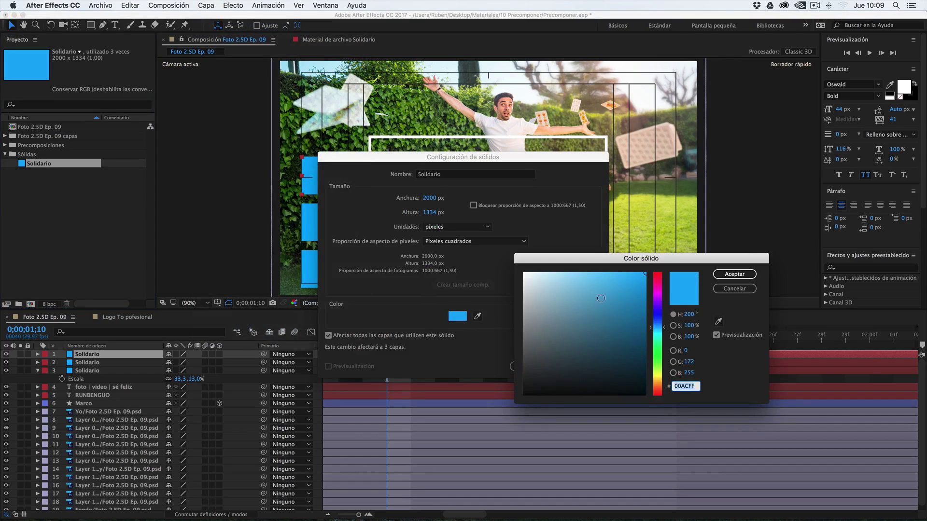
left_click_drag(601, 298, 495, 267)
left_click(734, 274)
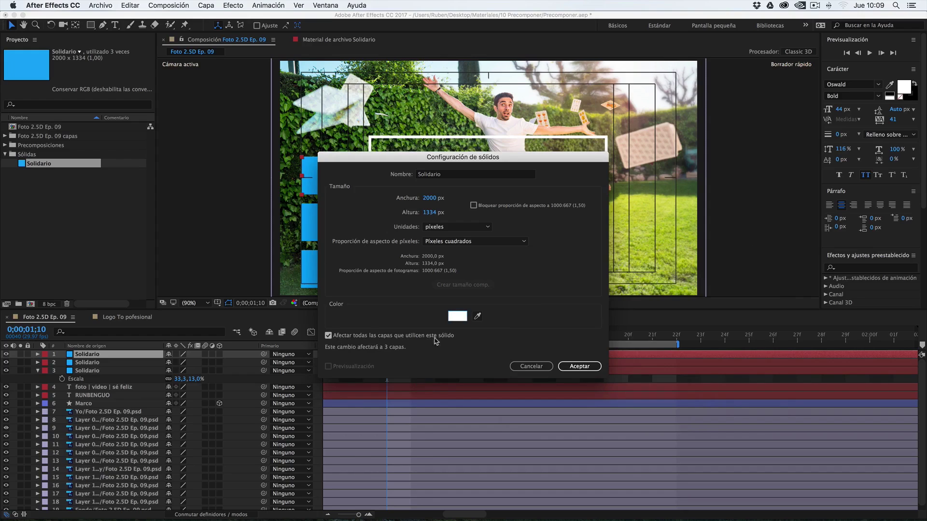
left_click(586, 366)
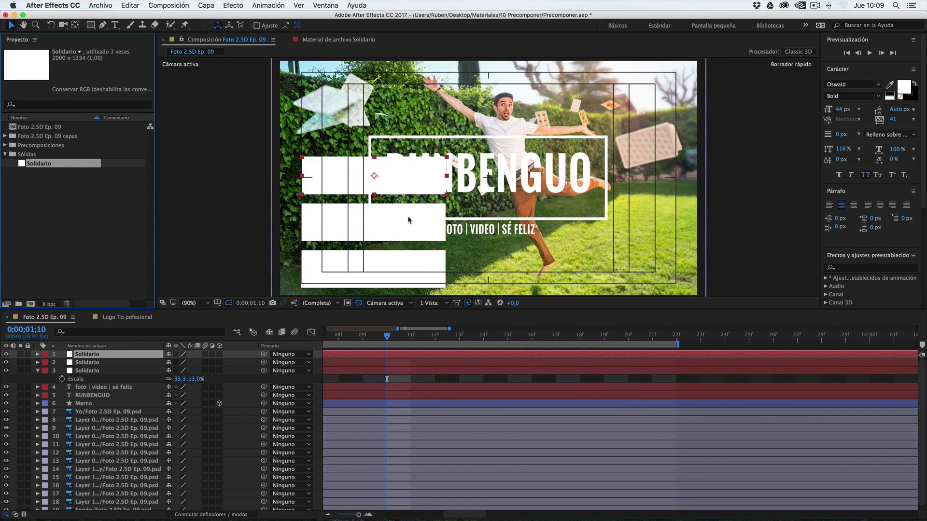
Recolor only the middle Solidario layer bright red, creating it as the new solid Solidario 2.
left_click(88, 364)
left_click(89, 365)
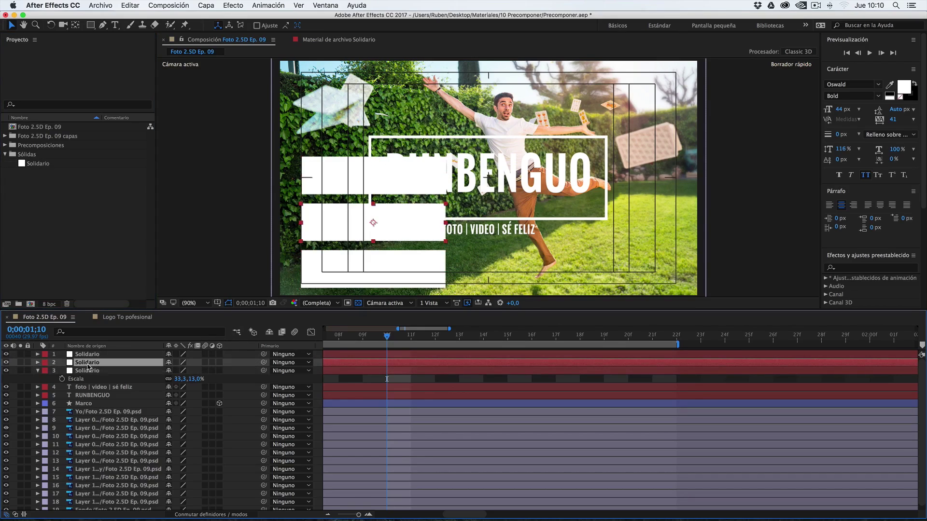
left_click(205, 5)
left_click(224, 27)
left_click(457, 316)
left_click_drag(589, 284, 642, 275)
left_click(734, 274)
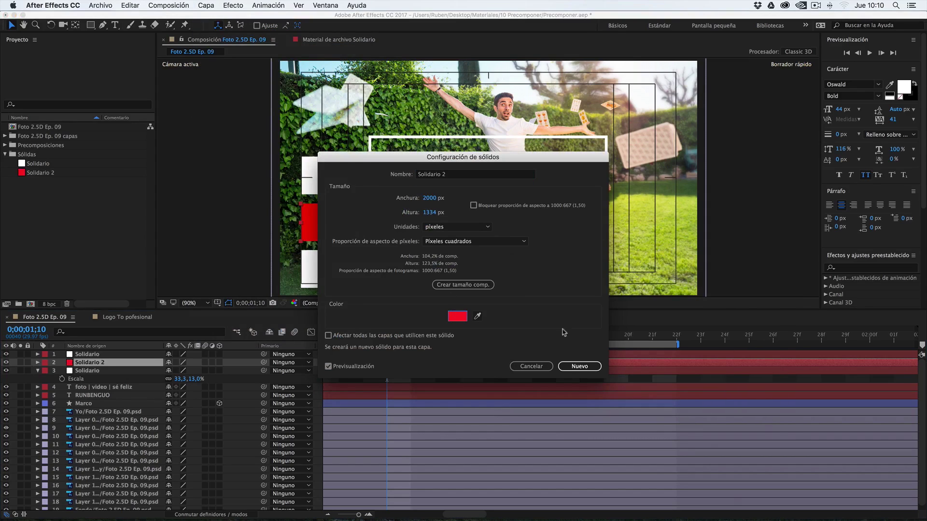
left_click(571, 369)
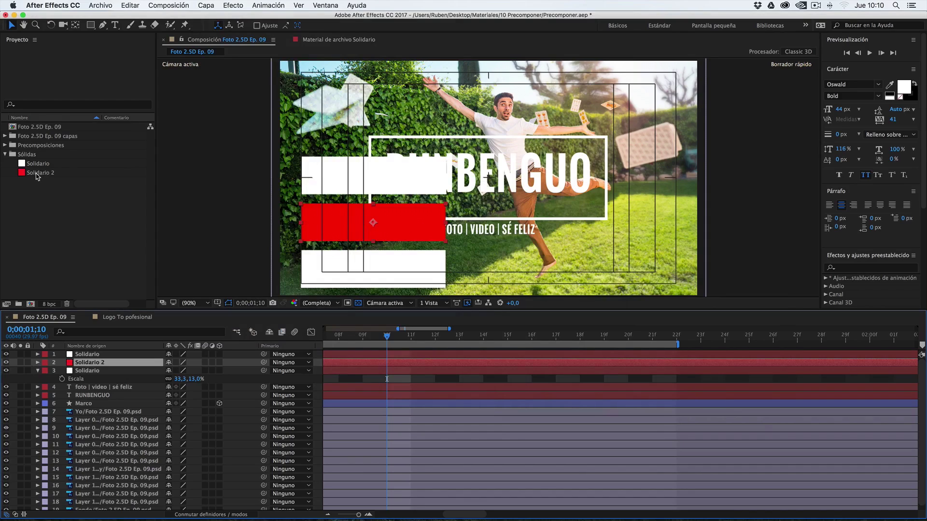
Compare the Solidario and Solidario 2 source items in the project's Sólidas folder.
left_click(43, 173)
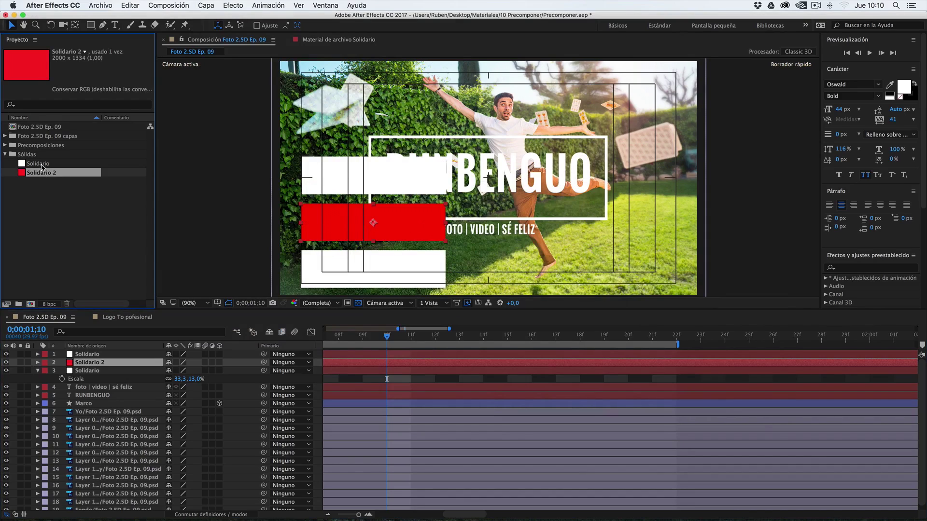
left_click(41, 166)
left_click(40, 175)
right_click(42, 175)
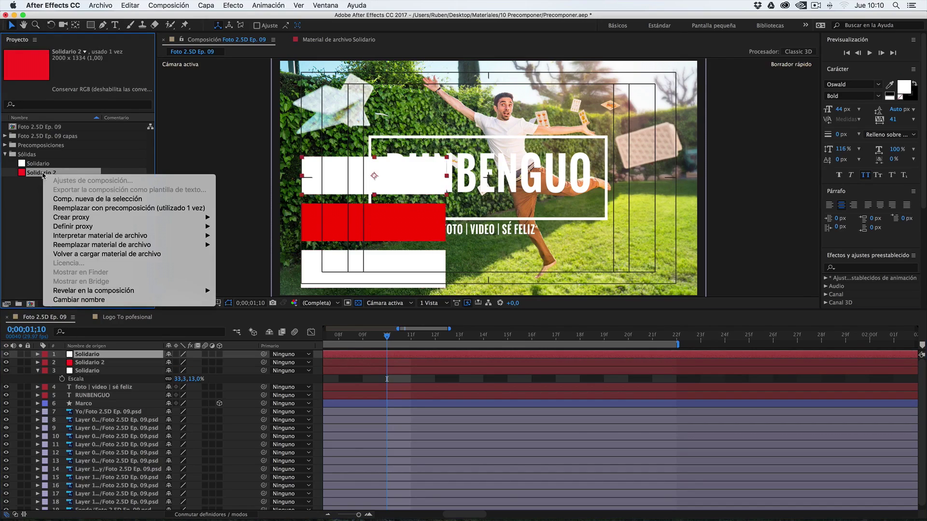
left_click(31, 175)
Recolor only the topmost Solidario layer a saturated blue, creating it as the new solid Solidario 3.
left_click(87, 358)
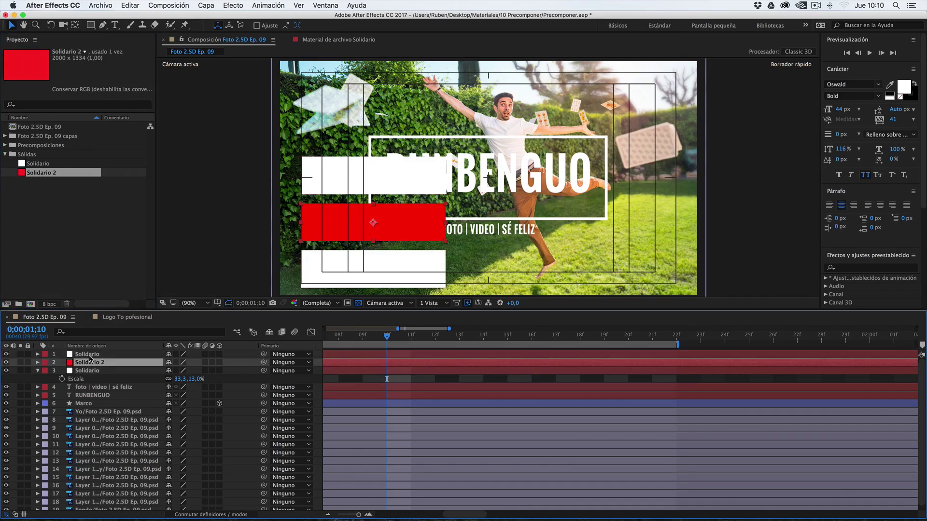
left_click(169, 5)
mouse_move(211, 5)
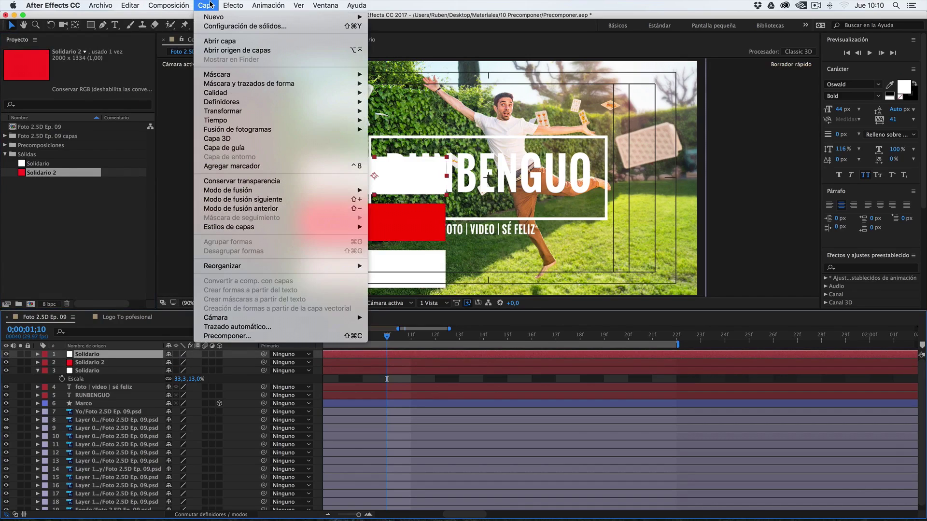
left_click(223, 27)
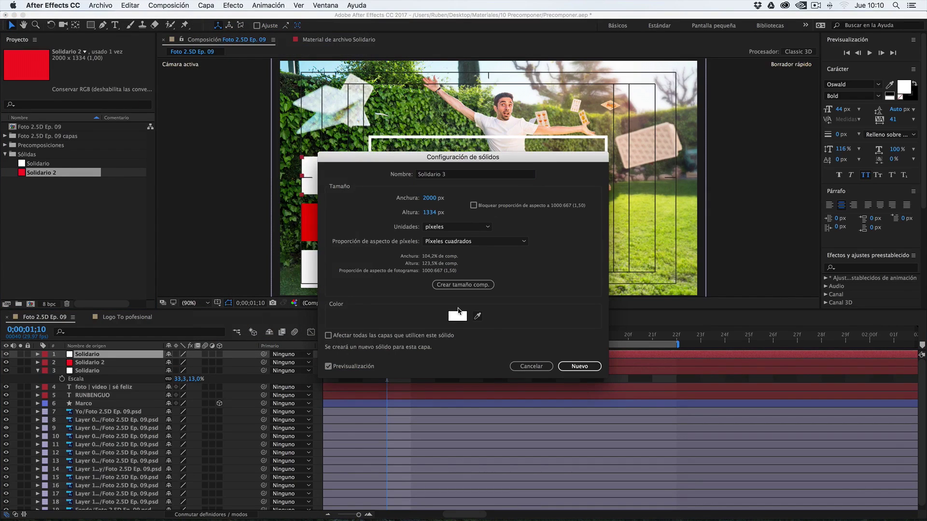
left_click(457, 316)
left_click_drag(560, 277, 645, 344)
left_click(658, 319)
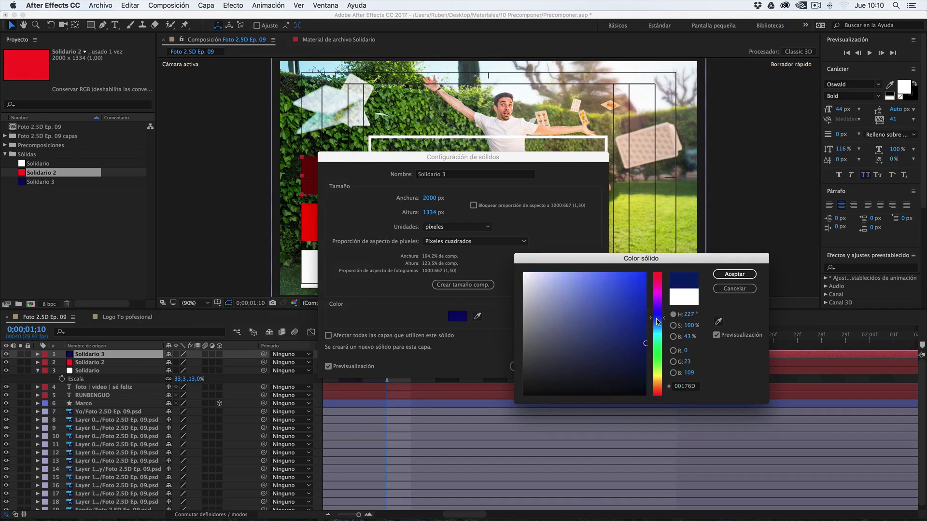
left_click_drag(646, 307, 646, 273)
left_click(734, 274)
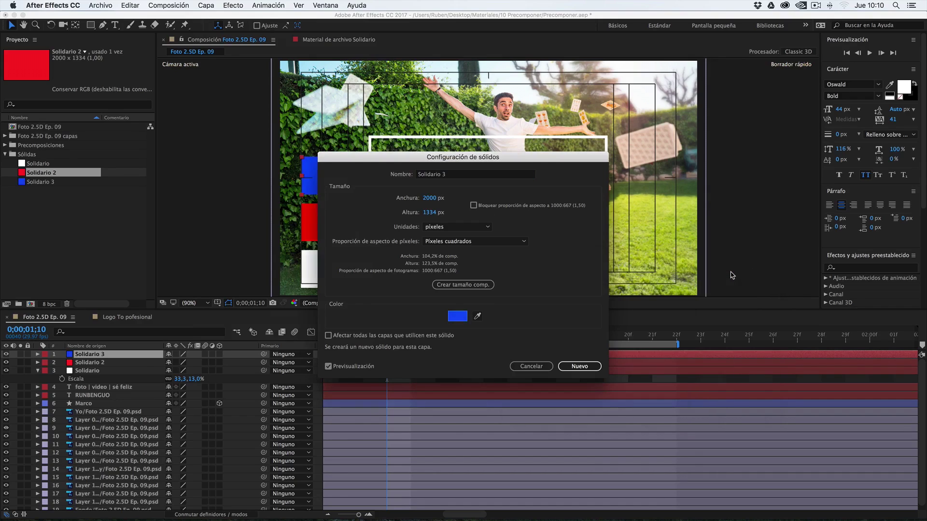
left_click(579, 367)
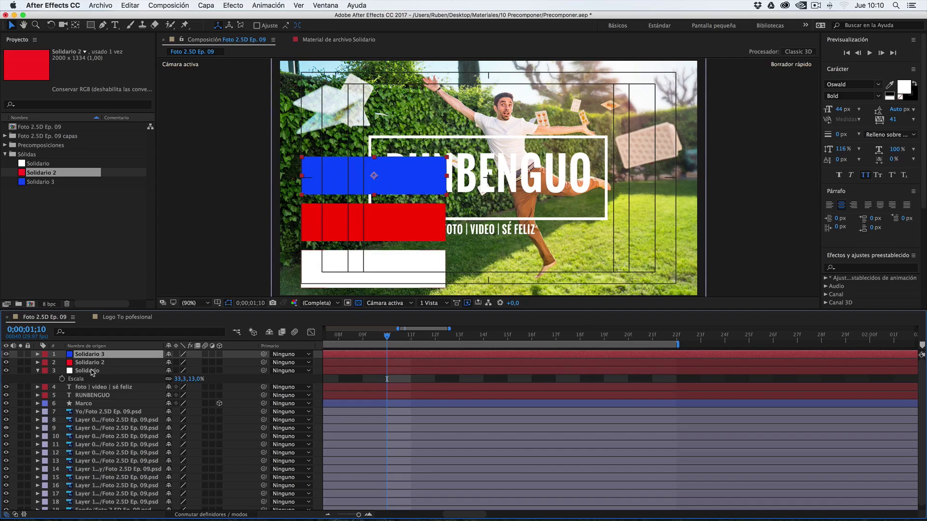
Move the red Solidario 2 bar and the blue Solidario 3 bar down over the white bar, slightly offset to its right.
left_click(94, 363)
left_click_drag(346, 219, 353, 260)
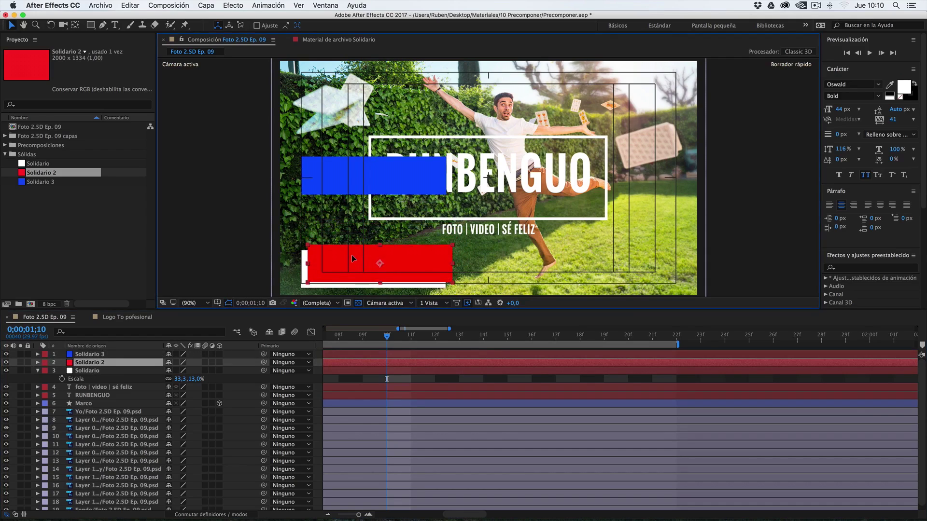
left_click(114, 354)
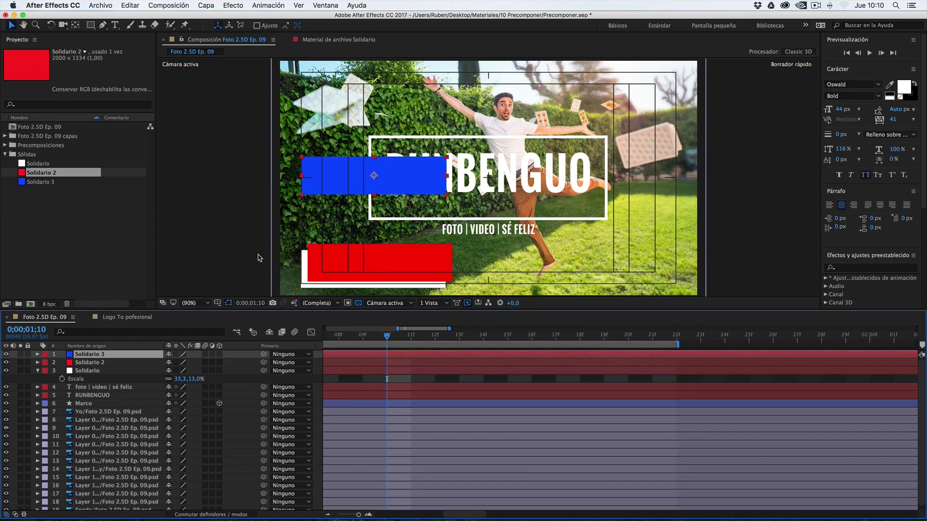
left_click_drag(322, 188, 337, 270)
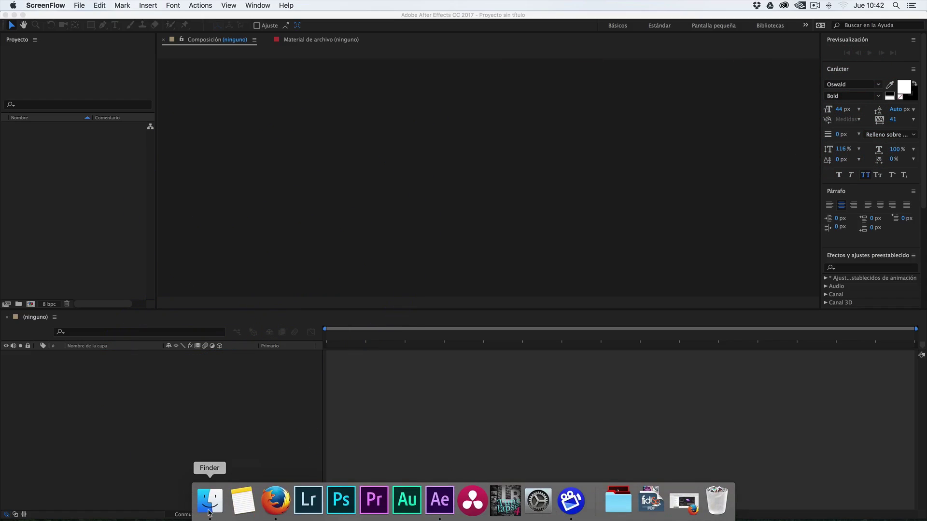
Switch to Finder, select Croma.mp4 in the 16 Composición con Capas folder and reposition the window near mid-screen.
left_click(206, 502)
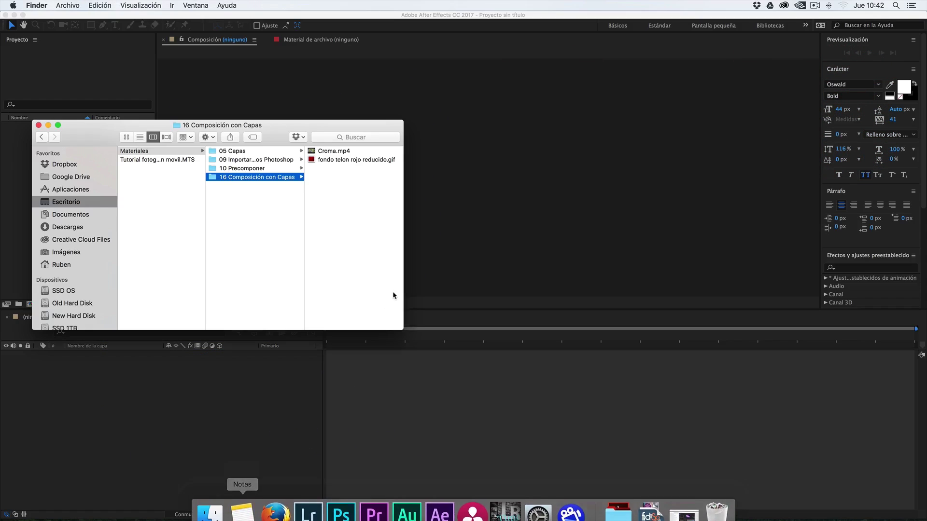
left_click(328, 152)
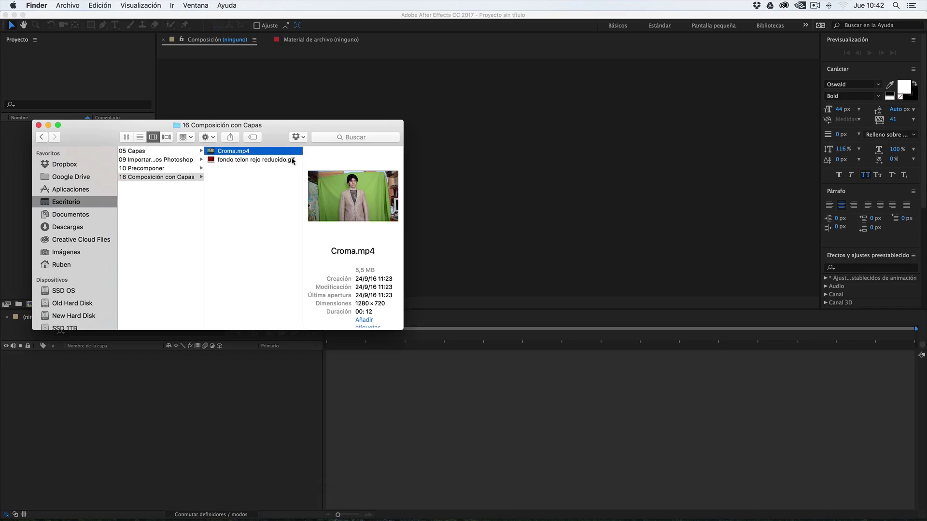
left_click_drag(222, 126, 394, 139)
mouse_move(514, 215)
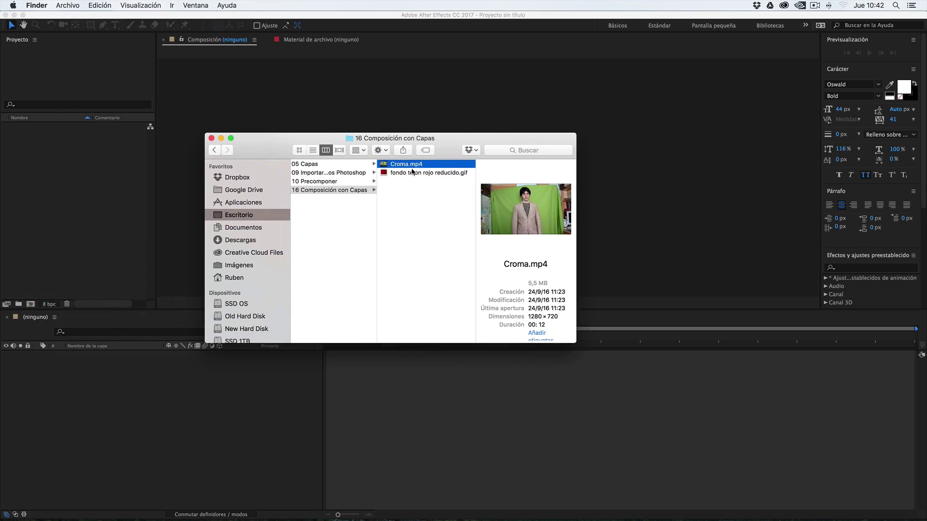
Play the first seconds of Croma.mp4 in QuickTime Player, pause it and close the video.
double_click(386, 166)
left_click(333, 314)
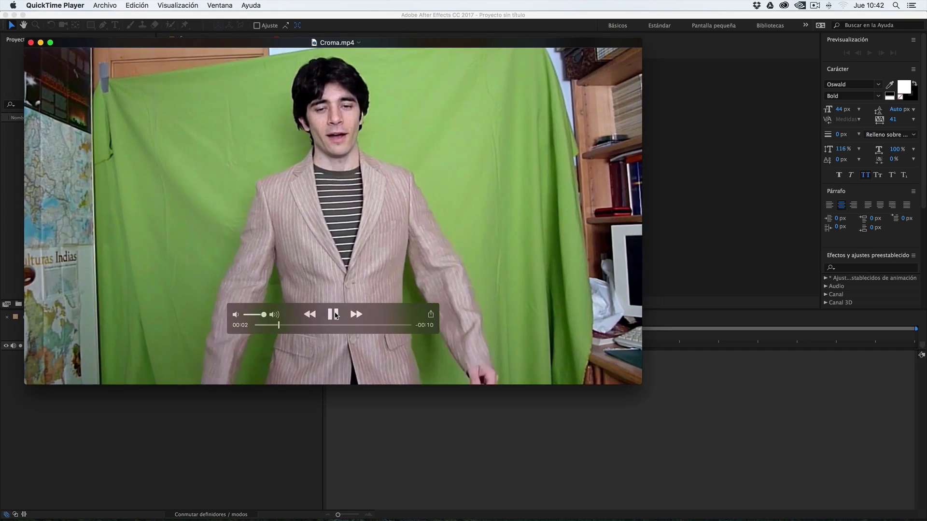
key("space")
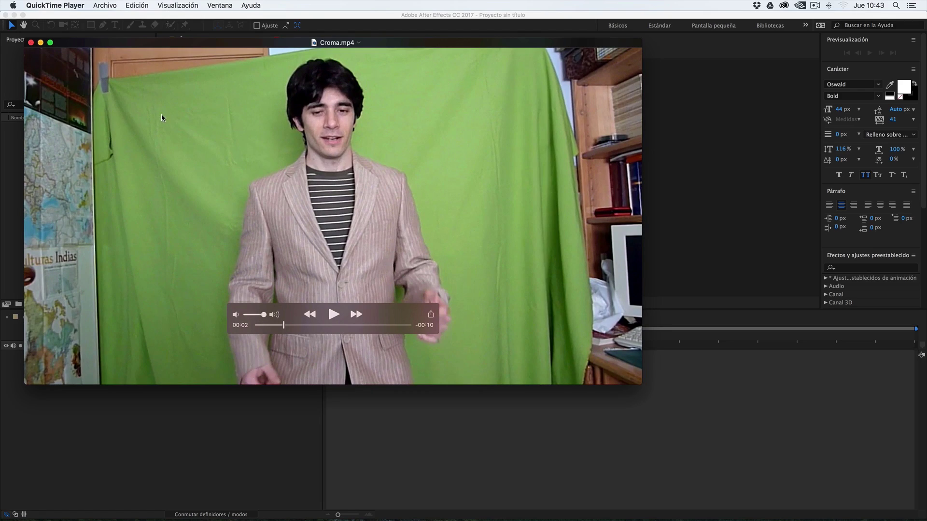
left_click(31, 43)
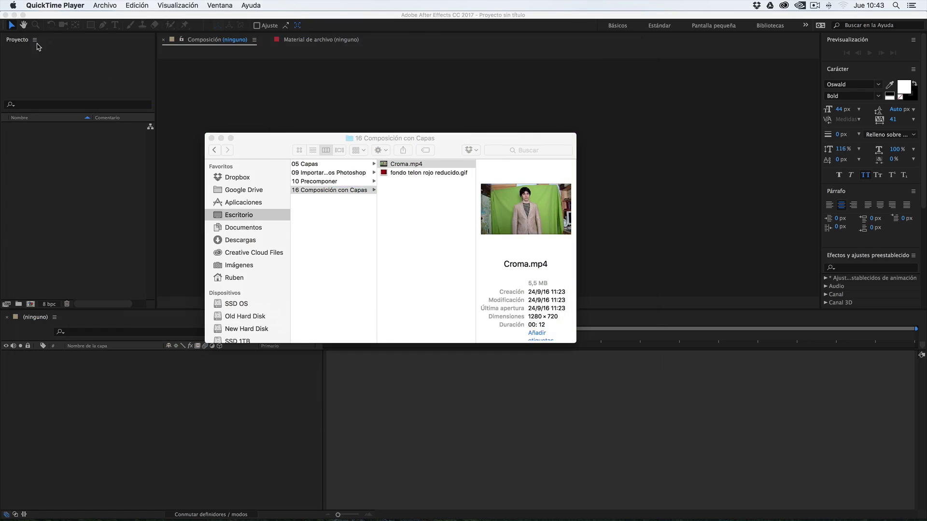
Import Croma.mp4 and fondo telon rojo reducido.gif together from the Finder folder into the After Effects project.
left_click(397, 174)
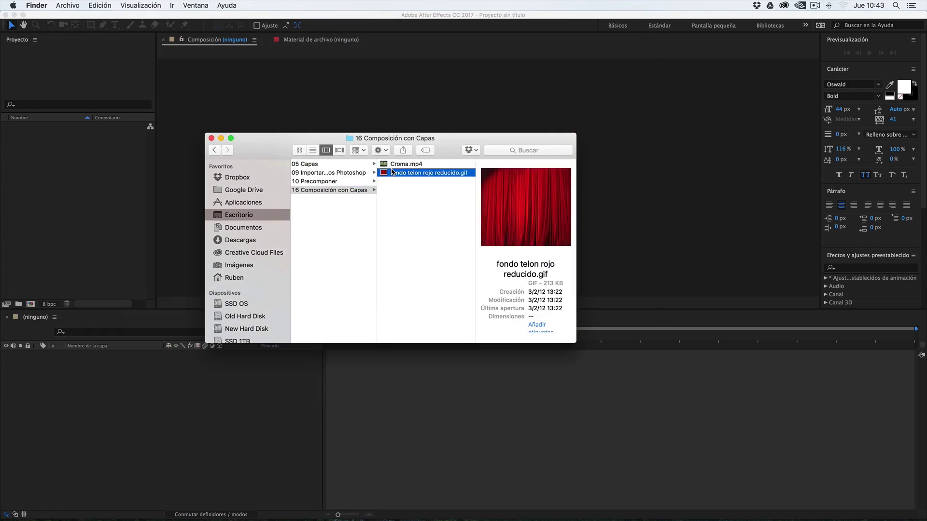
left_click(391, 164)
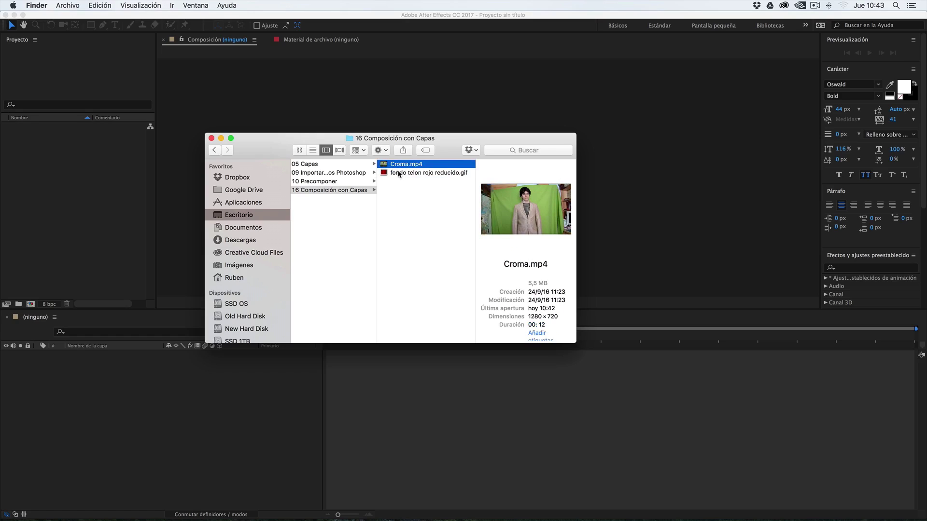
left_click(399, 172, "shift")
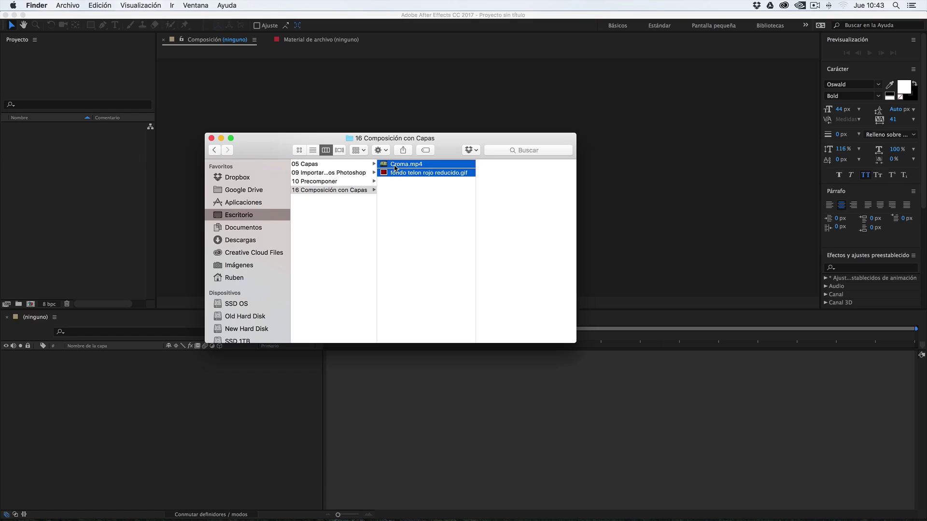
left_click_drag(394, 167, 84, 179)
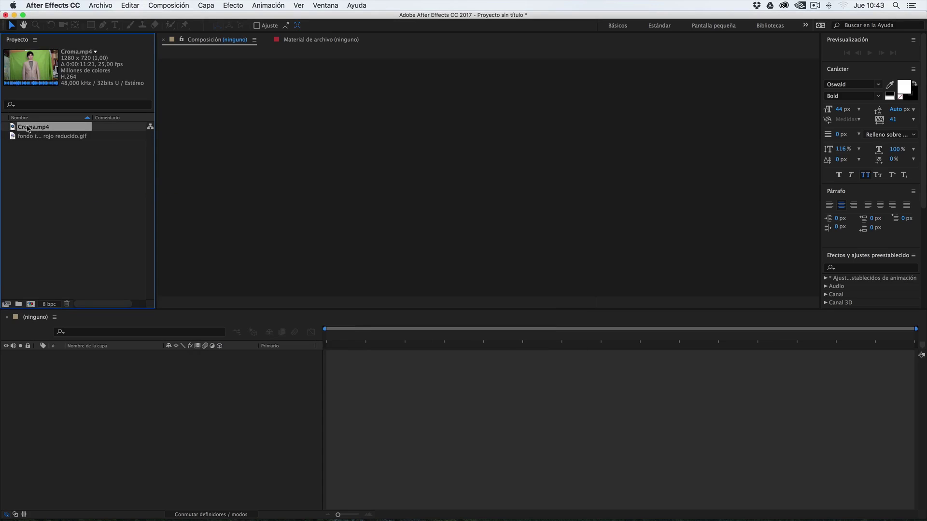
Create a composition from the Croma.mp4 footage and place fondo telon rojo reducido.gif beneath it as the bottom layer.
left_click_drag(28, 129, 30, 307)
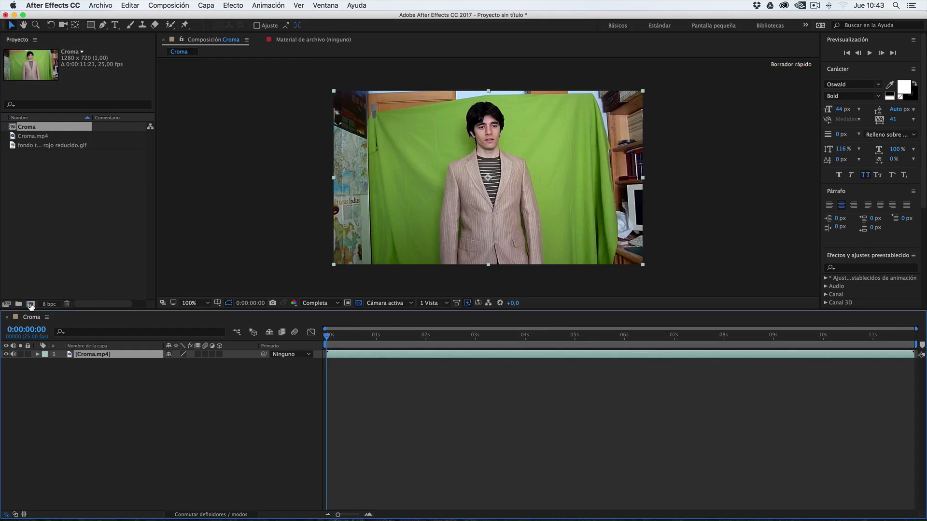
left_click_drag(328, 336, 291, 336)
left_click_drag(49, 145, 75, 405)
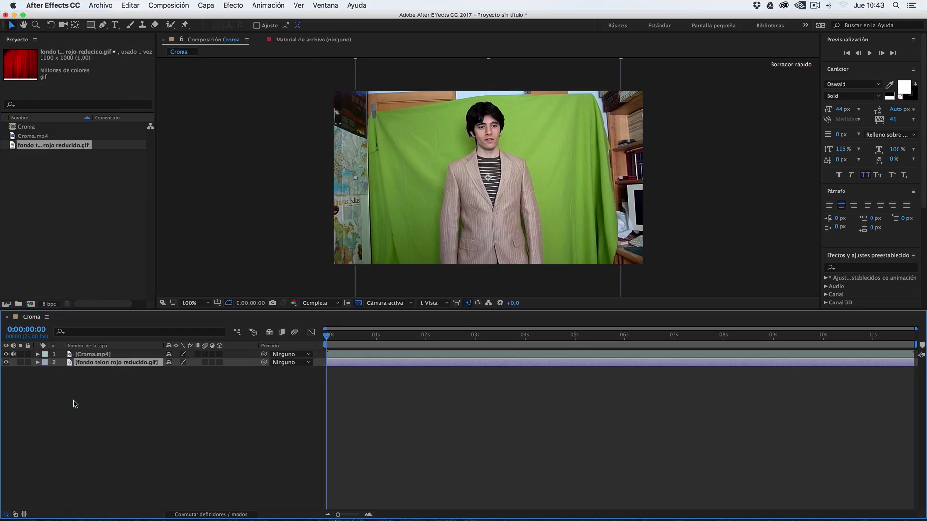
With the Croma.mp4 layer temporarily hidden, stretch the curtain layer horizontally just beyond both sides of the frame.
left_click(6, 354)
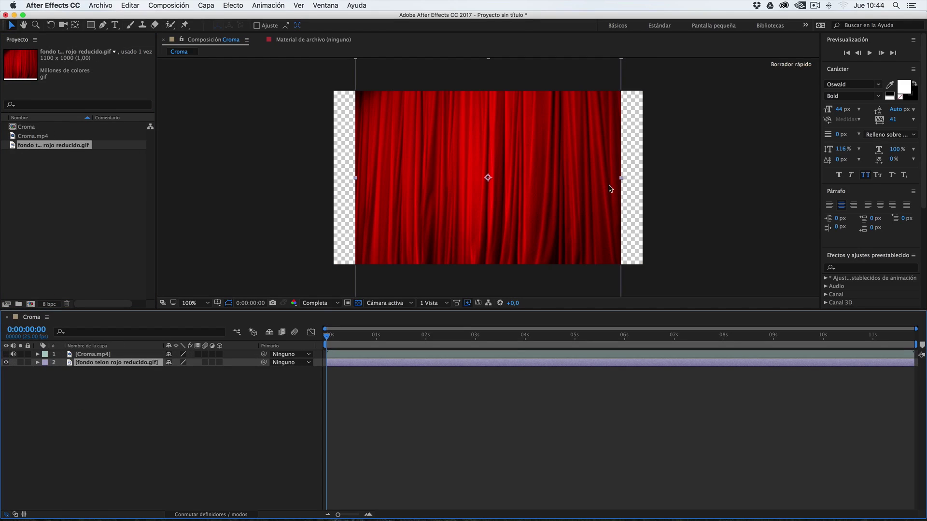
left_click_drag(621, 177, 634, 179)
left_click_drag(648, 178, 651, 178)
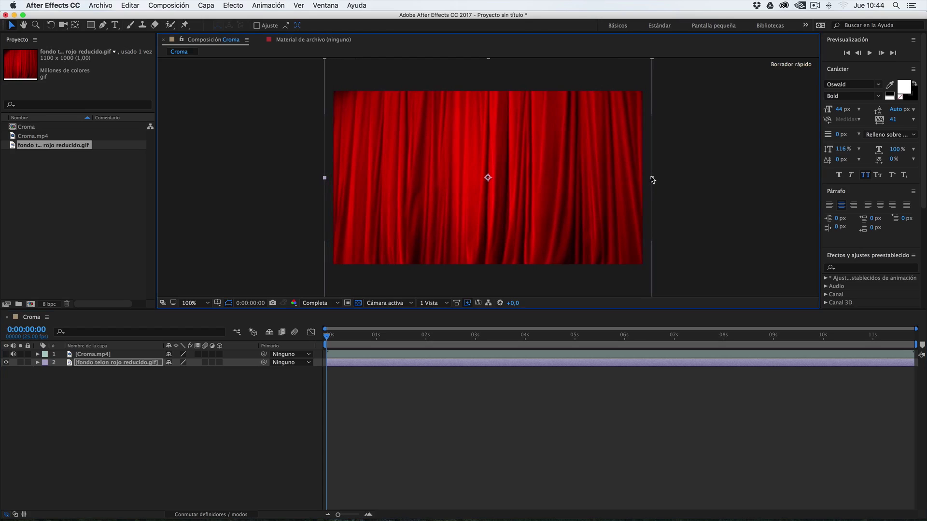
left_click(6, 355)
left_click(60, 411)
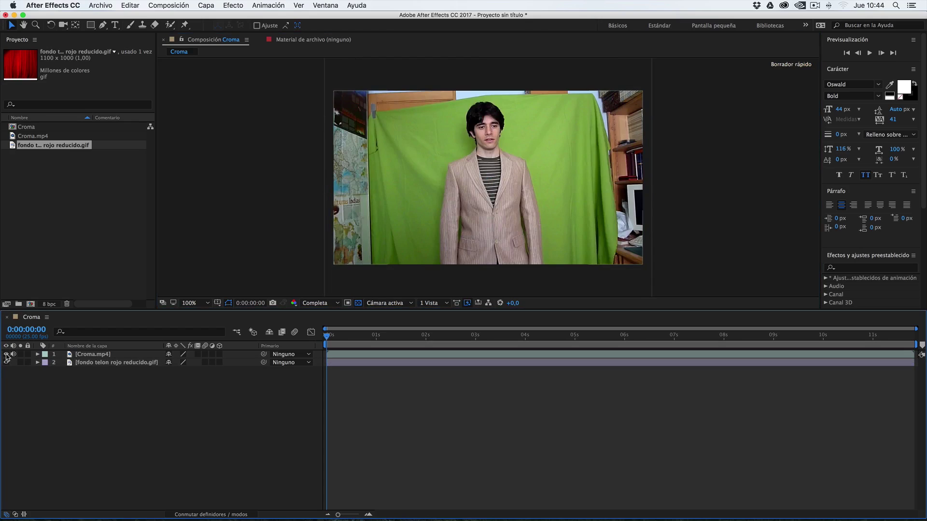
left_click(6, 354)
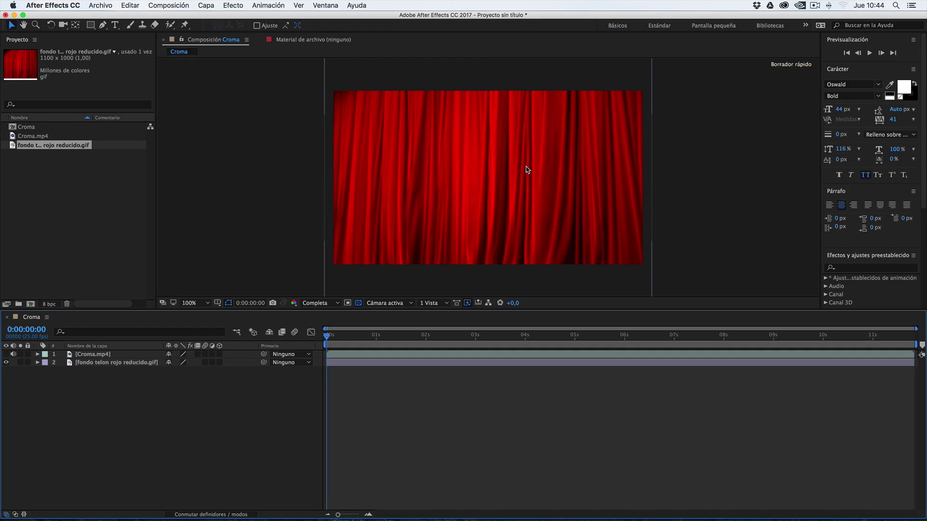
left_click(6, 354)
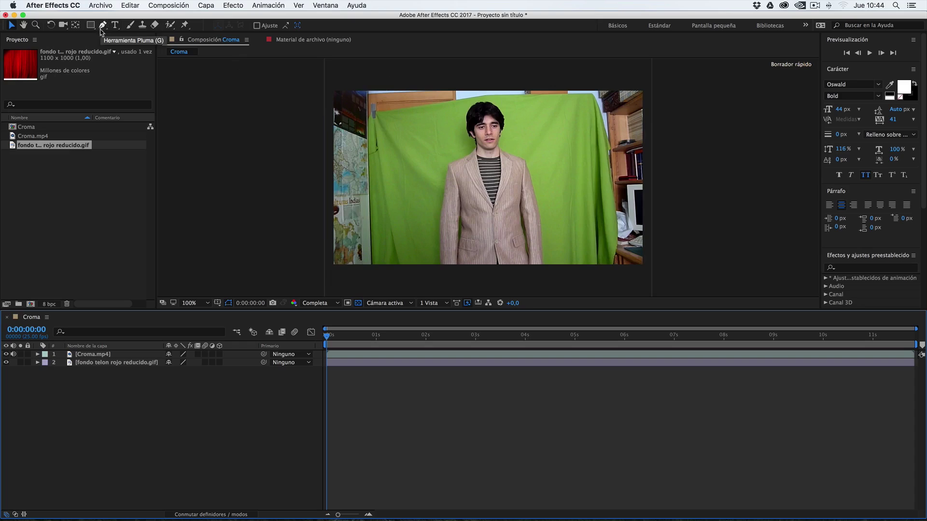
Try outlining the man with the Pen tool while no layer is selected, and undo the resulting shape.
key("g")
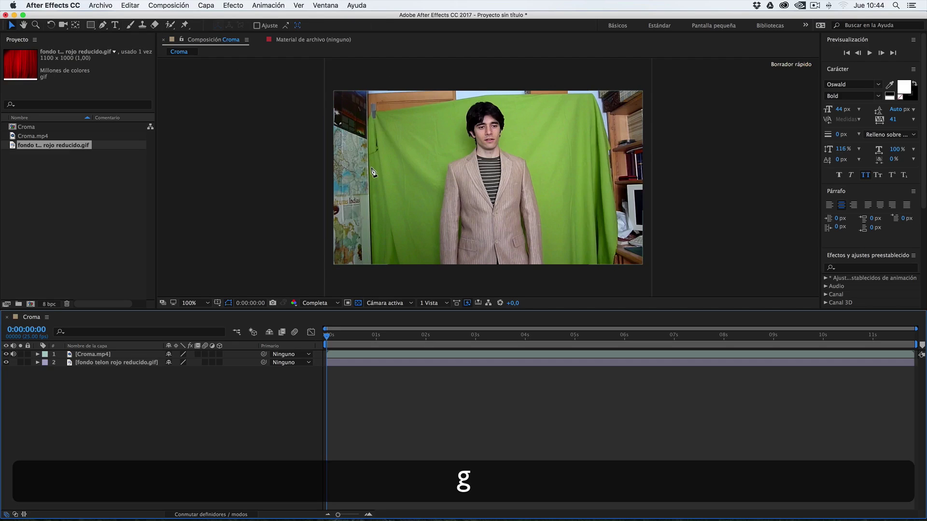
left_click(398, 261)
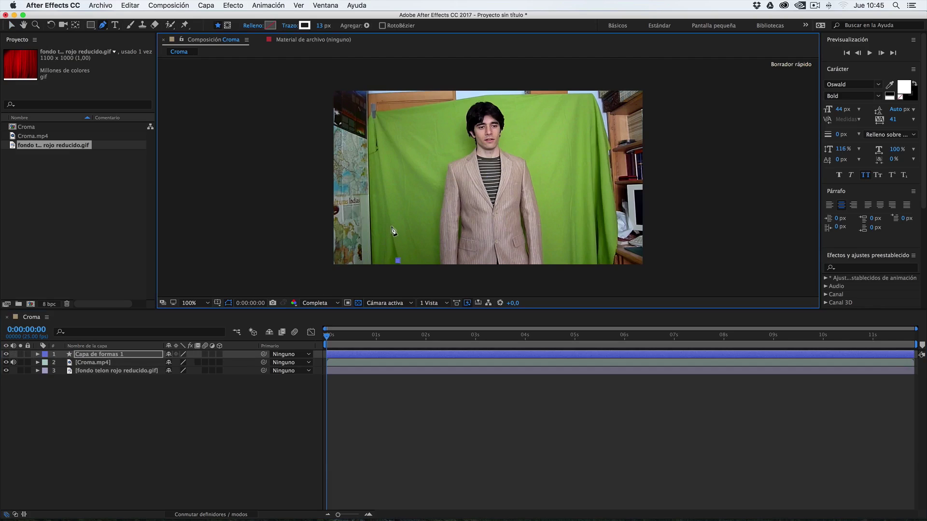
left_click_drag(393, 205, 392, 187)
left_click(430, 114)
left_click(499, 95)
left_click(547, 108)
left_click(571, 175)
left_click(575, 245)
left_click(578, 268)
left_click(474, 276)
left_click(396, 268)
left_click(397, 261)
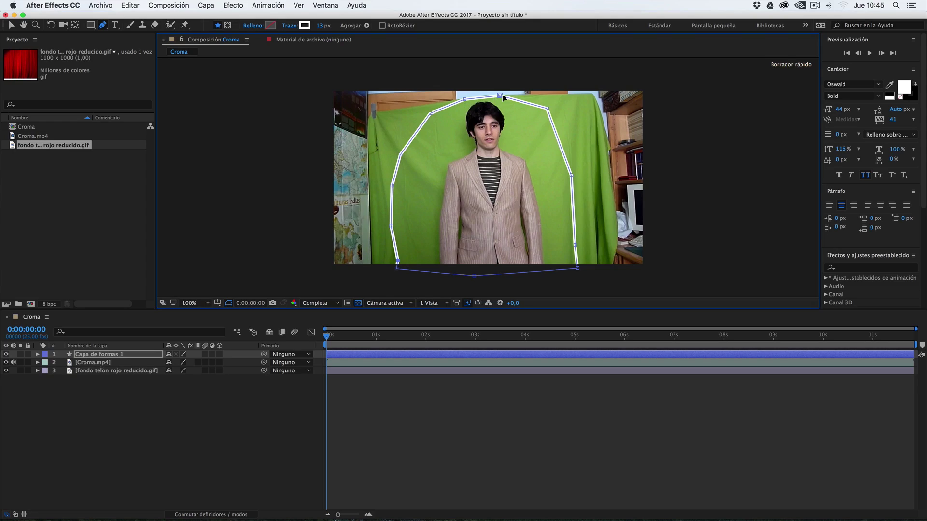
key("super+z")
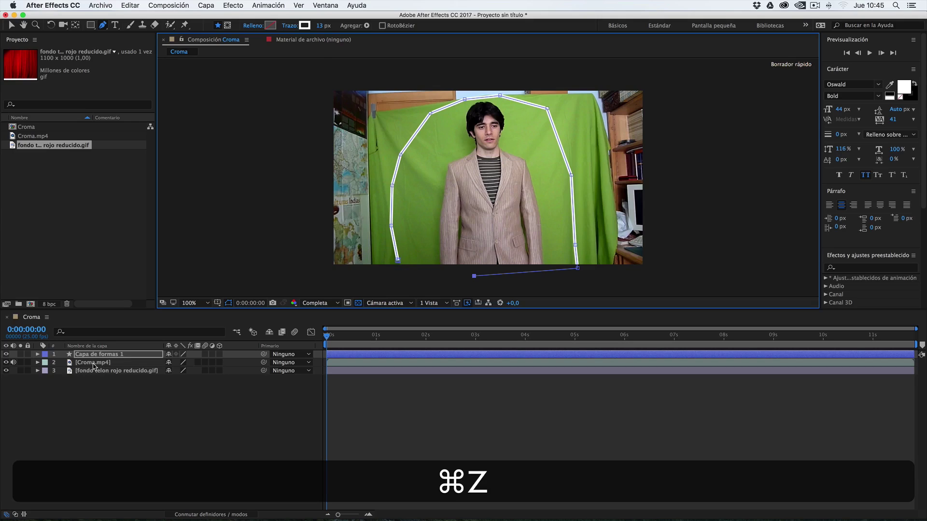
key("super+z")
Draw a closed Pen mask on the Croma.mp4 layer loosely around the man, extending below the frame's lower edge.
left_click(99, 360)
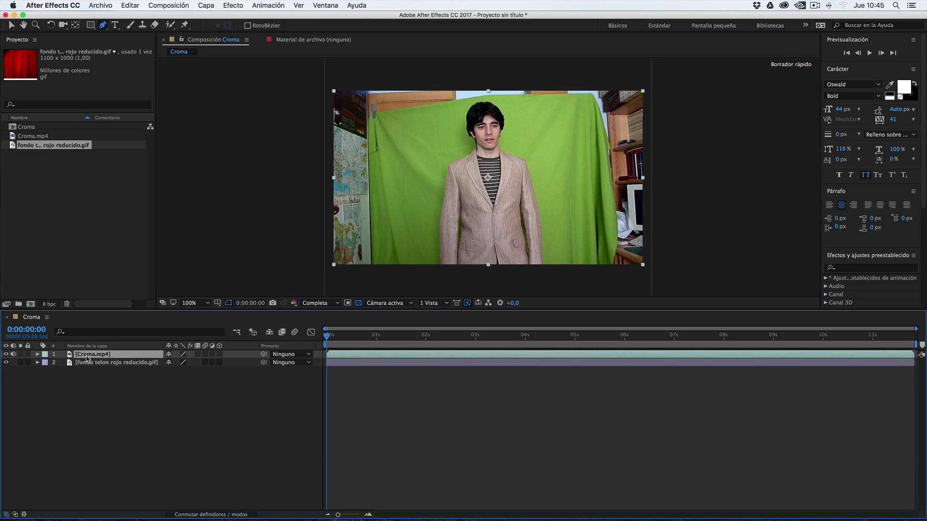
left_click(400, 260)
left_click(406, 169)
left_click(415, 134)
left_click(446, 106)
left_click(474, 99)
left_click(532, 98)
left_click(558, 143)
left_click(566, 218)
left_click(576, 263)
left_click(545, 283)
left_click(437, 279)
left_click(400, 260)
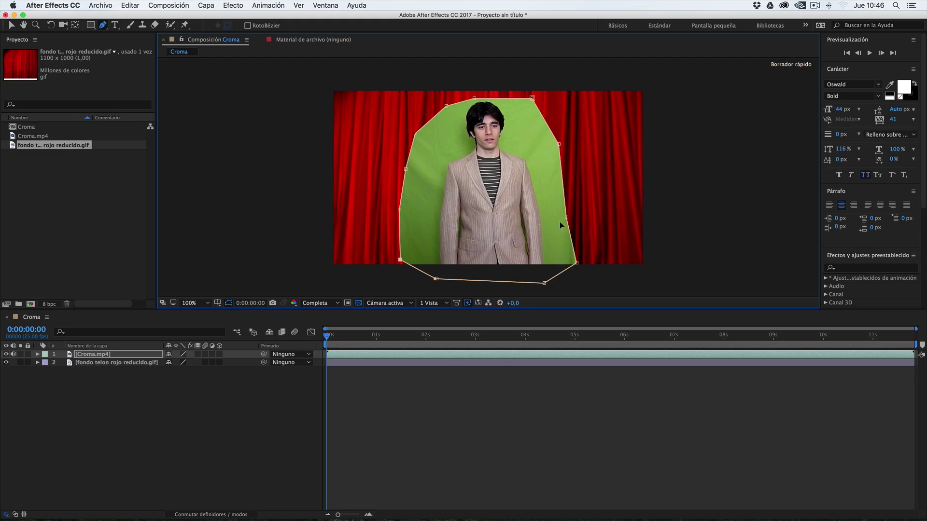
At 0:00:10:02, move and add mask points to widen the mask around the outstretched hand on the image's right side.
left_click(428, 335)
left_click_drag(427, 336, 828, 317)
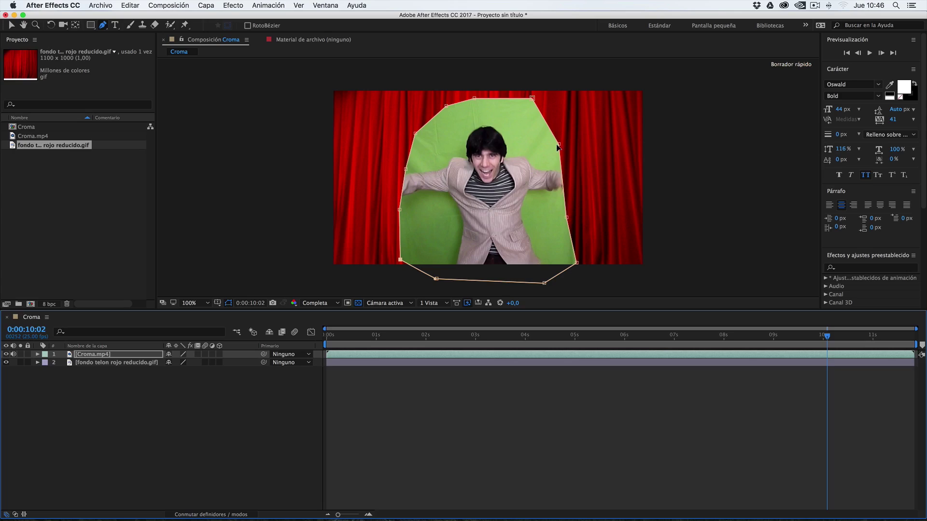
left_click_drag(559, 144, 567, 141)
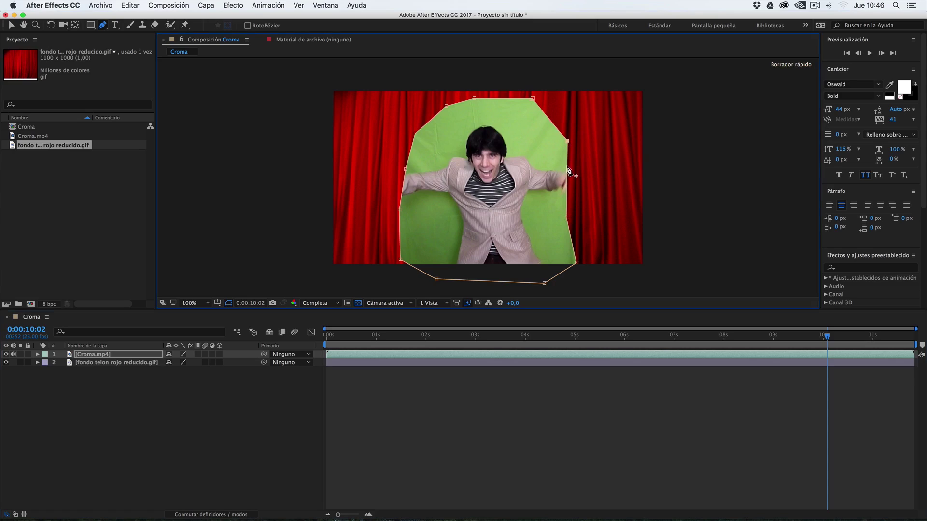
left_click(566, 168)
left_click_drag(567, 194, 596, 169)
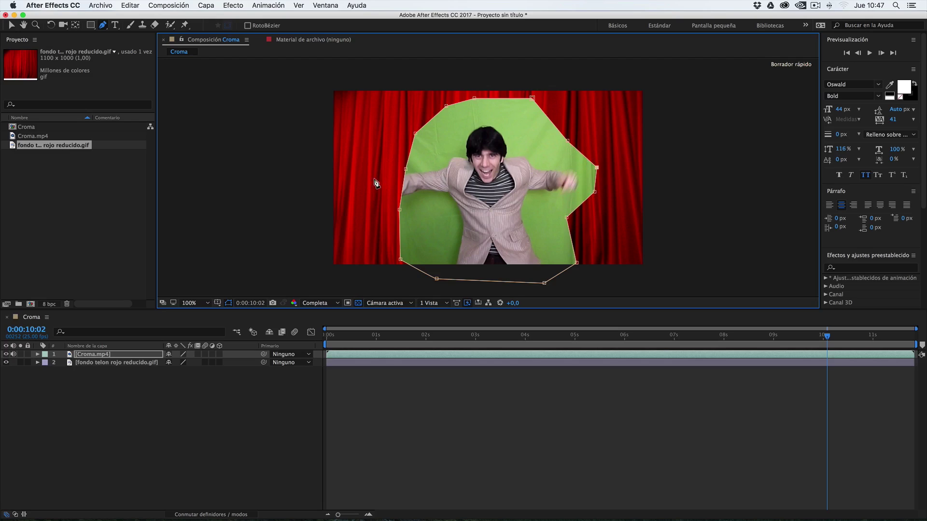
Extend the mask around the outstretched hand on the image's left side and convert its upper outer point to a curve.
left_click(402, 193)
left_click_drag(385, 196, 363, 206)
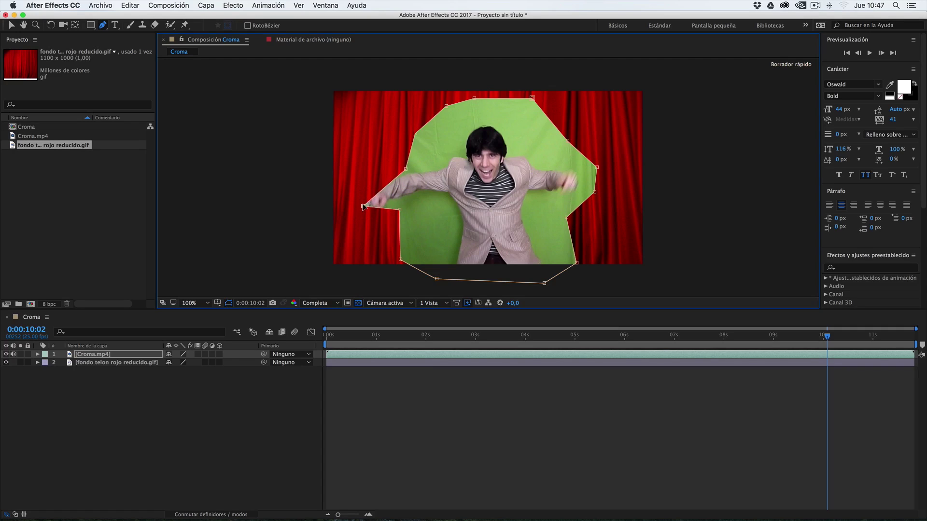
left_click_drag(405, 168, 371, 214)
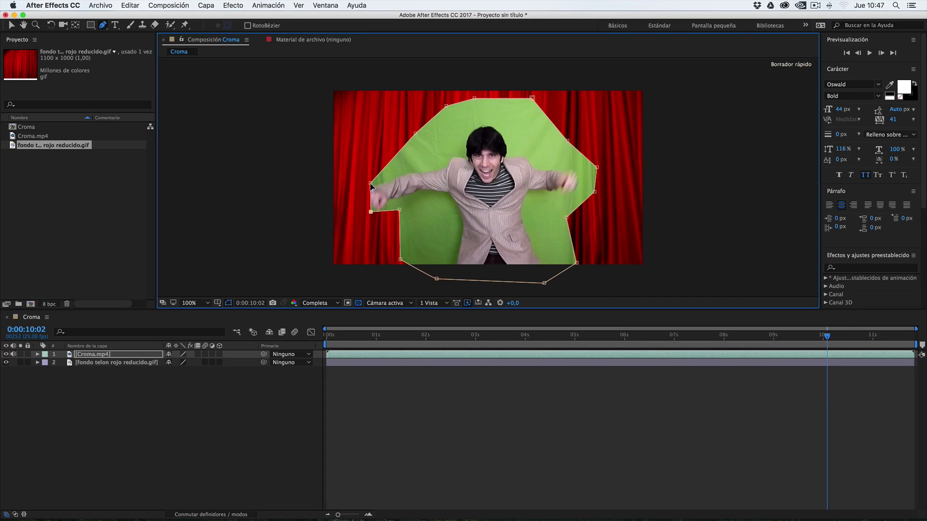
key("alt")
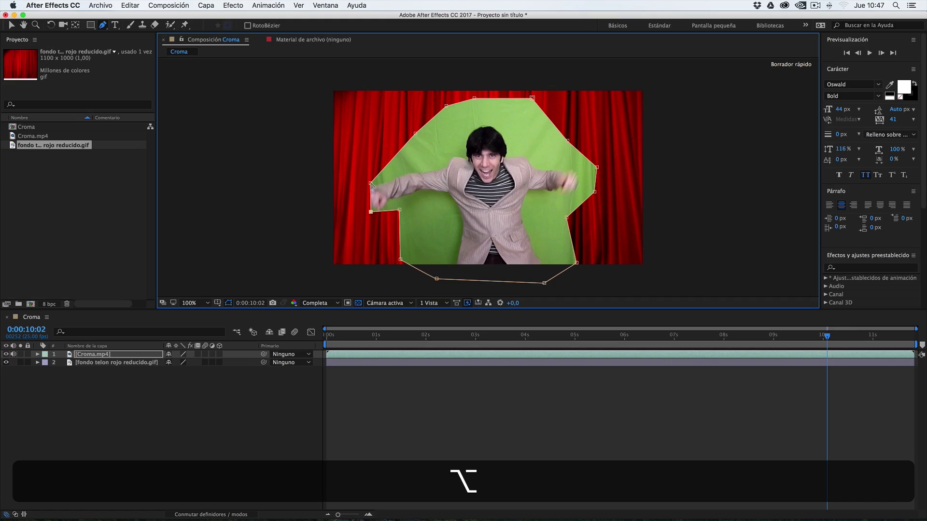
left_click(370, 184, "alt")
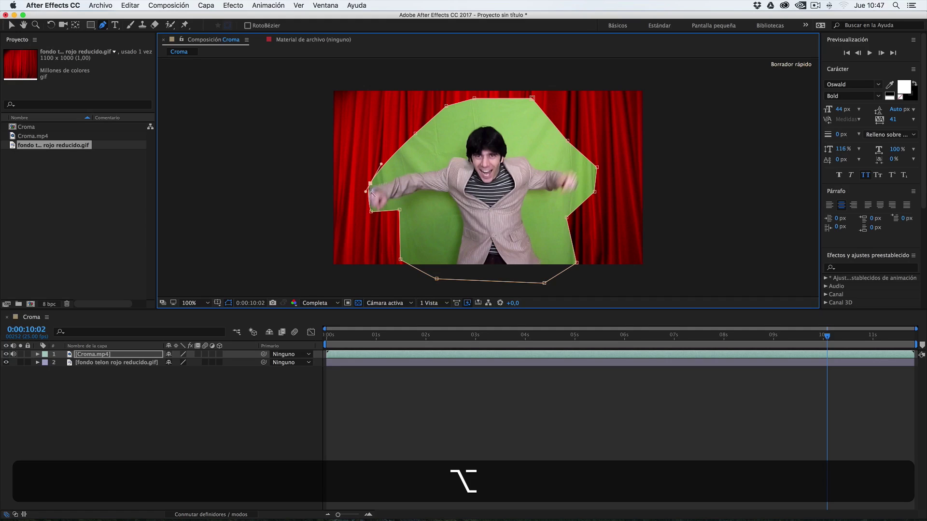
left_click(103, 26)
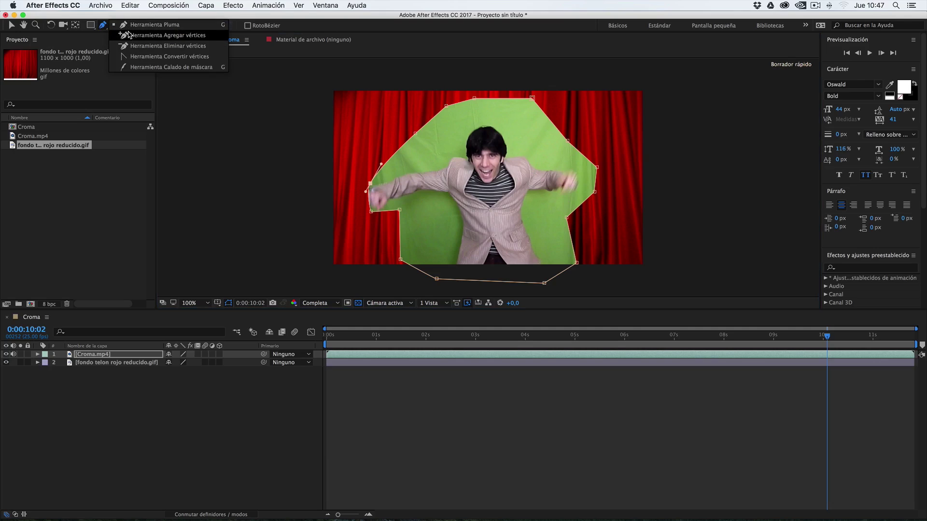
left_click(134, 59)
key("super+z")
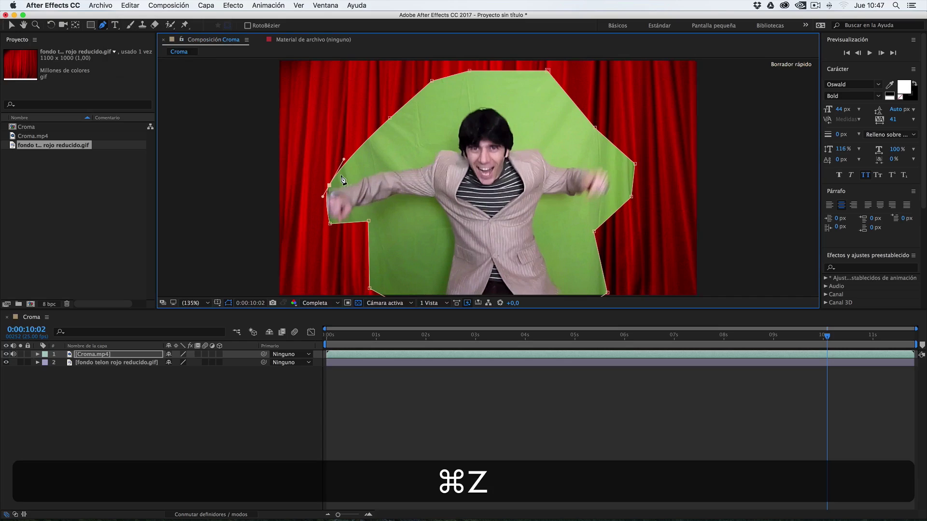
key("alt")
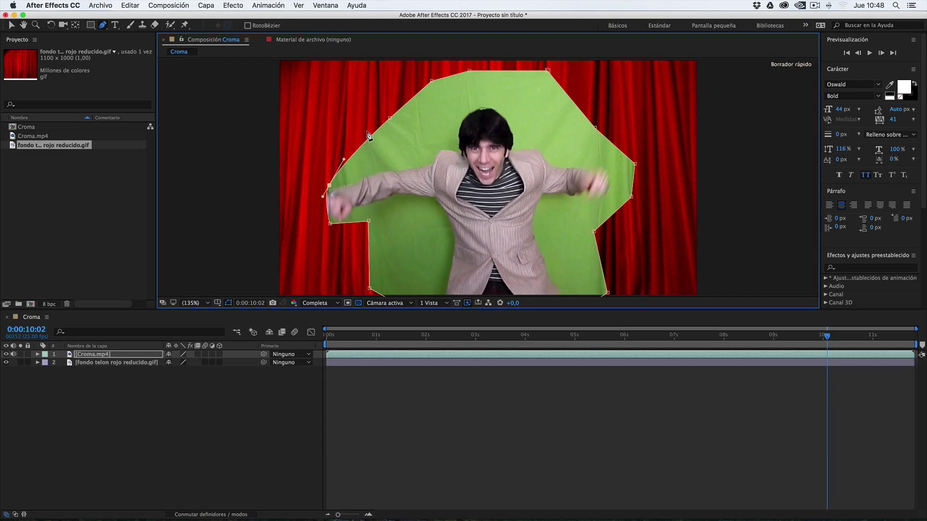
key("super")
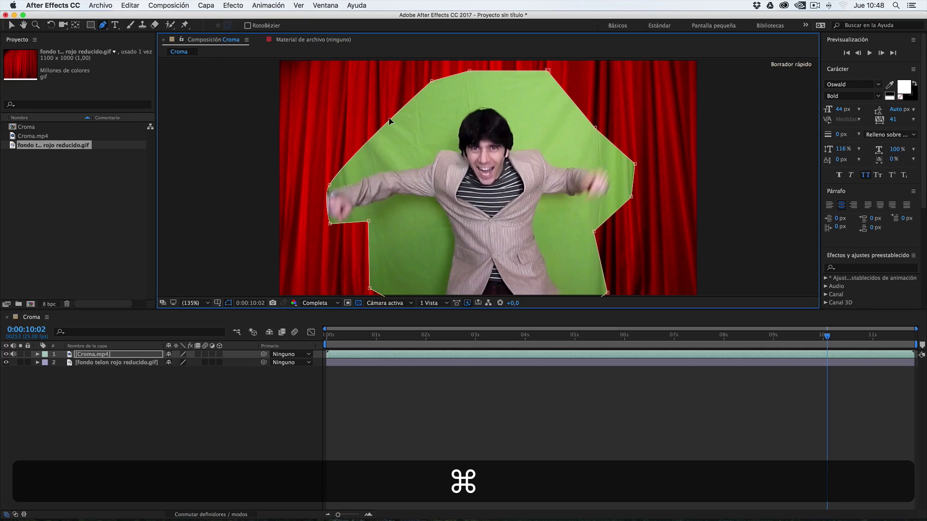
Add a curved mask point above the arm on the image's left side and pull it and its neighbour closer to the arm.
left_click(354, 143)
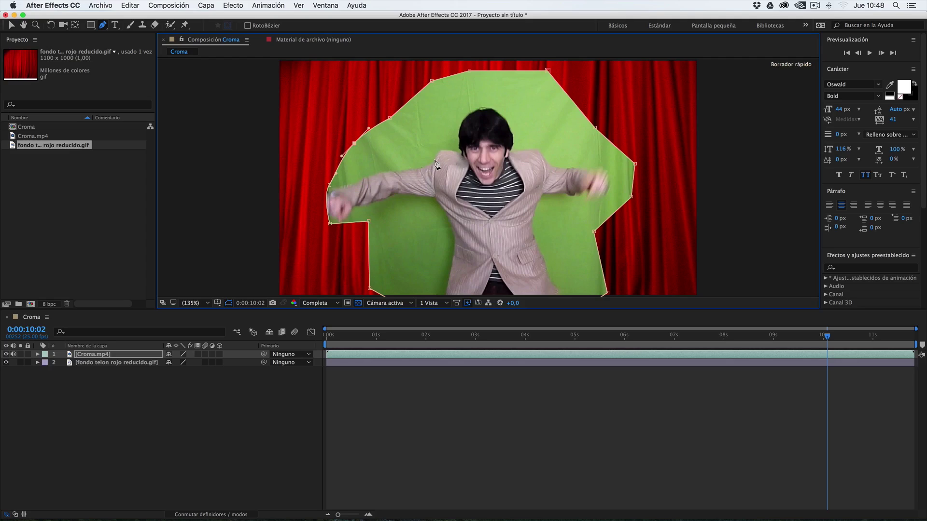
left_click_drag(390, 117, 404, 152)
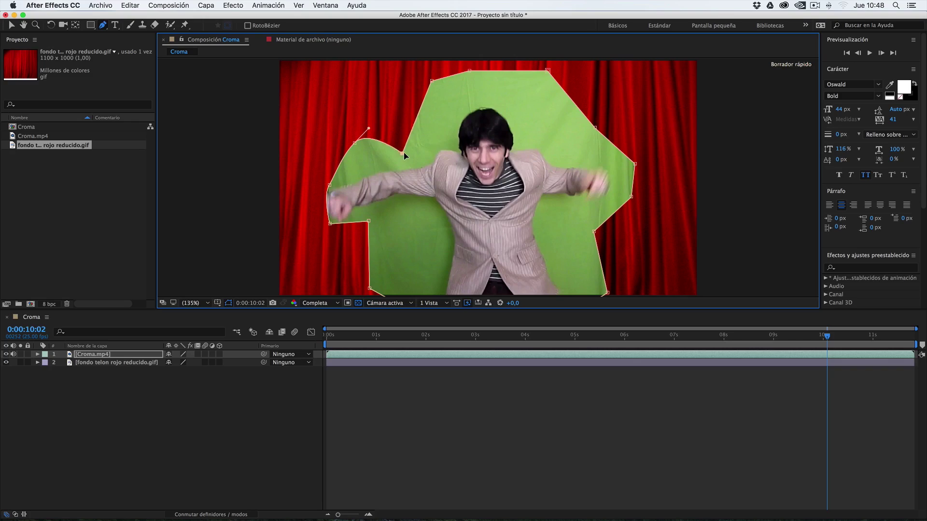
left_click_drag(354, 143, 361, 170)
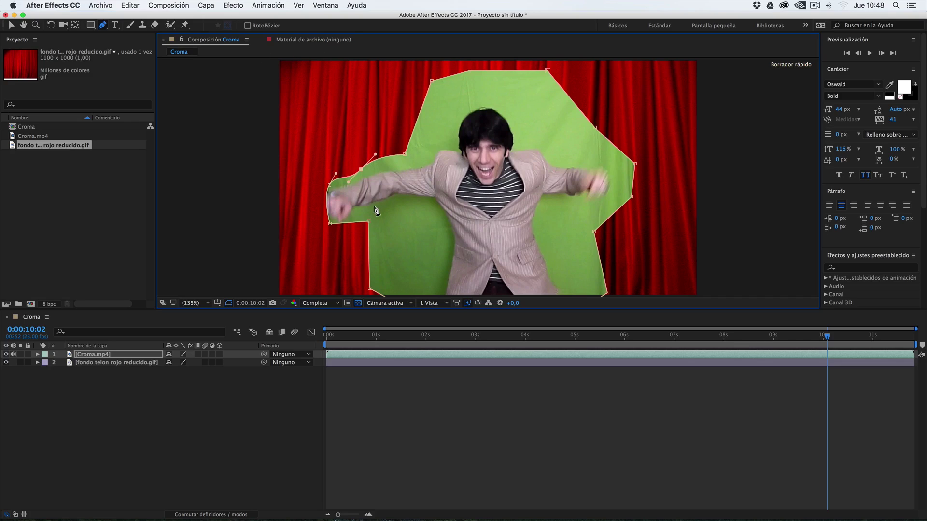
Maximize the Composition viewer to fill the workspace and set its magnification to 100%.
key("grave")
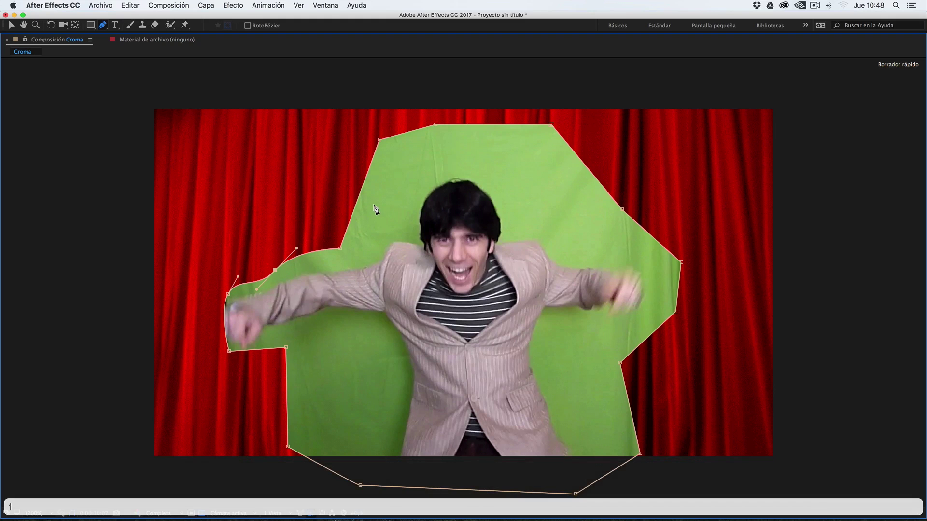
key("grave")
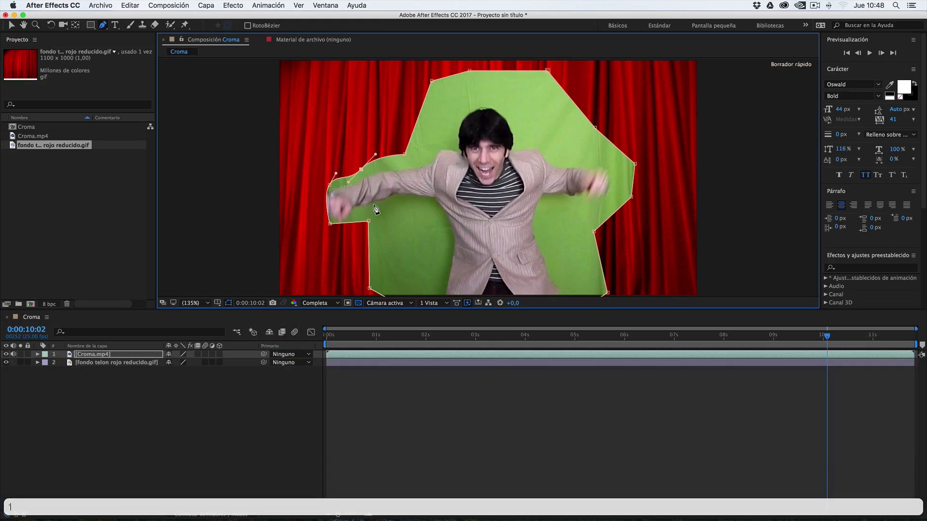
key("grave")
key("grave")
key("grave")
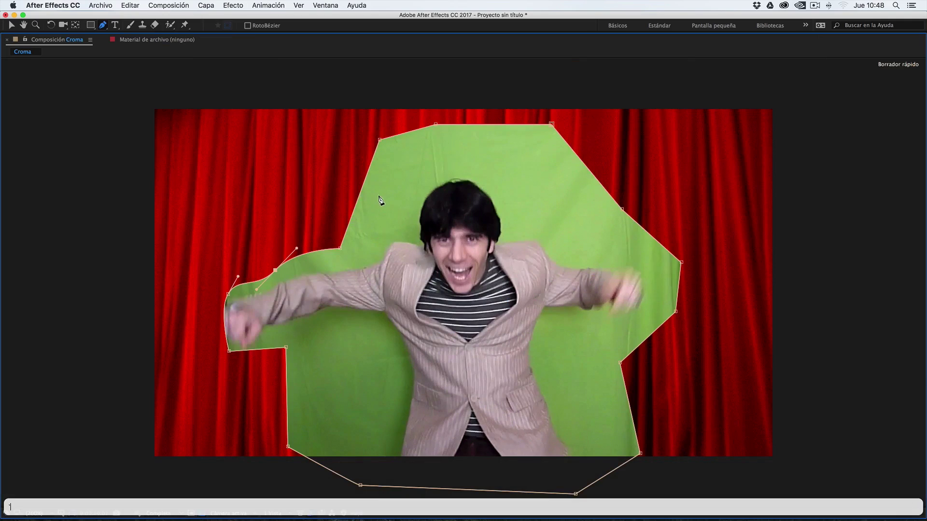
key("period")
key("comma")
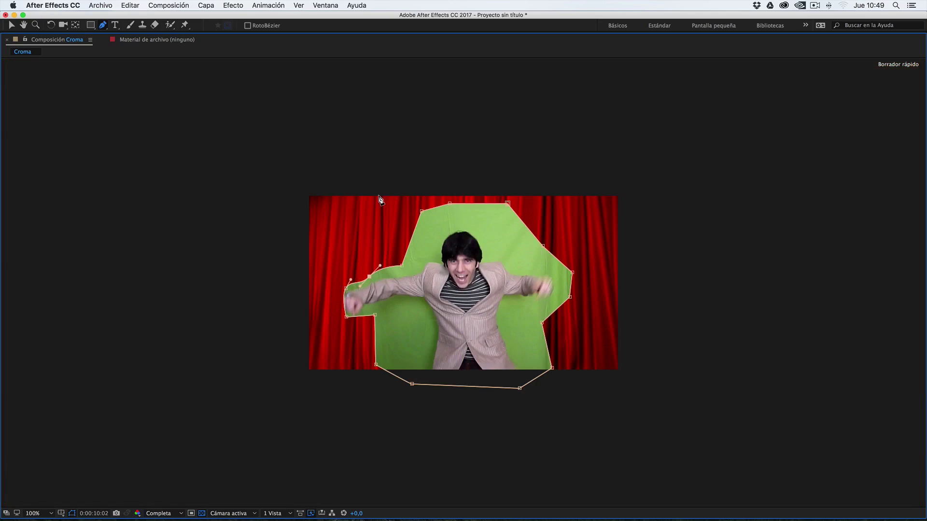
Pull the two upper mask points on the image's left side down, closer to the man's head.
key("period")
key("period")
key("period")
key("comma")
key("comma")
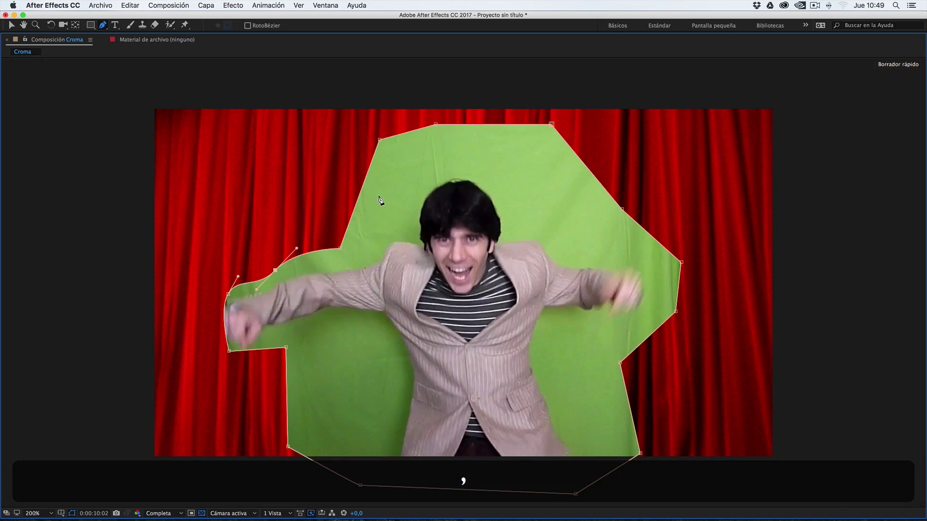
key("comma")
key("period")
key("period")
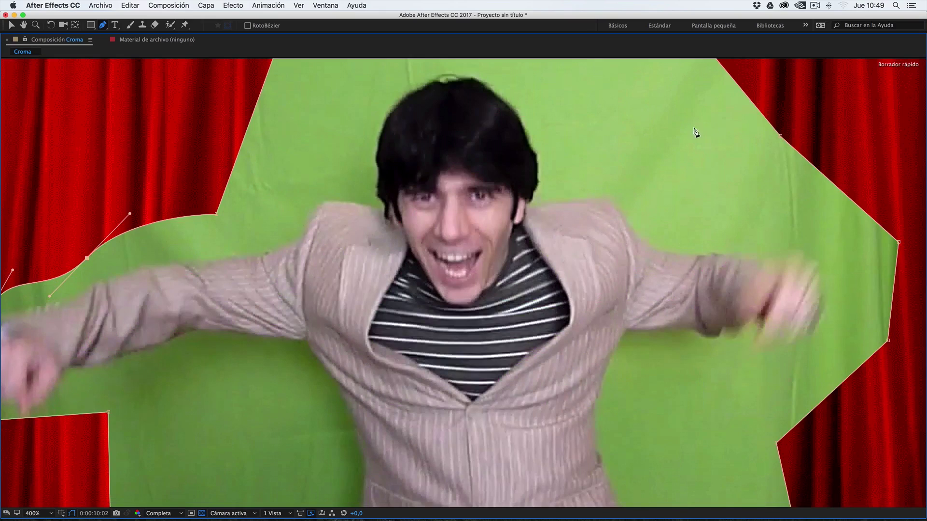
key("space")
key("space")
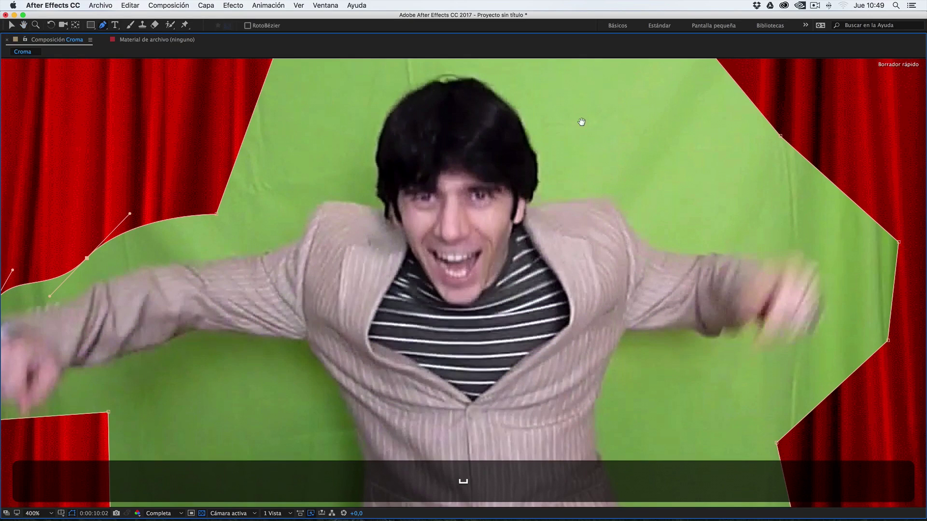
left_click_drag(582, 122, 582, 229)
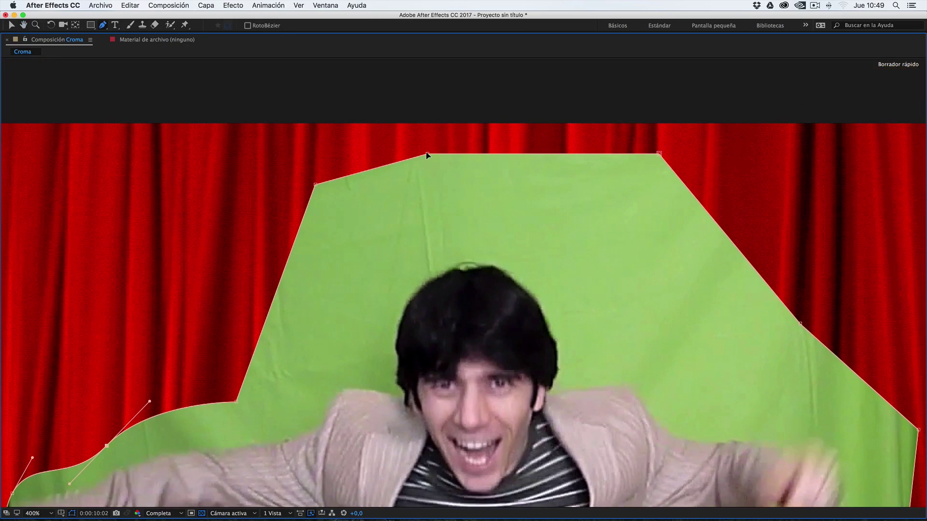
left_click_drag(427, 155, 437, 236)
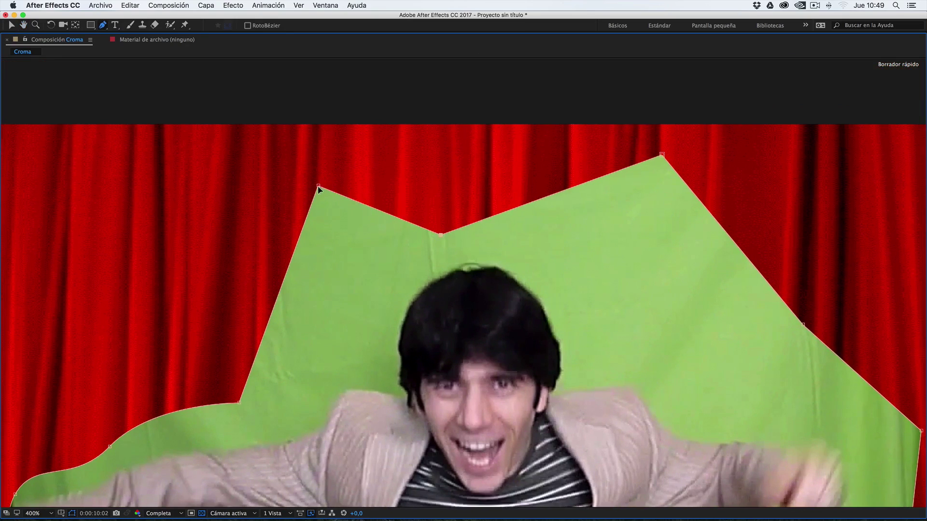
left_click_drag(318, 188, 351, 281)
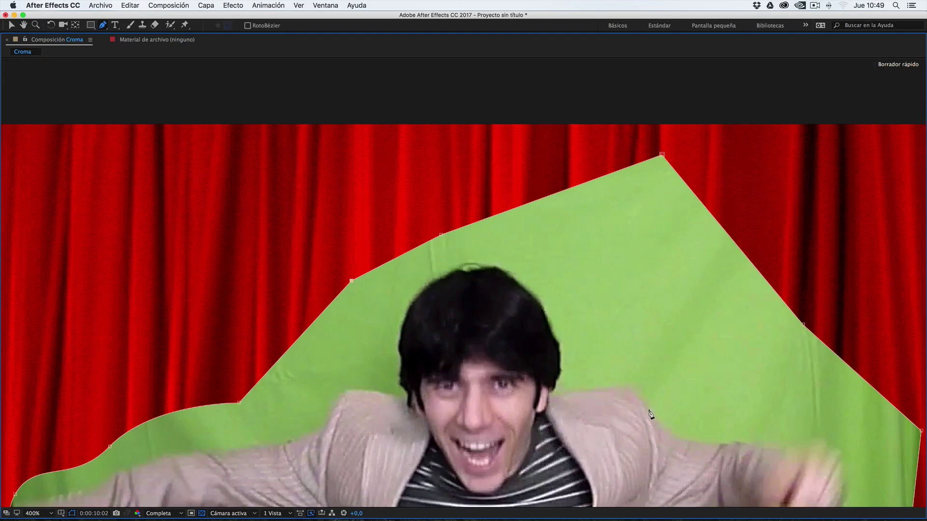
Fit the composition in the viewer, restore the panel layout and pull the mask's topmost point closer to the man's head.
left_click_drag(796, 438, 565, 242)
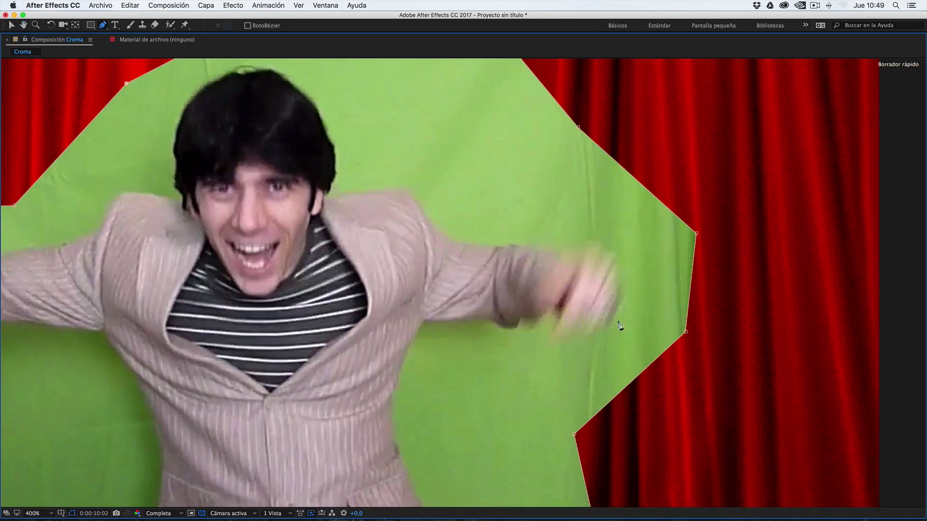
key("space")
left_click_drag(585, 328, 643, 221)
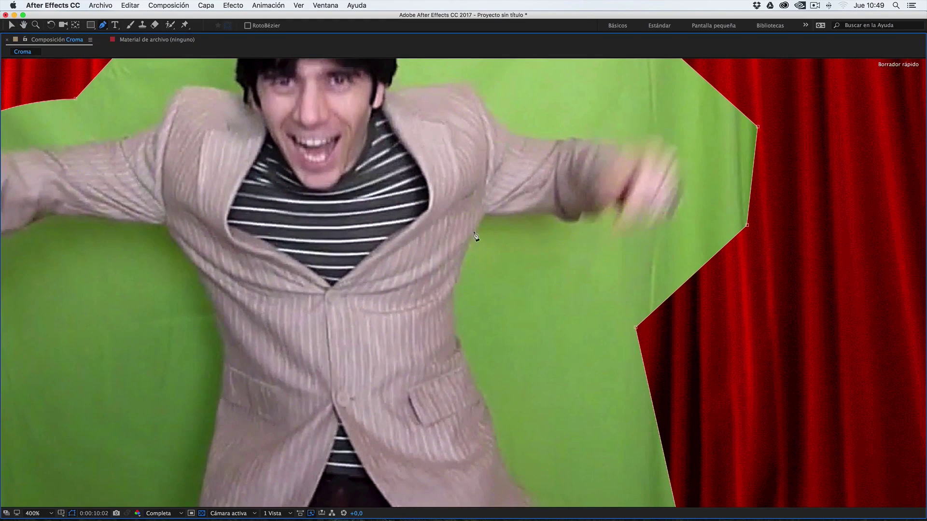
key("space")
left_click_drag(462, 306, 447, 219)
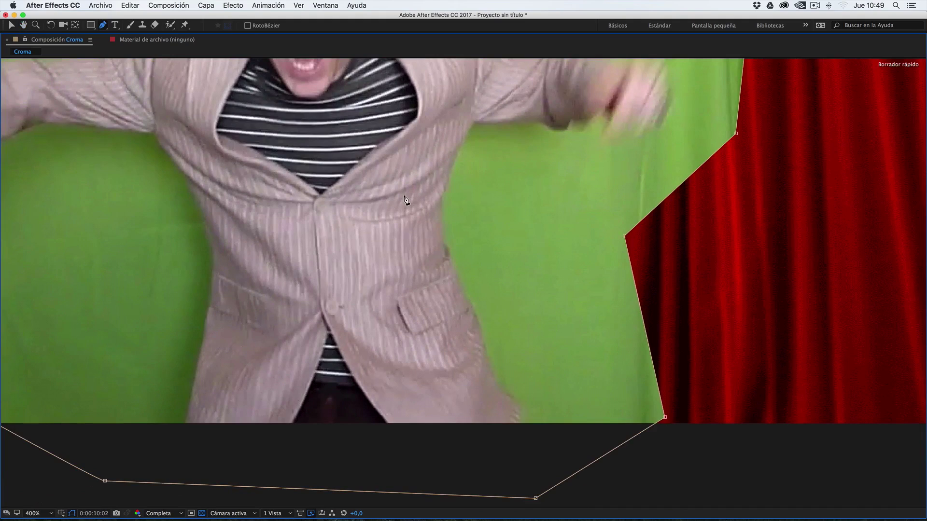
left_click(54, 518)
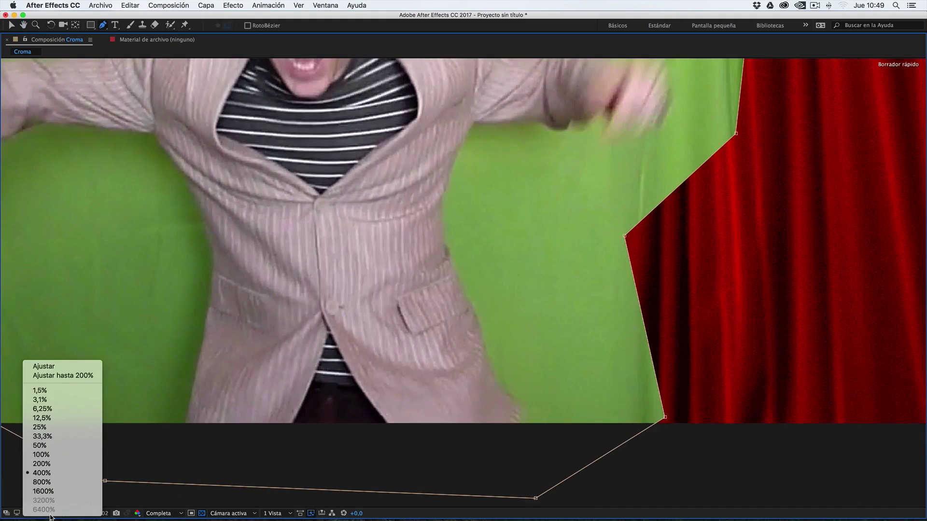
left_click(71, 371)
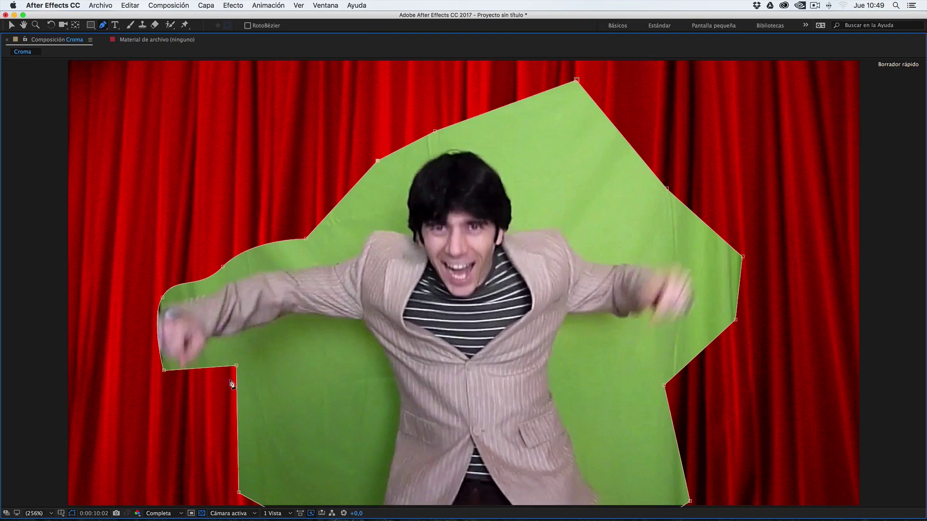
key("grave")
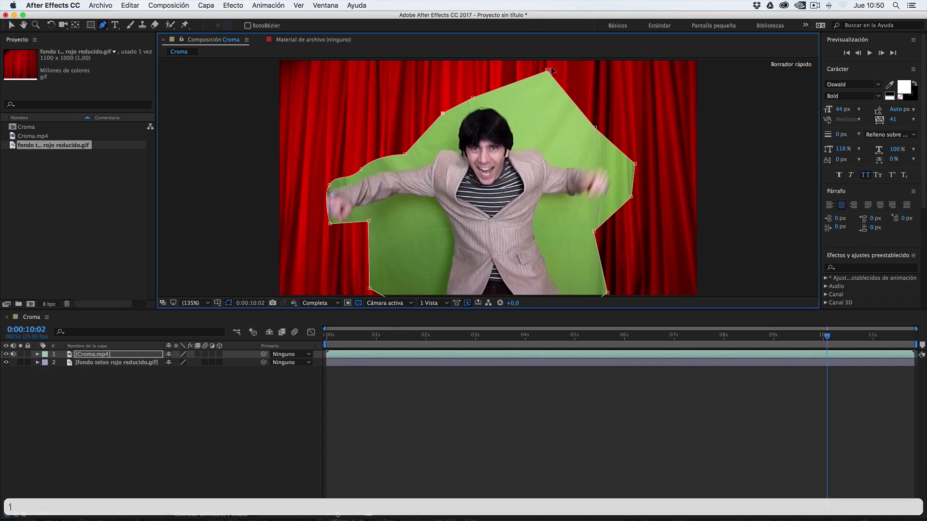
left_click_drag(550, 71, 530, 87)
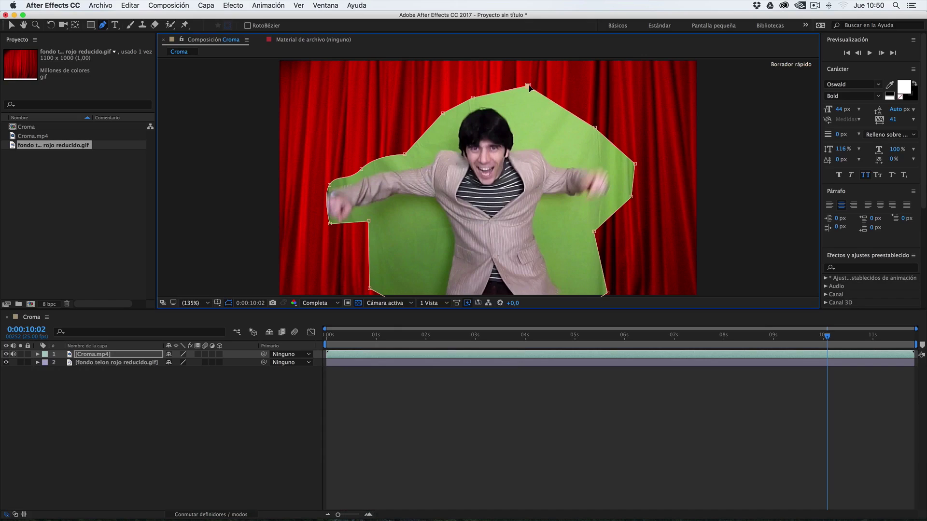
Reveal all properties of Máscara 1 on the Croma.mp4 layer and move the current time to 0:00:10:11.
left_click(103, 355)
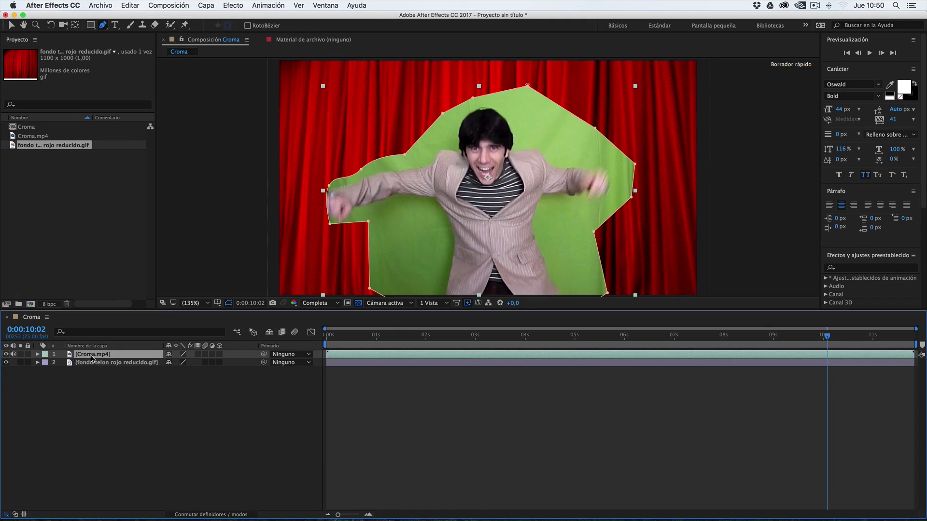
key("m")
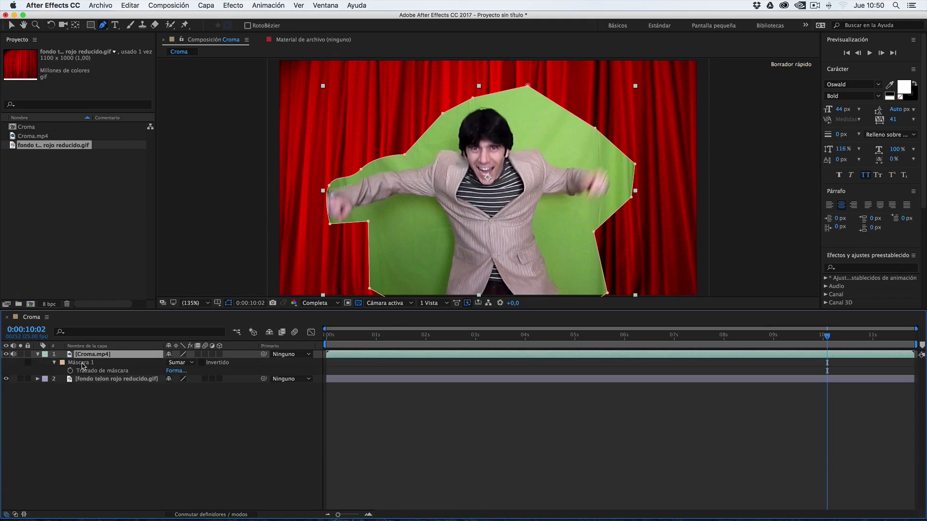
double_click(55, 363)
left_click(55, 363)
left_click(55, 363)
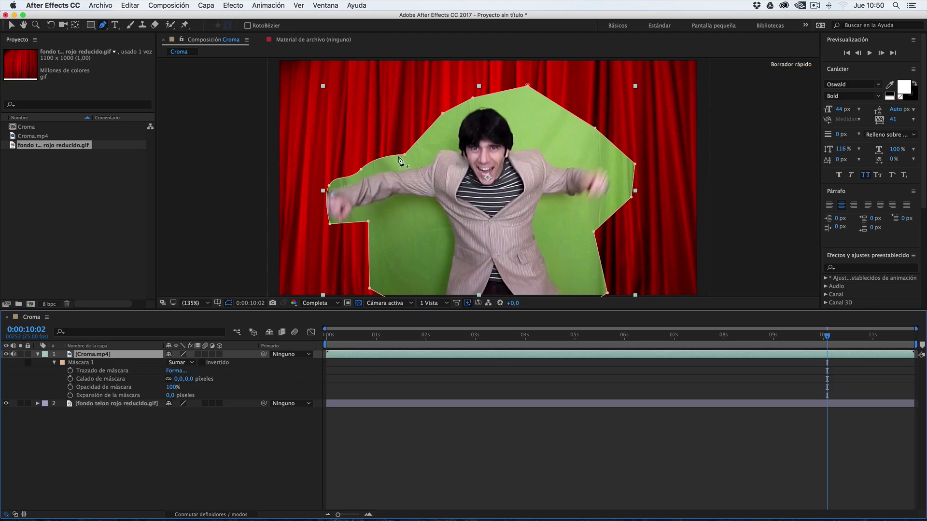
left_click(817, 336)
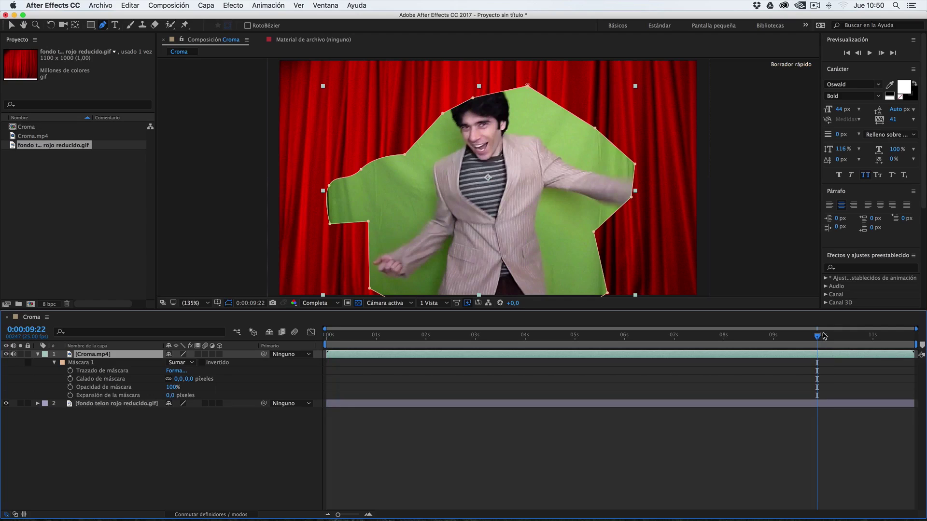
left_click_drag(823, 335, 845, 336)
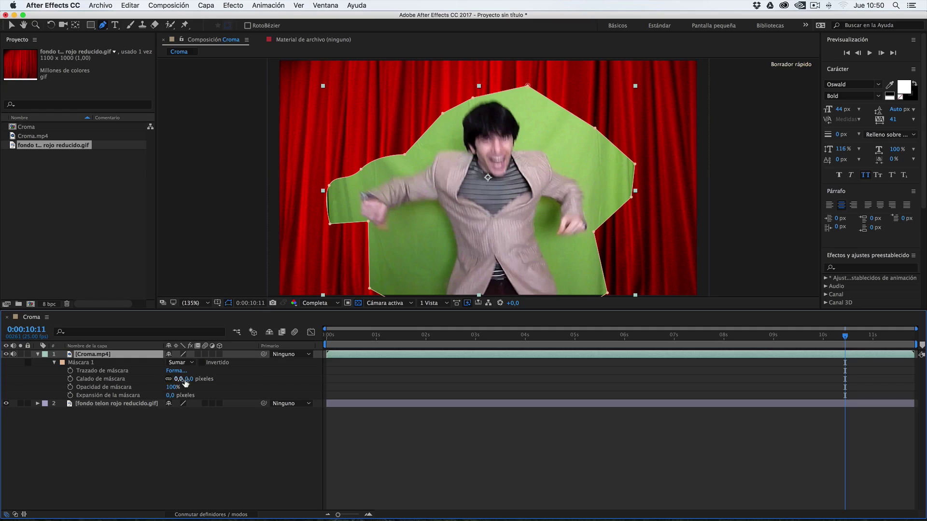
Set Calado de máscara to 49,0 píxeles, try out the expansion and opacity, and leave Expansión de la máscara at 0 píxeles.
left_click_drag(186, 379, 205, 394)
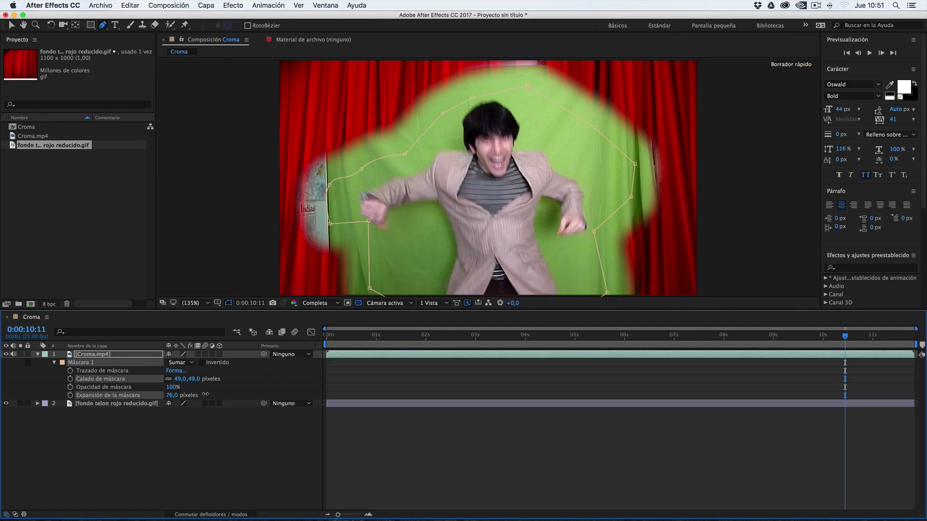
left_click(170, 395)
type("0")
key("Return")
left_click_drag(169, 387, 203, 391)
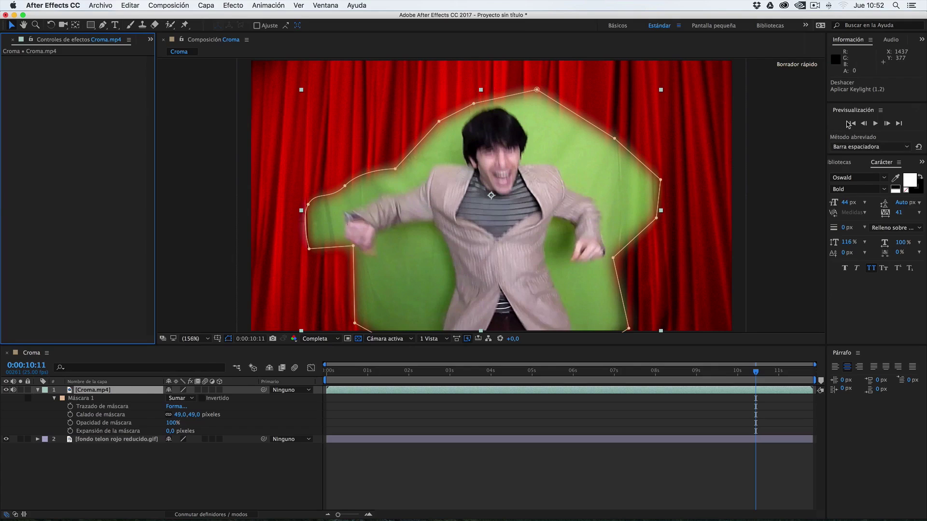
Switch to the Básicos workspace, search the effects for "key" and apply Keylight (1.2) to the Croma.mp4 layer.
left_click(617, 25)
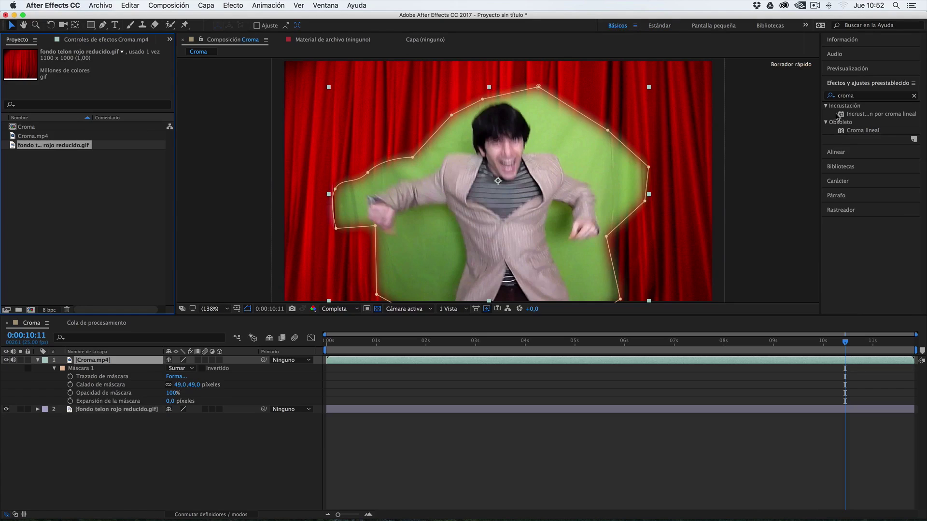
left_click(846, 95)
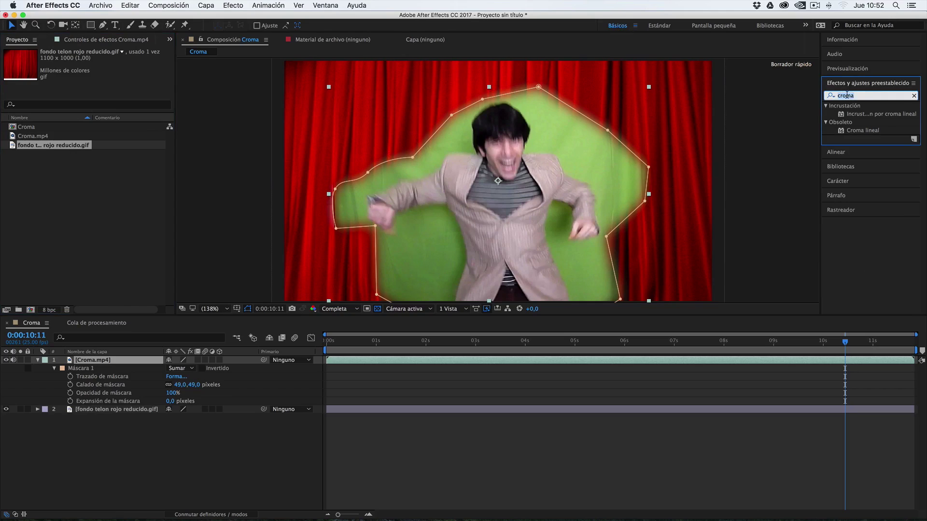
type("key")
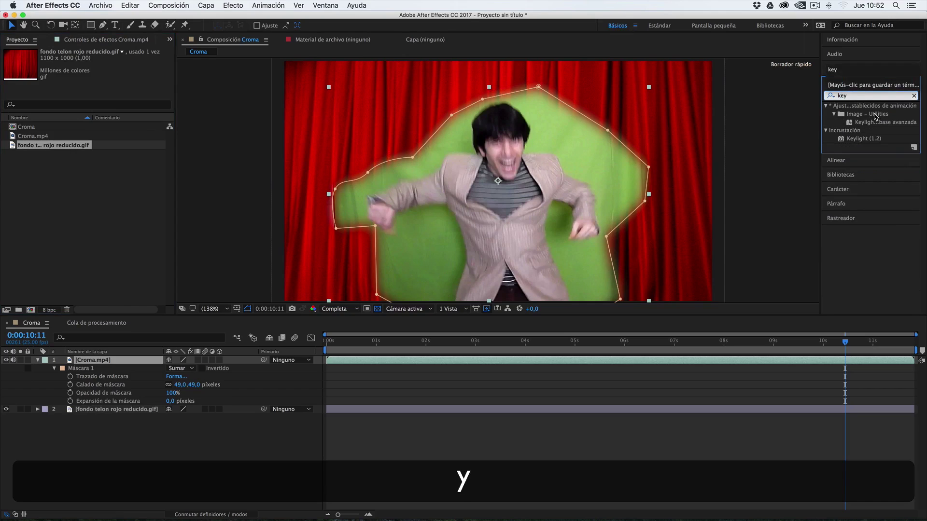
left_click(874, 140)
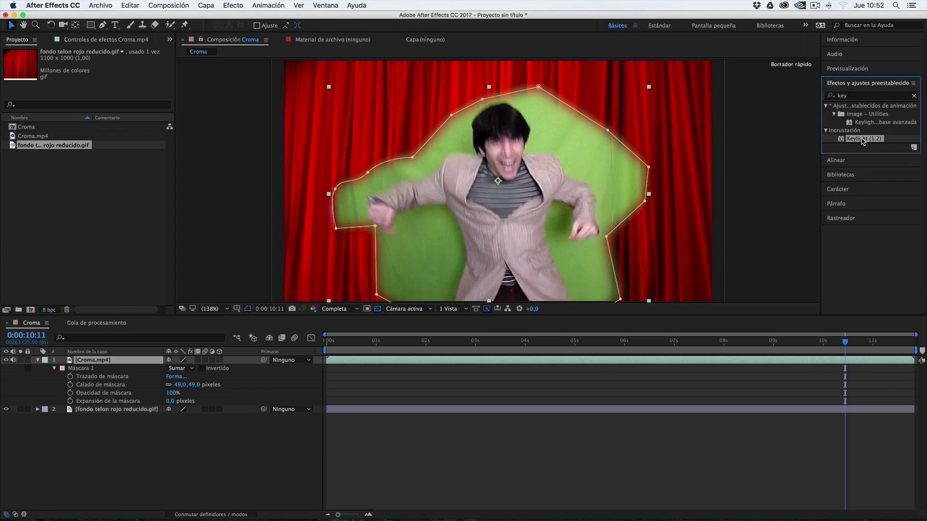
left_click_drag(854, 141, 98, 362)
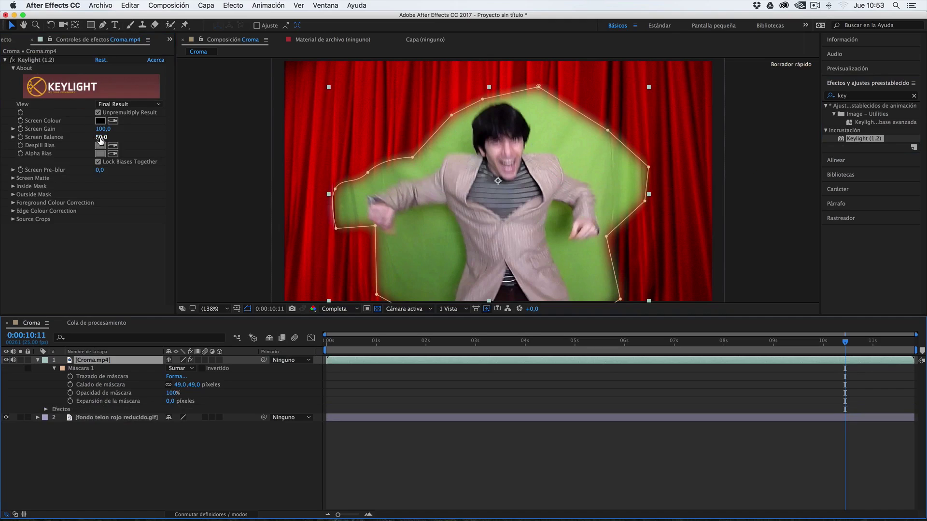
Sample the green backdrop beside the man's head as Keylight's Screen Colour and deselect the layer.
left_click(30, 124)
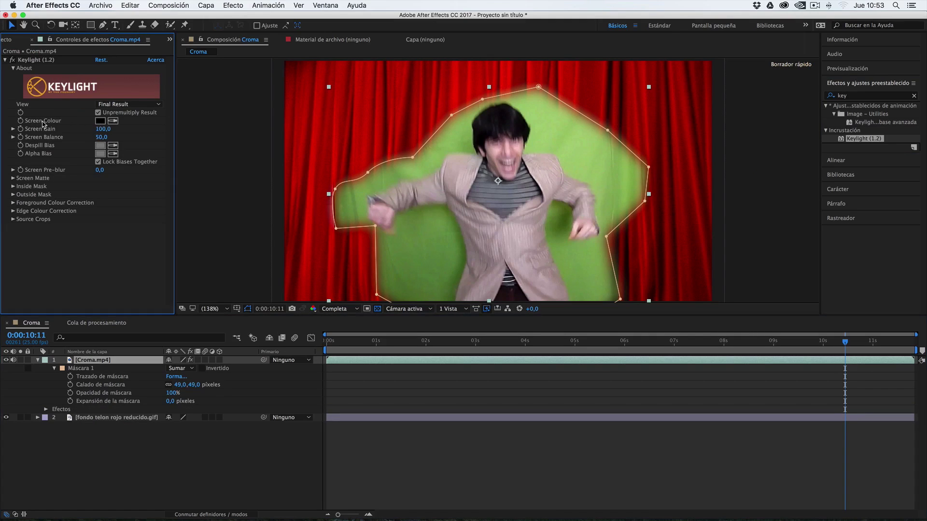
left_click(113, 121)
left_click(447, 141)
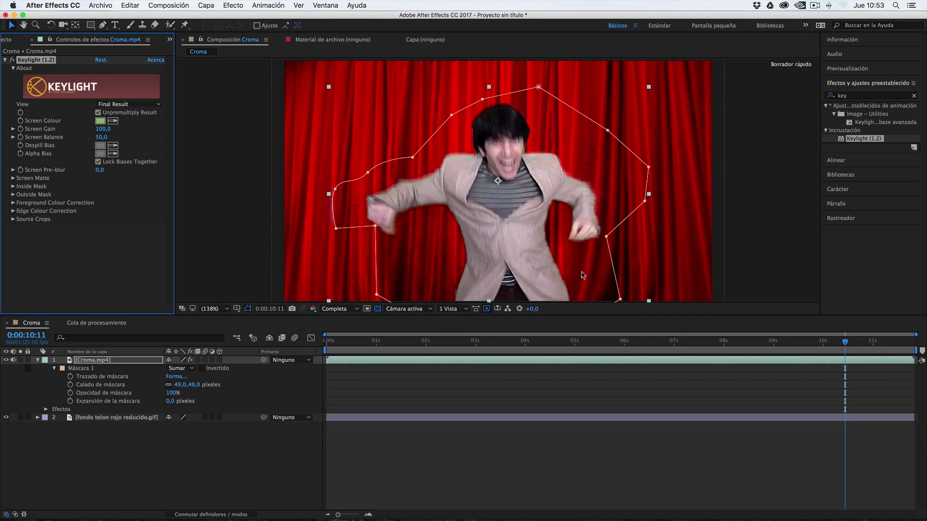
left_click(248, 311)
left_click(248, 311)
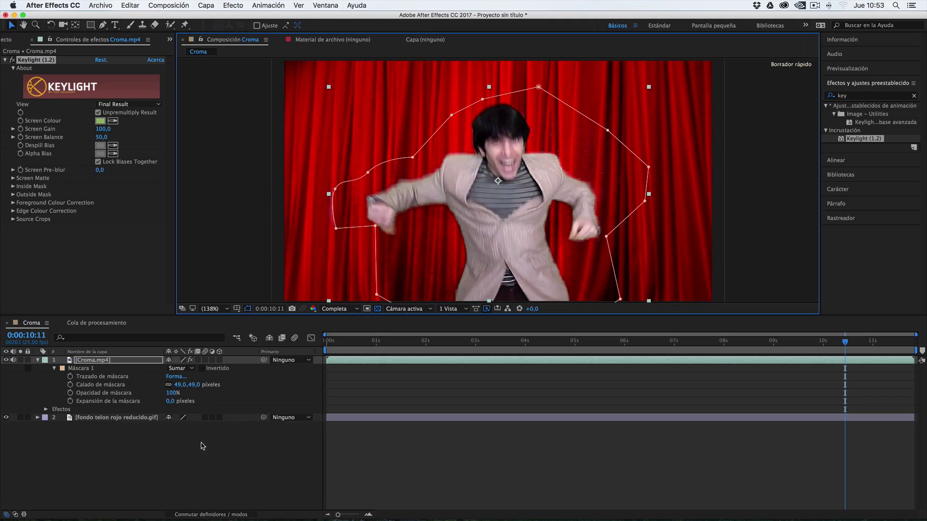
left_click(135, 447)
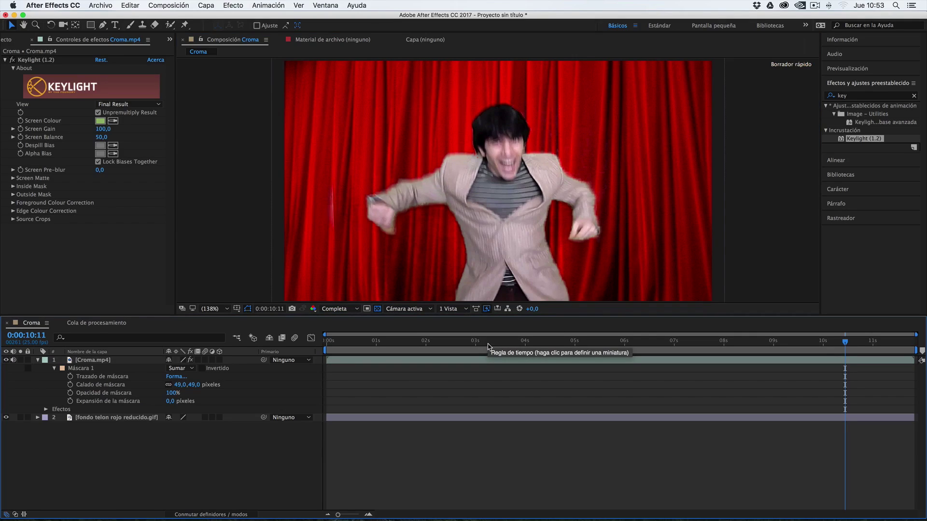
At 0:00:04:03, raise the two Croma.mp4 mask points above the man's head to clear his hair.
left_click_drag(488, 343, 531, 341)
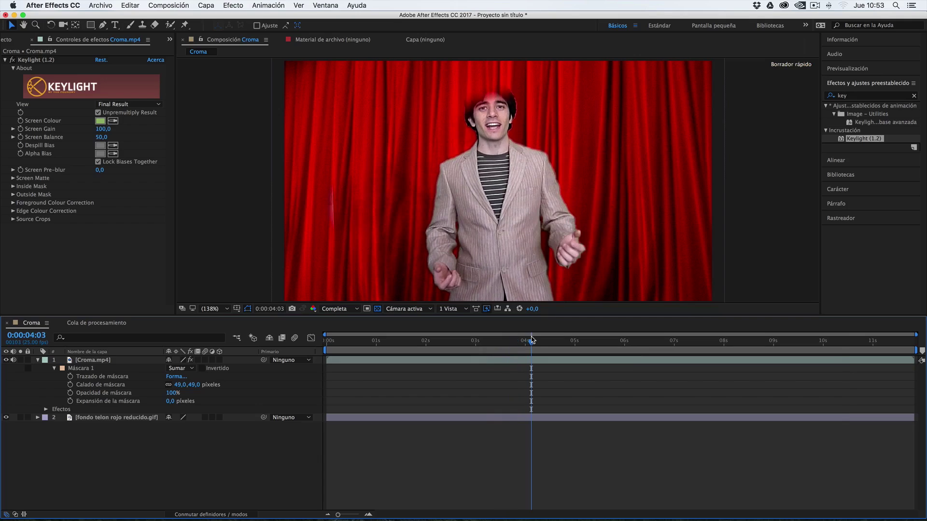
left_click(106, 362)
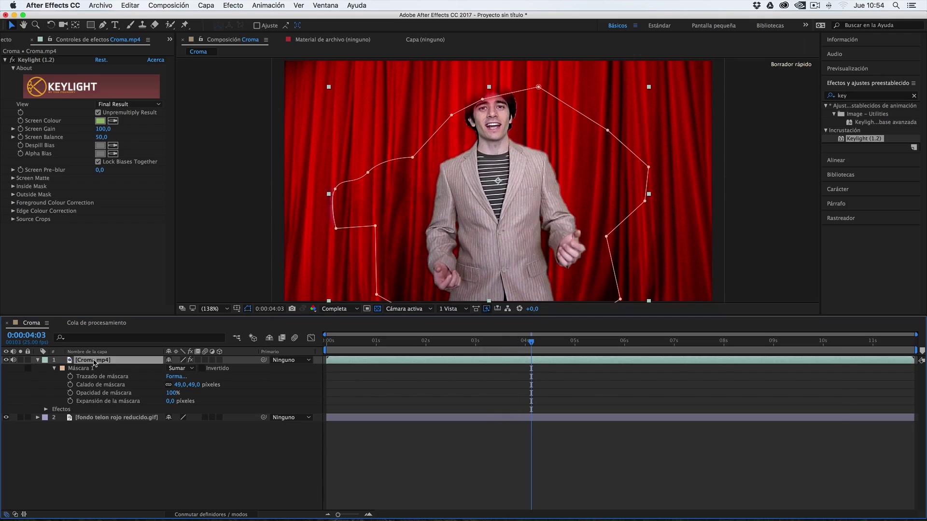
left_click_drag(483, 101, 471, 75)
left_click_drag(539, 87, 544, 75)
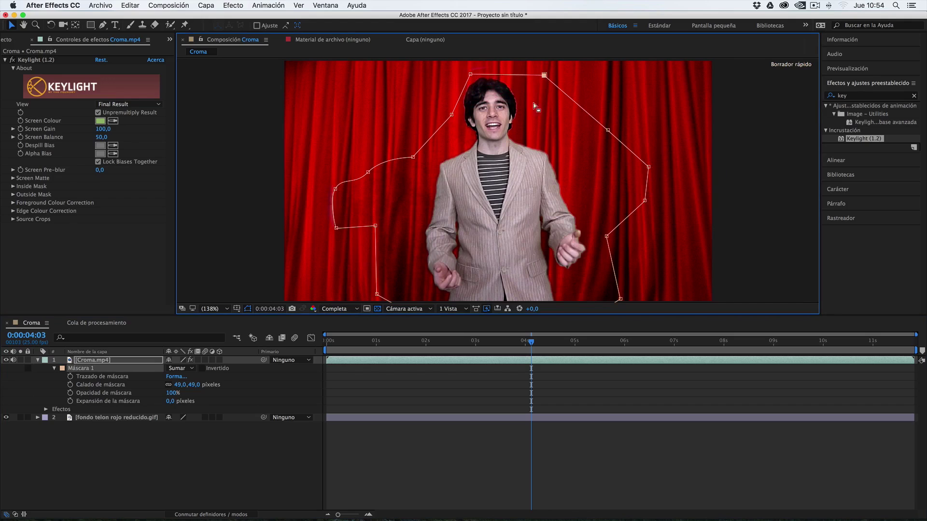
Play a short preview of the keyed composition from 0:00:02:08 with the layers deselected.
left_click(441, 341)
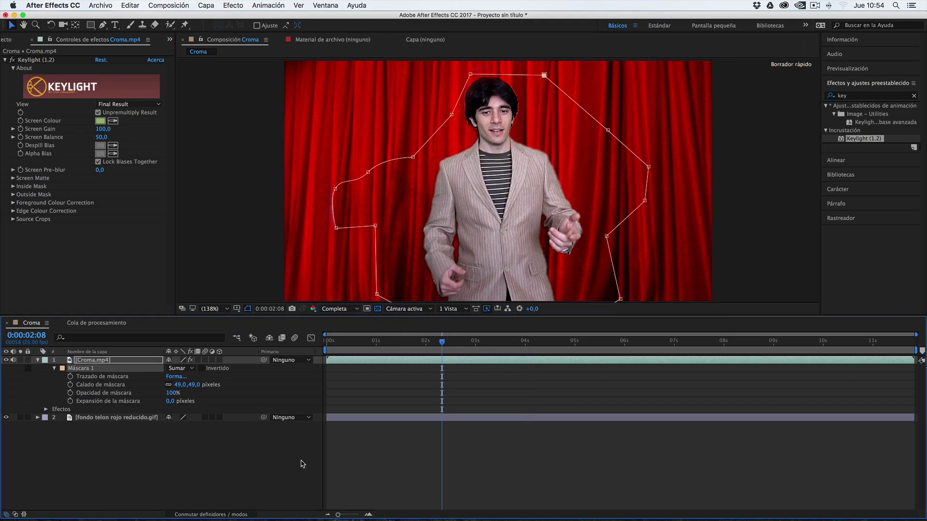
left_click(274, 483)
key("space")
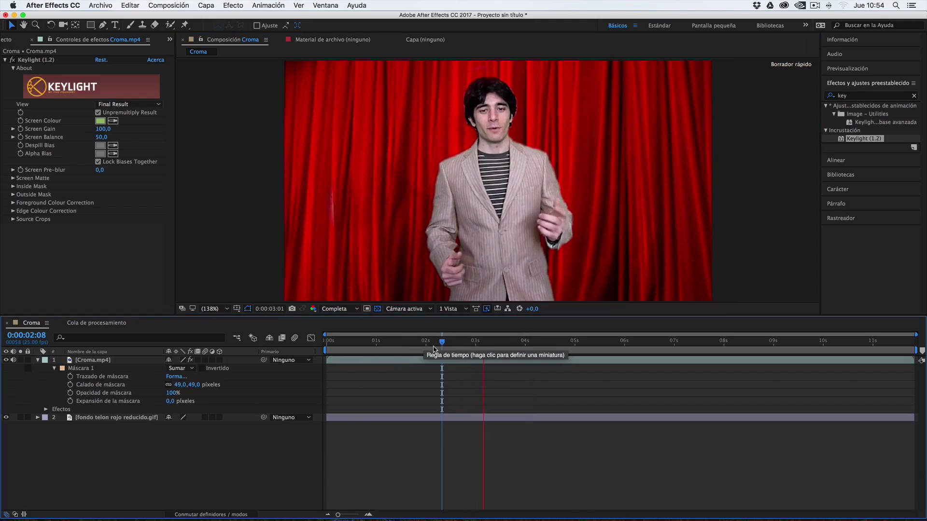
key("space")
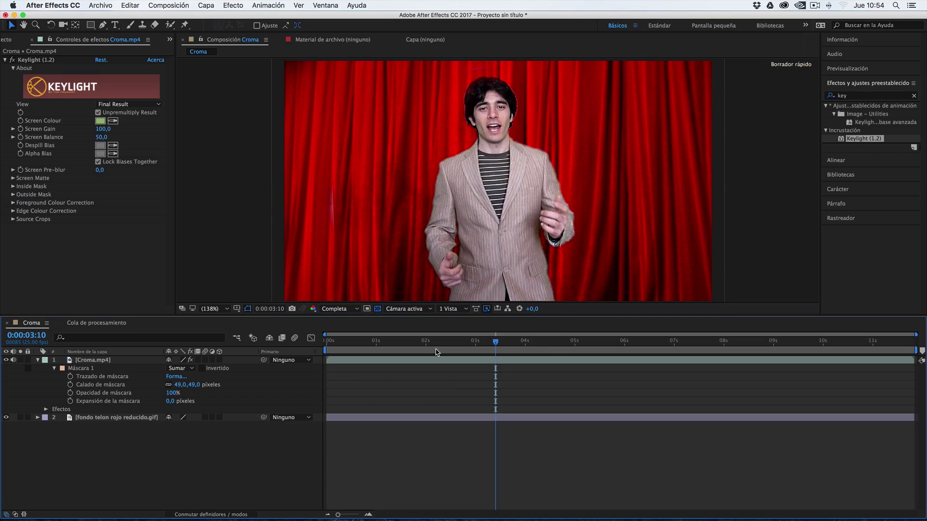
Stop the preview and create a black 1280 × 720 px solid named Sólido Negro 1 as the top layer of the Croma composition.
key("space")
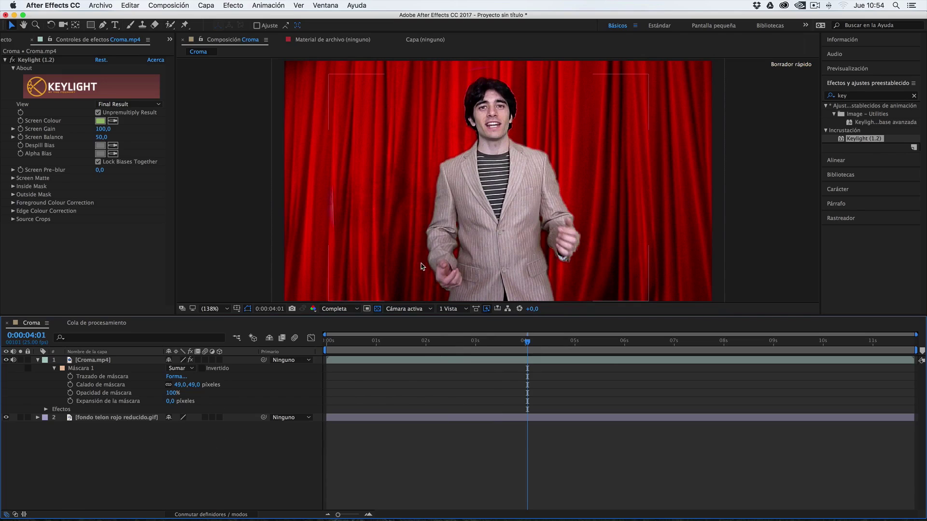
right_click(151, 442)
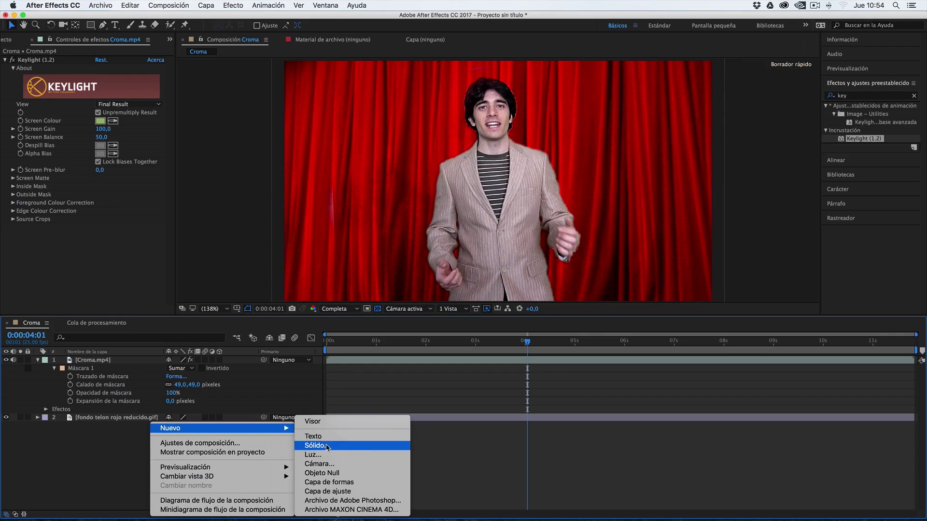
left_click(326, 446)
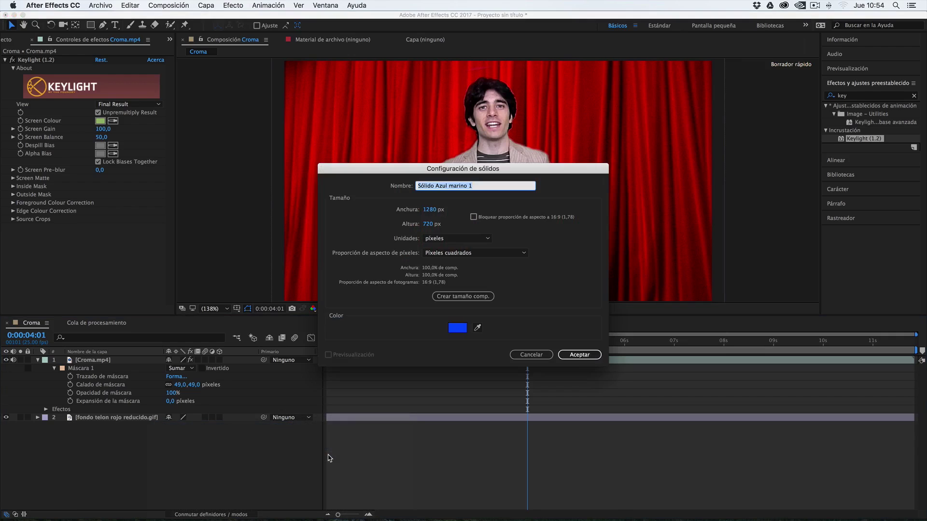
left_click(454, 330)
mouse_move(566, 314)
left_mouse_down()
mouse_move(531, 367)
mouse_move(490, 399)
left_mouse_up()
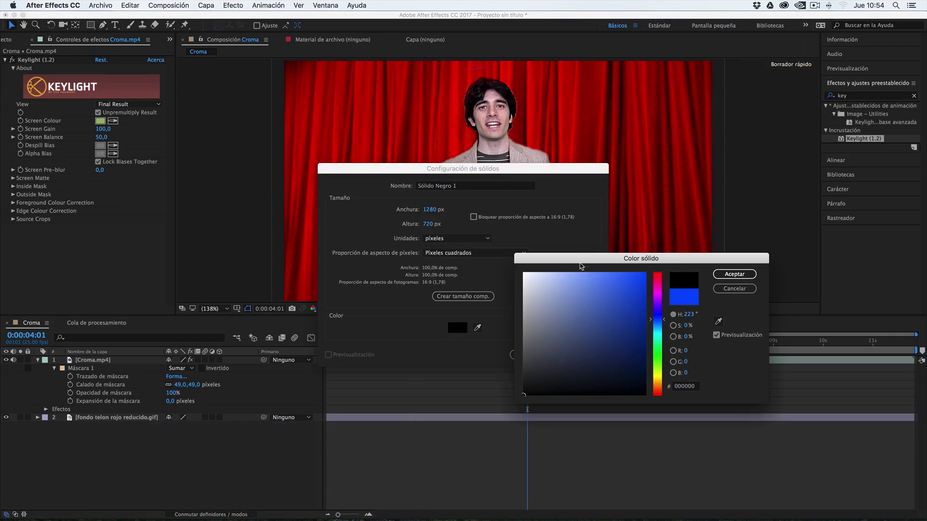
left_click(734, 273)
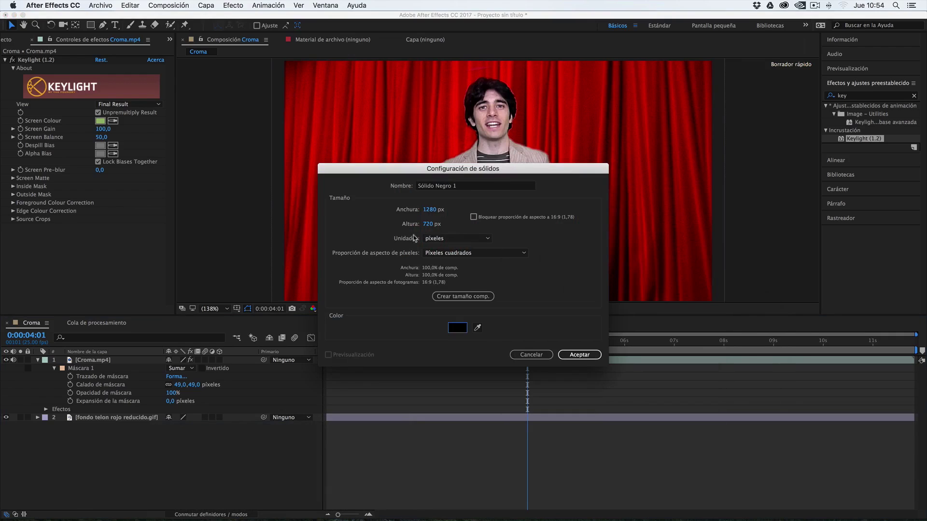
left_click(579, 354)
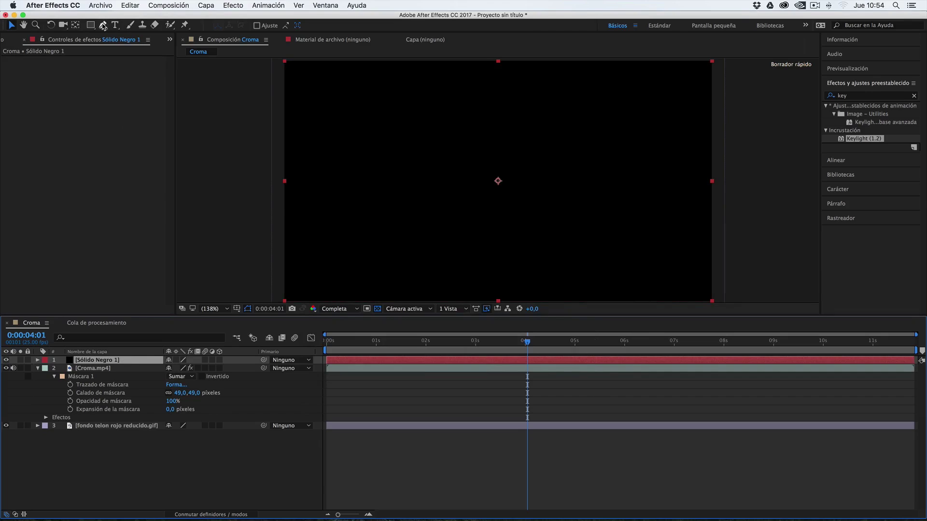
Draw a closed 13-point Pen mask around the man on the black solid and lower its point over the middle of his jacket.
key("g")
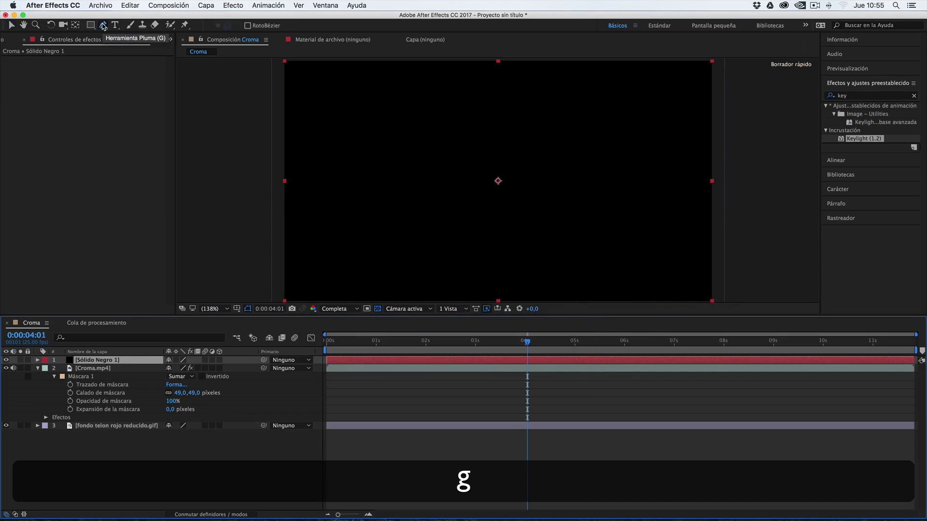
left_click(475, 69)
left_click(359, 93)
left_click(316, 140)
left_click(320, 198)
left_click(325, 253)
left_click(389, 274)
left_click(464, 239)
left_click(562, 264)
left_click(673, 293)
left_click(703, 269)
left_click(707, 209)
left_click(688, 94)
left_click(598, 71)
left_click(475, 68)
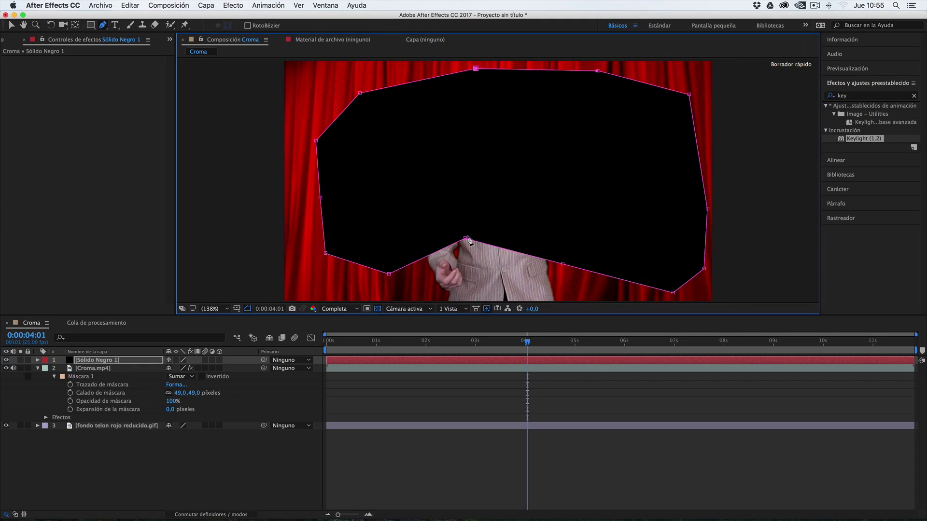
left_click_drag(465, 239, 465, 253)
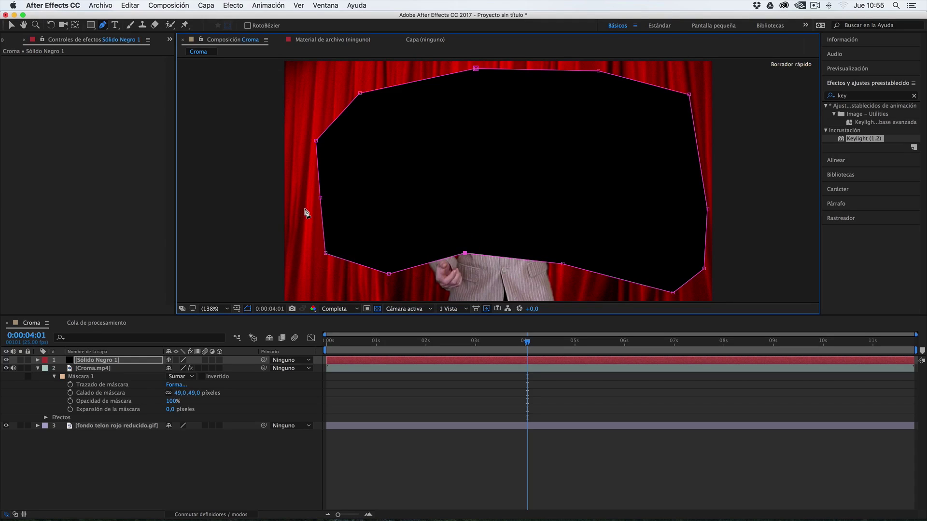
Reveal all mask properties of the black solid layer and select its Máscara 1.
left_click(102, 363)
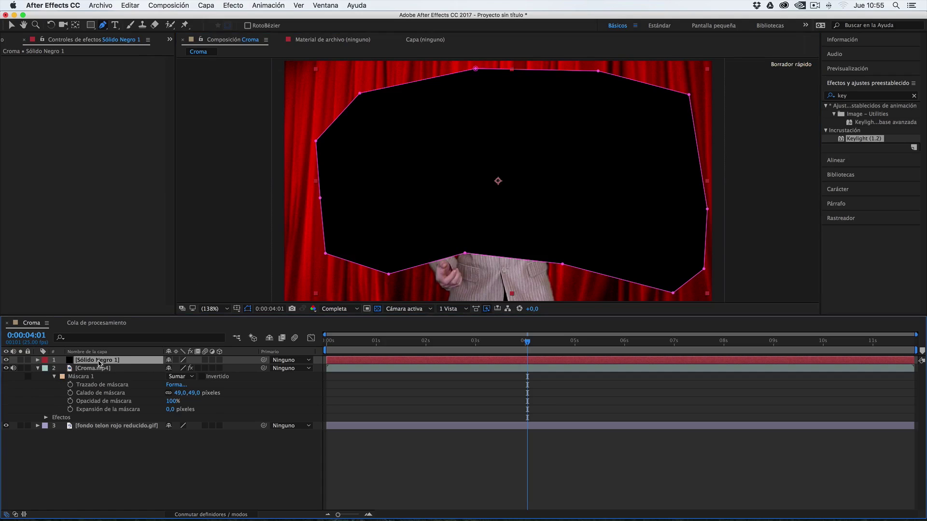
key("m")
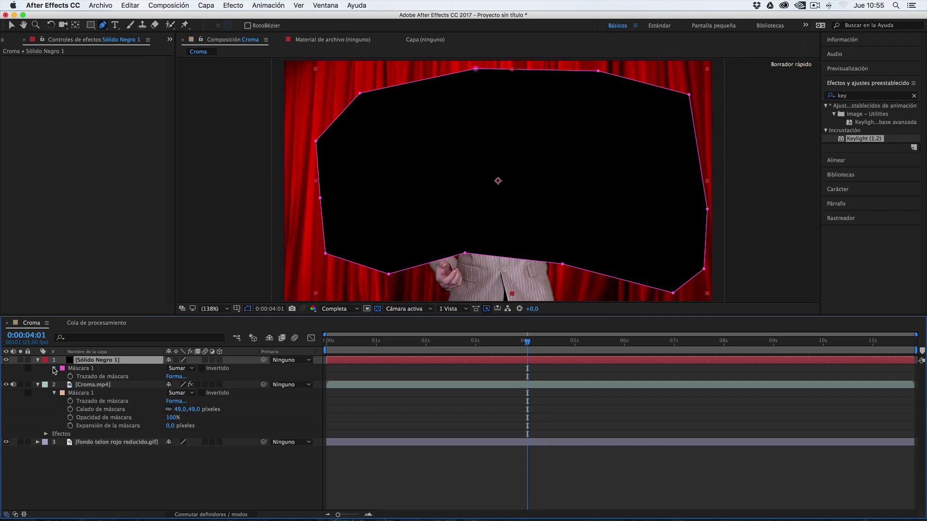
left_click(55, 368)
left_click(54, 368)
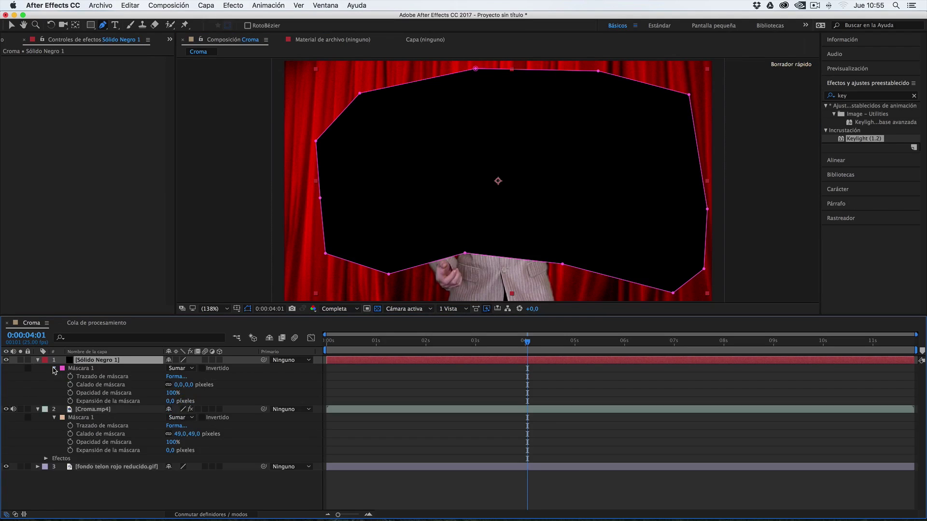
left_click(89, 369)
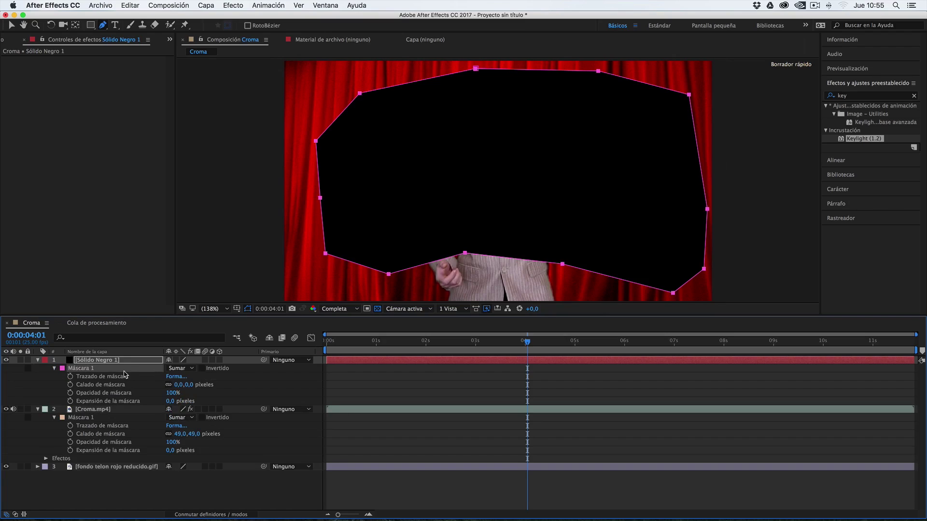
Try the Restar mode on the black solid's mask and return it to Sumar.
left_click(191, 369)
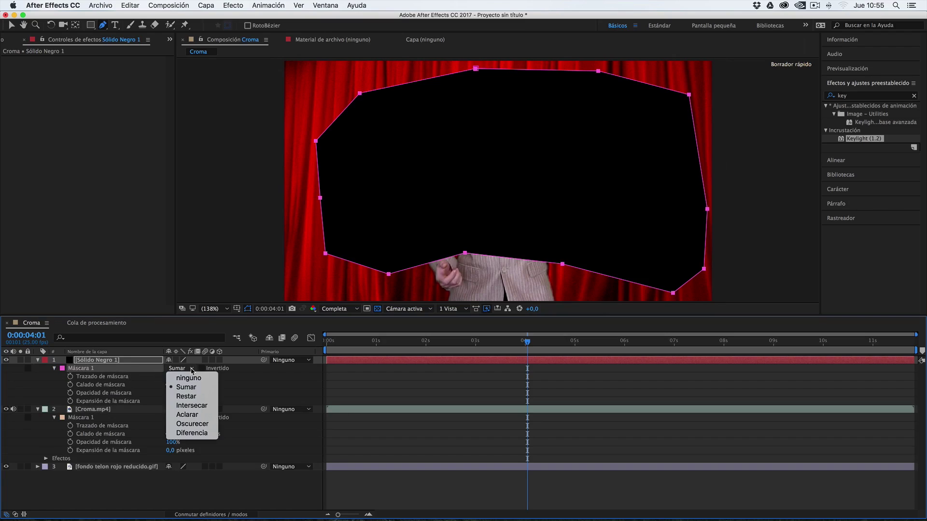
left_click(187, 396)
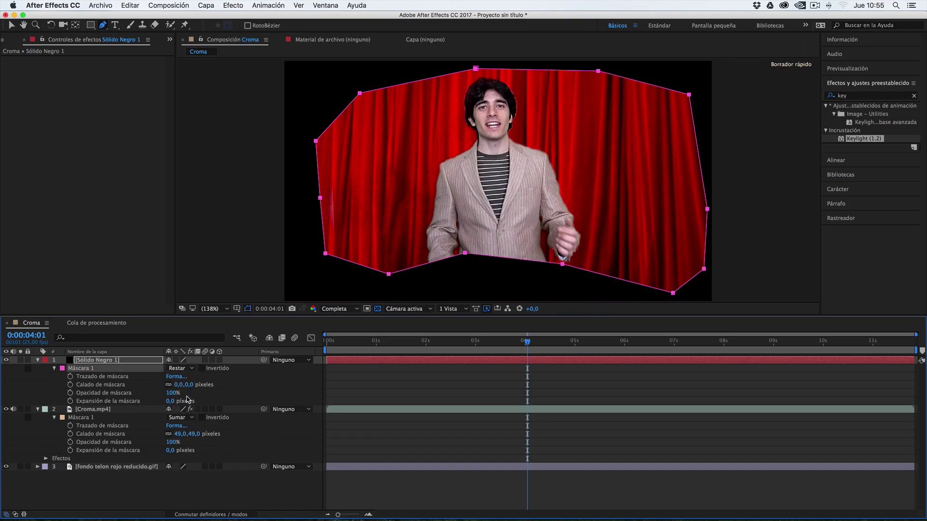
left_click(193, 370)
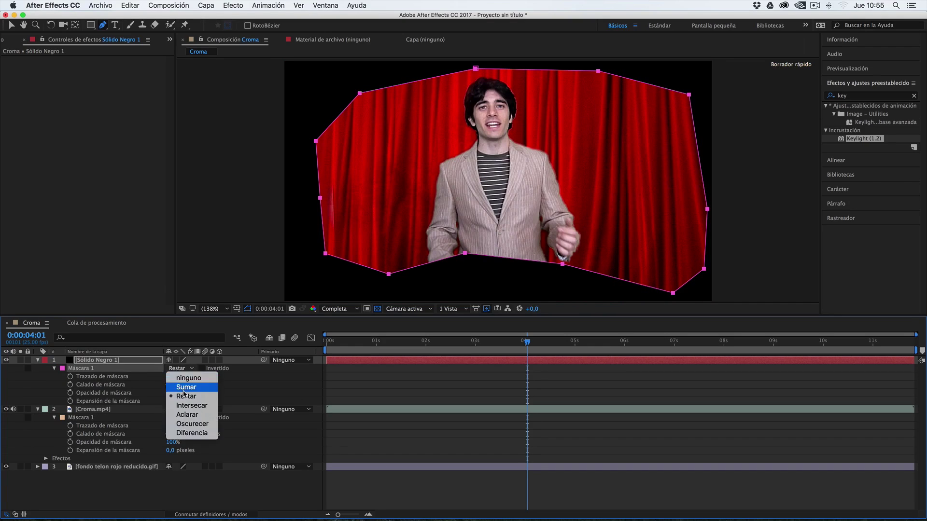
left_click(185, 387)
Invert the black solid's mask with Invertido and shift the whole mask slightly downward.
left_click(201, 369)
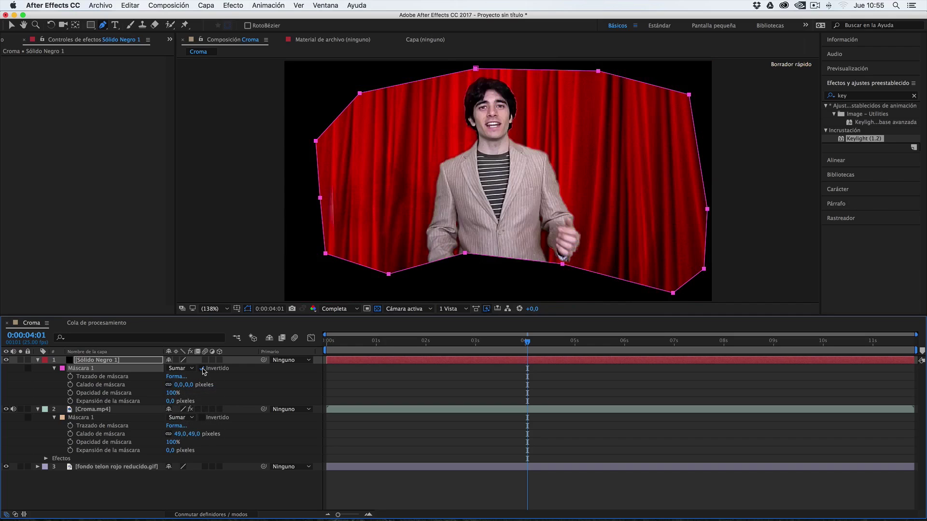
left_click(201, 369)
left_click(202, 369)
left_click_drag(464, 254, 464, 263)
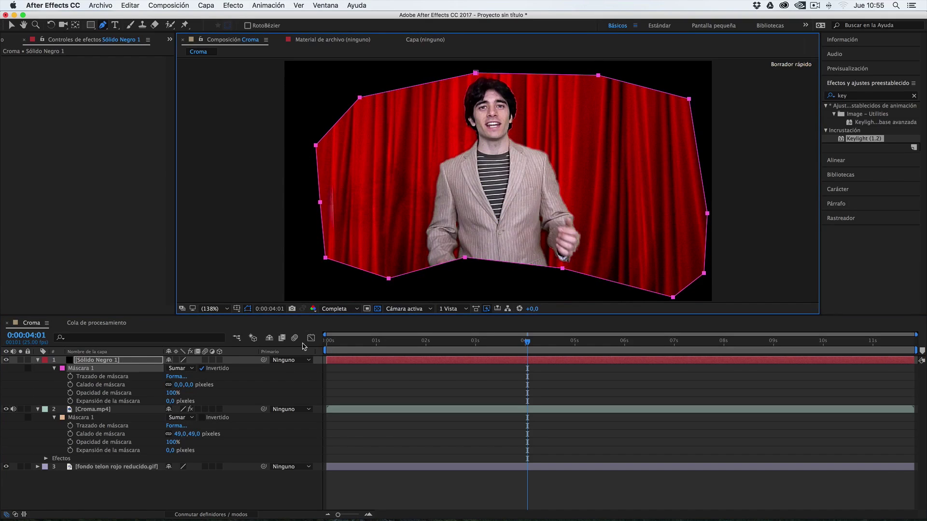
With mask outlines hidden, set the black solid's mask feather to 215 pixels and its mask opacity to 81%.
left_click(249, 309)
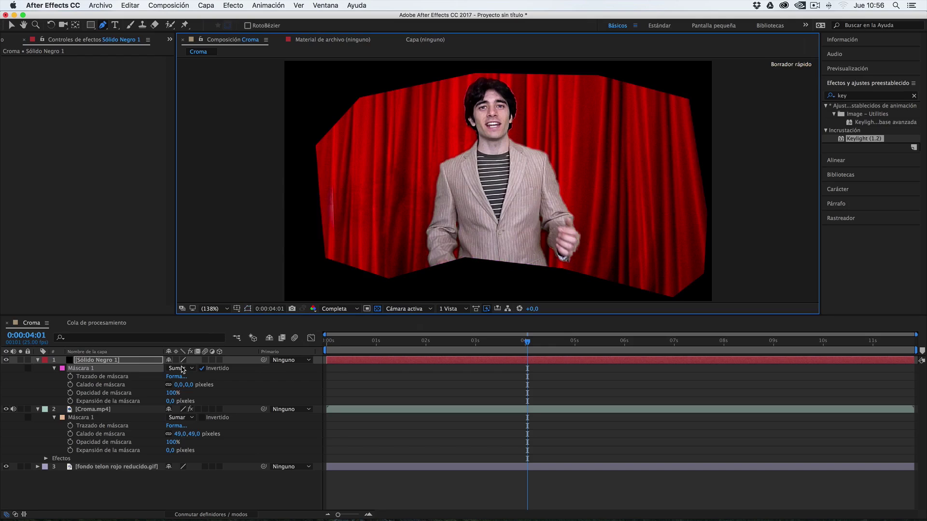
left_click_drag(186, 386, 273, 384)
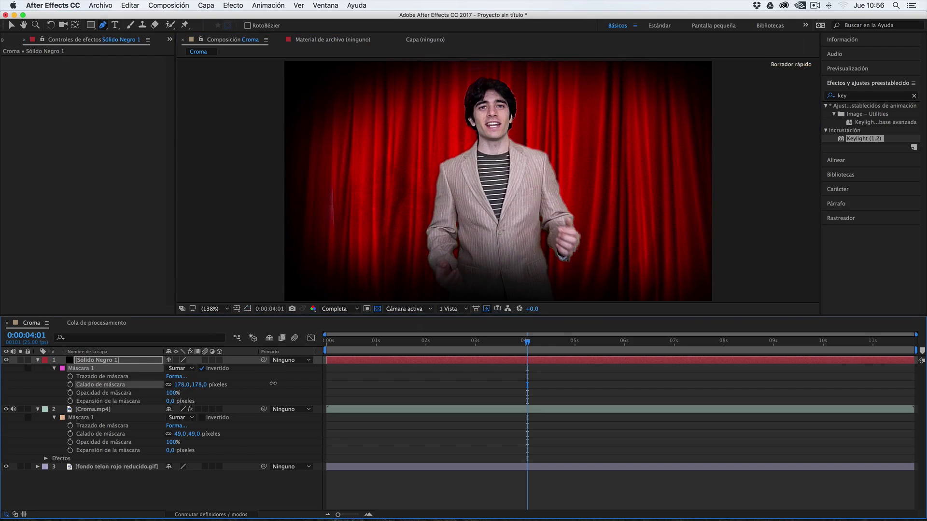
left_click_drag(166, 395, 165, 399)
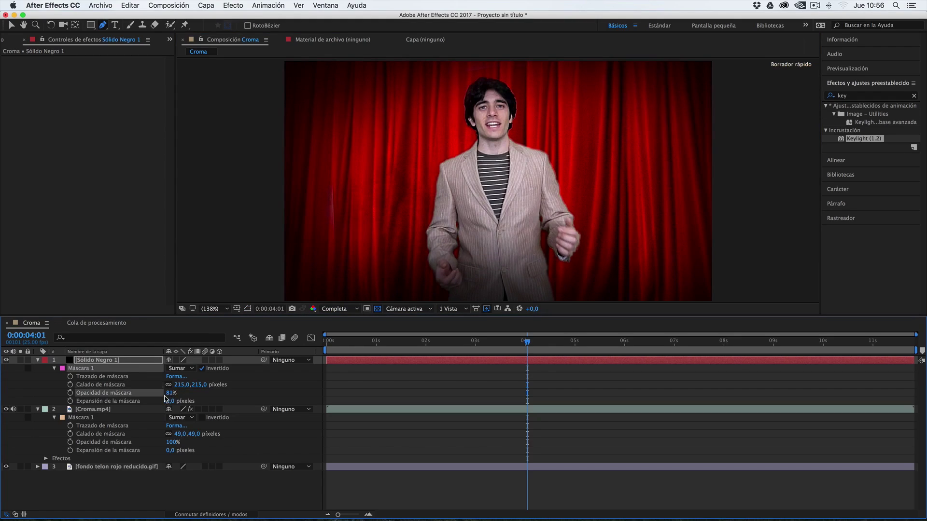
left_click(156, 488)
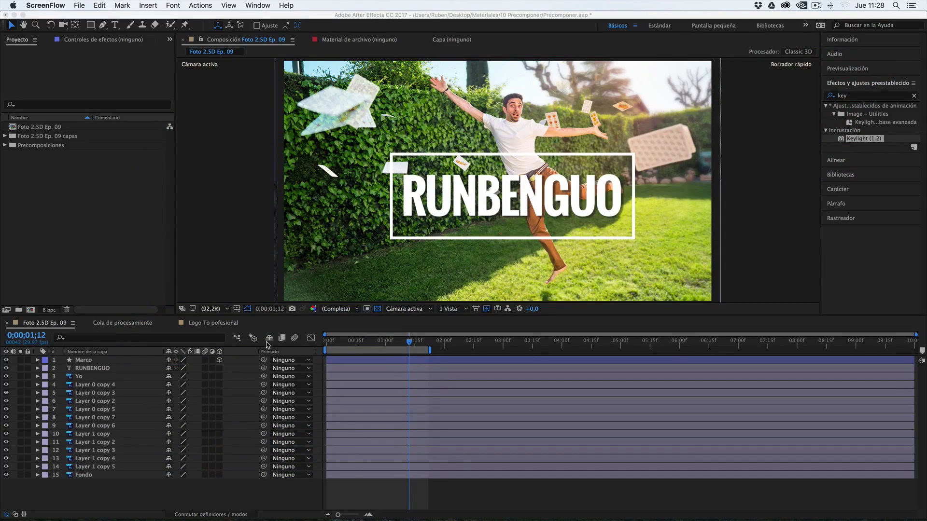
In the Foto 2.5D Ep. 09 composition, delete the Marco shape layer framing the RUNBENGUO title.
left_click(87, 360)
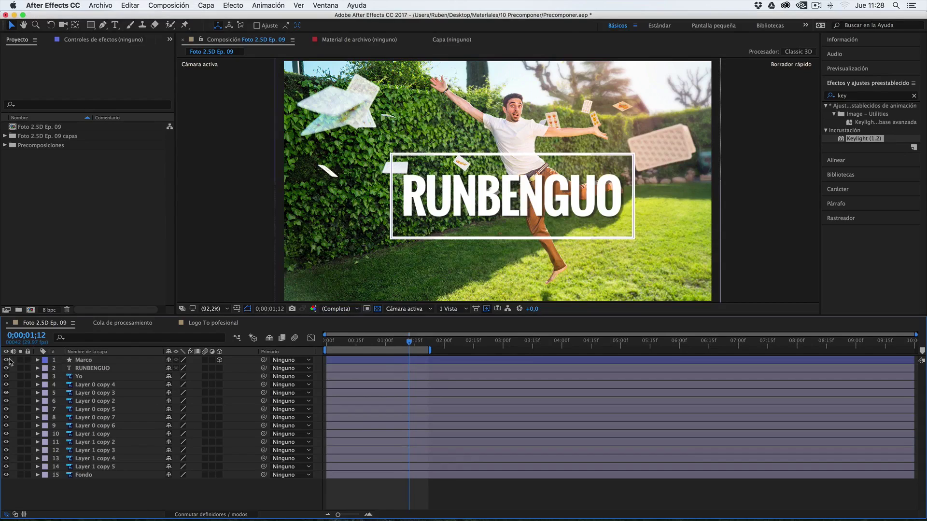
left_click(84, 362)
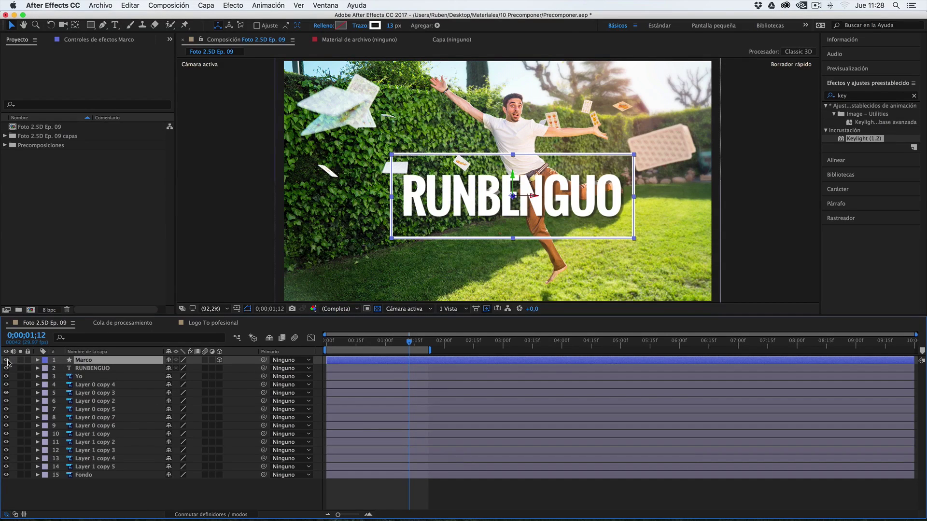
left_click(6, 360)
left_click(6, 360)
key("Delete")
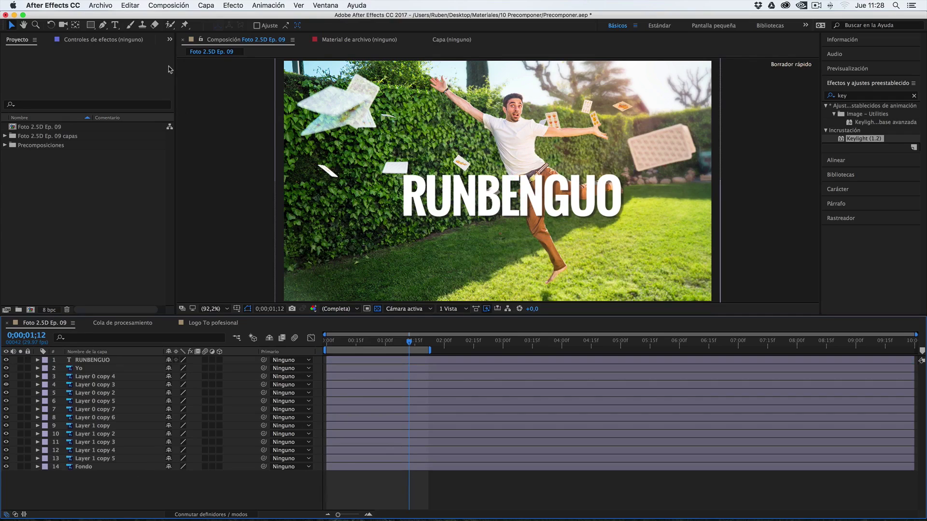
Cycle through the available shape tools and activate the Rounded Rectangle tool.
left_click(91, 27)
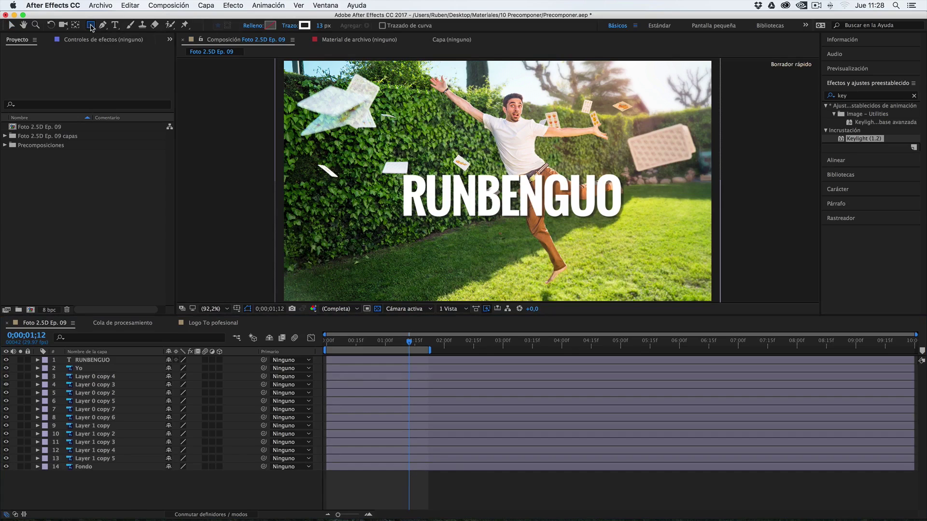
key("q")
key("q")
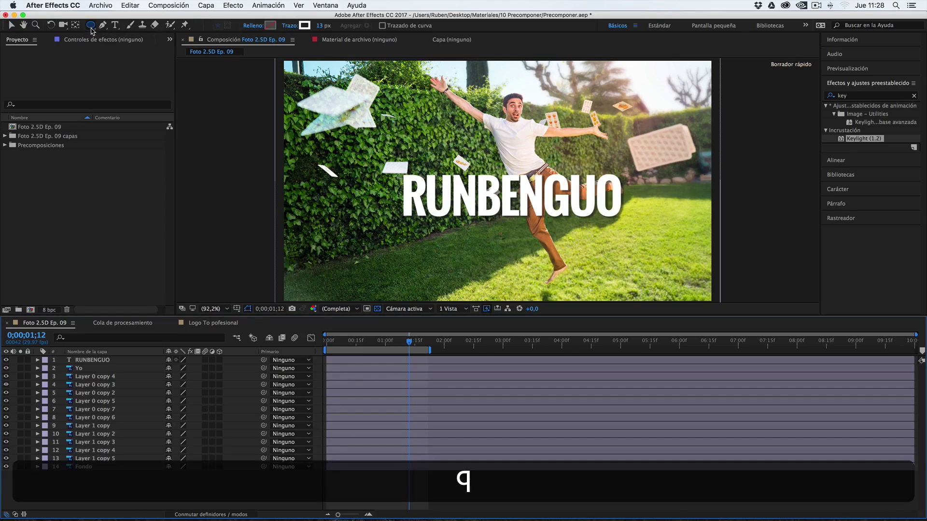
key("q")
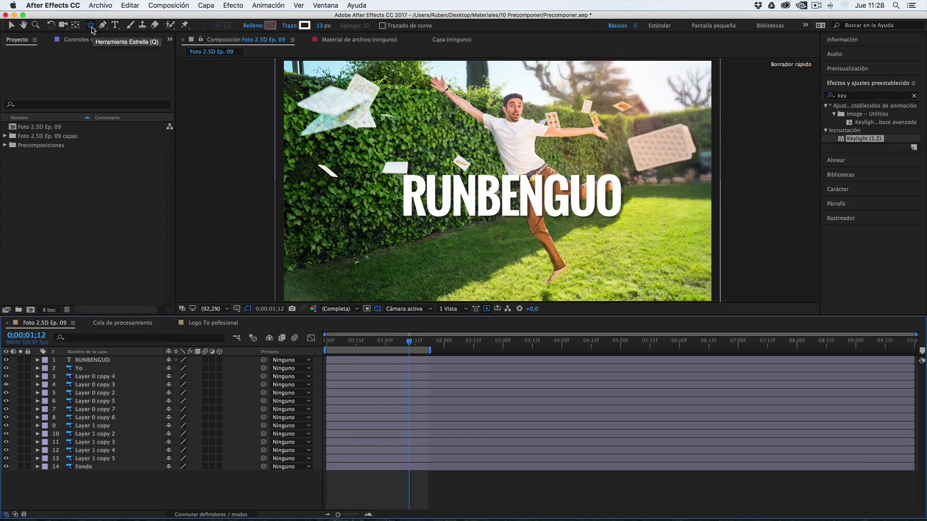
key("q")
key("q")
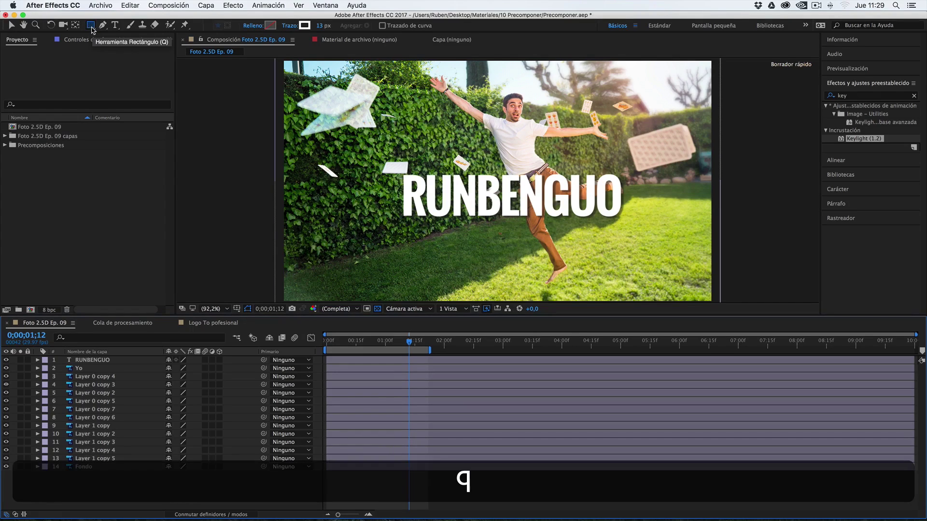
key("q")
key("q")
key("q")
key("q")
left_click(91, 26)
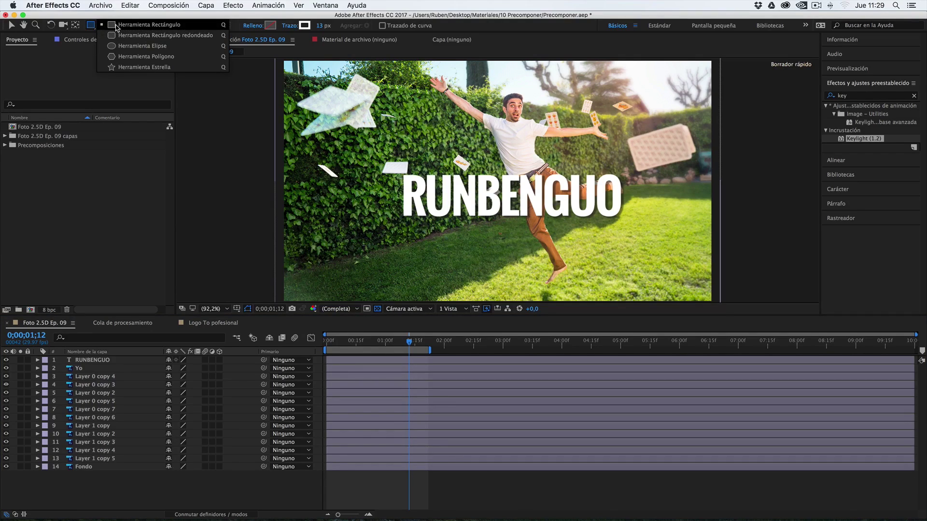
left_click(118, 36)
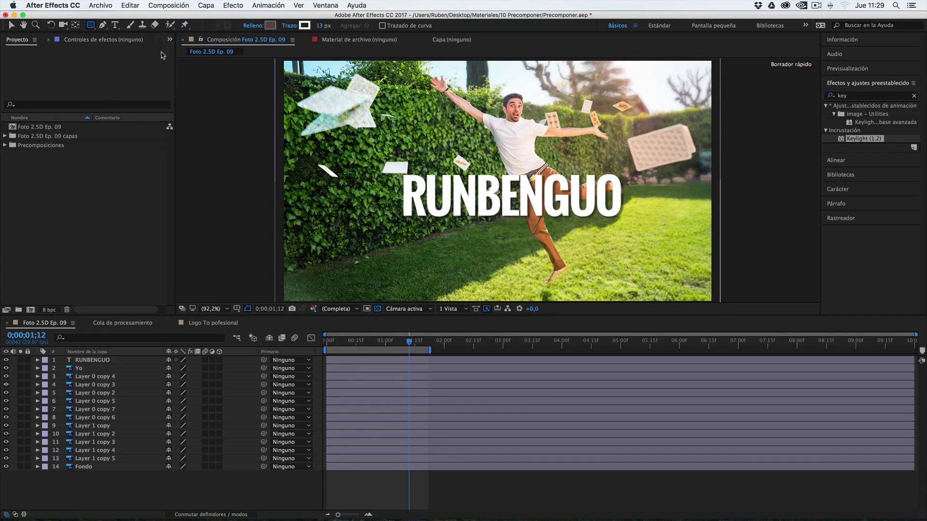
Try the solid, linear gradient and radial gradient fill types for the shape, and set its fill to Ninguno.
left_click(253, 28)
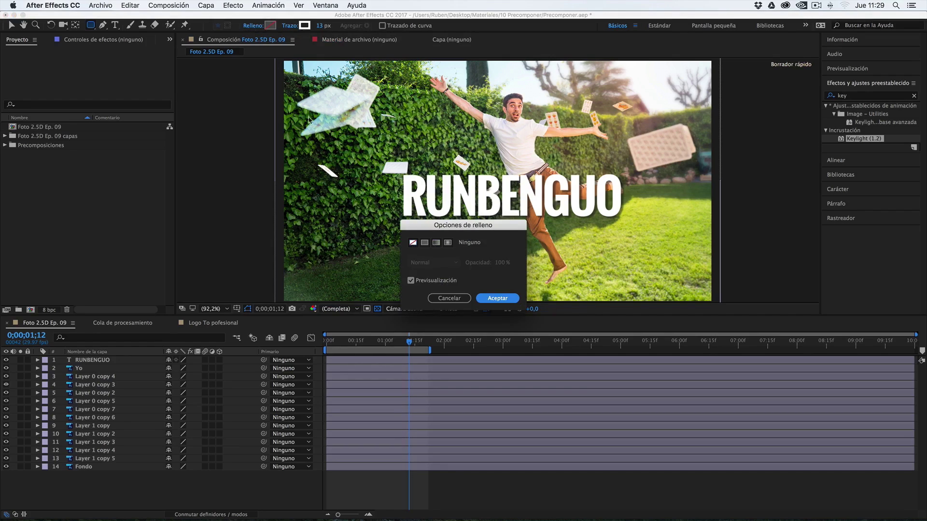
left_click(424, 242)
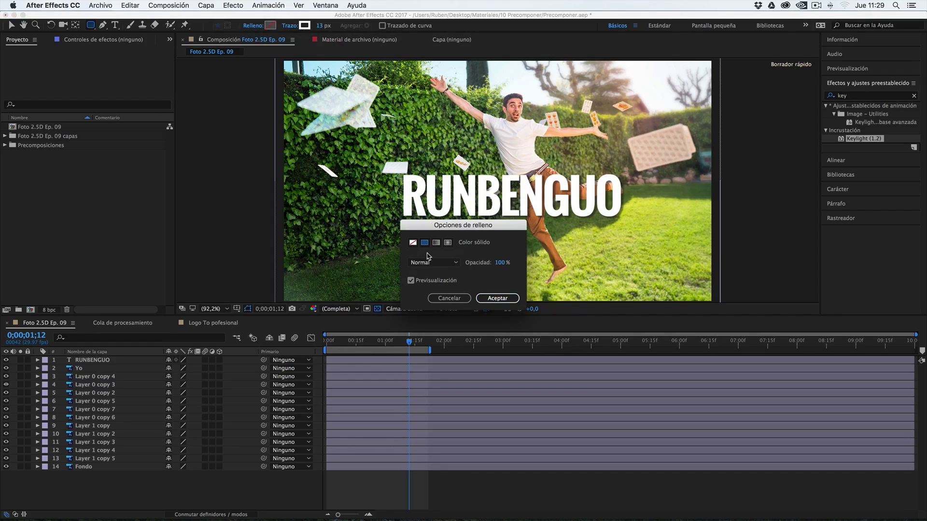
left_click(436, 242)
left_click(447, 243)
left_click(412, 243)
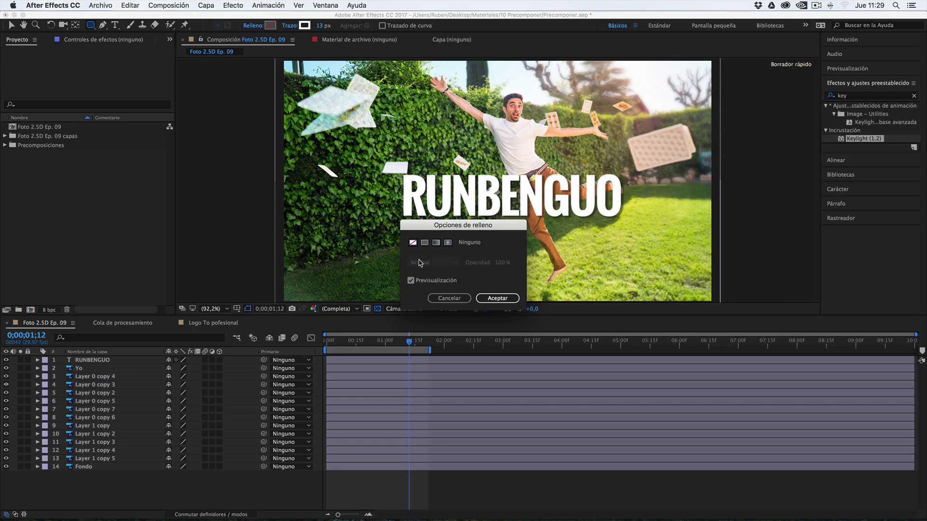
left_click(495, 299)
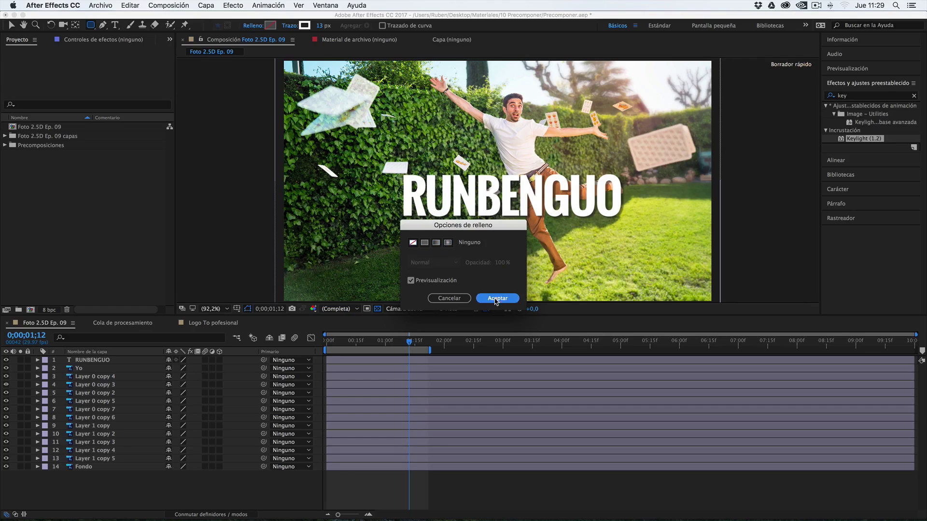
Check the white FFFFFF stroke colour and try a wide rounded rectangle frame around the RUNBENGUO title, undoing it.
left_click(305, 26)
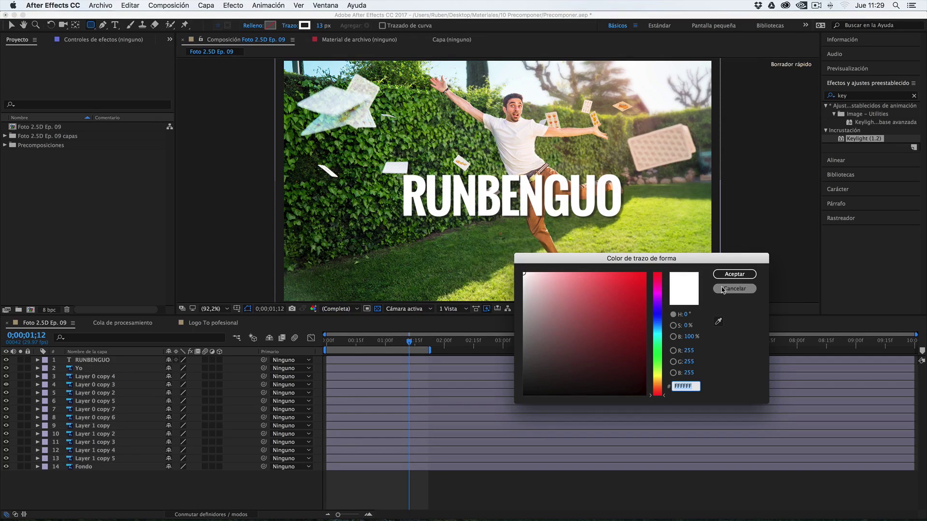
left_click(734, 274)
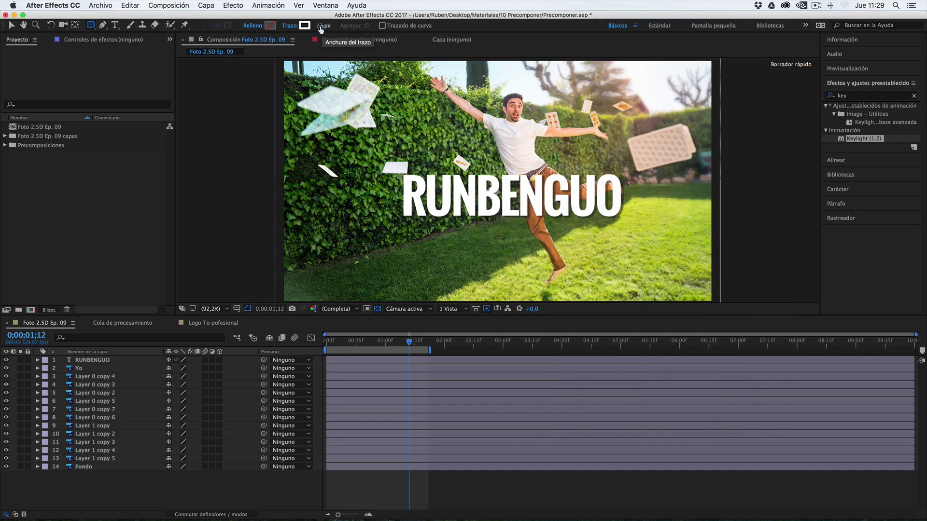
key("super+z")
mouse_move(363, 146)
left_mouse_down()
mouse_move(488, 221)
mouse_move(621, 230)
mouse_move(442, 212)
mouse_move(502, 257)
mouse_move(574, 192)
mouse_move(567, 234)
mouse_move(610, 227)
left_mouse_up()
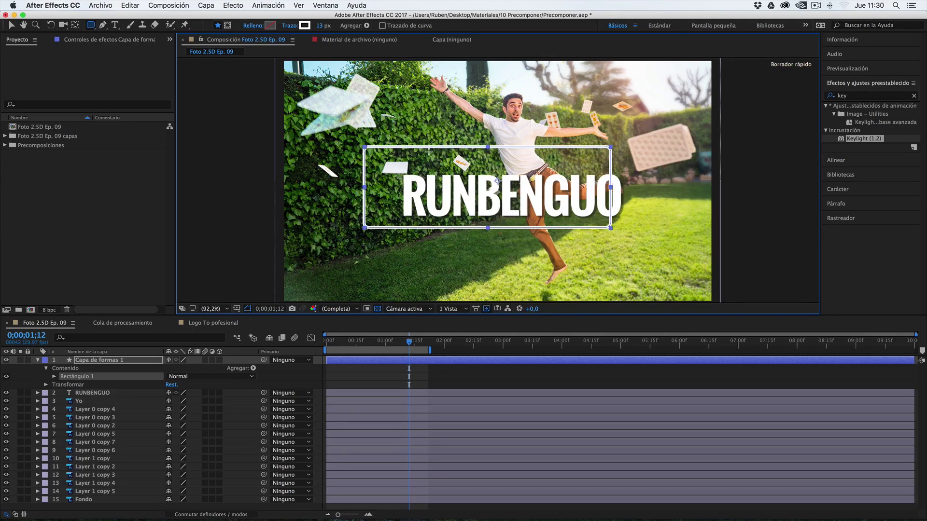
key("super")
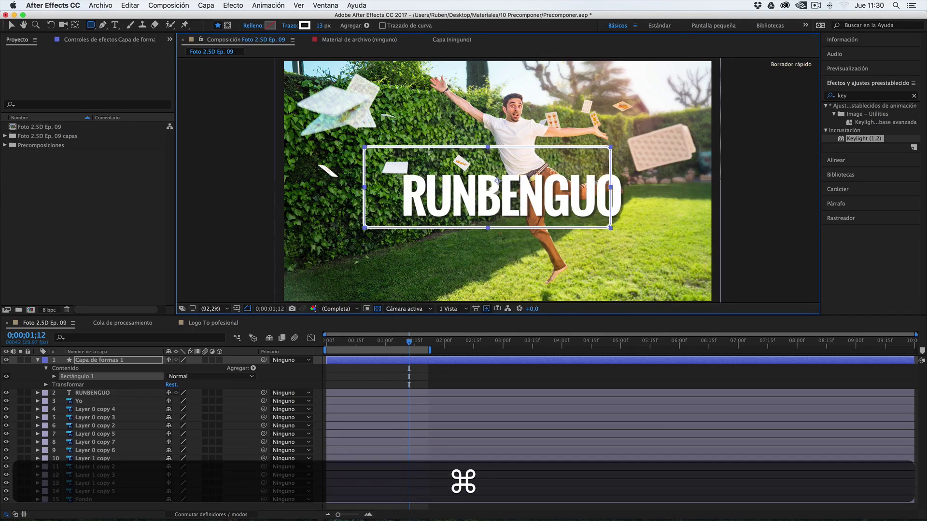
left_click_drag(429, 150, 453, 158)
key("super+z")
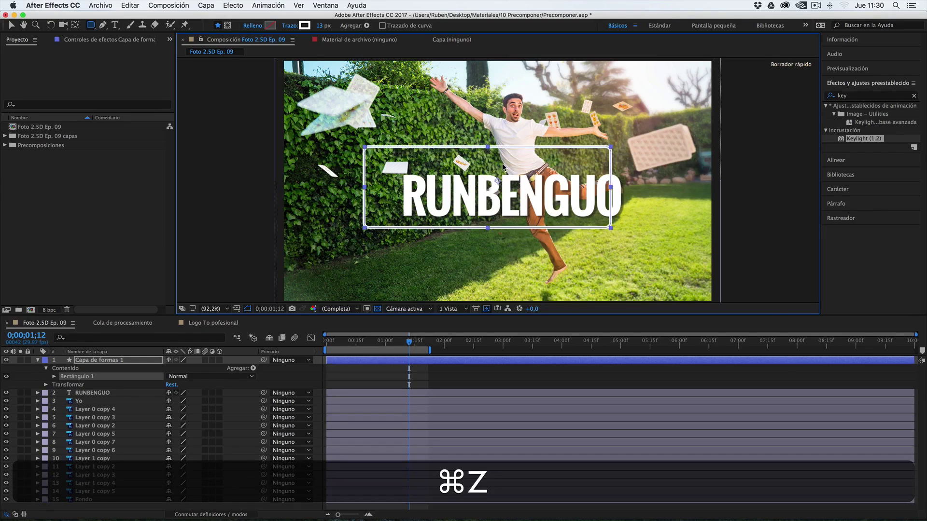
key("super+z")
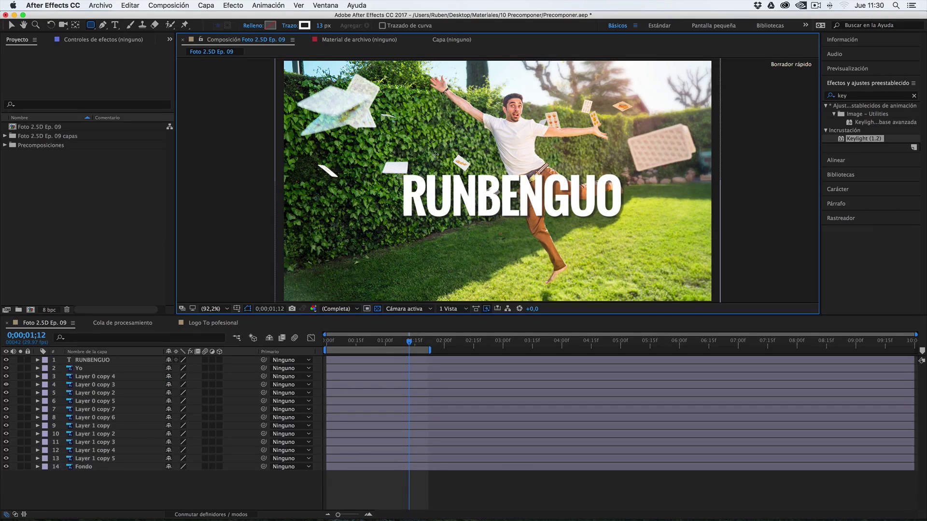
Try smaller rounded rectangles of different proportions over the first letters of the RUNBENGUO title, undoing each one.
mouse_move(362, 134)
left_mouse_down()
mouse_move(473, 219)
mouse_move(459, 224)
left_mouse_up()
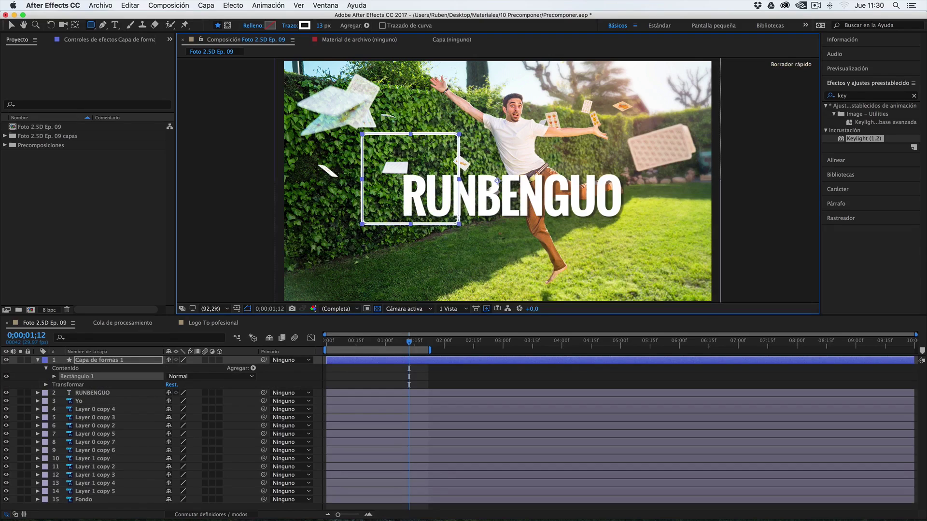
key("super+z")
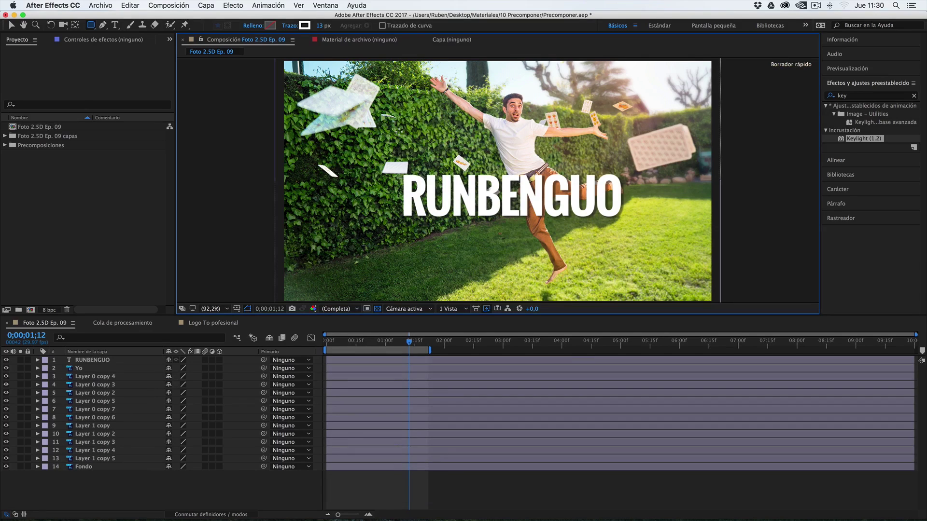
left_click_drag(397, 124, 469, 196)
mouse_move(469, 148)
left_mouse_down()
mouse_move(446, 189)
mouse_move(457, 232)
mouse_move(463, 213)
mouse_move(444, 179)
mouse_move(487, 251)
mouse_move(485, 220)
mouse_move(527, 256)
mouse_move(553, 261)
mouse_move(503, 230)
left_mouse_up()
key("super+z")
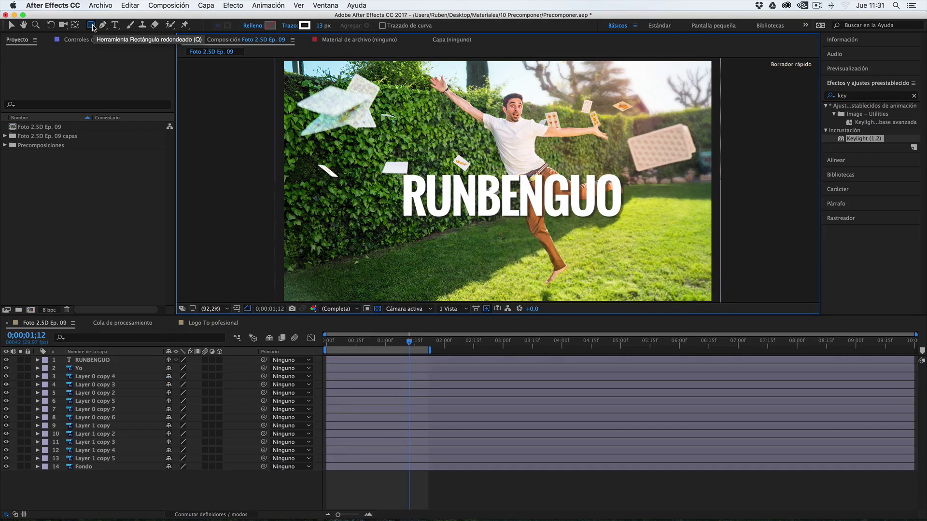
Try a rounded rectangle shape layer that fills the whole composition frame, and undo it.
double_click(91, 25)
key("v")
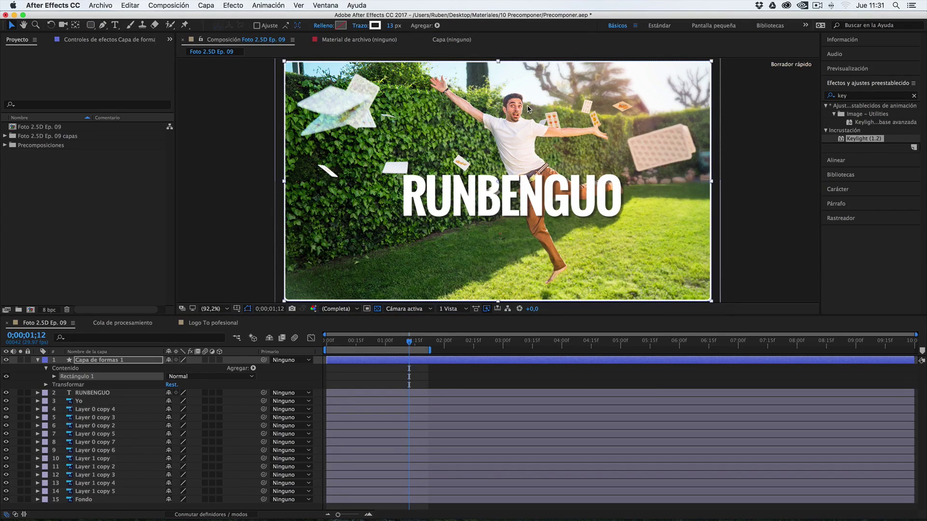
key("super+z")
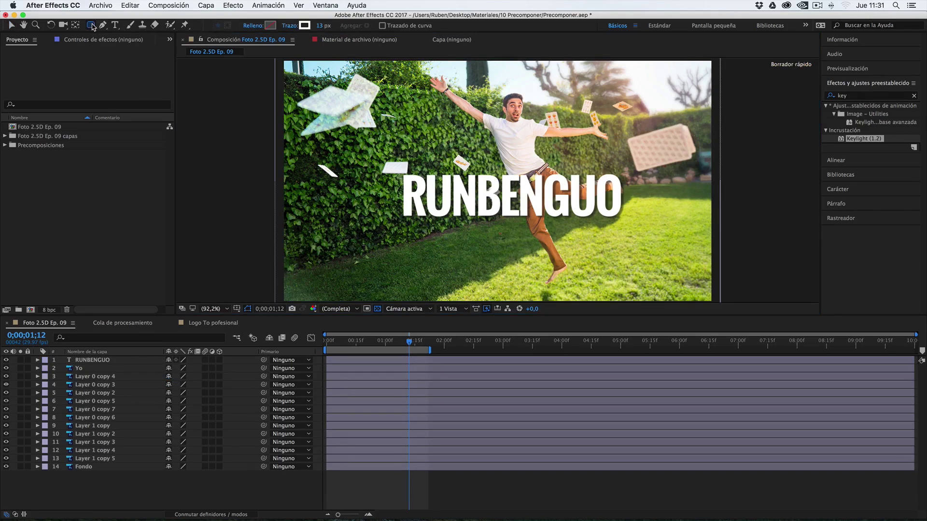
Switch to the Ellipse tool and try an ellipse shape layer spanning the whole composition frame, undoing it.
key("q")
key("q")
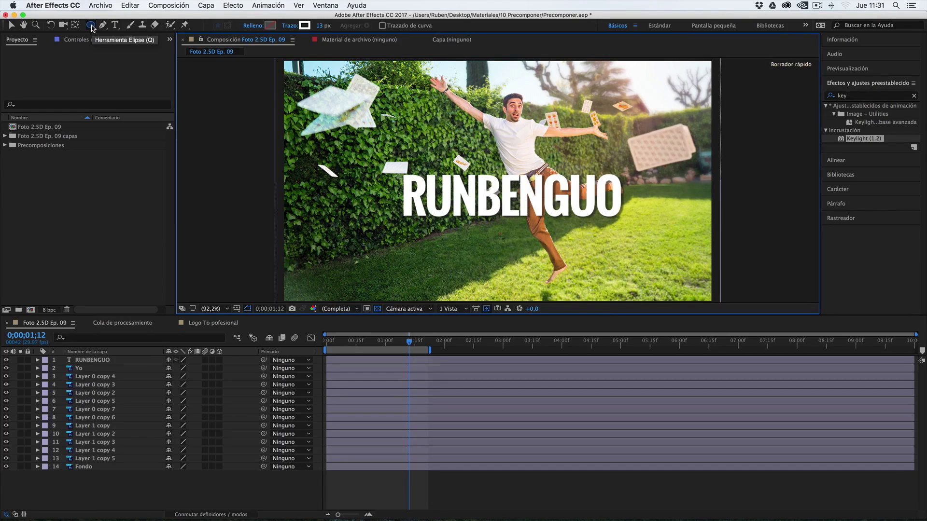
double_click(91, 26)
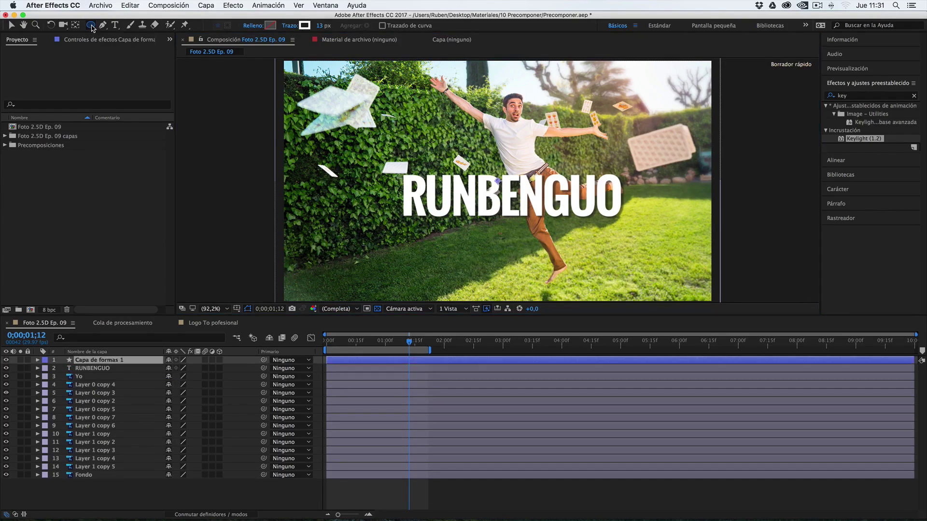
key("v")
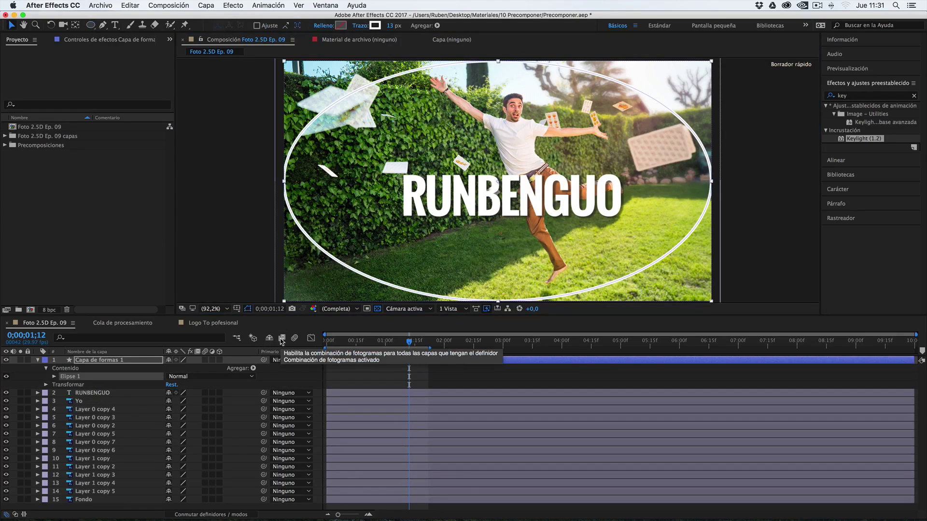
key("super+z")
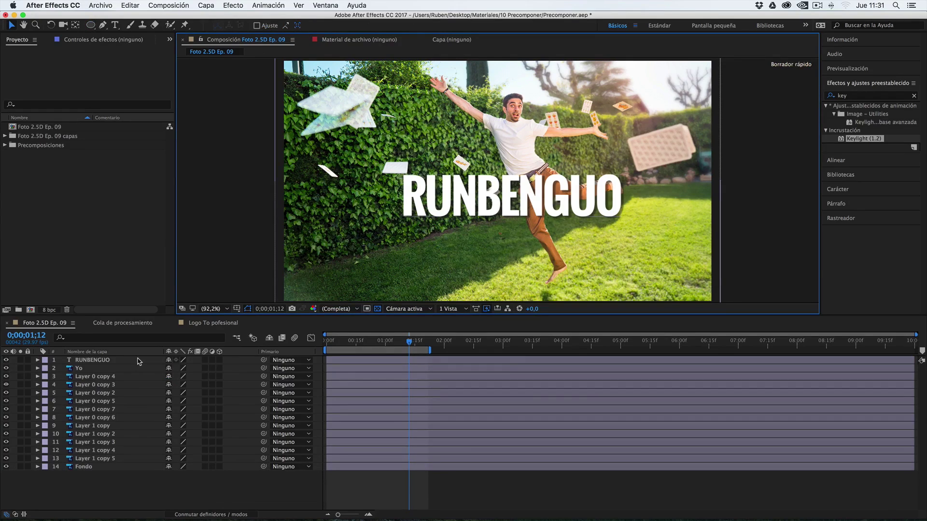
With the Fondo layer selected, try an elliptical mask that fills the layer, and undo it.
left_click(96, 361)
left_click(94, 377)
left_click(95, 392)
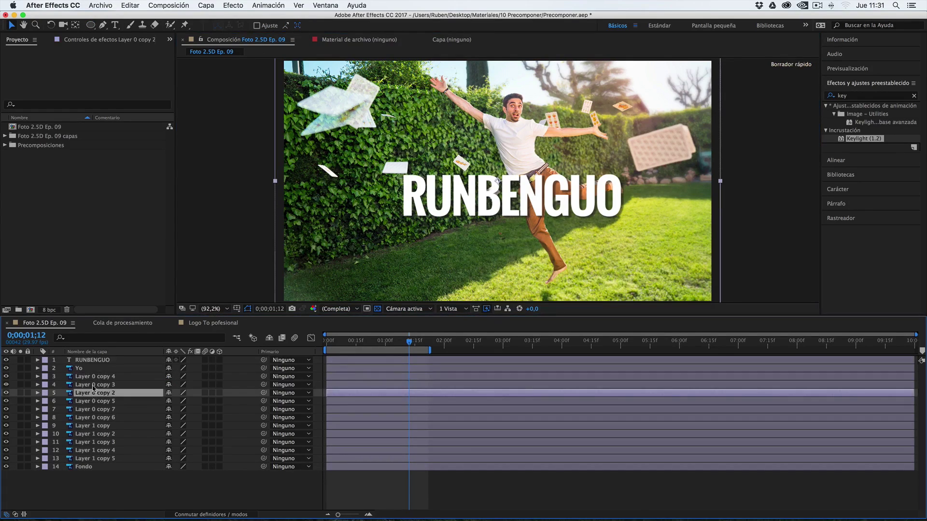
left_click(94, 362)
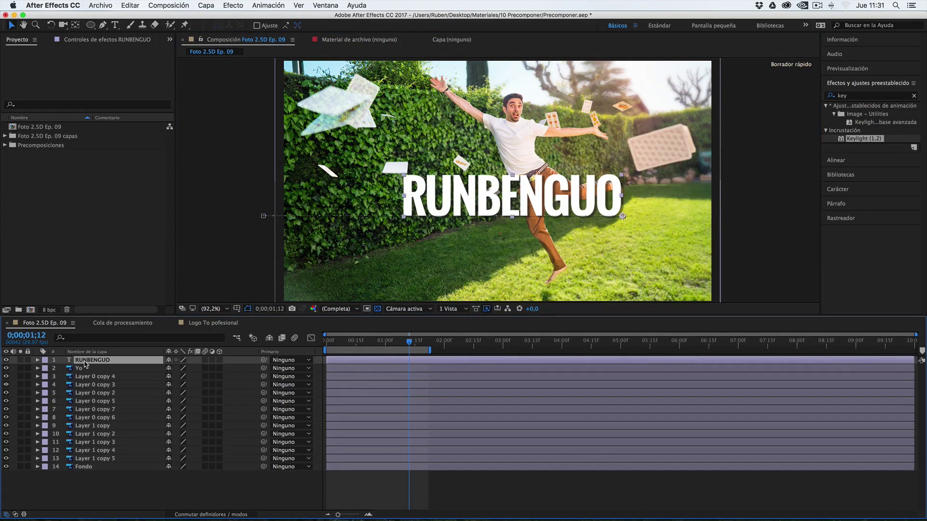
left_click(91, 468)
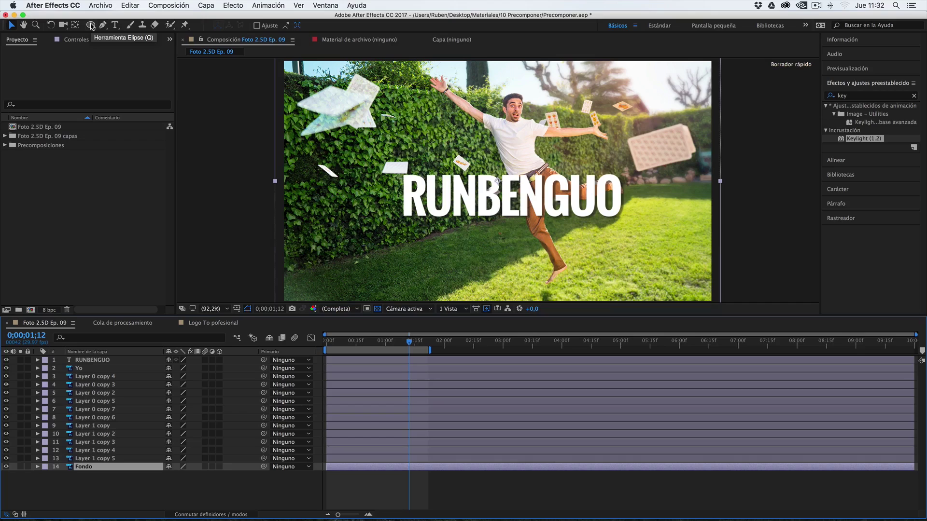
double_click(91, 25)
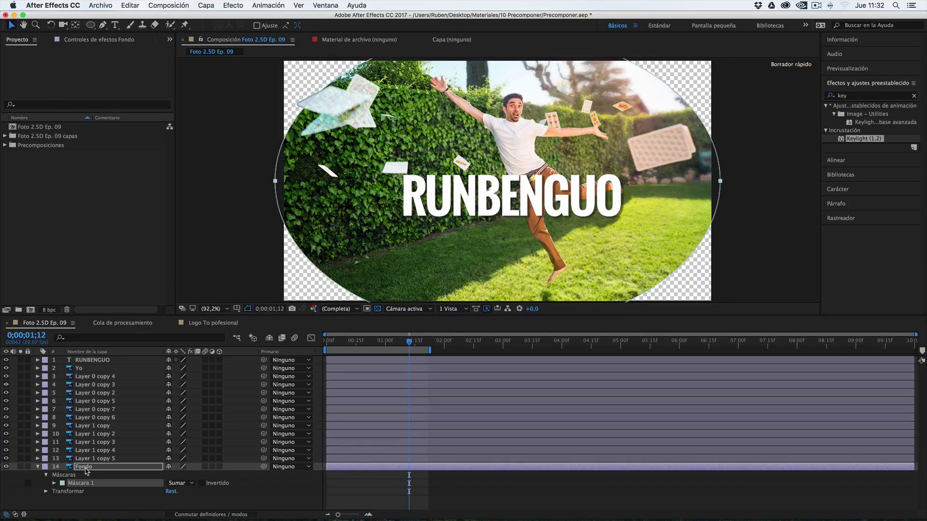
key("super+z")
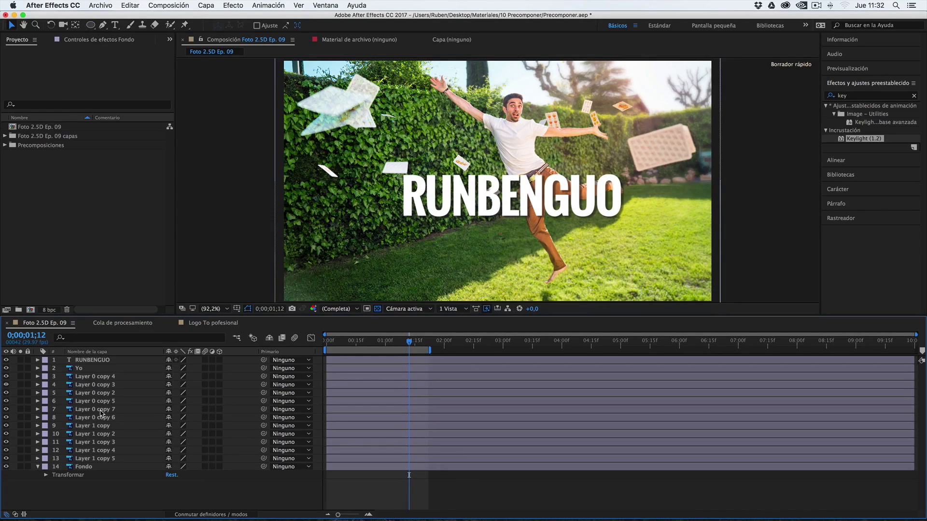
Switch to the Star tool and try a large star over the hedge and the first letters of the title, undoing it.
left_click(91, 24)
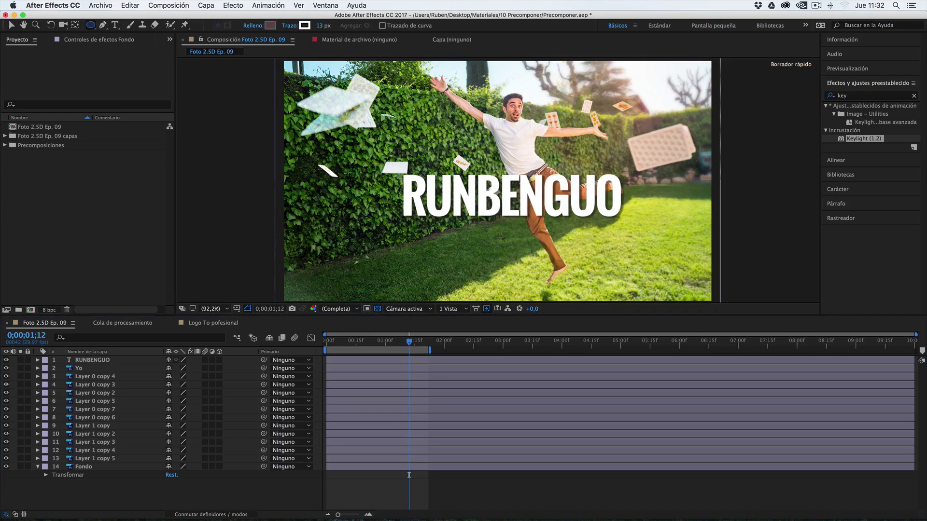
key("q")
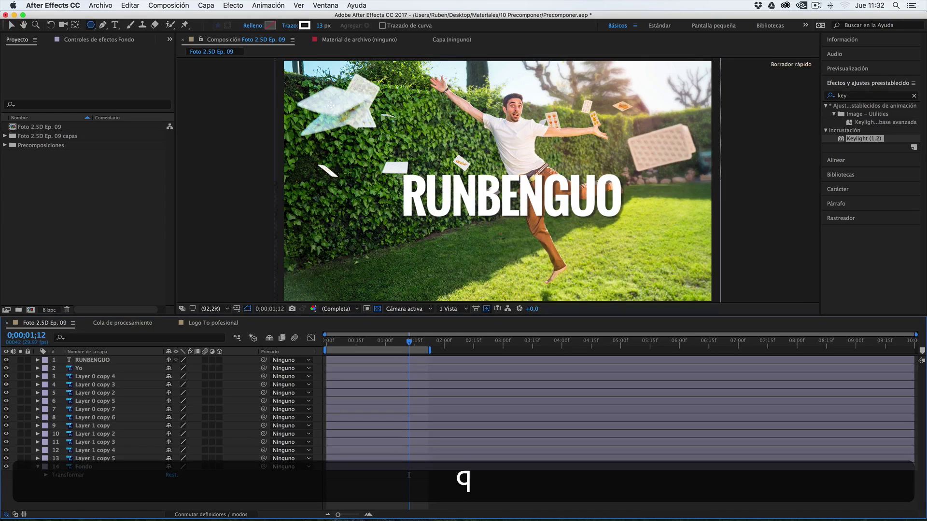
left_click_drag(344, 117, 451, 221)
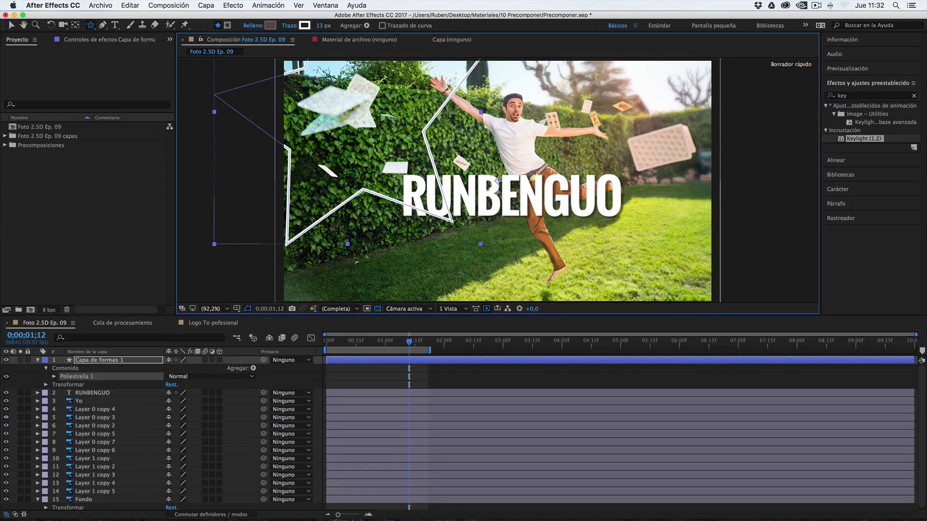
key("super+z")
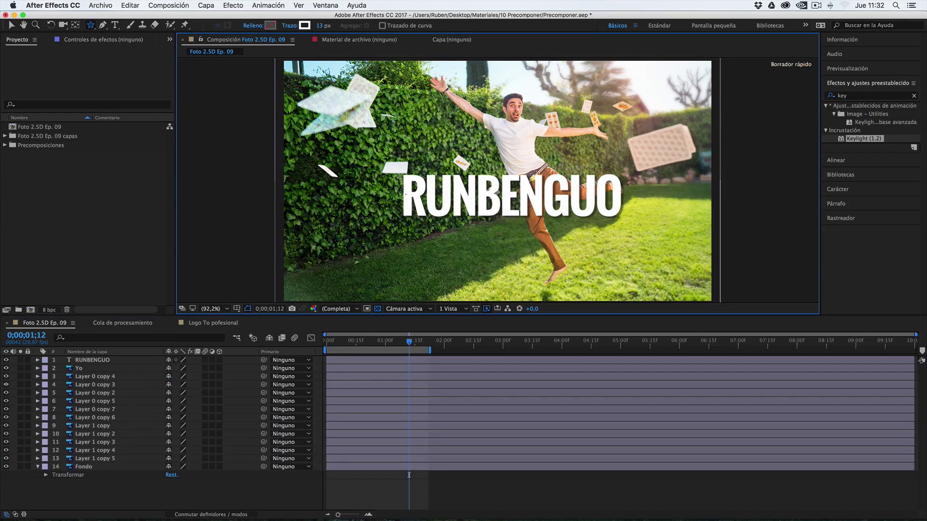
Try a perfect circle over the first half of the RUNBENGUO title with the Ellipse tool, and undo it.
key("q")
mouse_move(396, 127)
left_mouse_down()
mouse_move(470, 207)
mouse_move(526, 233)
left_mouse_up()
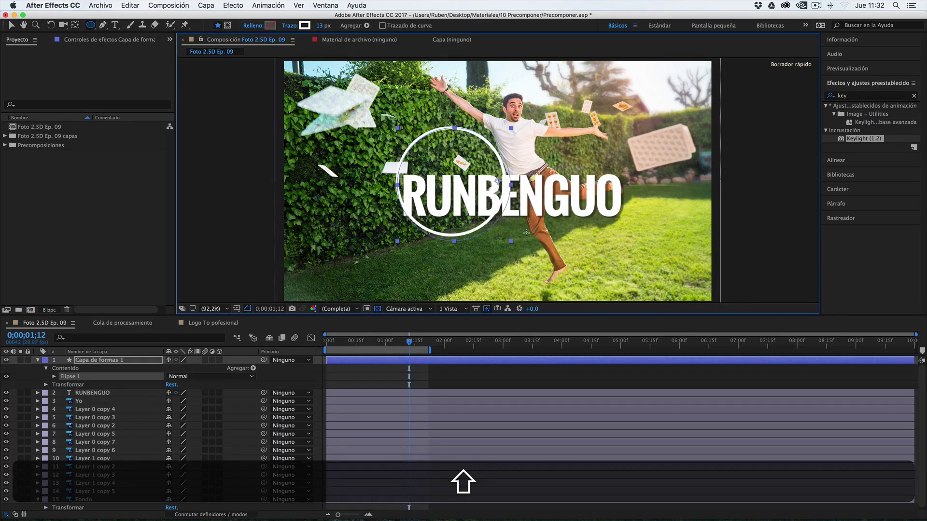
key("super+z")
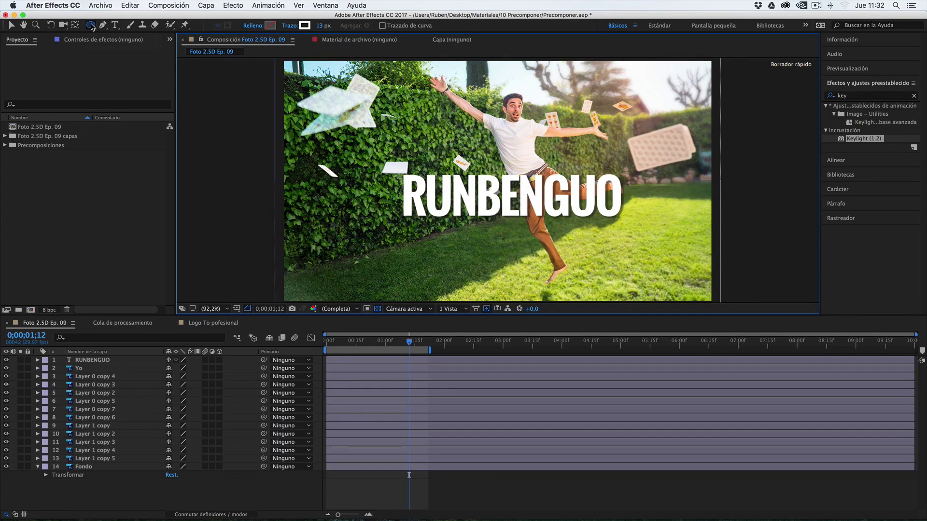
Create an ellipse shape layer that fills the whole composition frame and show its Contenido and Transformar groups.
double_click(91, 26)
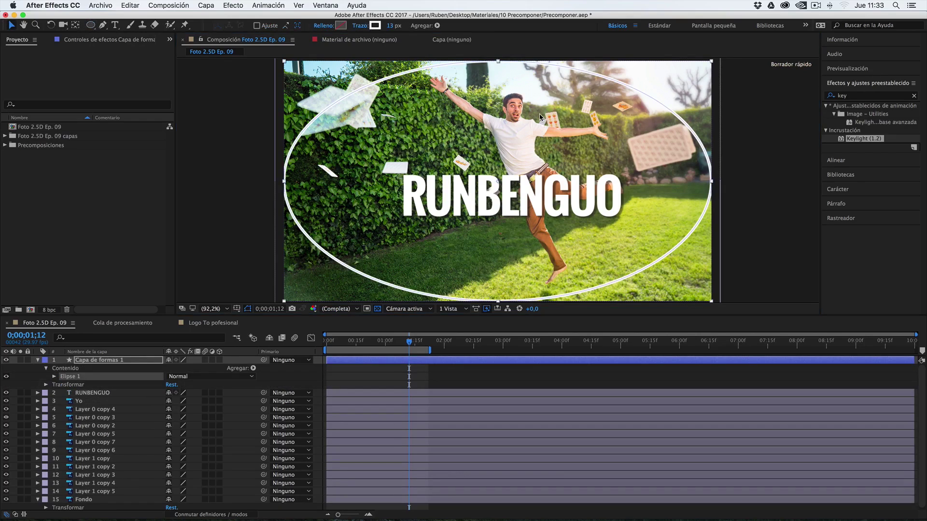
left_click(89, 360)
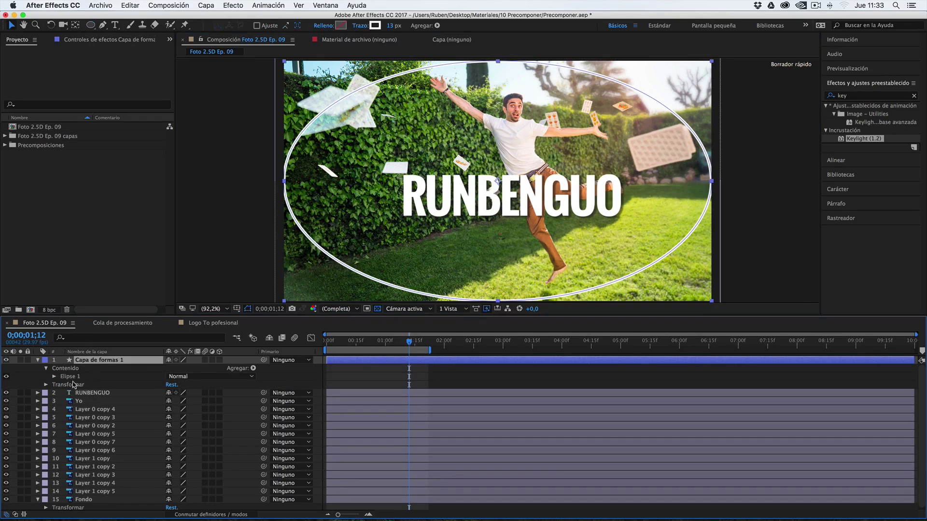
left_click(38, 360)
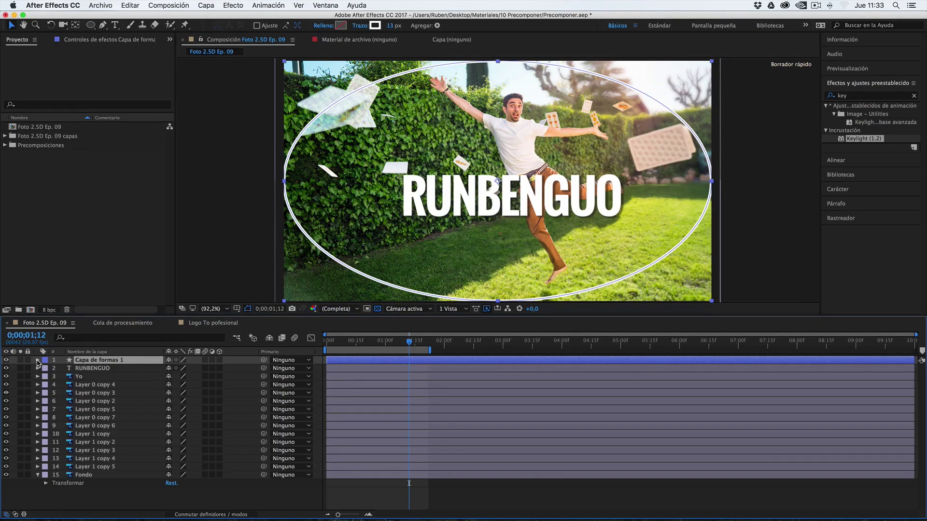
left_click(38, 360)
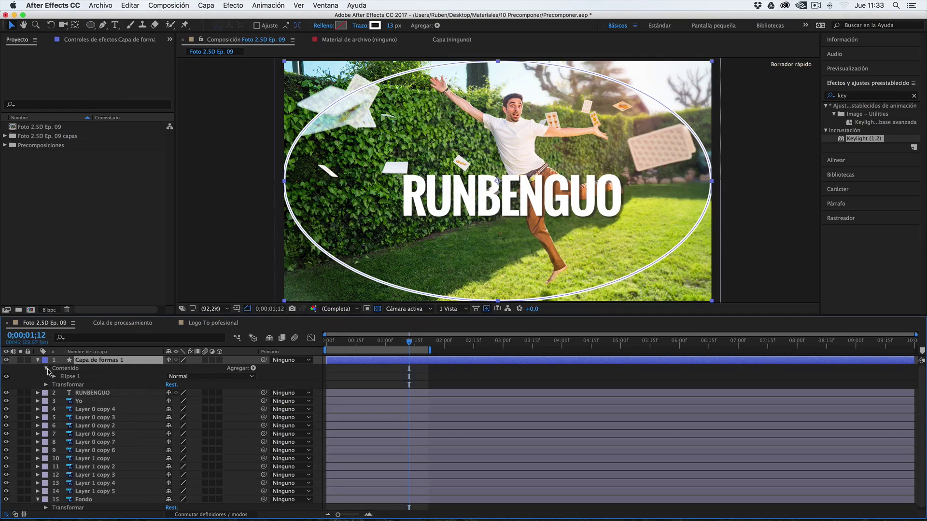
Expand the shape layer's Transformar group, examine its anchor point, position, scale, rotation and opacity properties, and select Elipse 1 under Contenido.
left_click(64, 385)
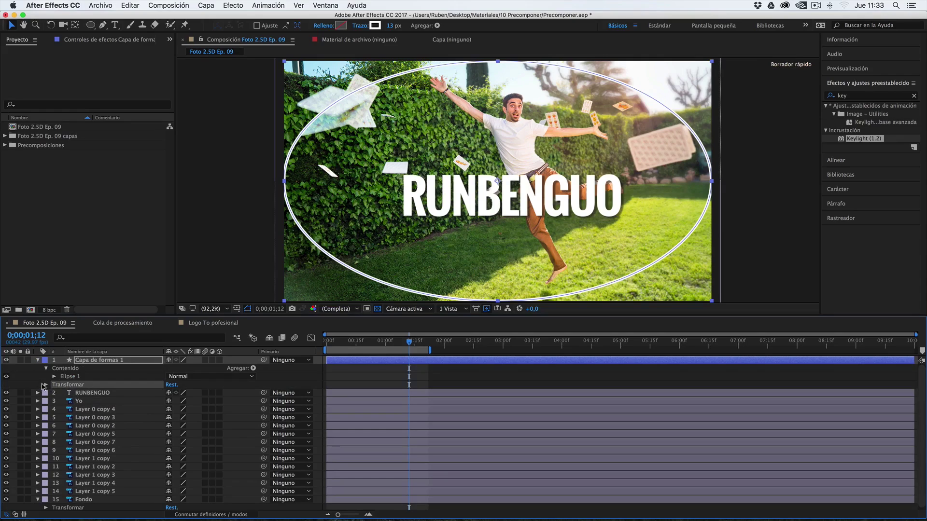
left_click(46, 385)
left_click(94, 393)
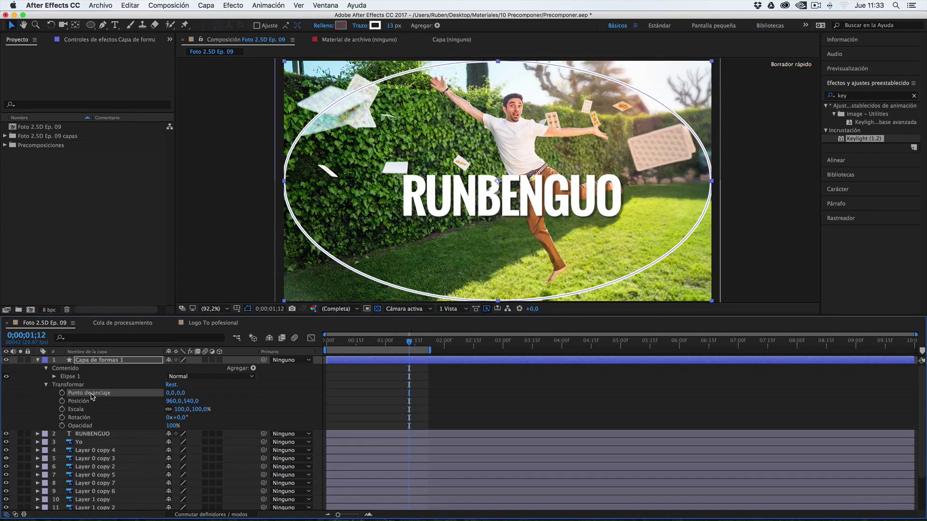
left_click(86, 401)
left_click(83, 409)
left_click(82, 417)
left_click(82, 427)
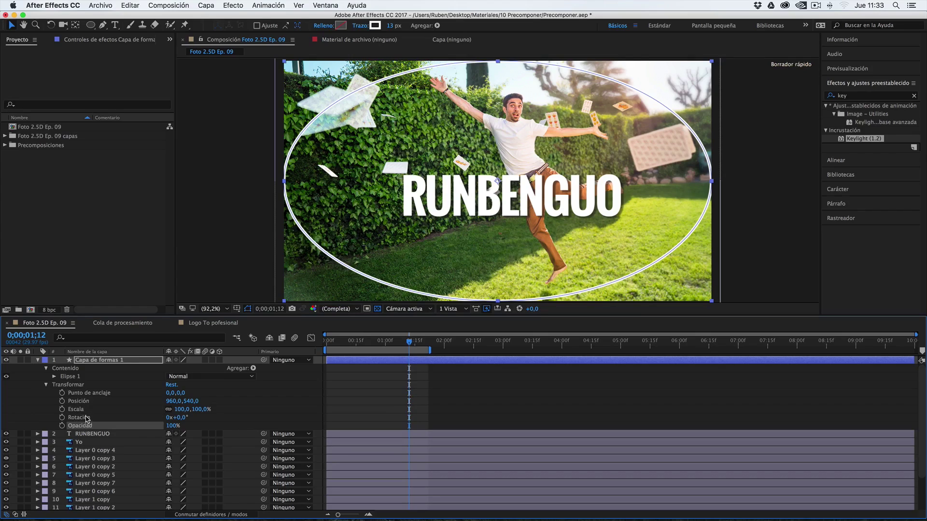
left_click(69, 369)
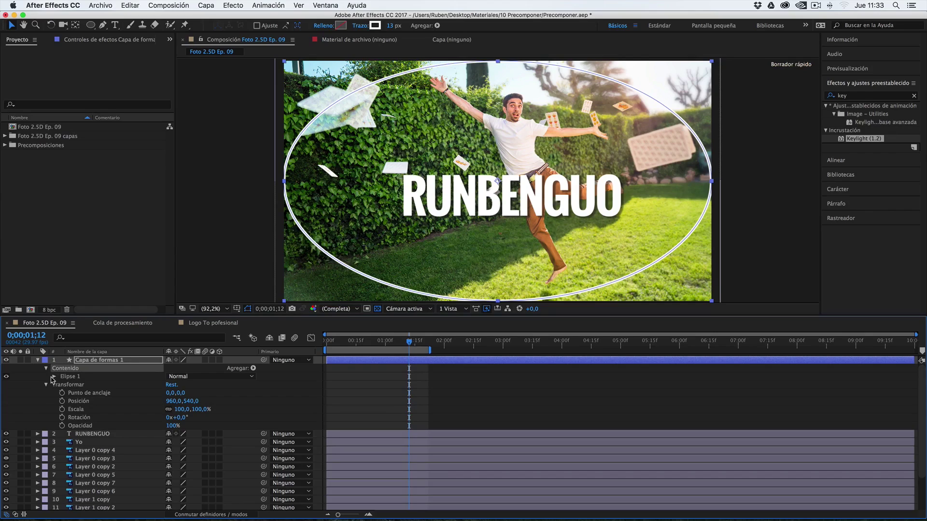
left_click(75, 377)
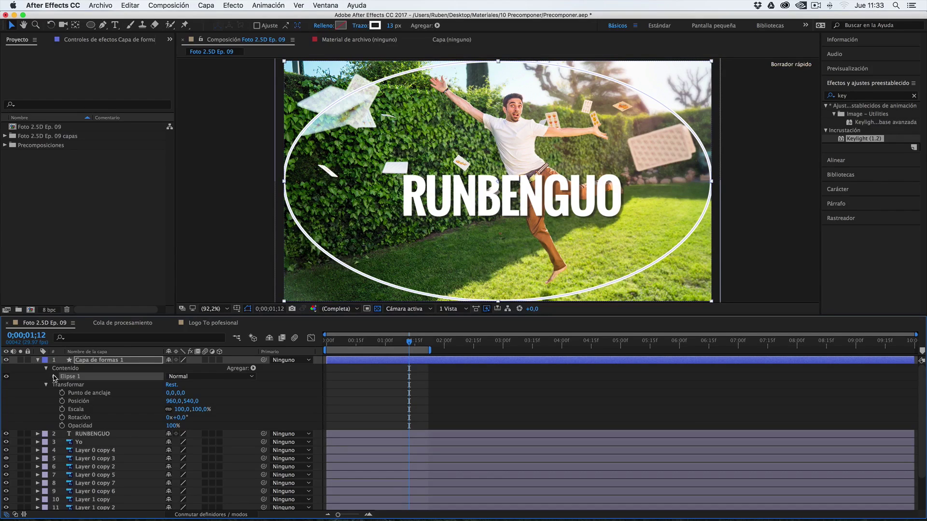
Expand Elipse 1 under Contenido and turn on the visibility of its red fill, Relleno 1.
left_click(55, 377)
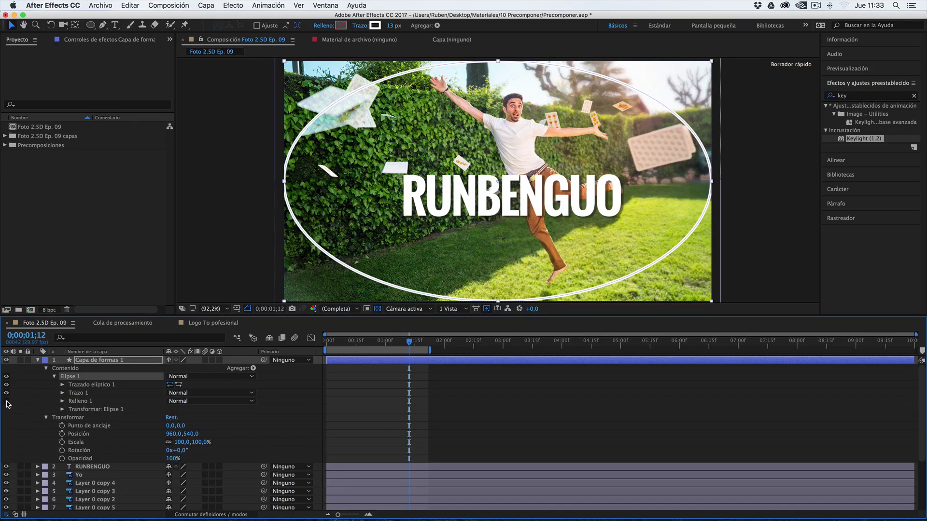
left_click(6, 402)
left_click(79, 403)
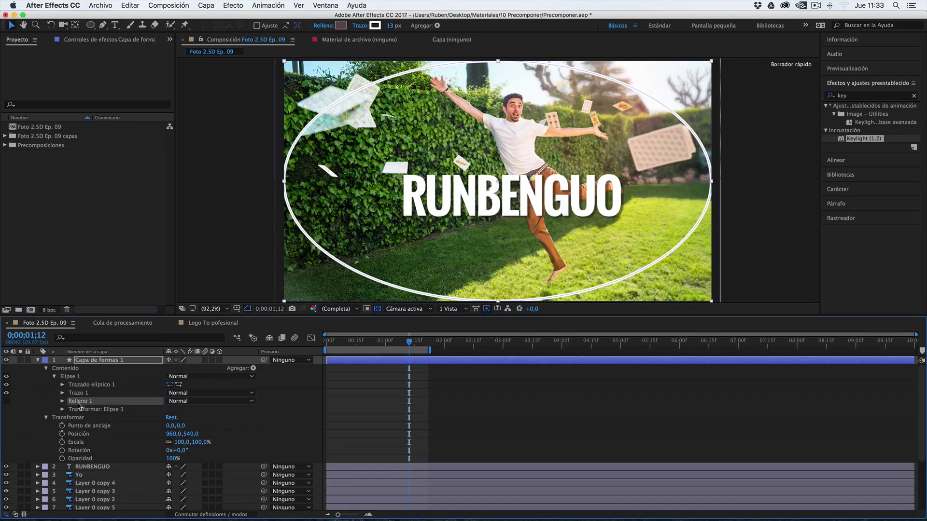
left_click(7, 401)
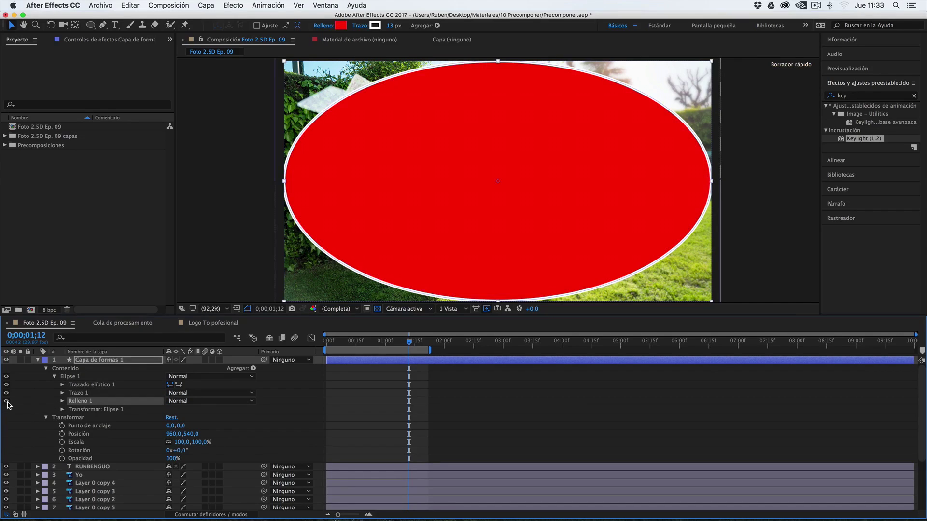
Expand Relleno 1, change the ellipse's fill color to black (000000) and look through its blending modes.
left_click(62, 401)
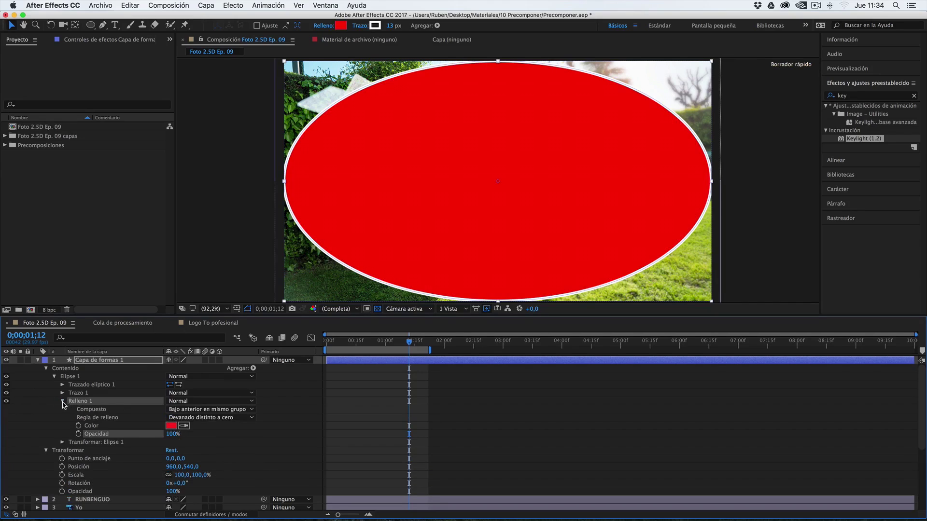
mouse_move(172, 434)
left_mouse_down()
mouse_move(144, 436)
mouse_move(178, 434)
left_mouse_up()
left_click(171, 427)
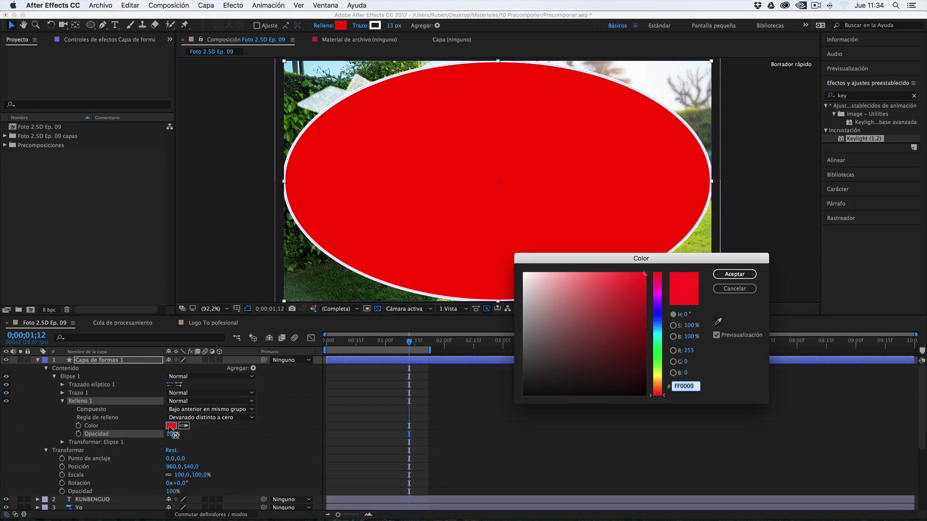
left_click_drag(642, 295, 493, 270)
left_click_drag(541, 367, 490, 429)
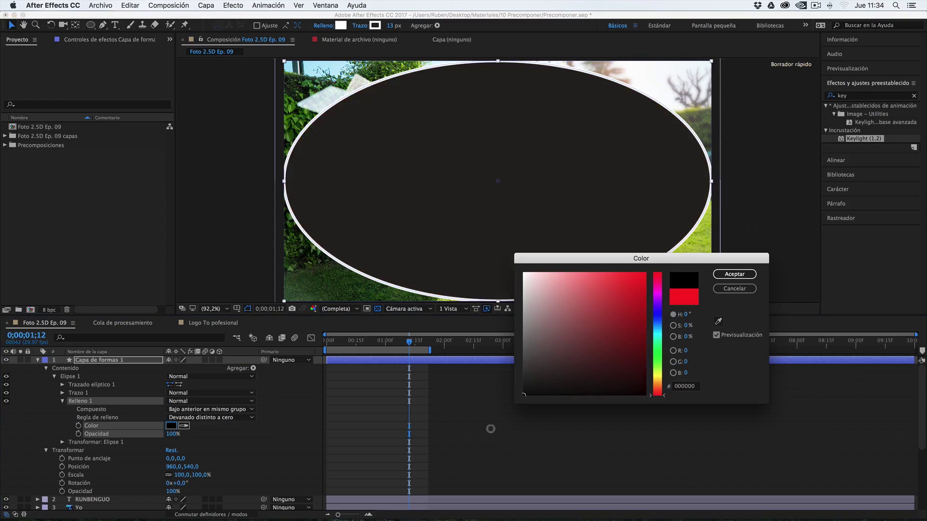
key("Return")
left_click(207, 401)
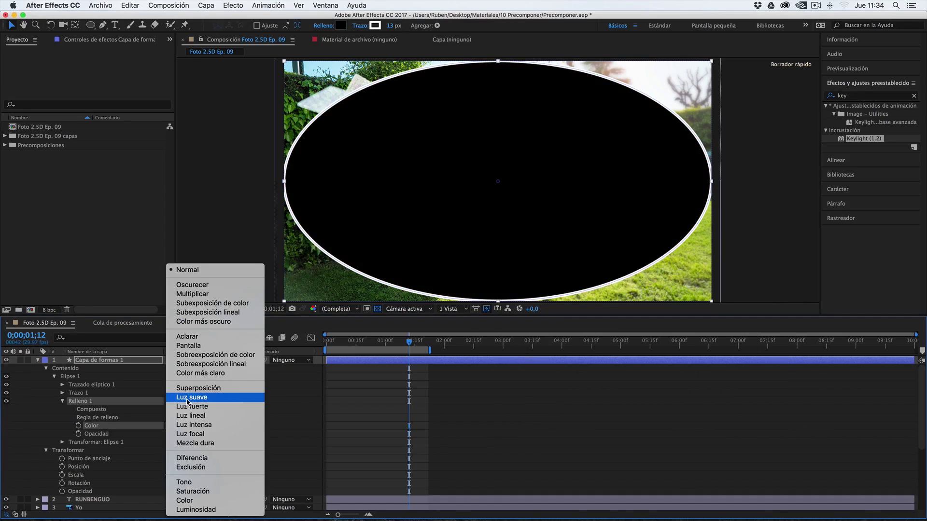
left_click(301, 407)
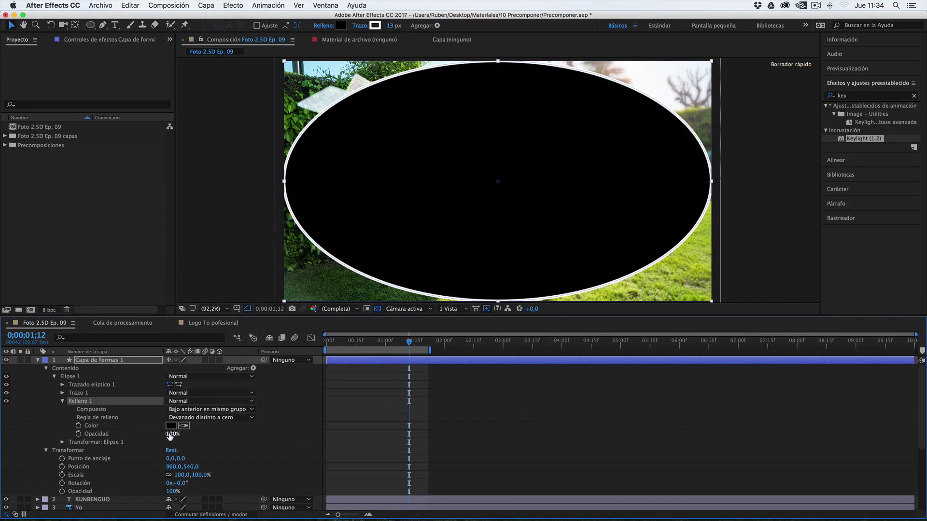
Collapse Relleno 1, expand Trazo 1 and try a dashed outline by adding a dash under Guiones, removing it again.
scroll(107, 436, "down", 2)
left_click(63, 385)
left_click(64, 377)
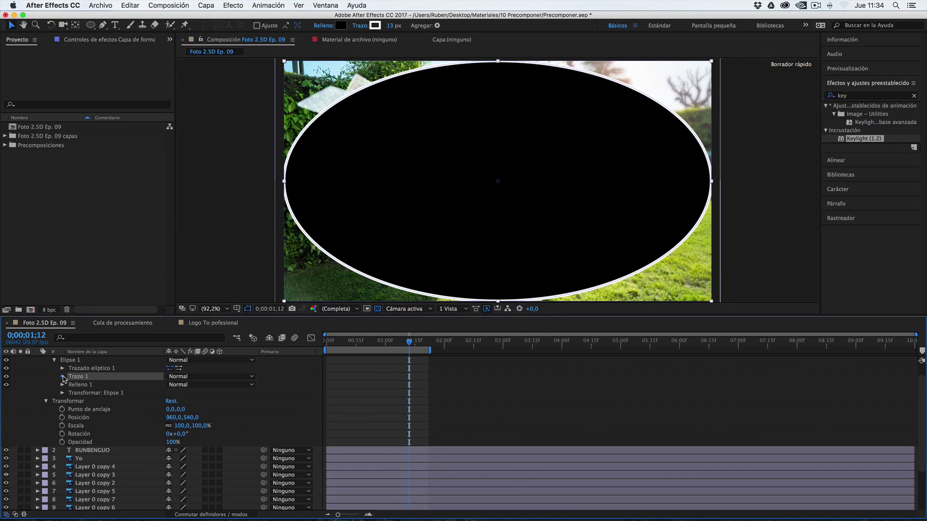
left_click(63, 377)
left_click(170, 442)
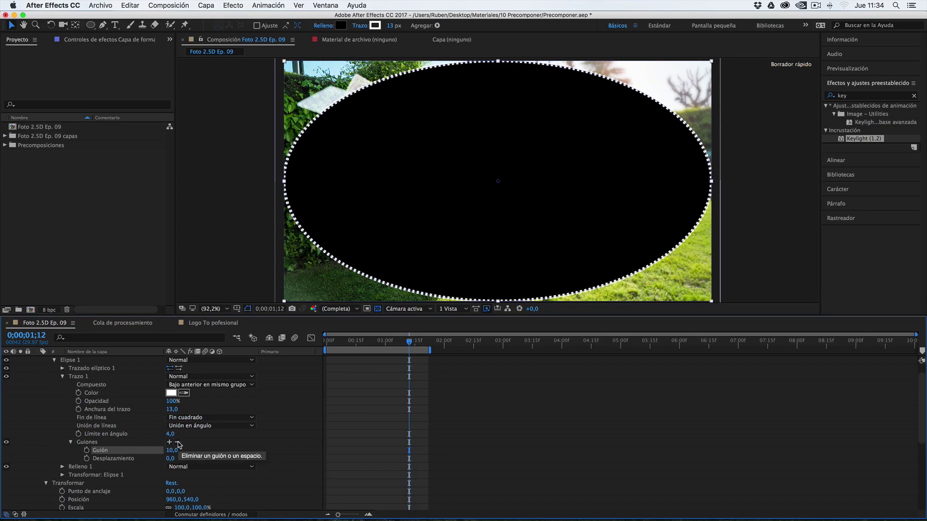
left_click(178, 443)
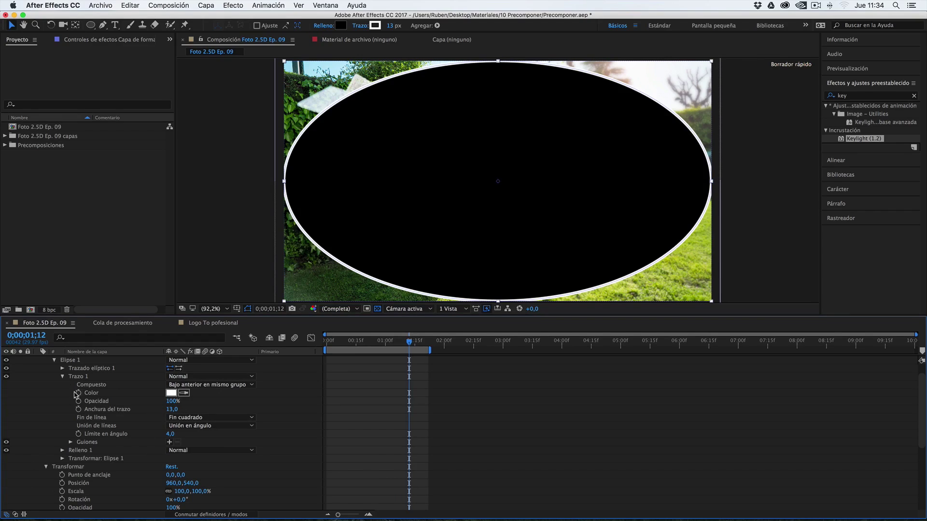
Expand Trazado elíptico 1, try different Tamaño and Posición values for the ellipse, and undo them.
left_click(63, 377)
left_click(62, 368)
left_click(102, 377)
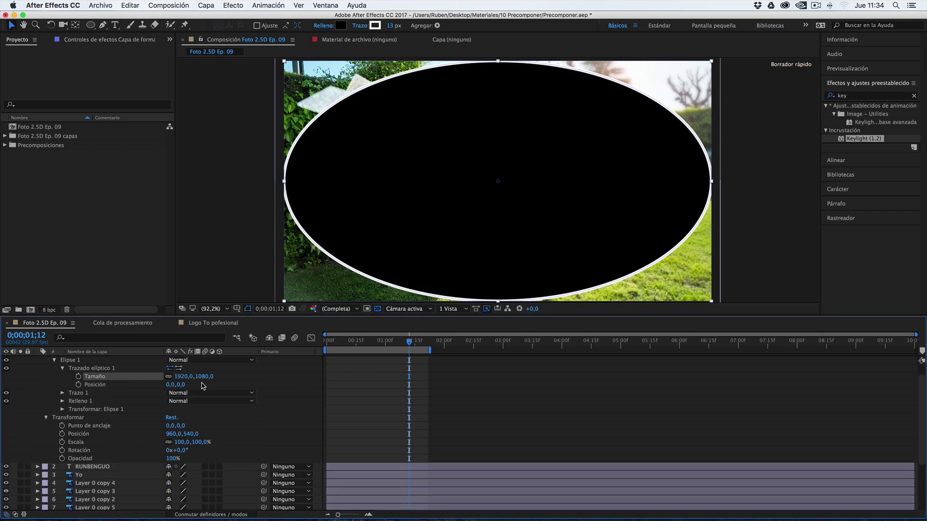
mouse_move(198, 377)
left_mouse_down()
mouse_move(165, 390)
mouse_move(198, 388)
left_mouse_up()
key("super+z")
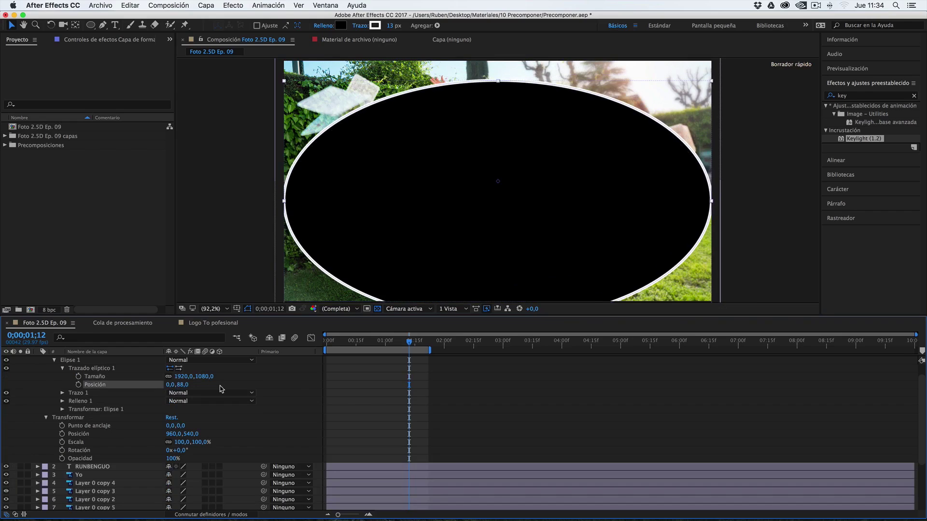
key("super+z")
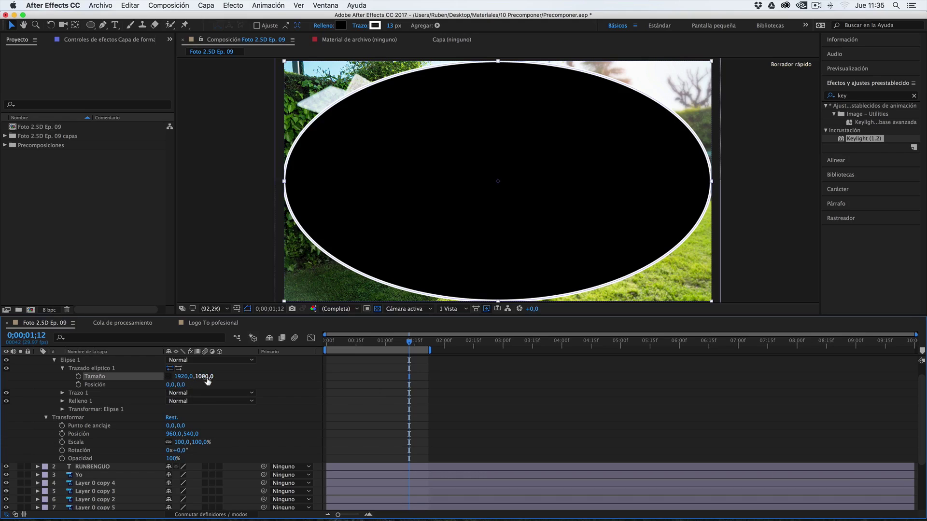
Make the ellipse a 1080 × 1080 circle and shrink it proportionally so it covers the middle of the RUNBENGUO title.
left_click(182, 378)
type("1080")
left_click(243, 384)
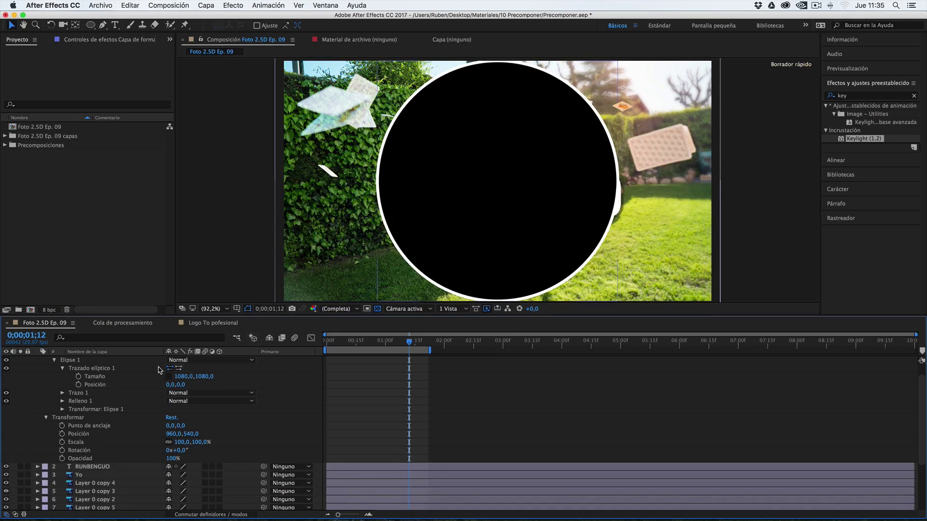
left_click(168, 377)
left_click_drag(211, 380, 155, 395)
left_click(63, 368)
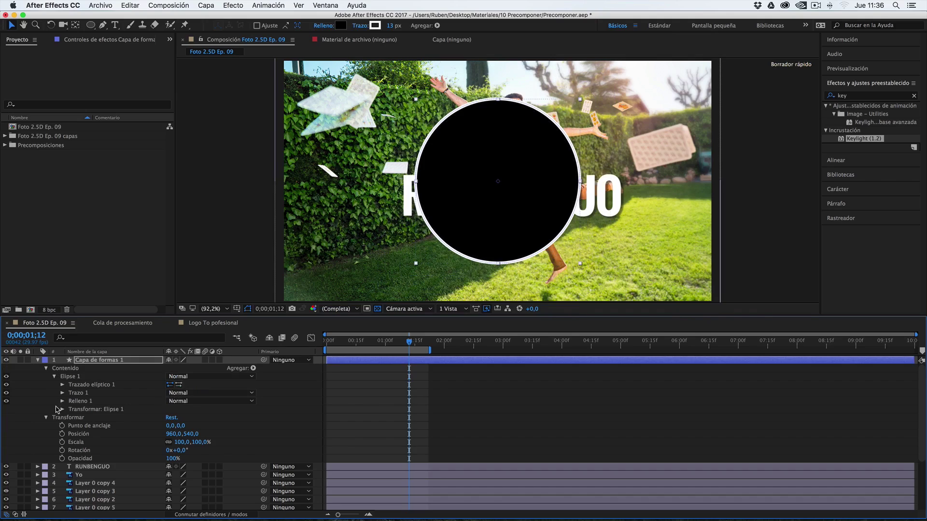
Expand Transformar: Elipse 1, try changing the circle's rotation, undo it, and return to the layer's main Transformar group.
left_click(63, 409)
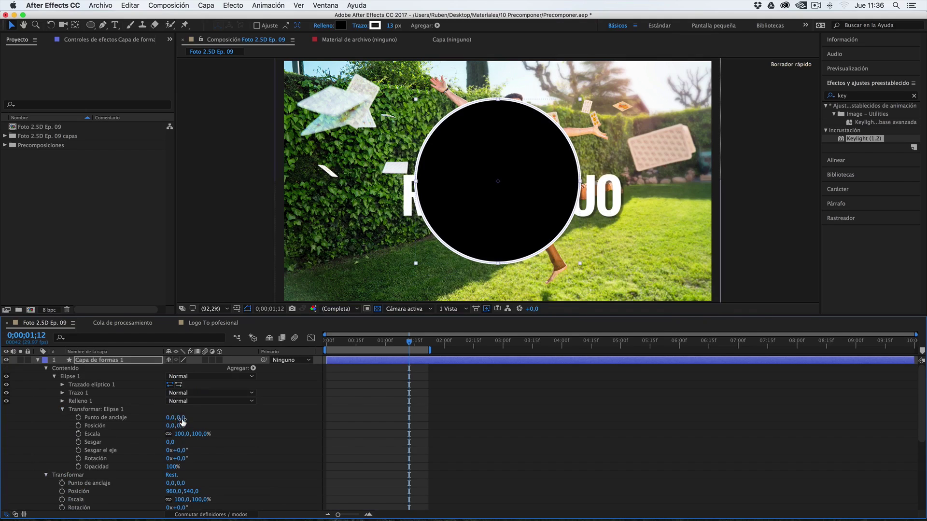
key("super+z")
left_click_drag(175, 459, 191, 459)
key("super+z")
scroll(60, 426, "down", 2)
left_click(87, 460)
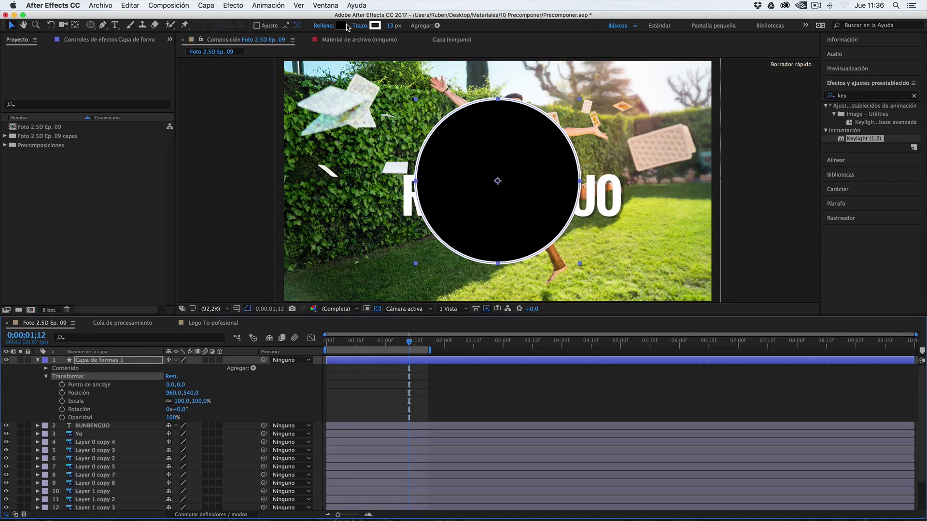
Cycle the circle's fill through the available fill types and set it to a linear gradient.
key("alt")
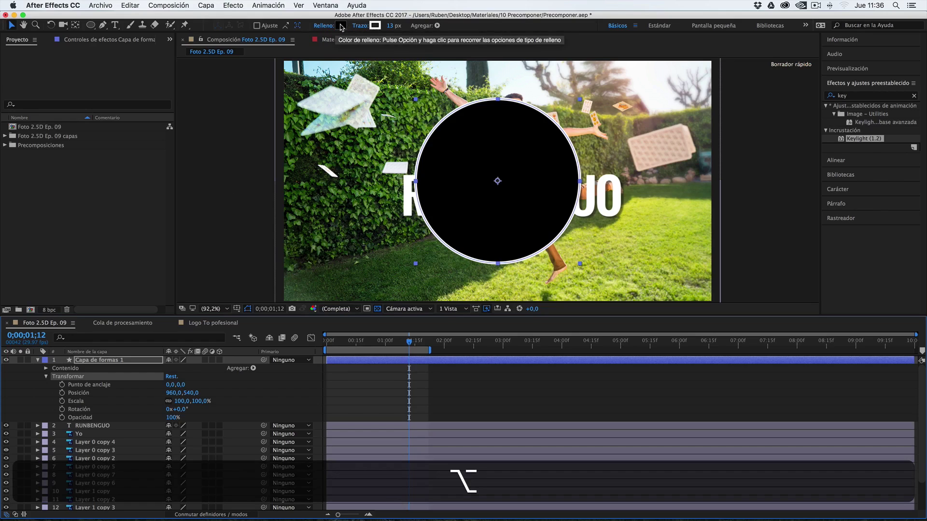
left_click(341, 26, "alt")
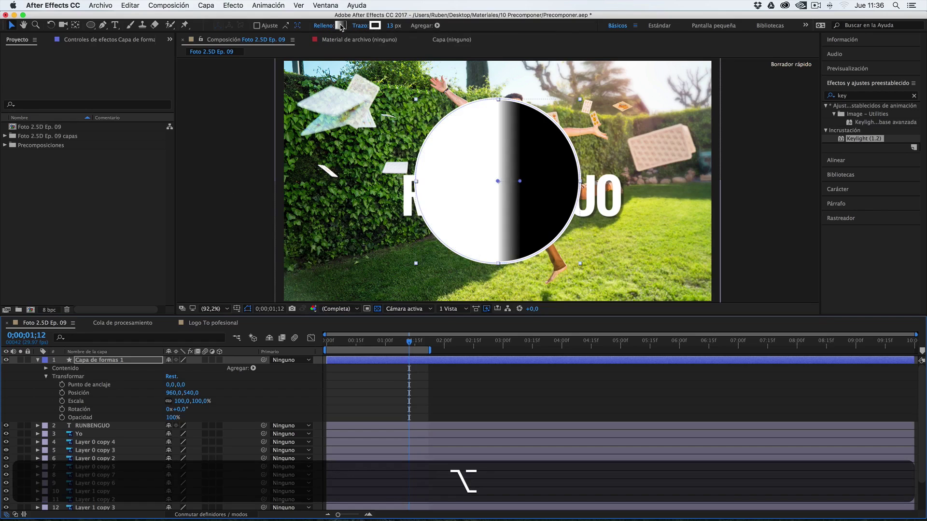
left_click(340, 26, "alt")
left_click(341, 26, "alt")
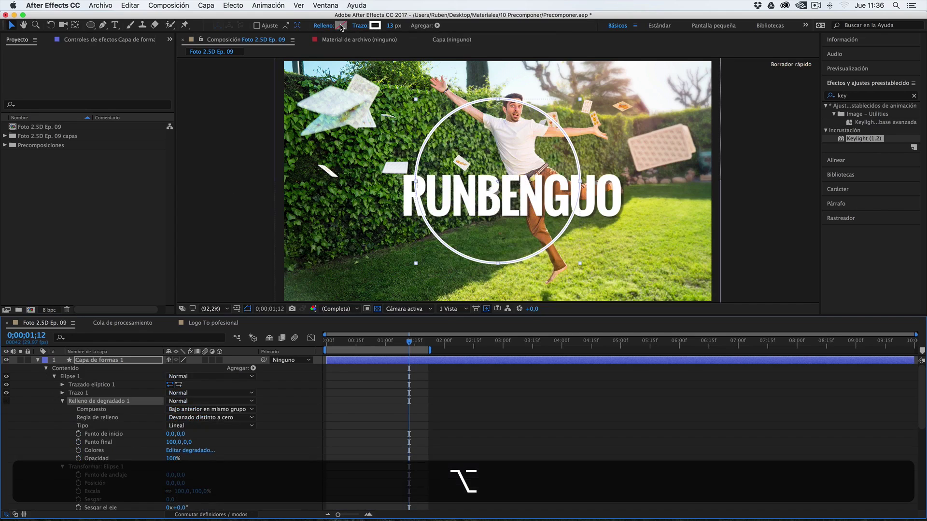
left_click(341, 26, "alt")
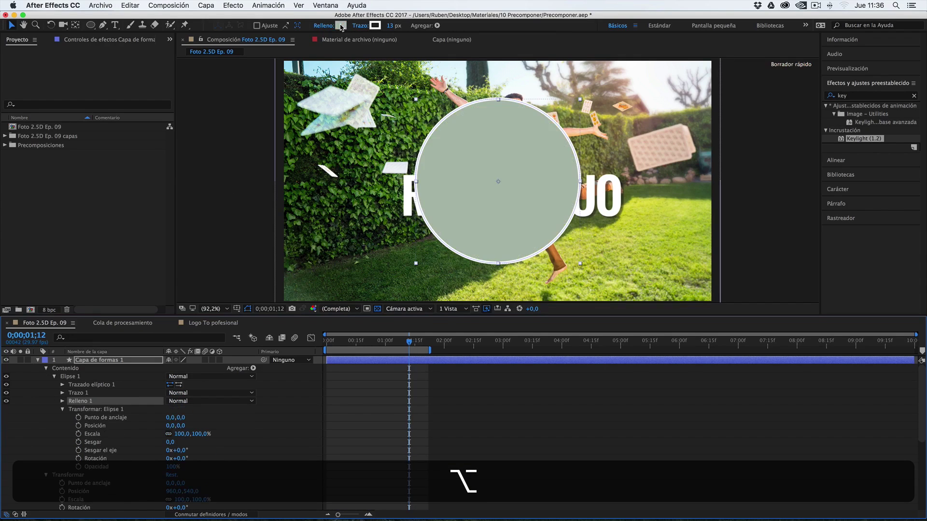
left_click(340, 27, "alt")
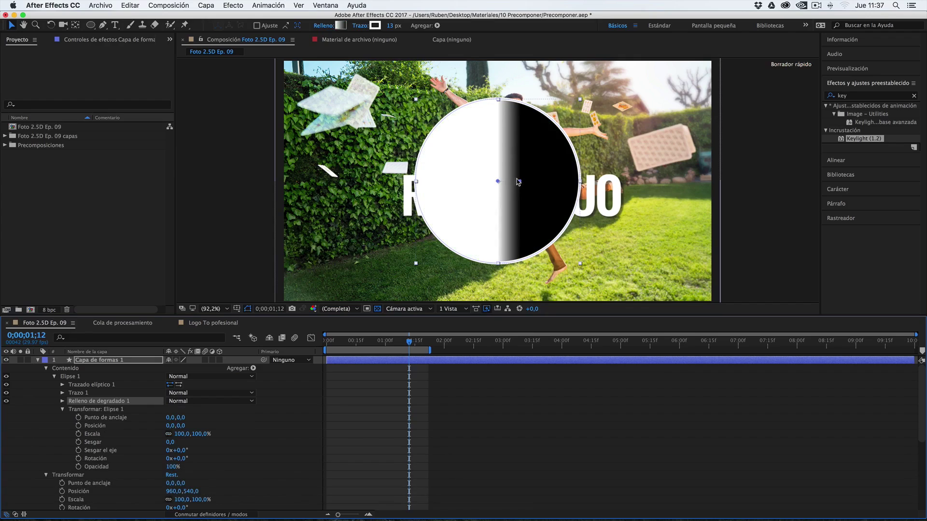
Aim the gradient upward and make it radial, with its end point above the circle at about -11.7, -478.3.
left_click_drag(521, 183, 497, 110)
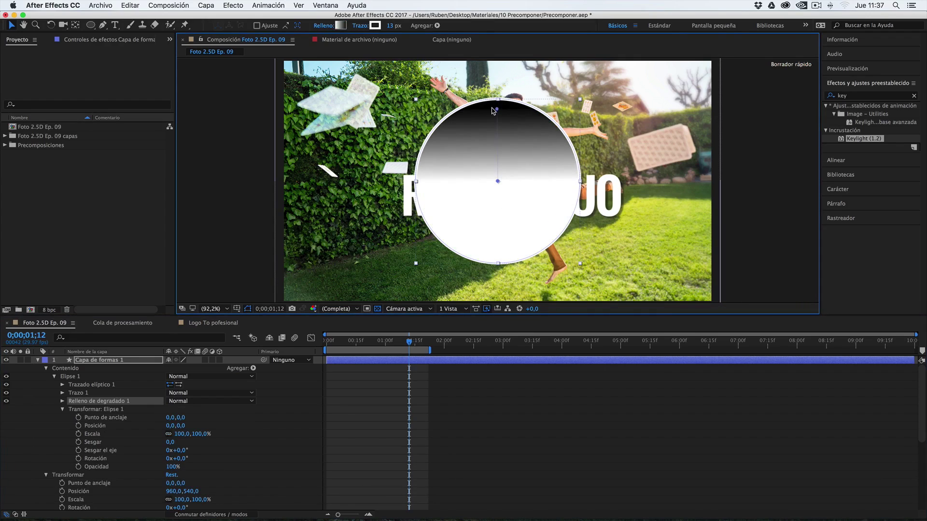
left_click(341, 26, "alt")
left_click_drag(497, 102, 496, 77)
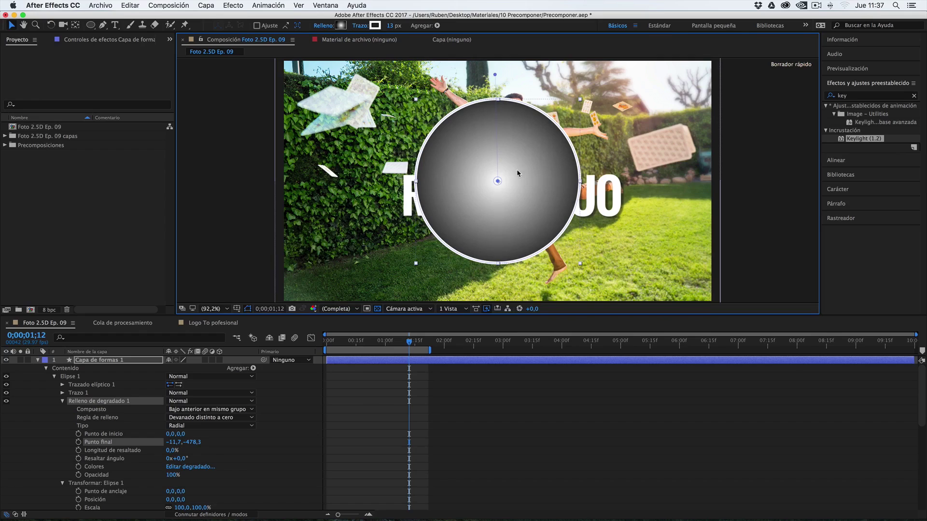
Cycle the circle's stroke through its types, including the gradient stroke, and return it to solid white.
left_click(375, 26, "alt")
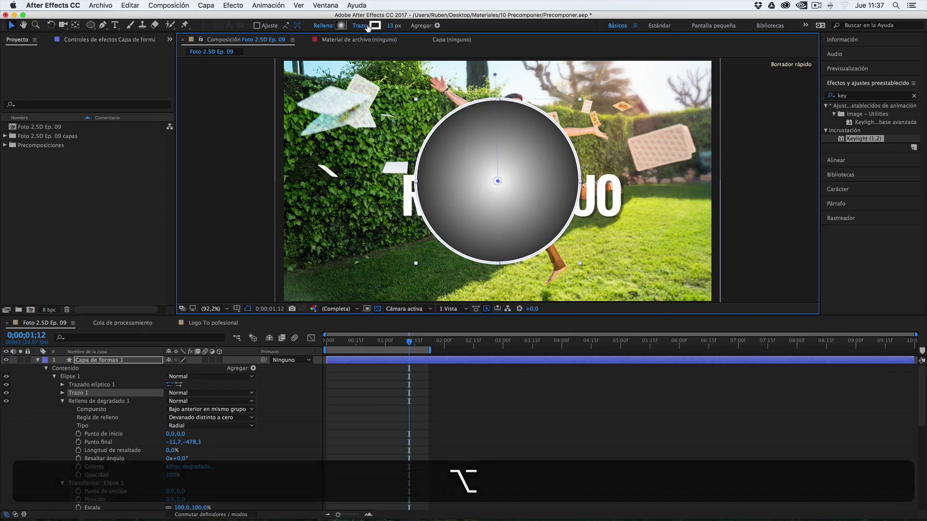
left_click(375, 26, "alt")
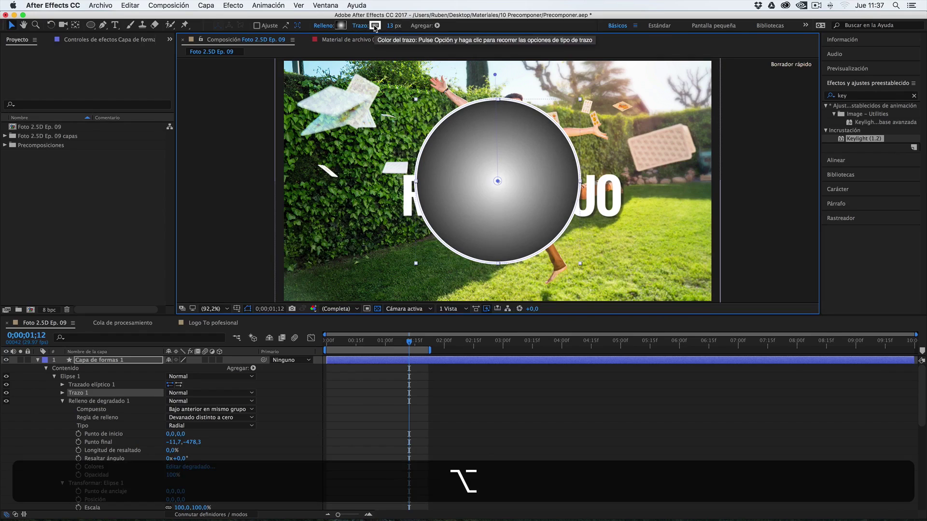
left_click(375, 27, "alt")
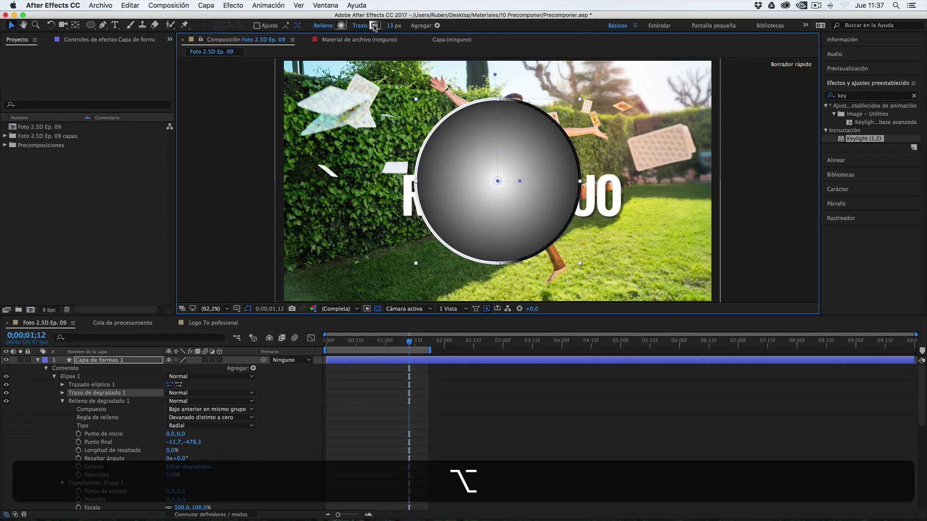
left_click(375, 26, "alt")
left_click(375, 27, "alt")
left_click(375, 27, "alt")
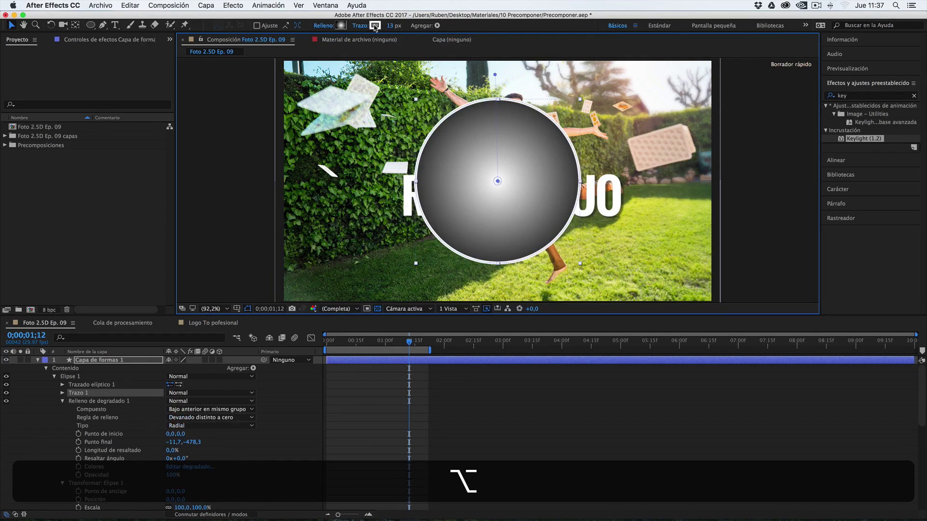
left_click(375, 26, "alt")
left_click(375, 27, "alt")
left_click(375, 27, "alt")
left_click(375, 26, "alt")
left_click(375, 27, "alt")
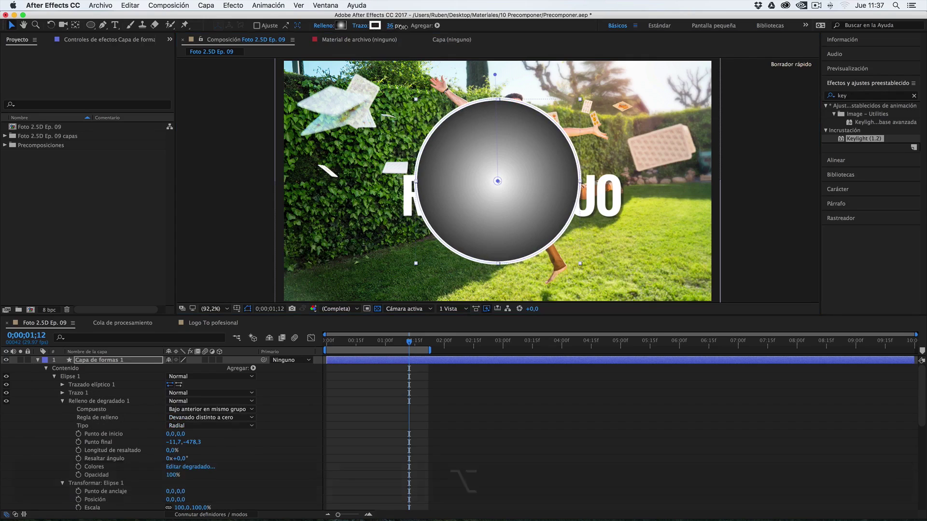
Set the circle's stroke width to 29 px and review the stroke properties under Trazo 1.
left_click_drag(400, 26, 396, 27)
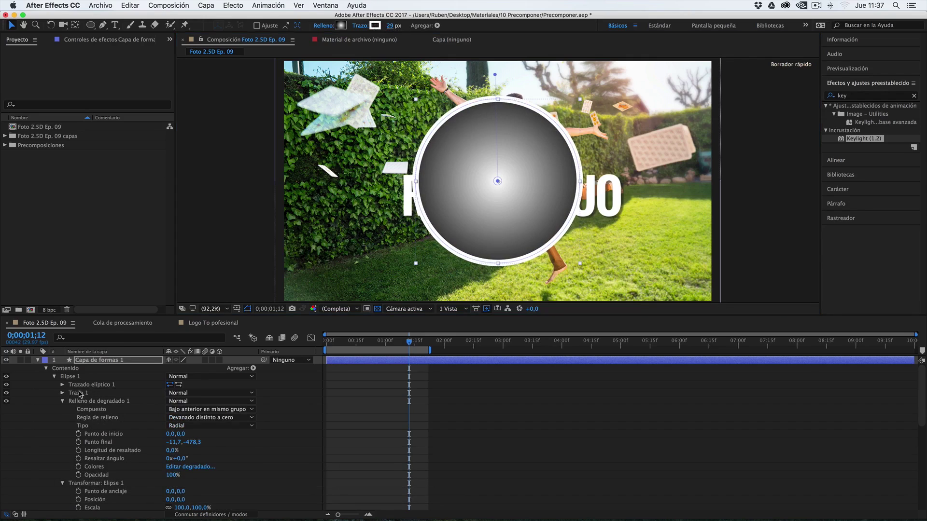
left_click(96, 363)
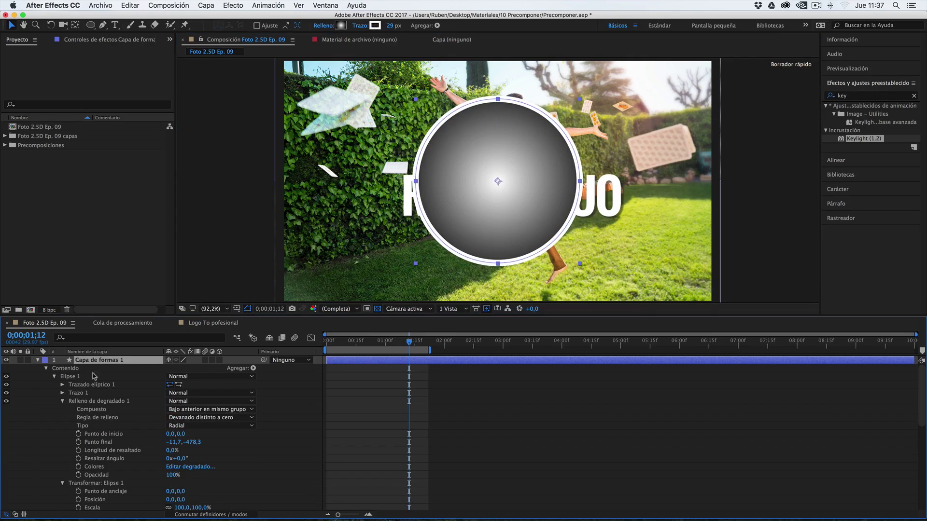
scroll(103, 424, "down", 3)
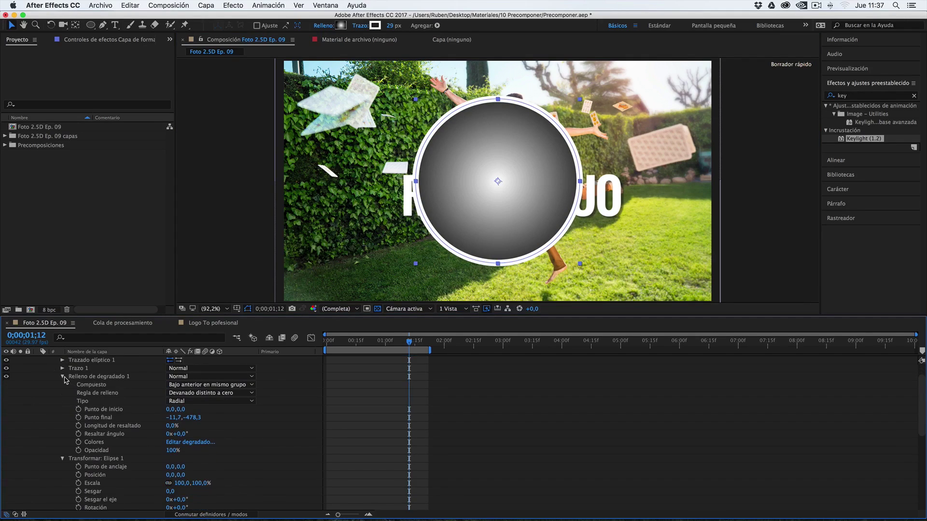
left_click(181, 394)
left_click(62, 368)
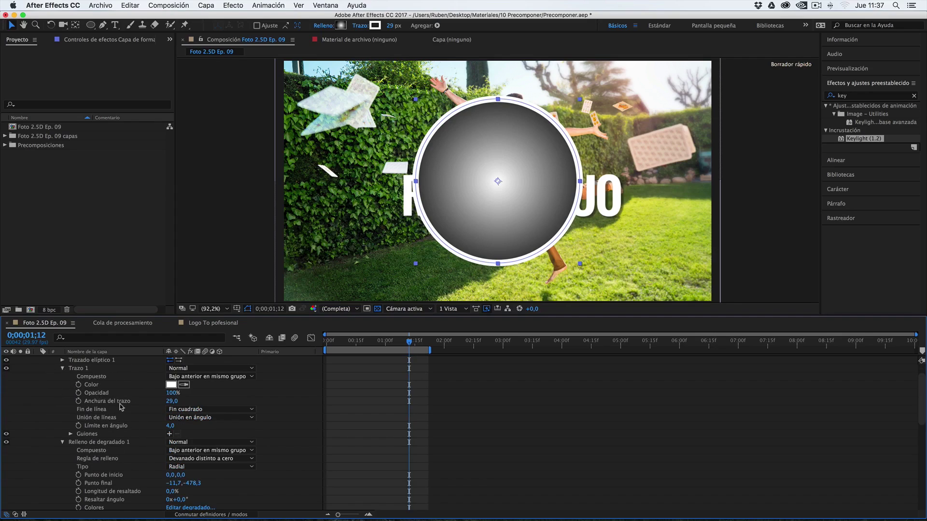
left_click(63, 368)
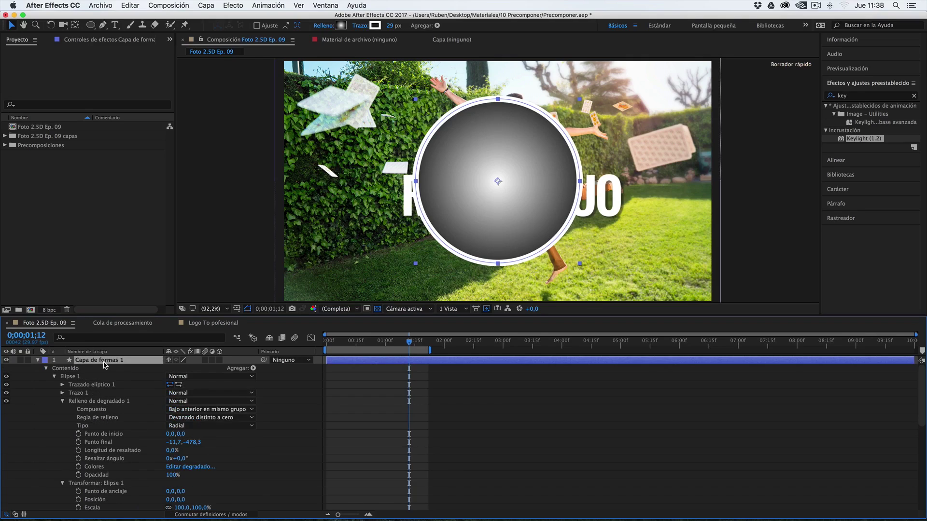
Delete the circle shape layer and draw a rounded rectangle framing the RUNBENGUO title.
key("Delete")
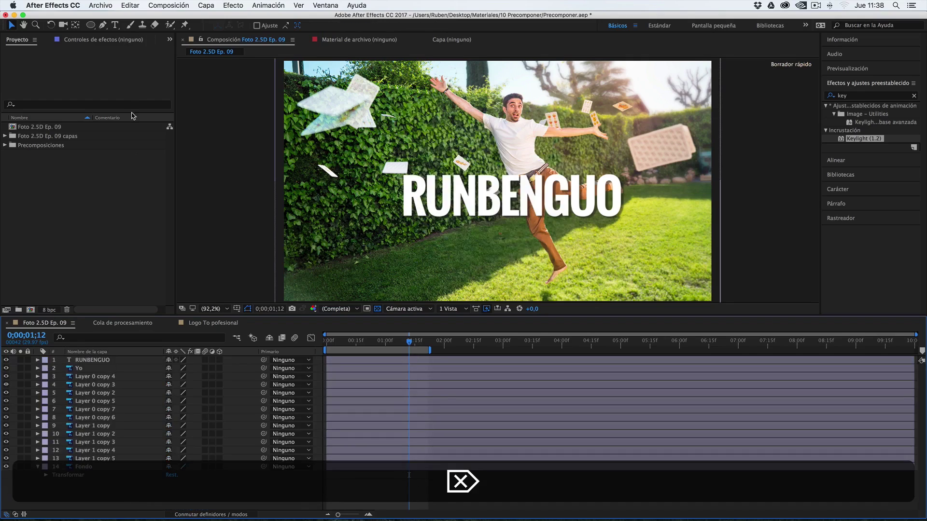
left_click(90, 26)
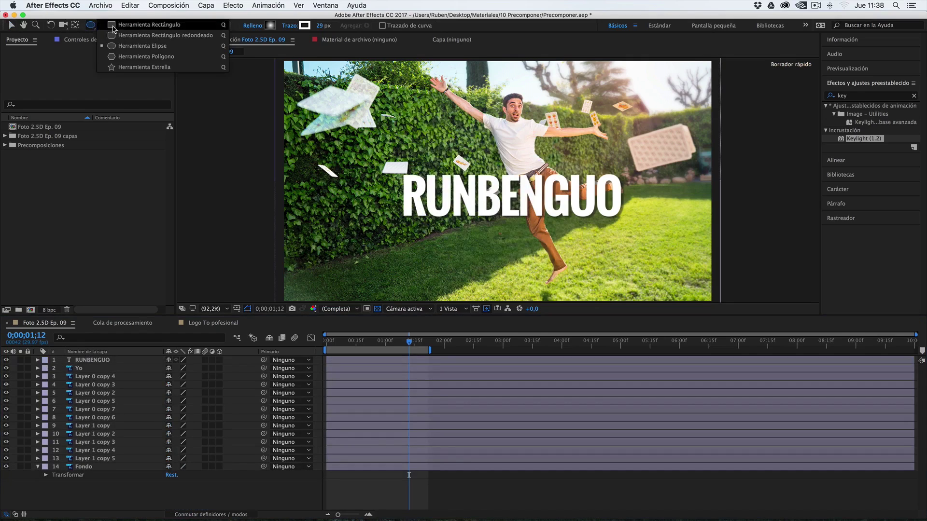
left_click(131, 35)
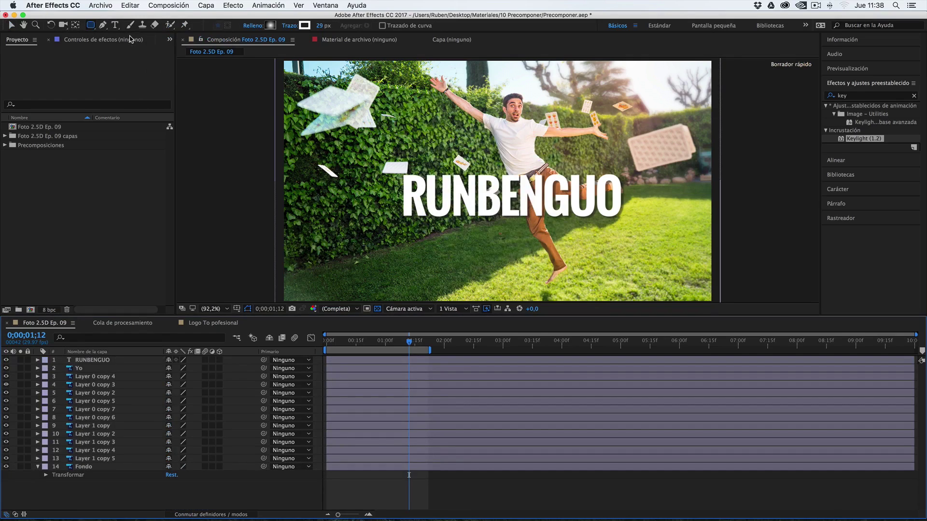
mouse_move(392, 160)
left_mouse_down()
mouse_move(423, 205)
mouse_move(456, 217)
mouse_move(632, 235)
left_mouse_up()
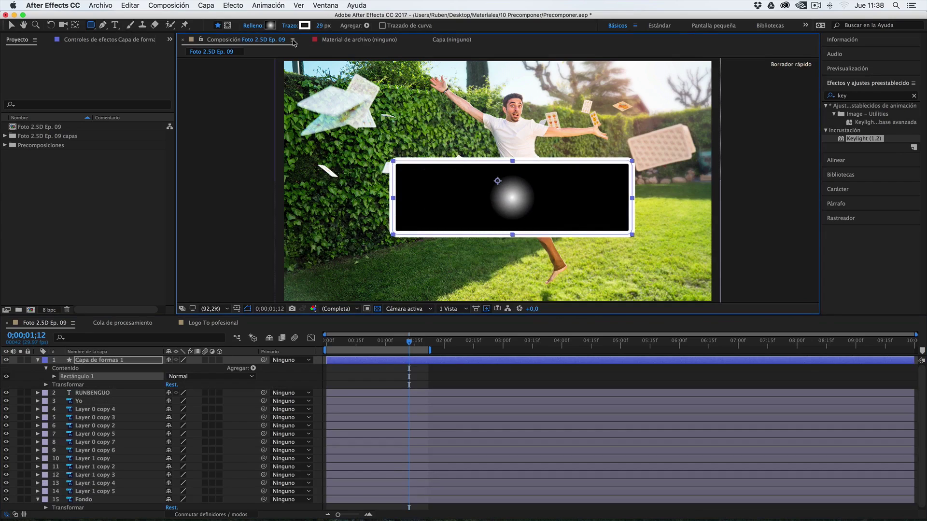
Set the rounded rectangle's fill to none and its stroke width to 14 px.
key("alt")
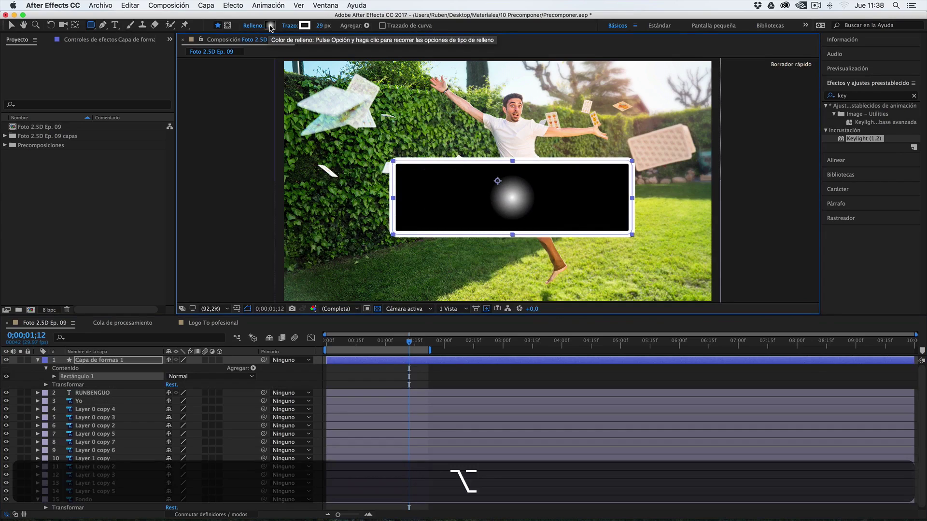
left_click(270, 26, "alt")
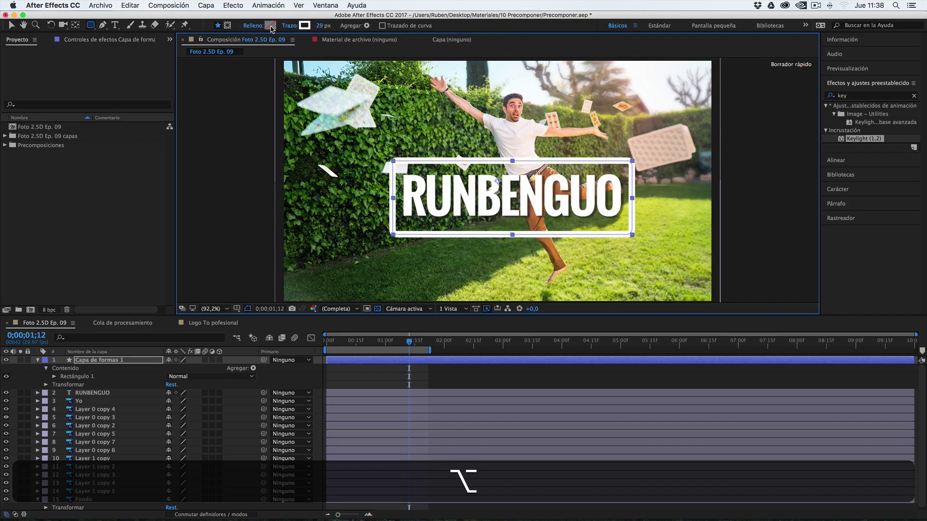
left_click_drag(320, 27, 317, 30)
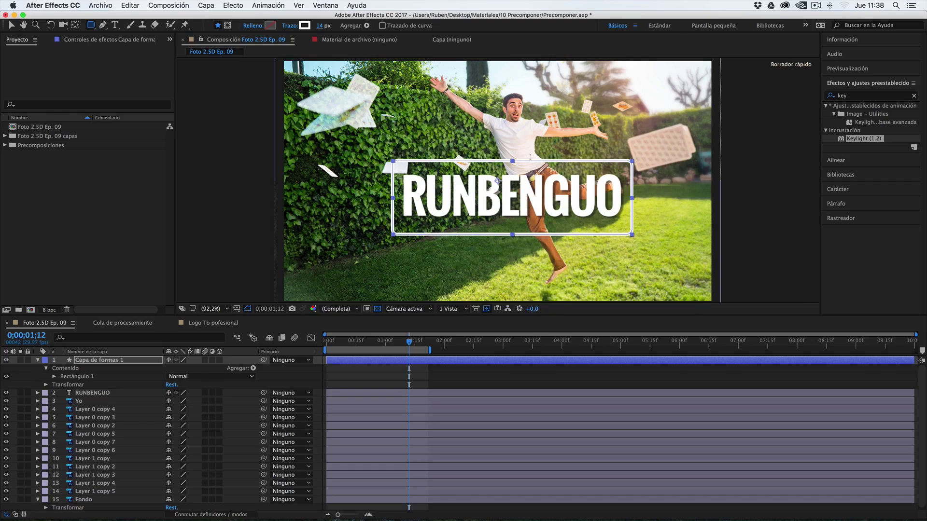
Add a dash and a gap to the rectangle's stroke in the Guiones properties of Trazo 1.
left_click(80, 361)
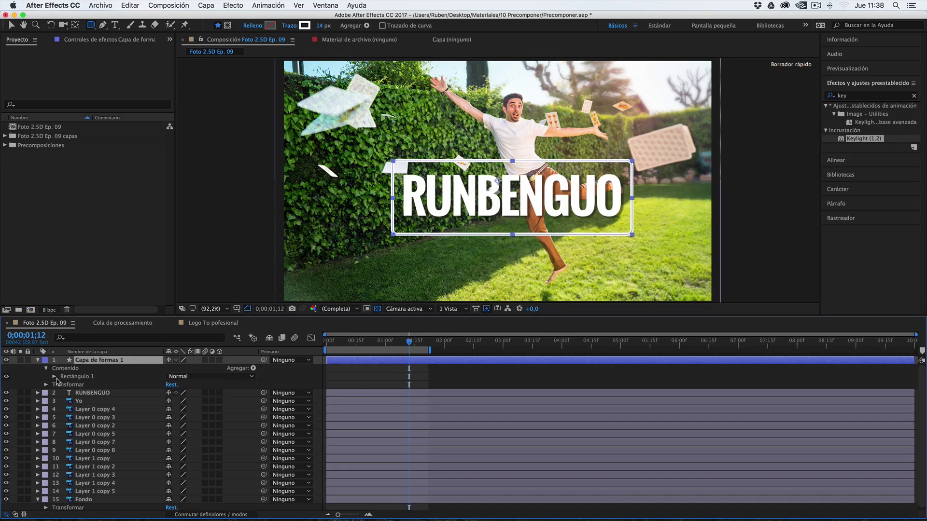
left_click(53, 377)
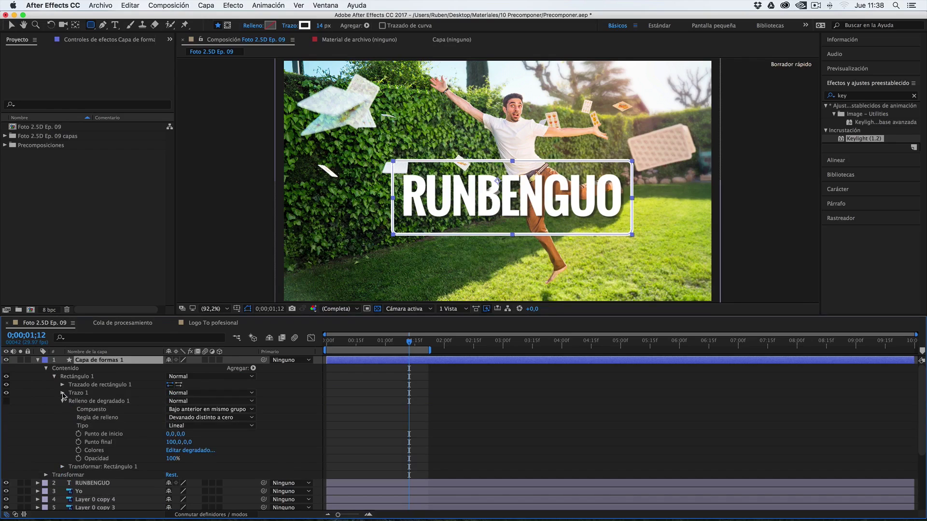
left_click(80, 394)
left_click(62, 393)
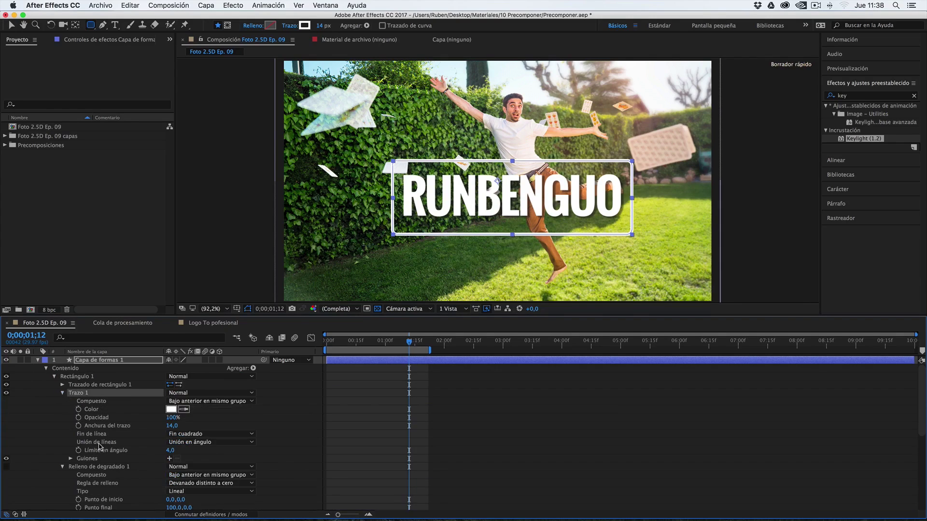
left_click(168, 458)
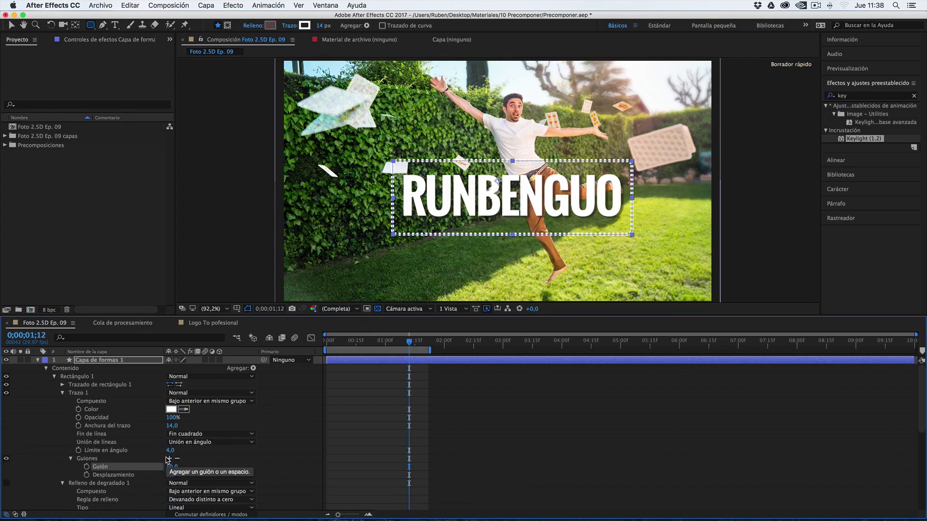
left_click(168, 459)
Set the stroke's dash length to 58, gap to 22 and dash offset to 96, and collapse the shape layer.
left_click_drag(174, 427, 191, 426)
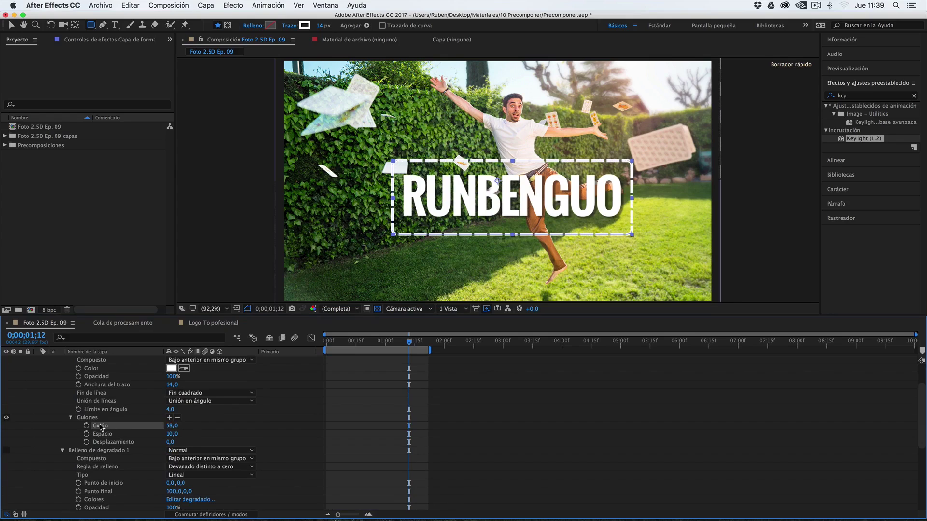
left_click_drag(172, 434, 214, 439)
scroll(213, 438, "up", 3)
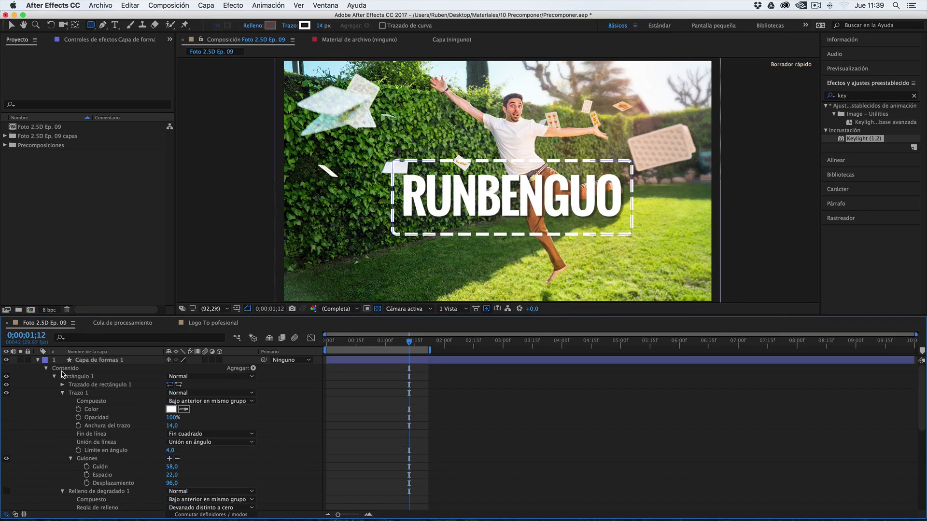
left_click(39, 361)
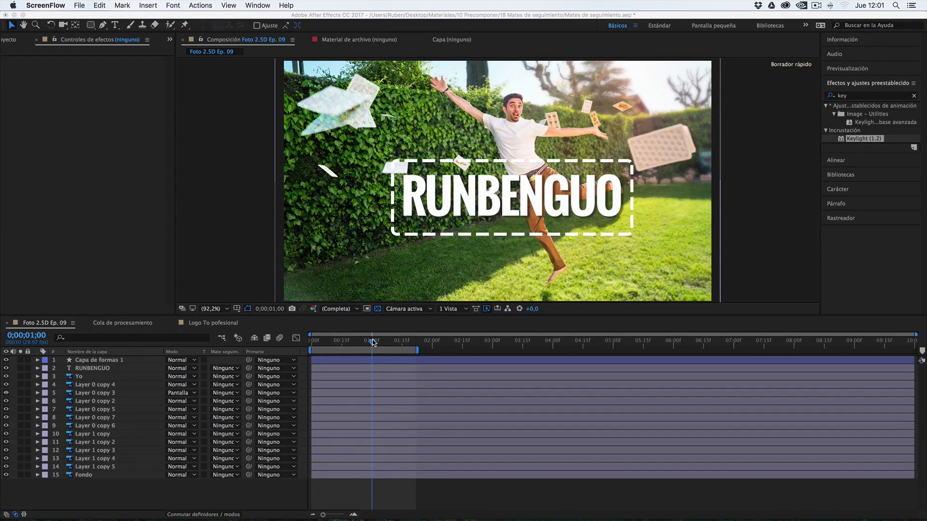
Scrub through the title's entrance animation and park the current time at 0;00;00;06.
left_click_drag(372, 343, 402, 340)
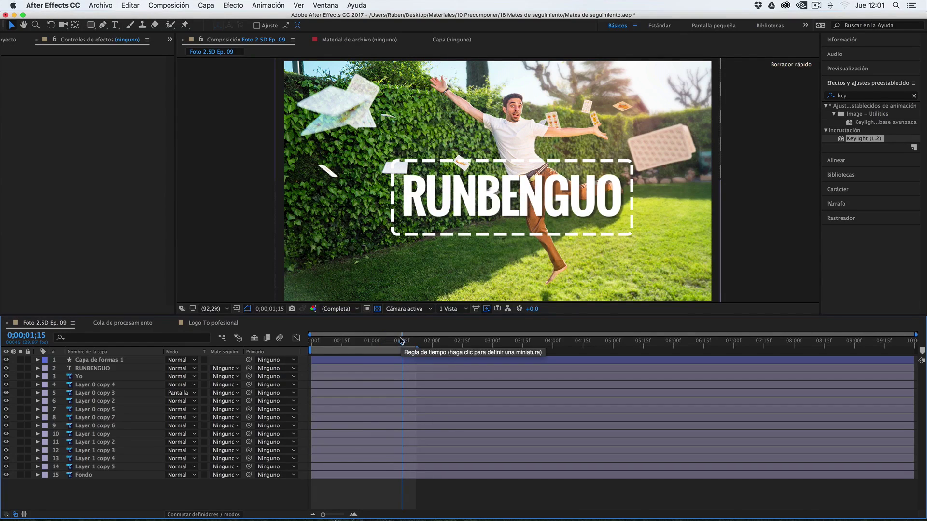
left_click(324, 344)
left_click_drag(324, 349, 371, 341)
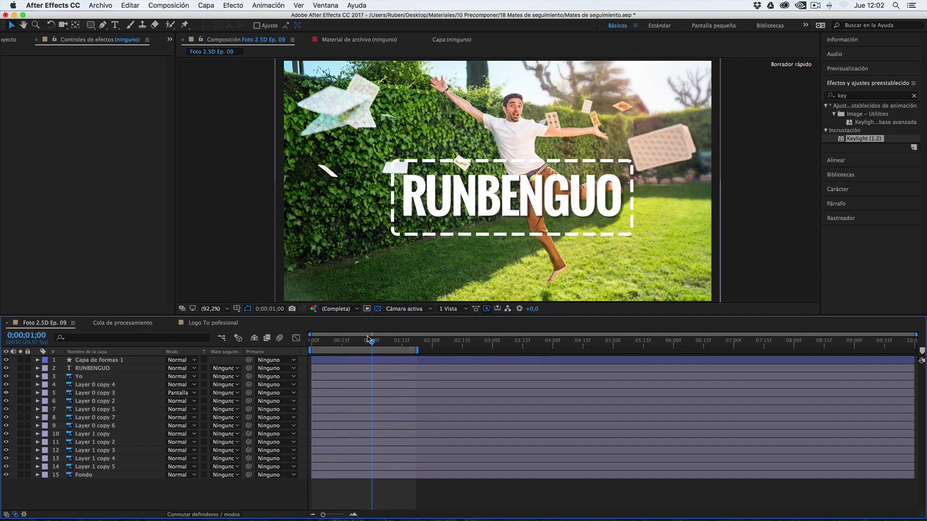
mouse_move(372, 341)
left_mouse_down()
mouse_move(317, 344)
mouse_move(372, 343)
left_mouse_up()
left_click_drag(338, 344, 325, 349)
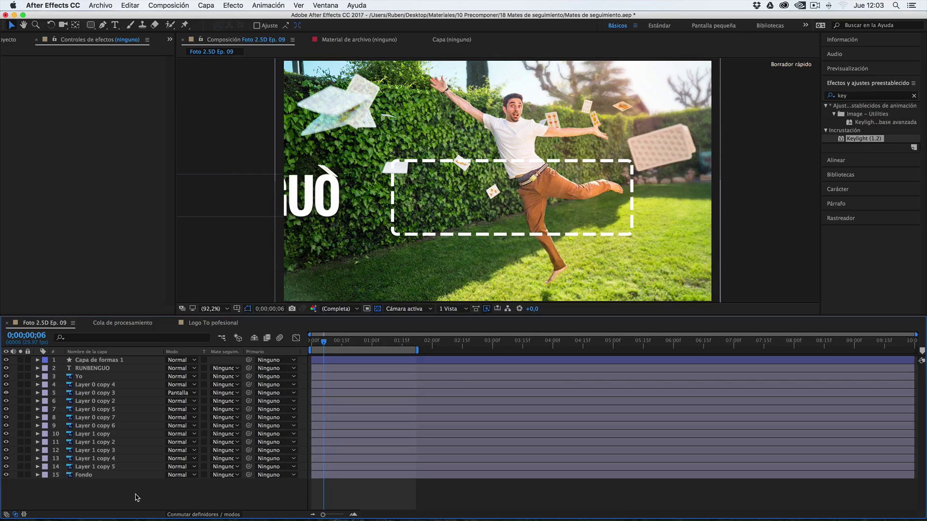
Create a black 1920 x 1080 px solid named "Mate de seguimiento 1".
right_click(143, 497)
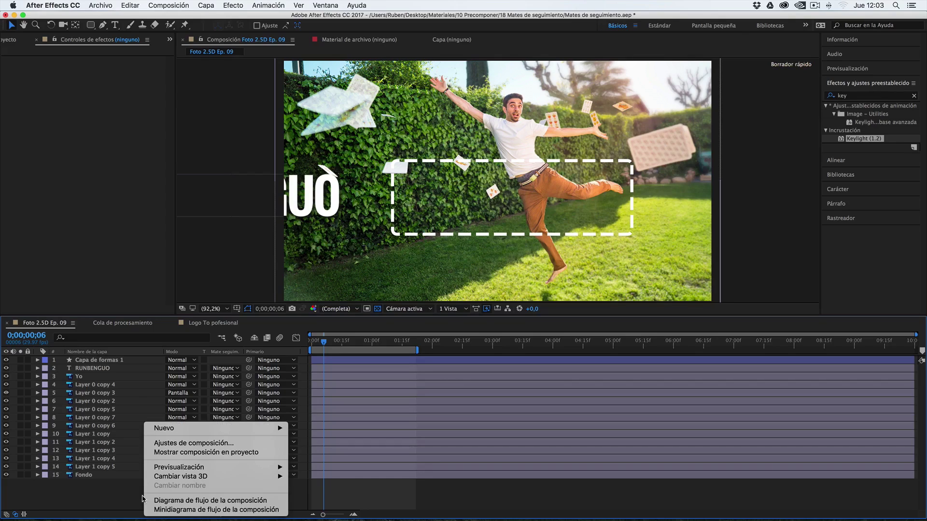
mouse_move(271, 428)
left_click(301, 445)
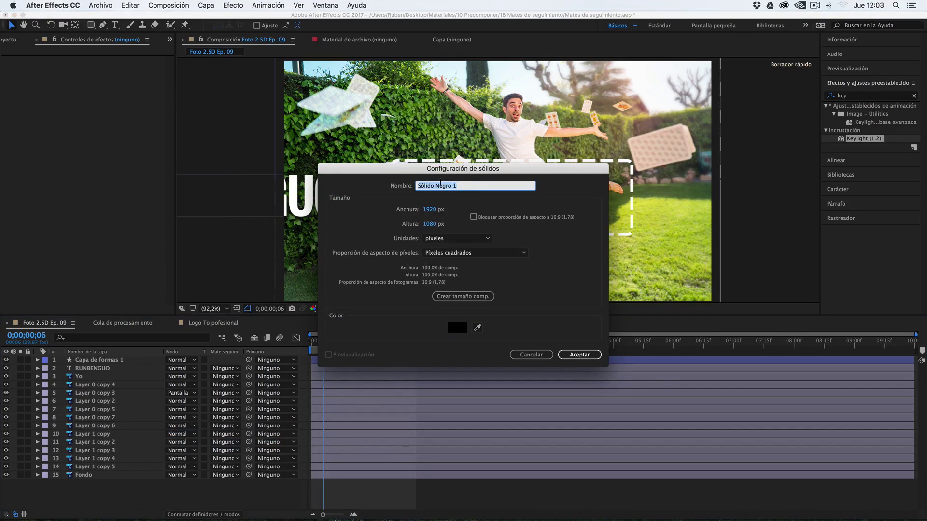
key("shift")
type("MAte de seguimiento")
left_click(424, 186)
key("BackSpace")
type("a")
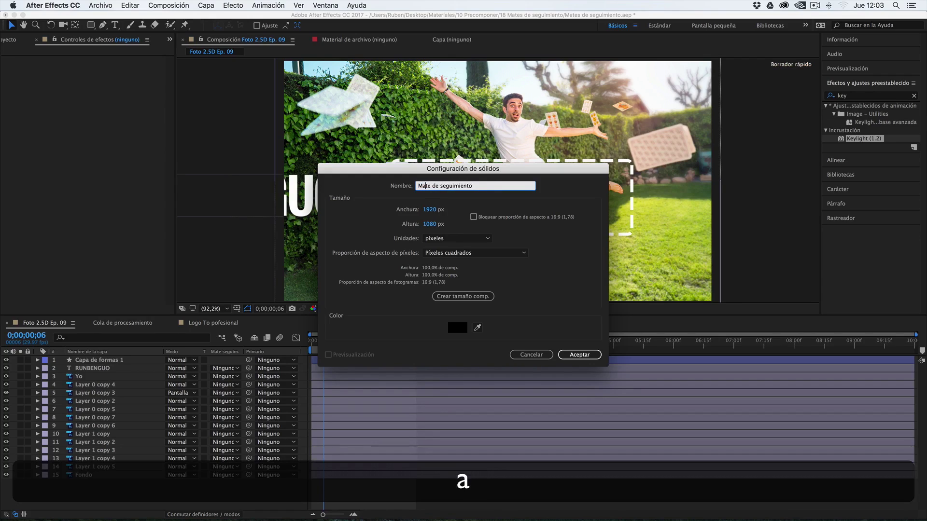
left_click(494, 185)
type("1")
left_click(580, 355)
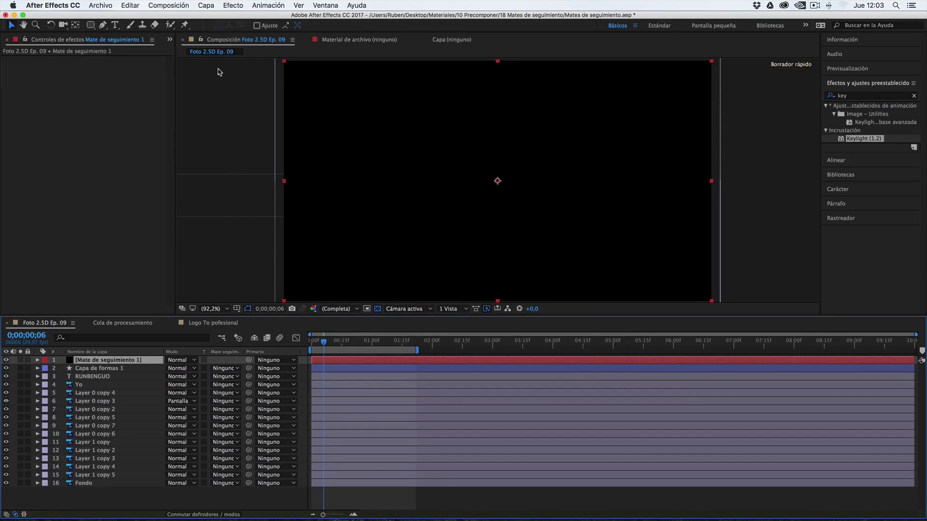
Scale and position the black solid so it fills the inside of the dashed frame.
left_click_drag(284, 63, 390, 154)
mouse_move(425, 184)
left_mouse_down()
mouse_move(428, 200)
mouse_move(425, 190)
left_mouse_up()
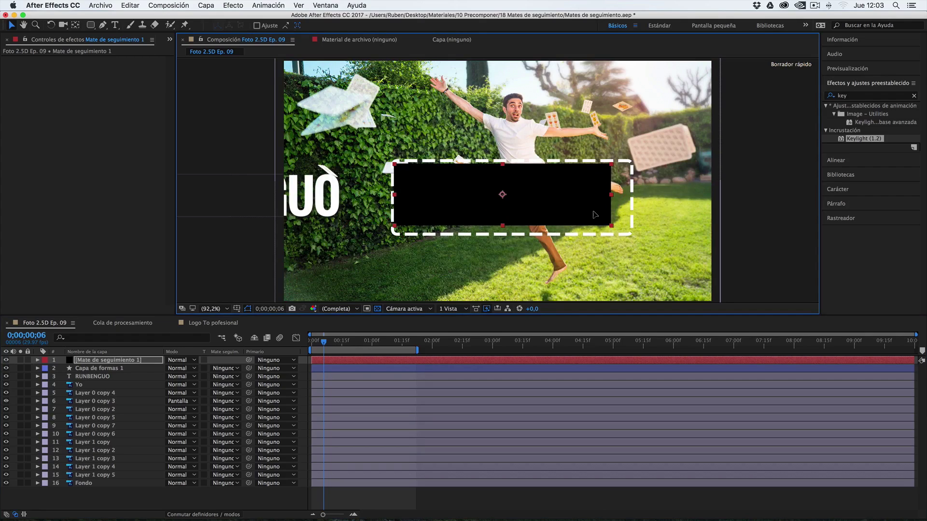
left_click_drag(591, 210, 600, 211)
left_click_drag(403, 228, 394, 232)
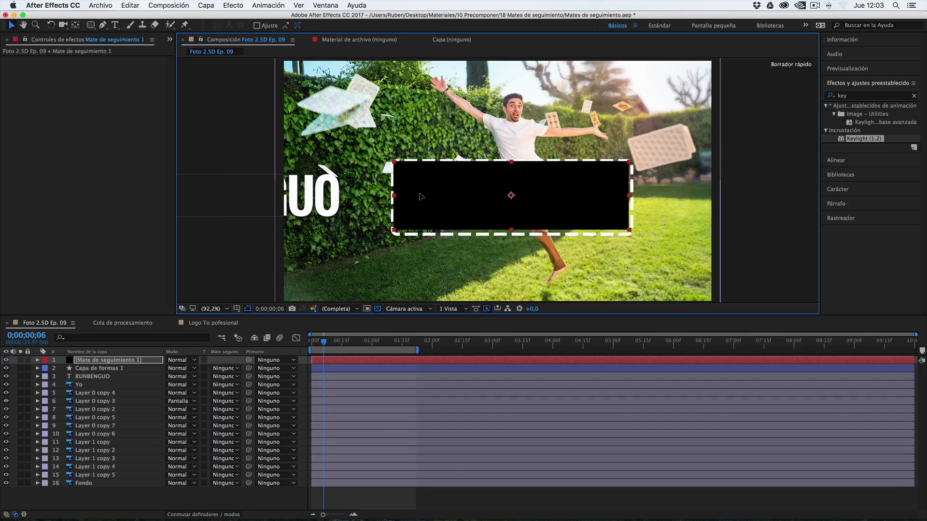
left_click_drag(420, 196, 421, 198)
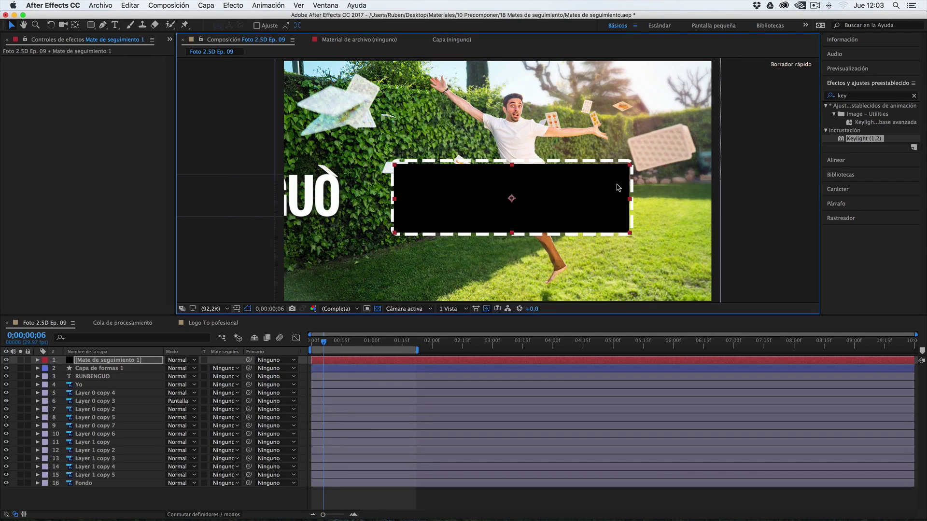
Move the Mate de seguimiento 1 layer directly above the RUNBENGUO text layer, with the playhead at 0;00;00;20.
left_click(118, 363)
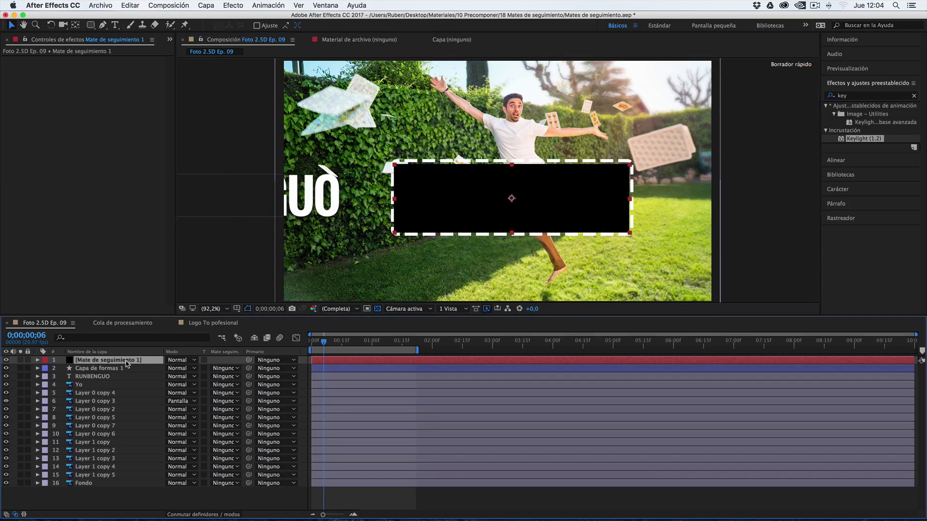
left_click_drag(322, 342, 351, 340)
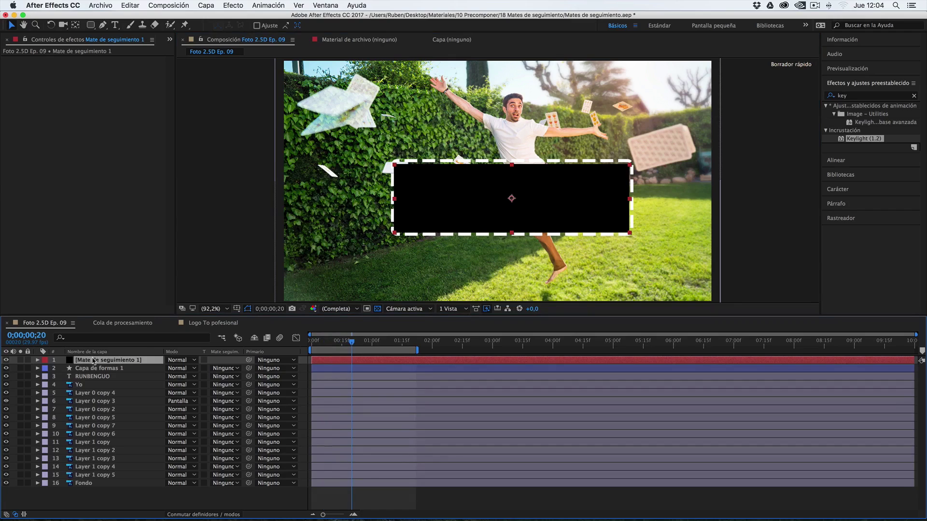
left_click_drag(93, 363, 92, 373)
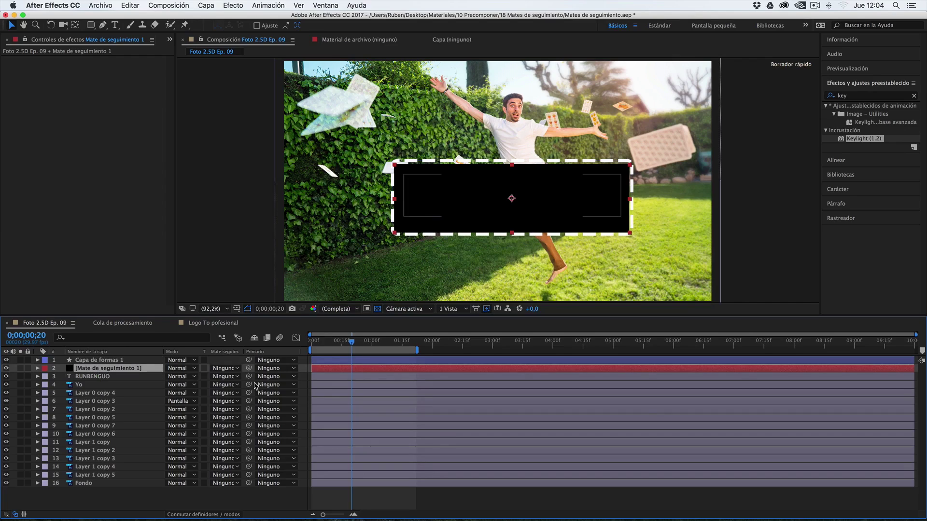
Apply an alpha track matte to the RUNBENGUO layer using Mate de seguimiento 1 and scrub to check it.
left_click(105, 377)
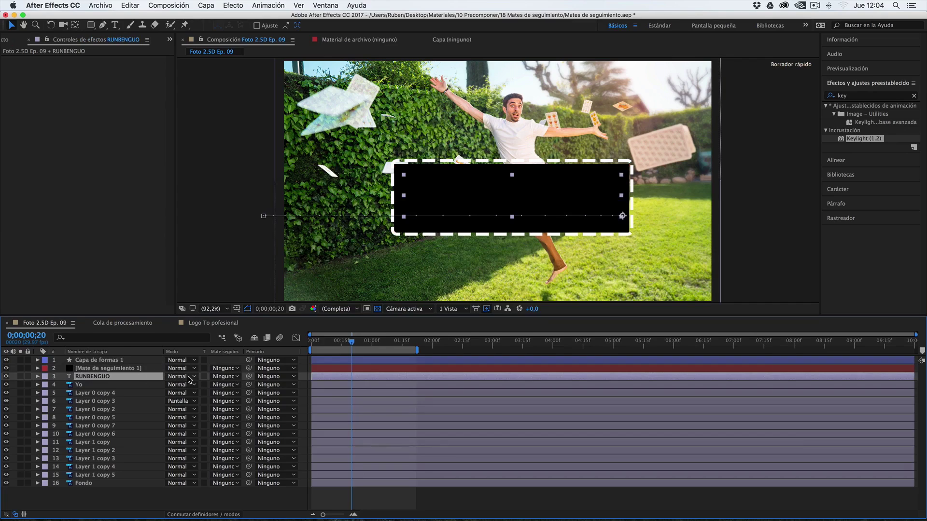
left_click(236, 377)
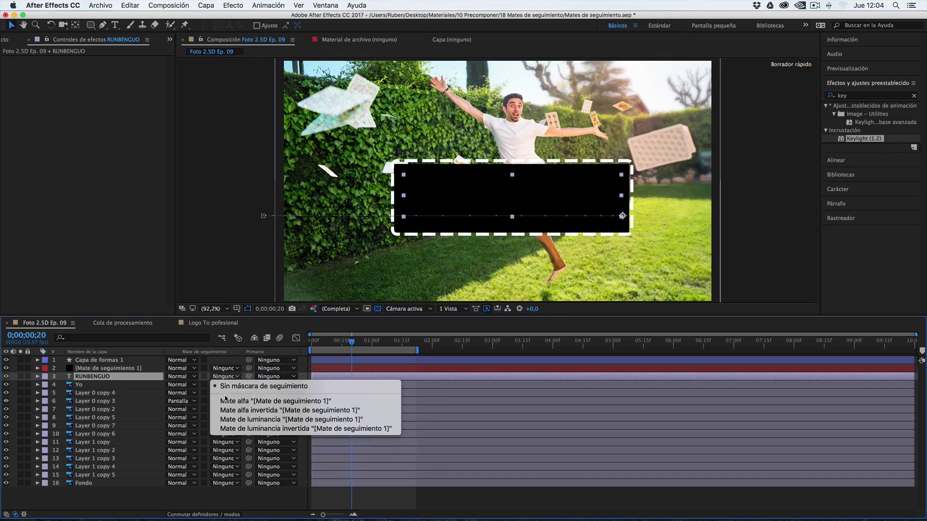
left_click(245, 402)
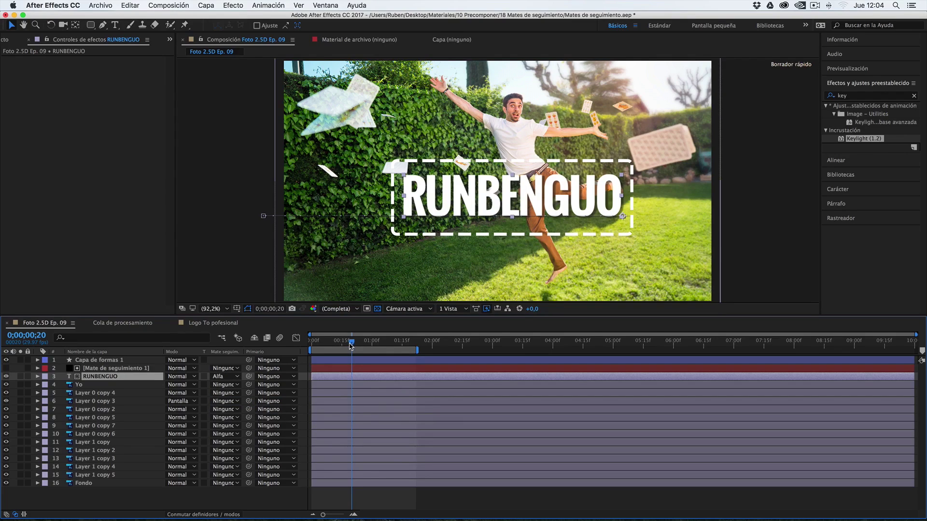
mouse_move(350, 343)
left_mouse_down()
mouse_move(323, 346)
mouse_move(358, 342)
left_mouse_up()
left_click(112, 370)
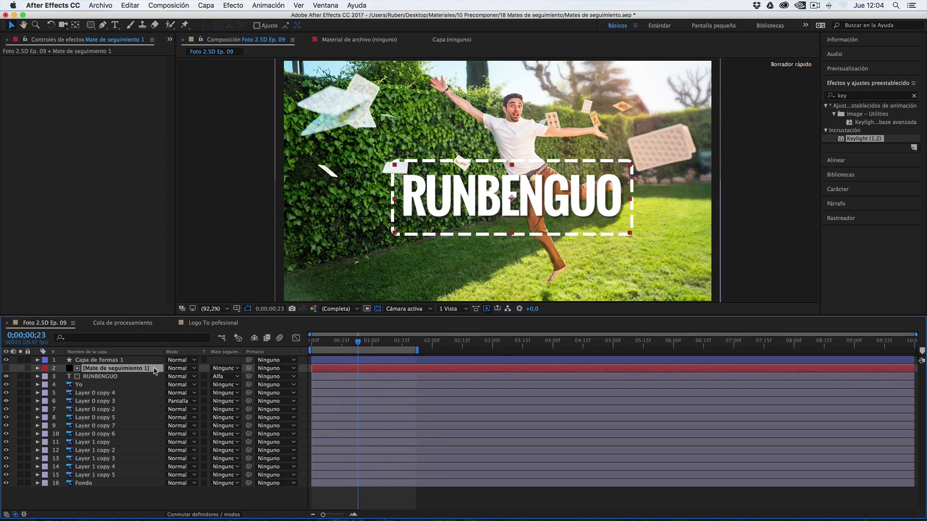
left_click(111, 377)
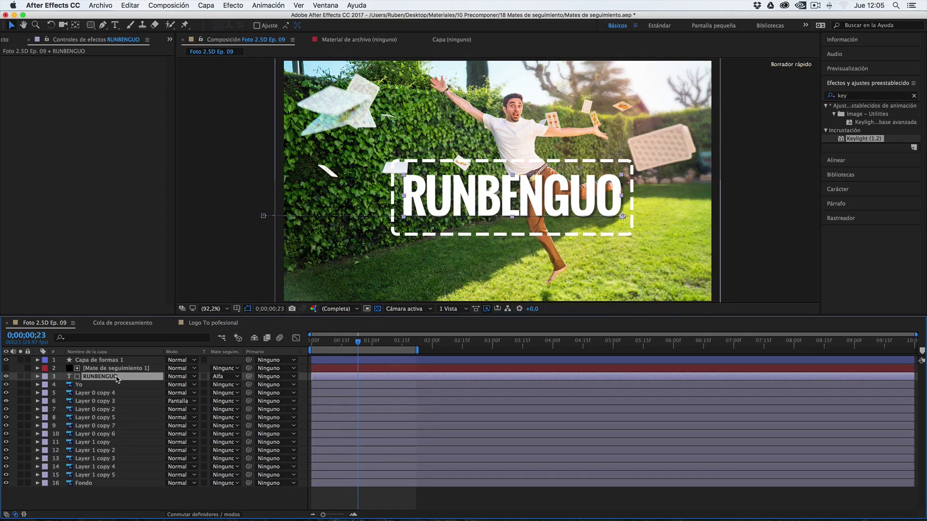
left_click(120, 369)
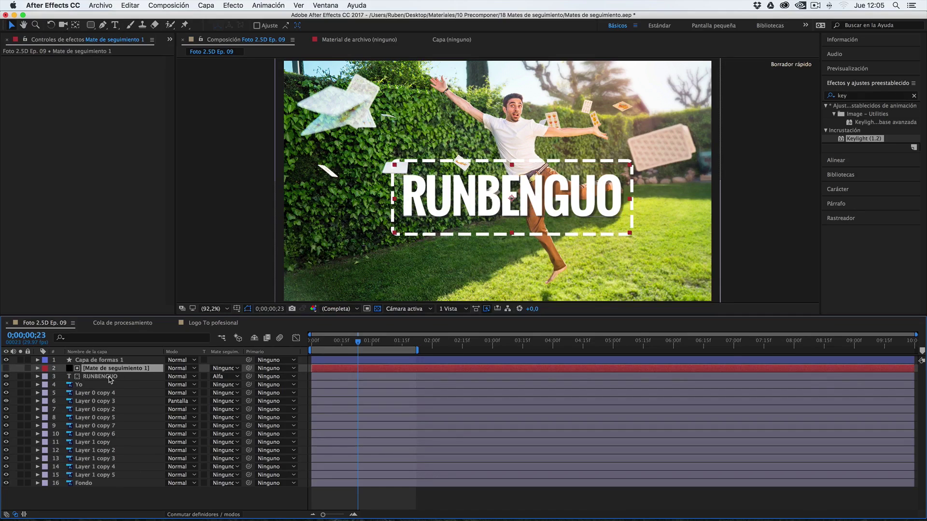
left_click(111, 378)
left_click(119, 369)
Switch the RUNBENGUO layer's track matte to inverted alpha and scrub the timeline to preview the text animation.
left_click(231, 377)
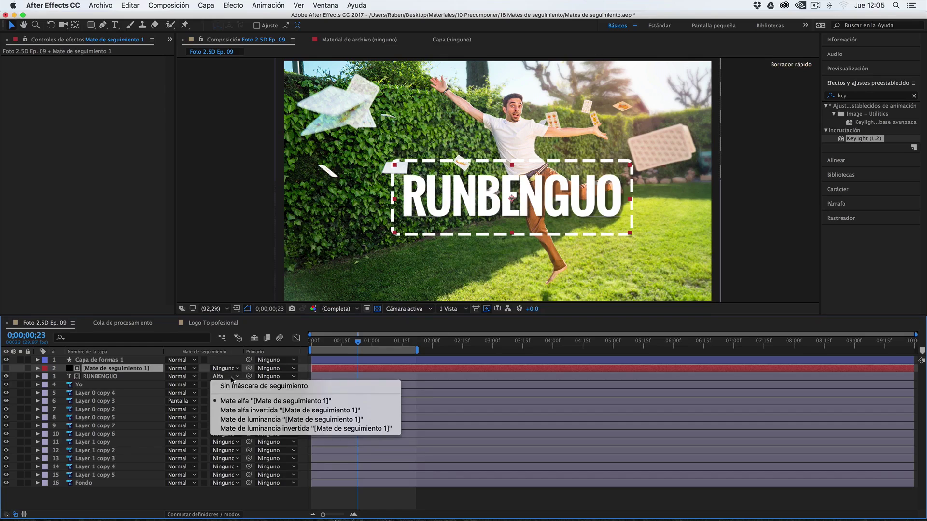
left_click(241, 411)
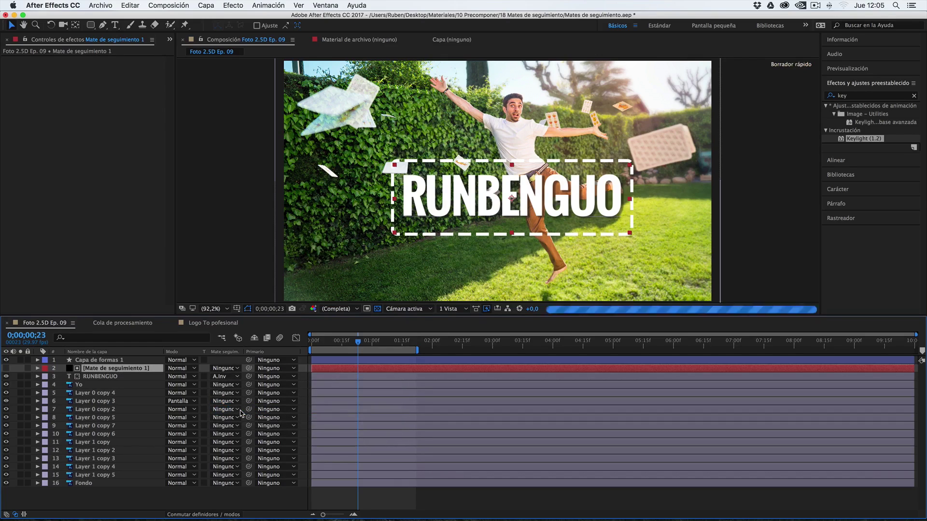
left_click(98, 378)
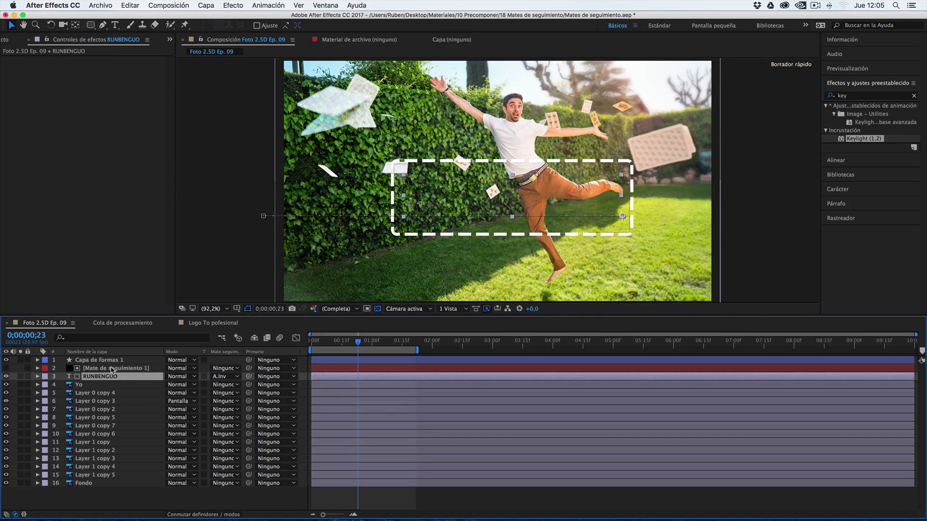
left_click(112, 369)
left_click(113, 376)
mouse_move(346, 343)
left_mouse_down()
mouse_move(327, 345)
mouse_move(360, 343)
left_mouse_up()
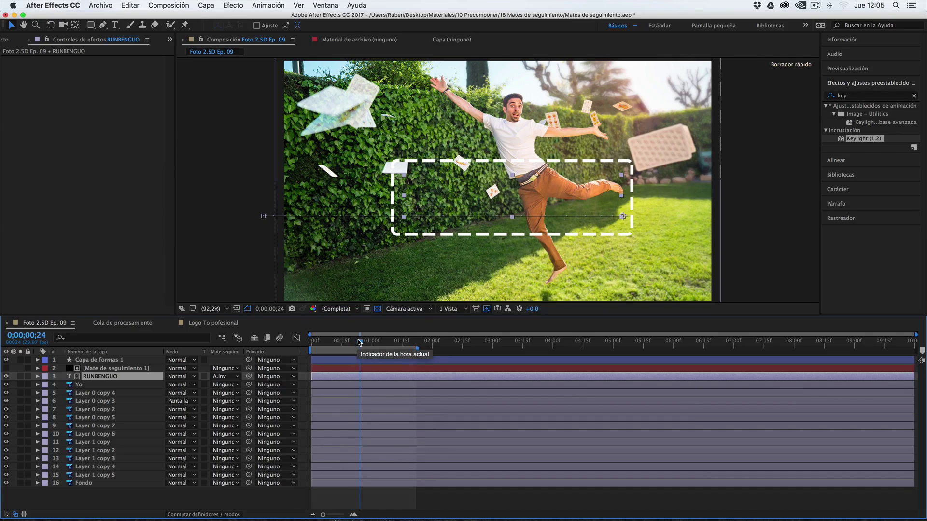
left_click_drag(360, 342, 329, 343)
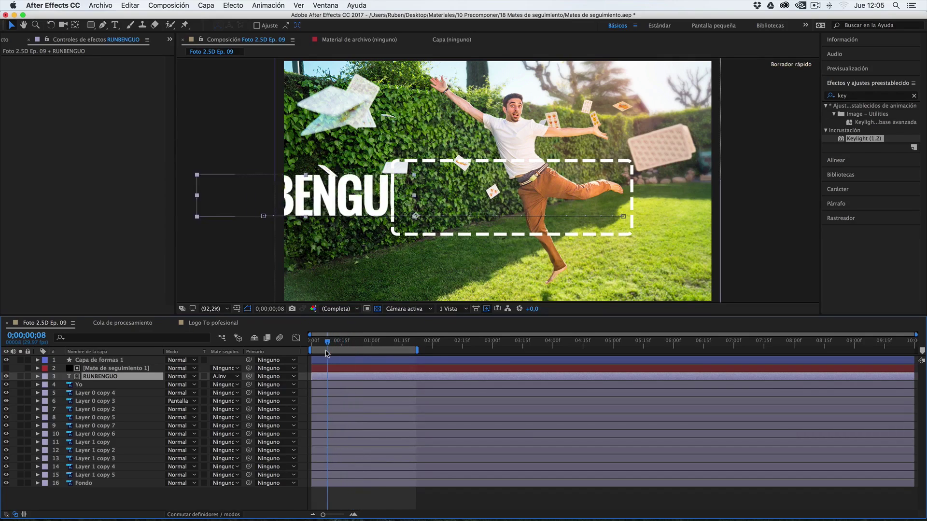
left_click(364, 341)
Set the RUNBENGUO layer's track matte back to Mate alfa and scrub to frame 0;00;00;21.
left_click(236, 377)
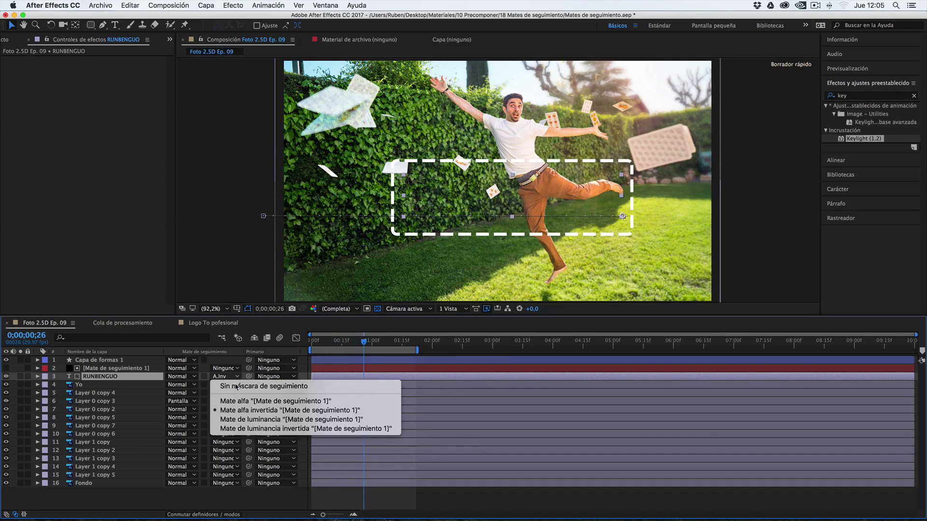
left_click(239, 404)
mouse_move(363, 342)
left_mouse_down()
mouse_move(317, 350)
mouse_move(354, 344)
left_mouse_up()
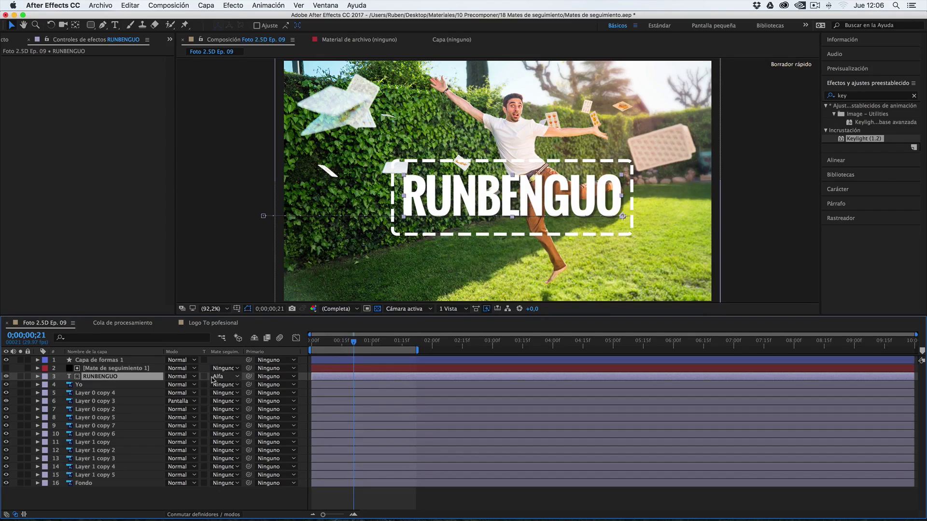
left_click(139, 369)
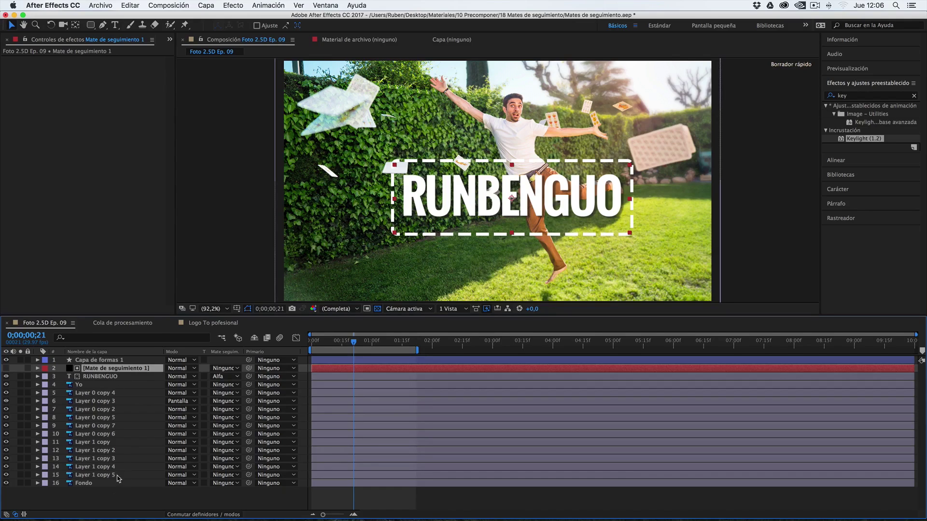
left_click(101, 386)
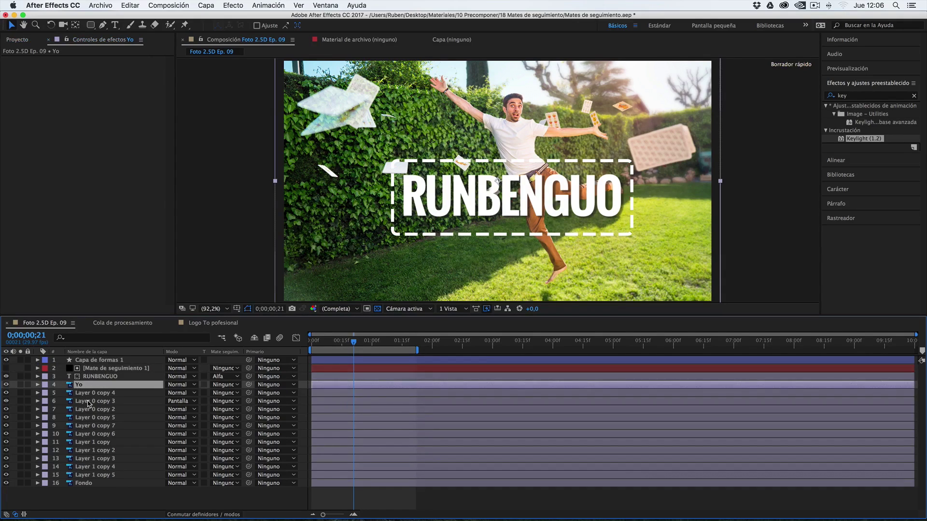
left_click(88, 403)
left_click(89, 426)
left_click(91, 442)
Precompose all layers from Yo down to Fondo, transferring all attributes to the new composition.
left_click(91, 483)
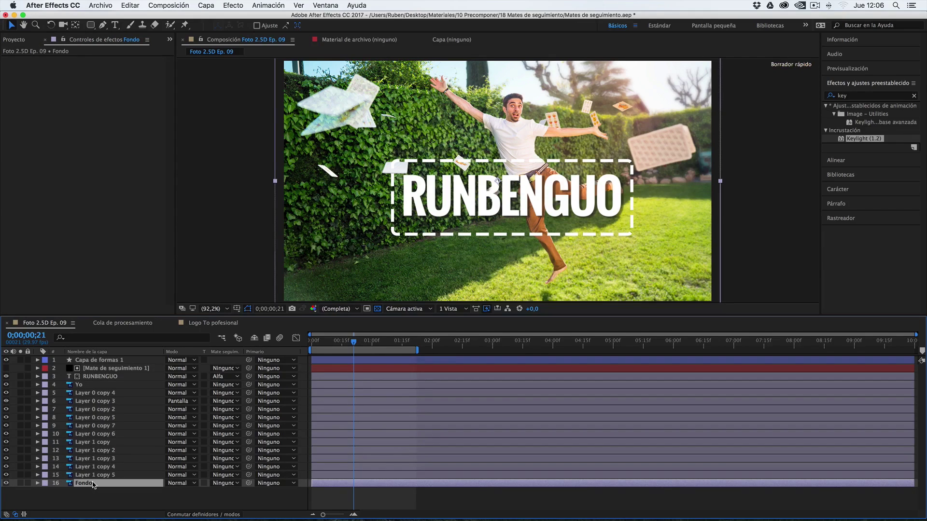
left_click(85, 385, "shift")
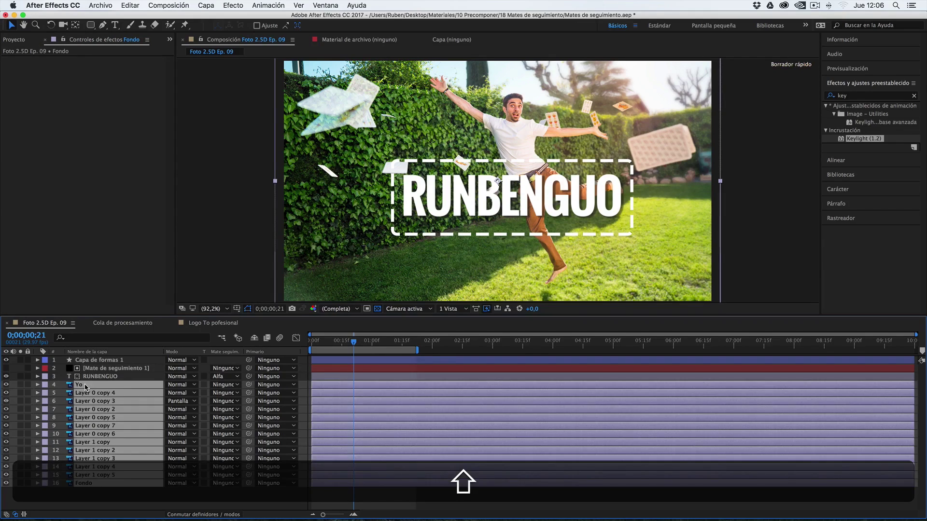
right_click(92, 386)
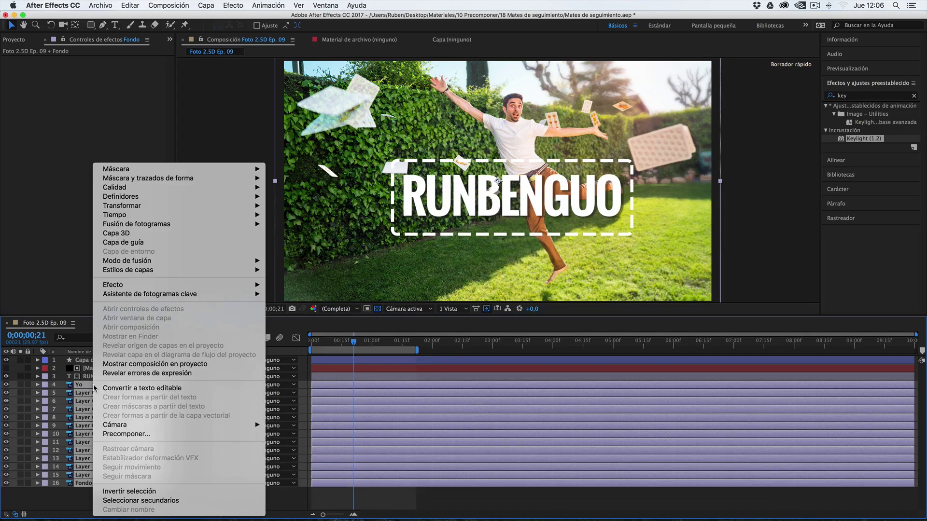
left_click(114, 434)
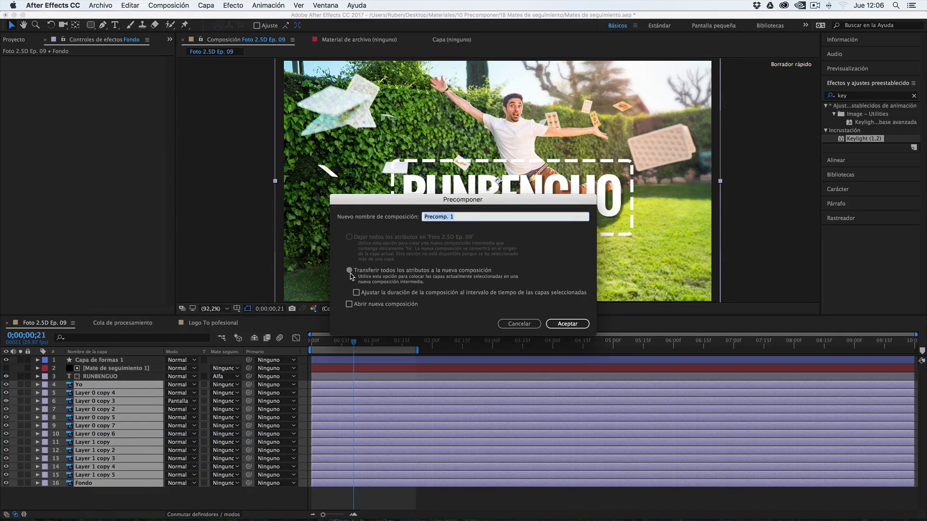
left_click(564, 325)
left_click(101, 395)
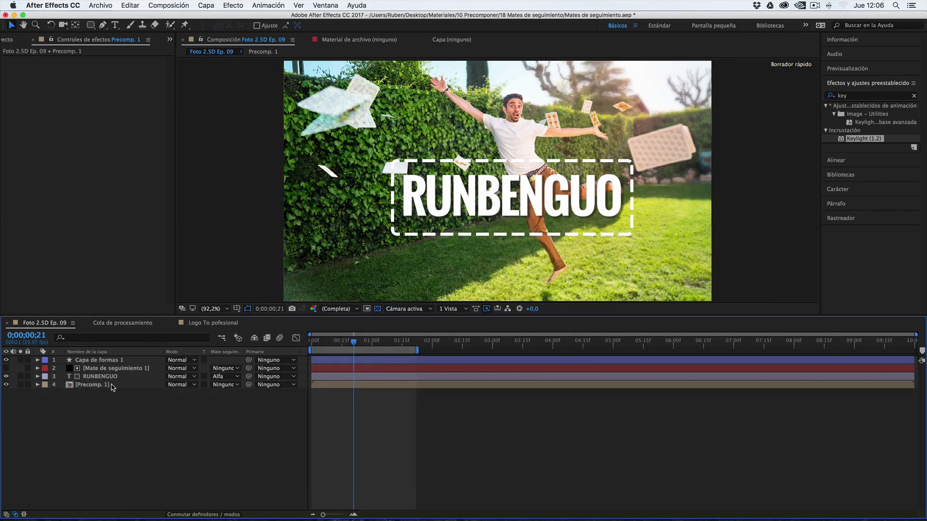
left_click(92, 389)
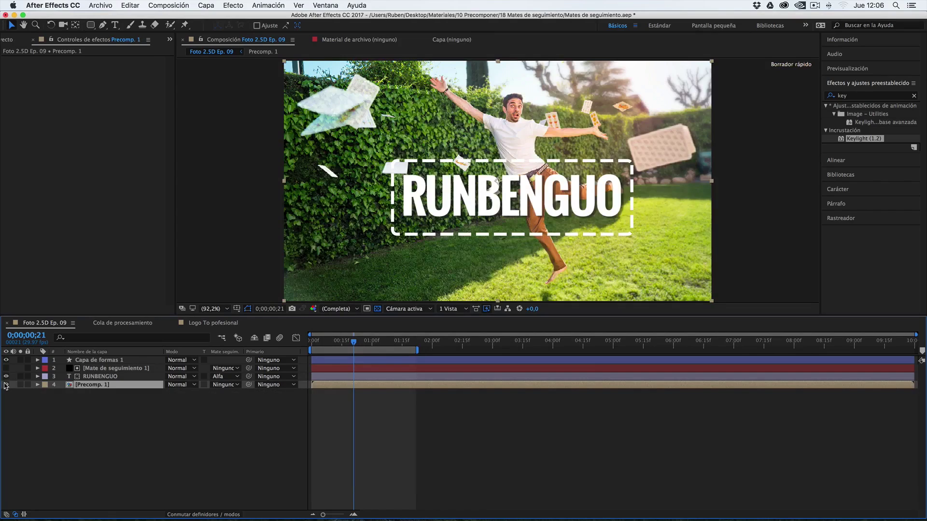
left_click(6, 385)
Precompose the Capa de formas 1, Mate de seguimiento 1 and RUNBENGUO layers together, transferring all attributes.
left_click(101, 376)
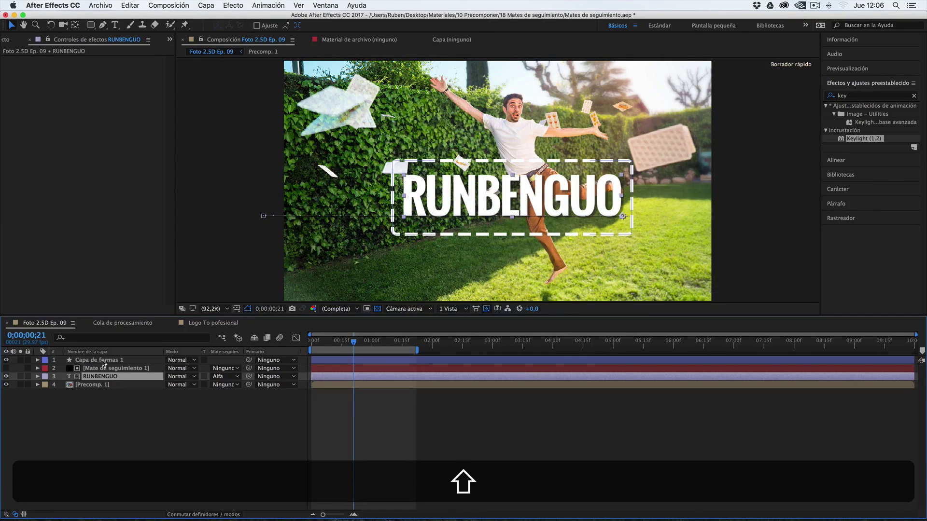
left_click(106, 361, "shift")
right_click(120, 361)
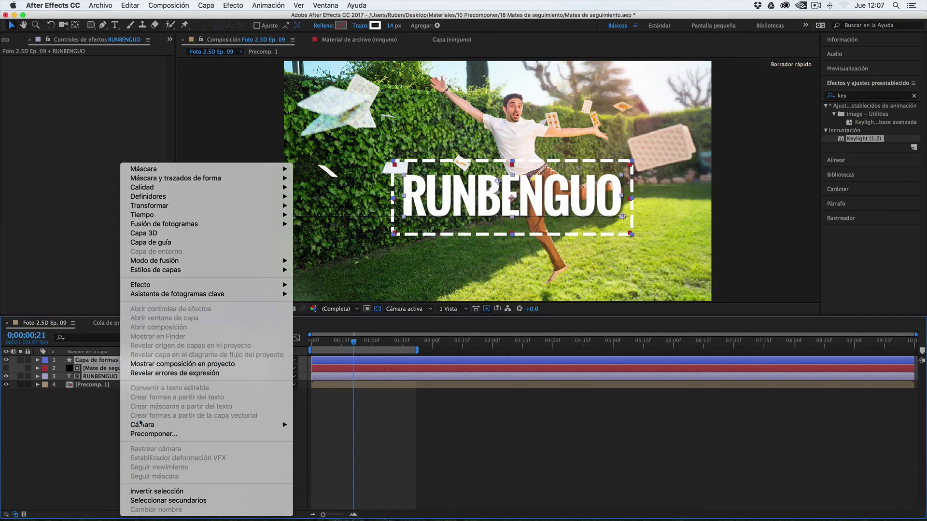
left_click(141, 437)
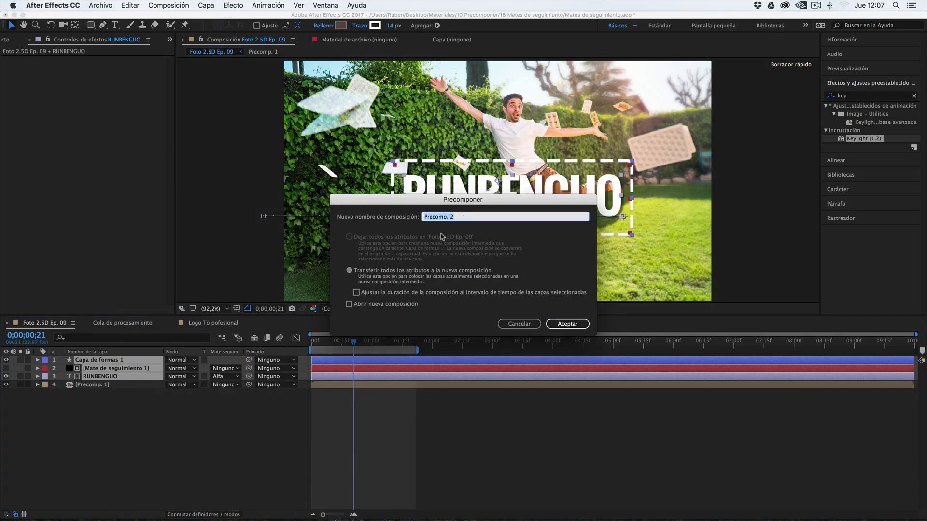
left_click(568, 324)
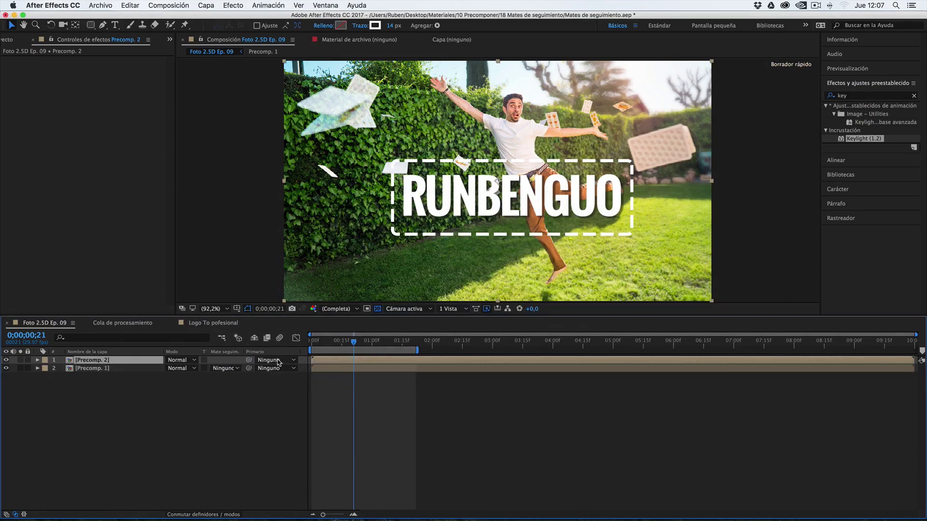
Toggle the visibility of each precomp and scrub the timeline to check what each one contains.
left_click(6, 360)
left_click(7, 360)
left_click_drag(345, 345, 374, 343)
left_click(91, 368)
left_click(7, 369)
left_click(6, 369)
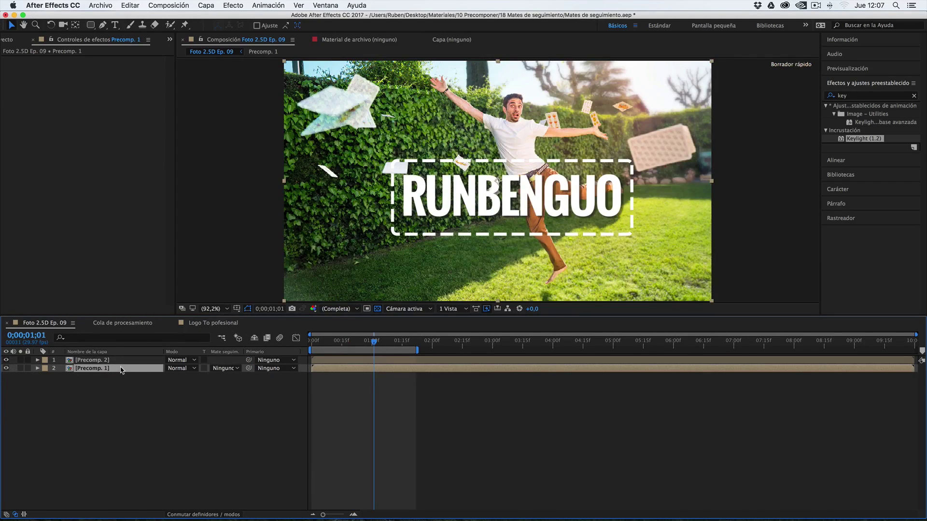
Set the Precomp. 1 layer's track matte to Mate de luminancia using Precomp. 2.
left_click(103, 381)
left_click(108, 369)
left_click(236, 369)
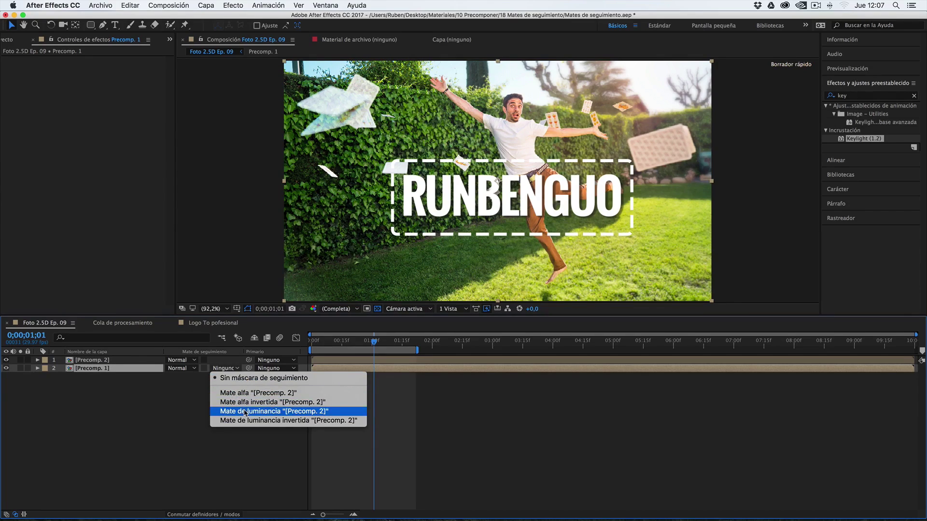
left_click(266, 415)
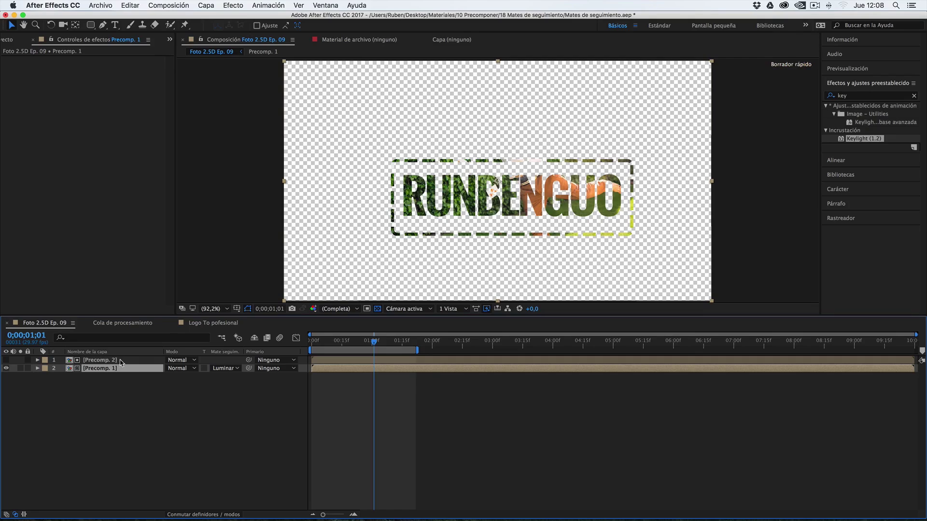
Switch the Precomp. 1 layer's track matte to inverted luminance and scrub the timeline to preview it.
left_click(236, 369)
left_click(248, 421)
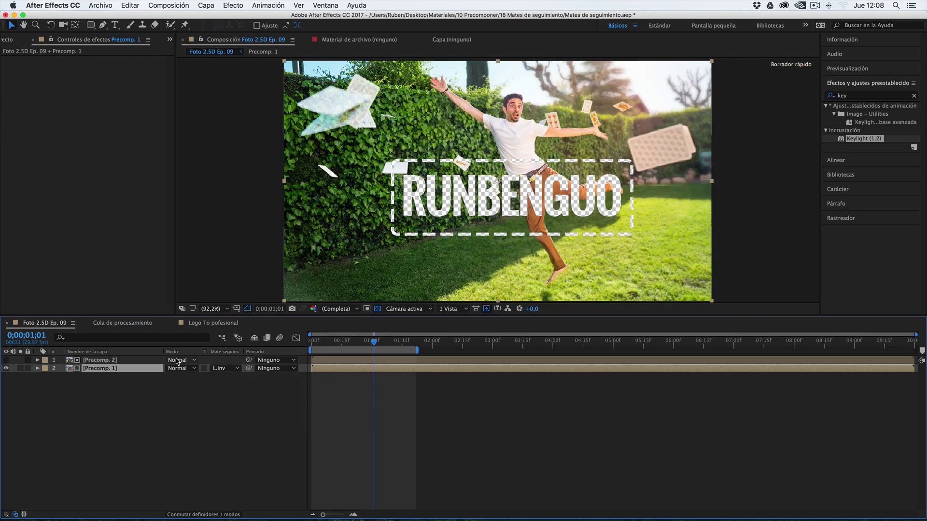
left_click_drag(317, 343, 363, 345)
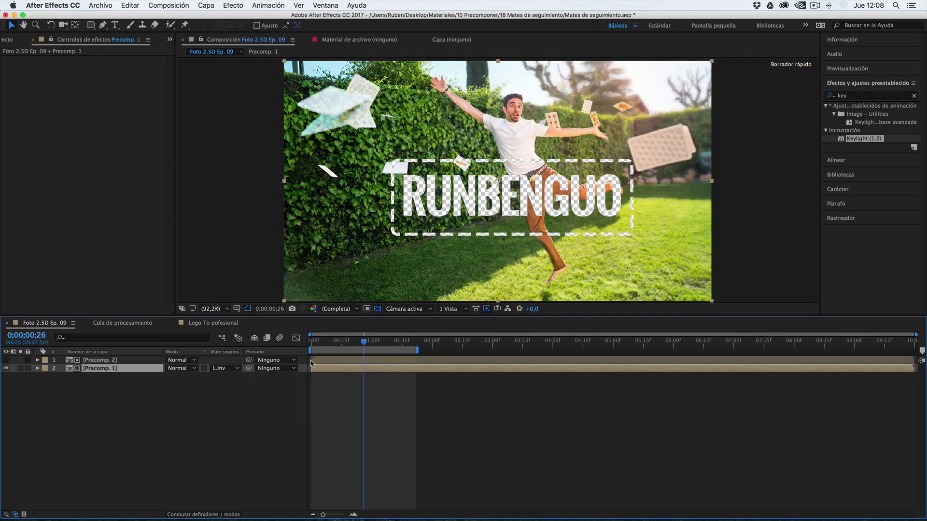
Set the Precomp. 1 layer's track matte back to Mate de luminancia and scrub the timeline to preview it.
left_click(233, 368)
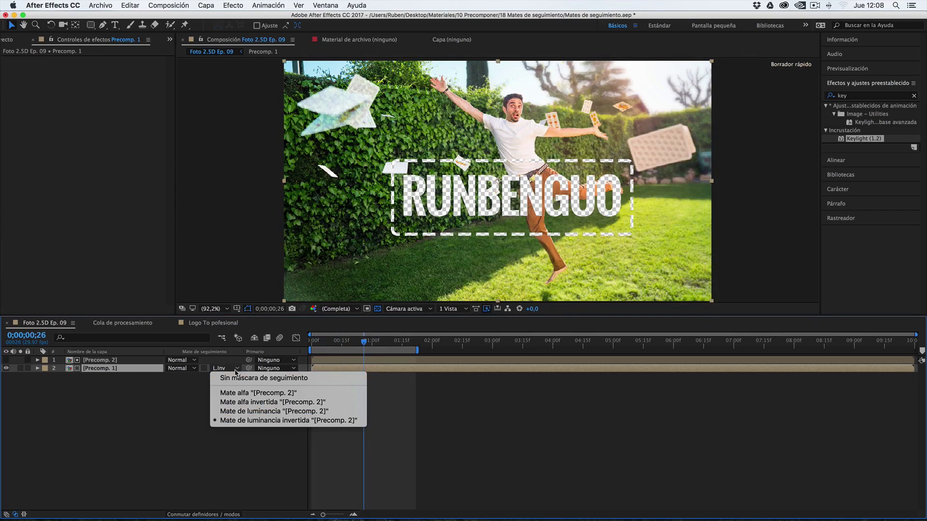
left_click(247, 413)
left_click_drag(320, 344, 371, 341)
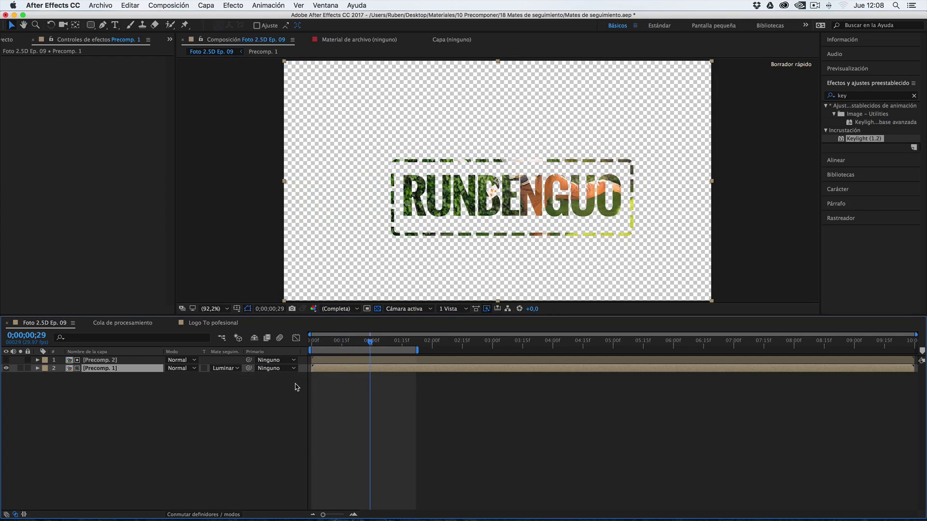
Review the track matte options of the Precomp. 1 layer and keep Mate de luminancia.
left_click(231, 368)
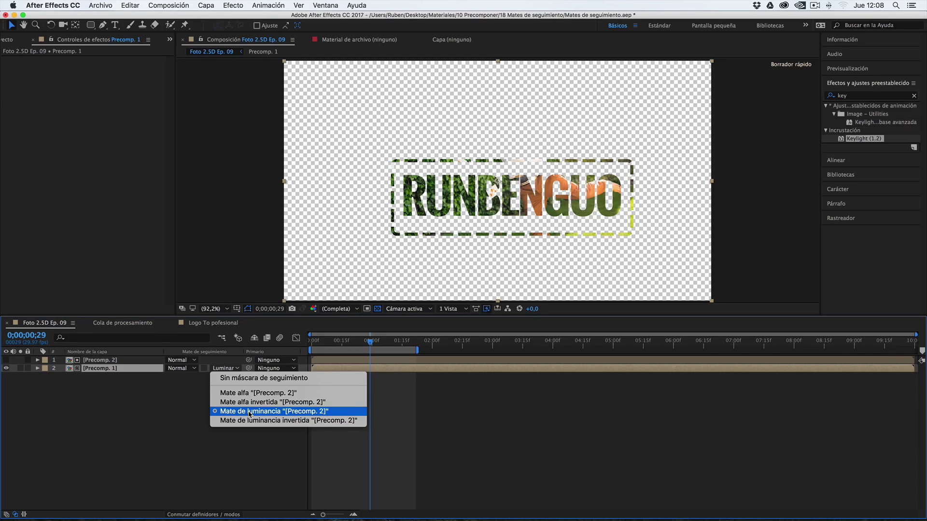
left_click(247, 411)
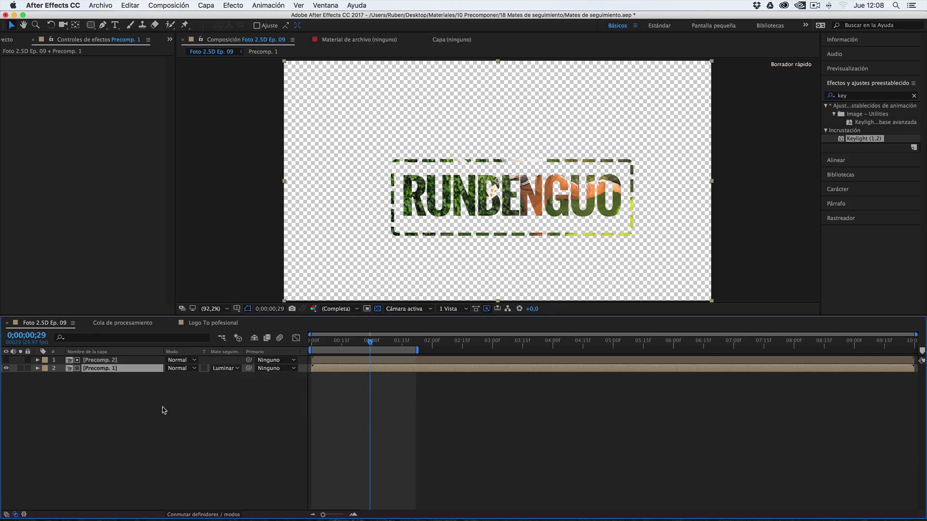
key("shift+super+2")
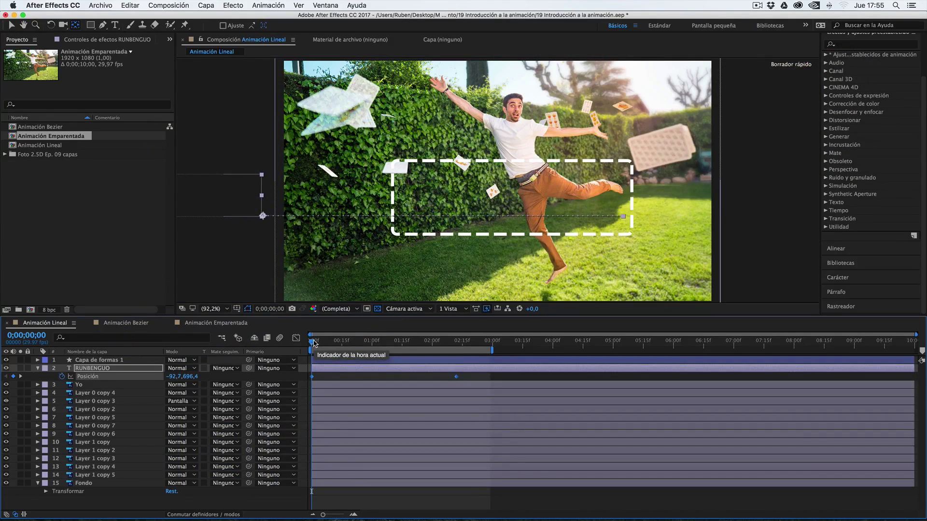
Play and scrub the RUNBENGUO title animation in Animación Lineal between its two Position keyframes to examine the movement.
key("space")
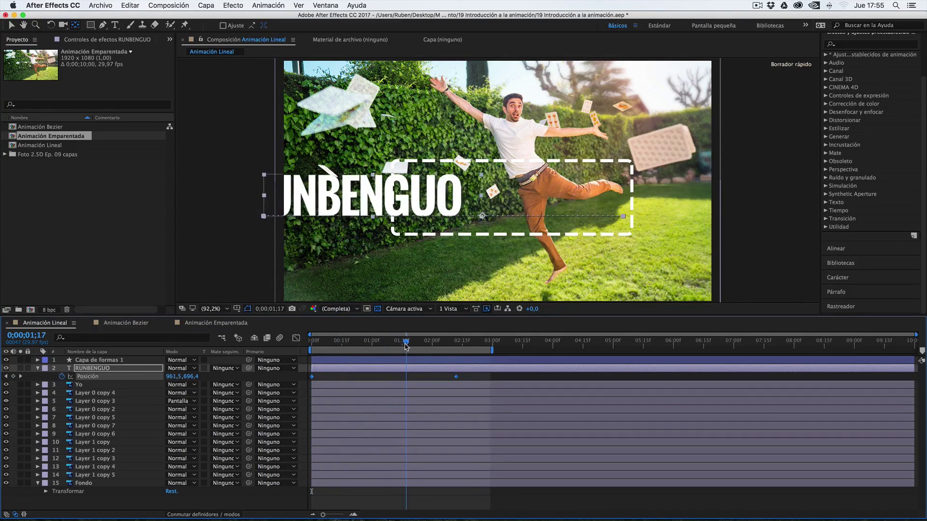
key("space")
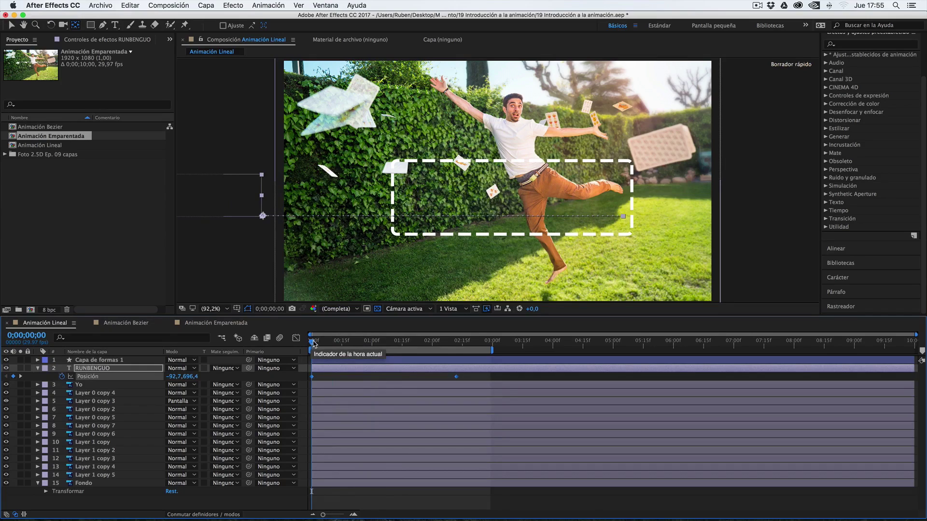
left_click_drag(311, 344, 305, 368)
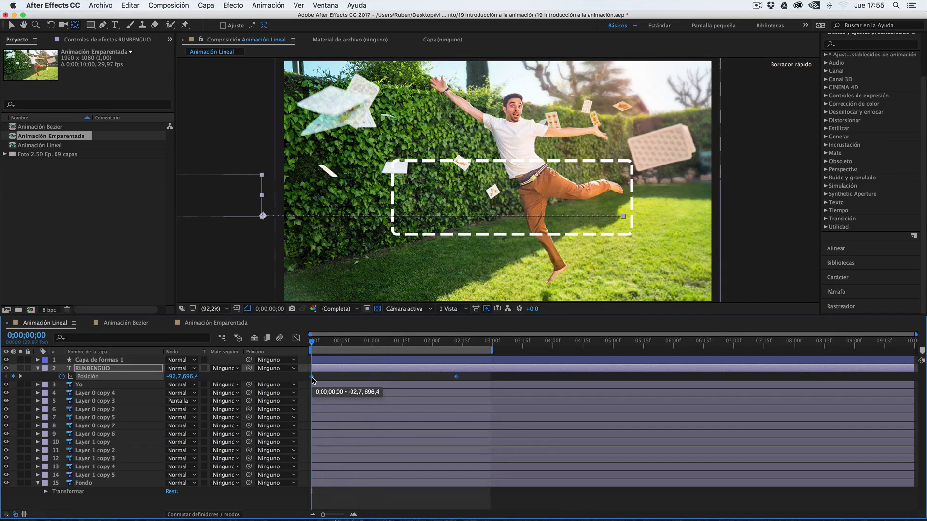
left_click(457, 344)
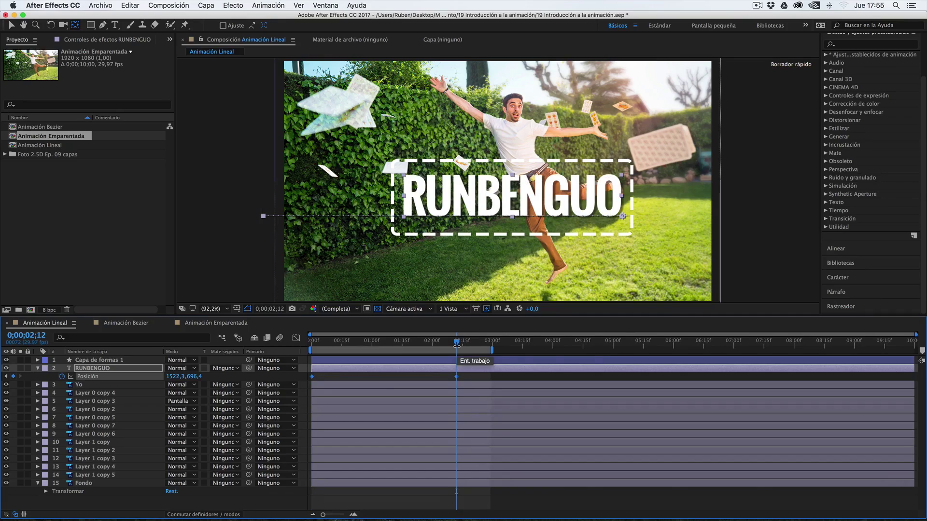
left_click_drag(456, 343, 280, 347)
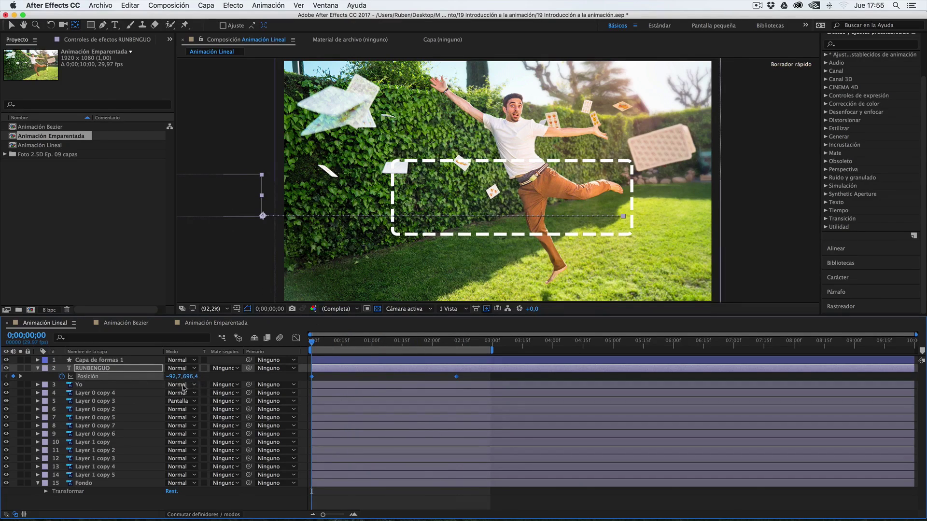
left_click_drag(328, 345, 457, 347)
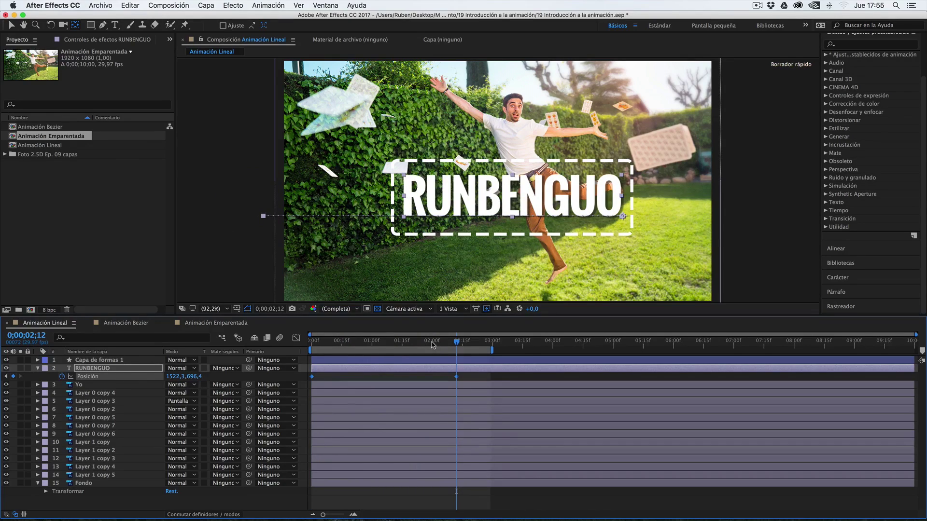
left_click(312, 343)
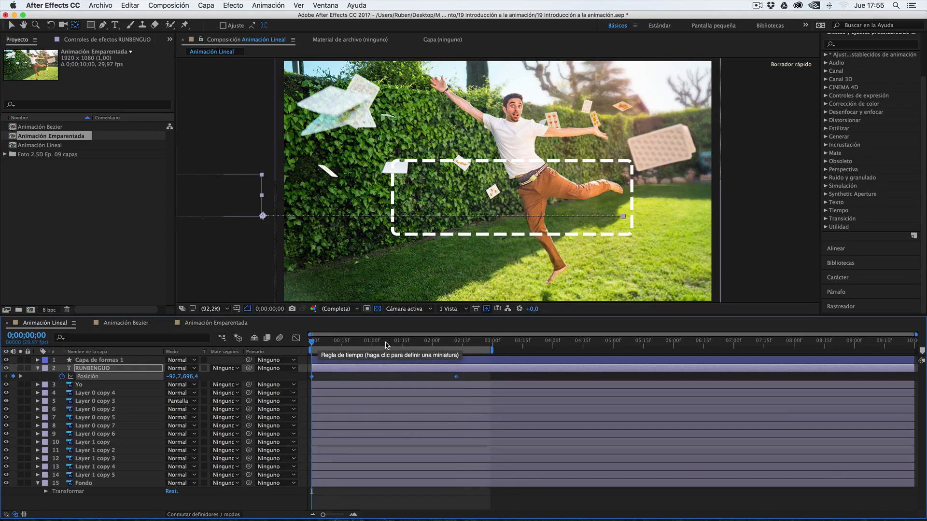
key("space")
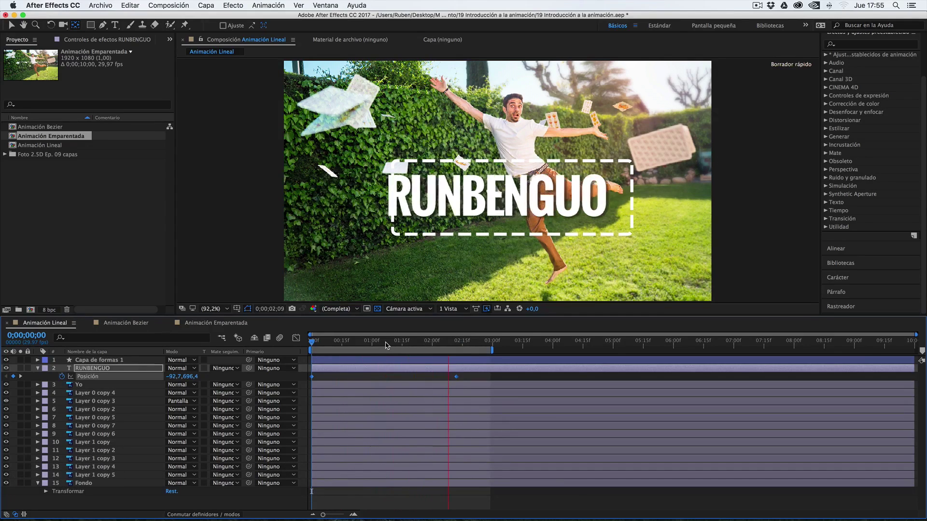
key("space")
left_click(382, 343)
left_click_drag(399, 343, 459, 343)
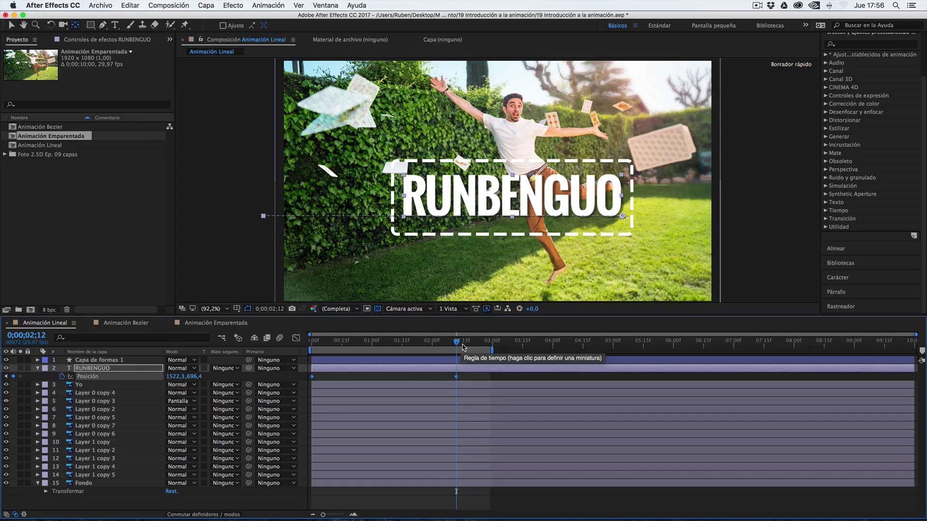
left_click_drag(340, 345, 311, 348)
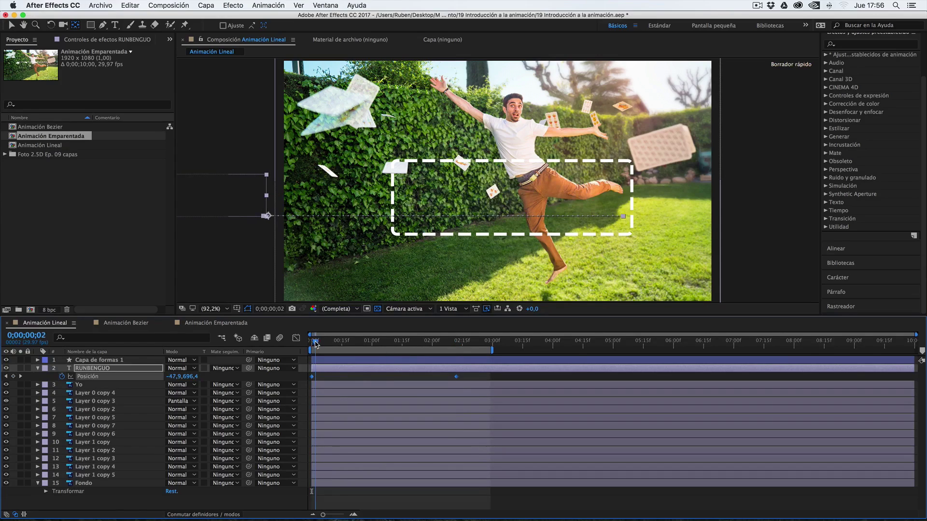
Look through the Animación Bezier and Animación Emparentada compositions and return to Animación Lineal.
left_click(149, 322)
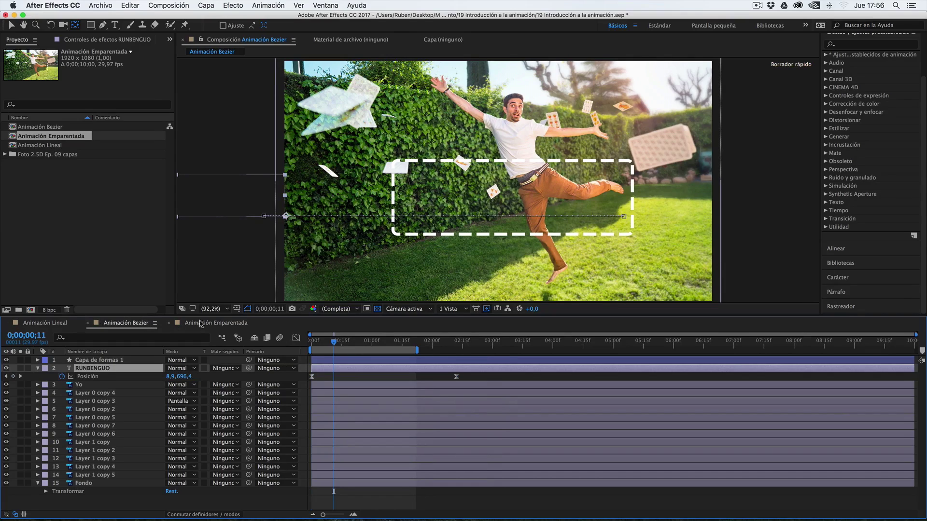
left_click(212, 323)
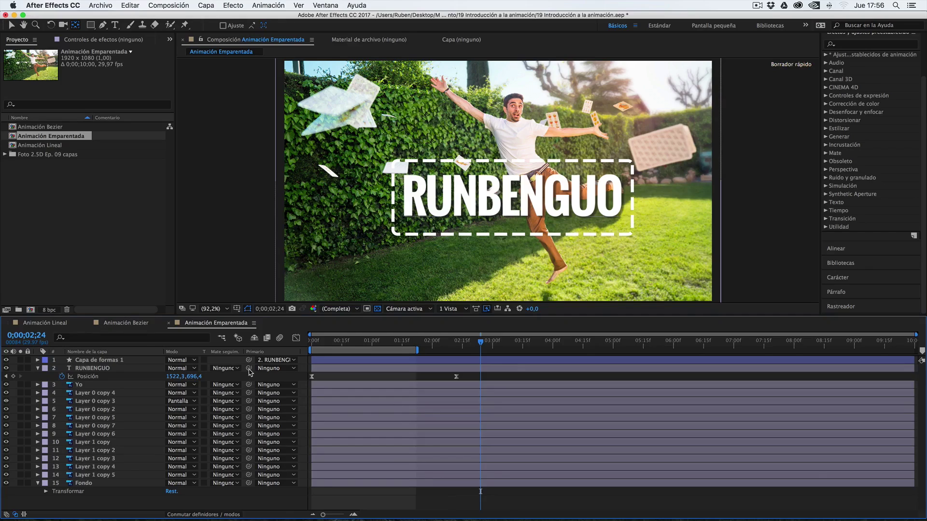
left_click(50, 323)
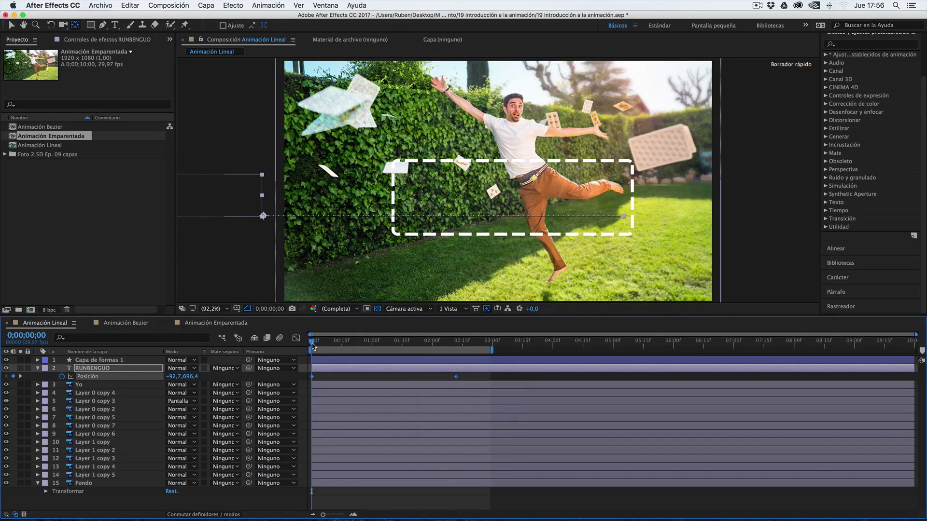
Replay the linear title motion from the start and scrub between the first and last Position keyframes to examine its speed.
left_click_drag(312, 344, 446, 351)
key("space")
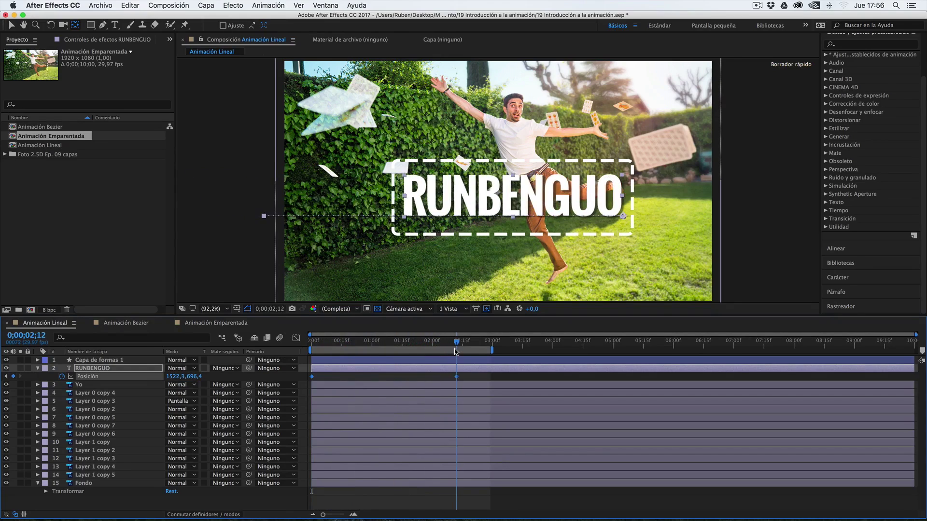
left_click_drag(425, 355, 455, 363)
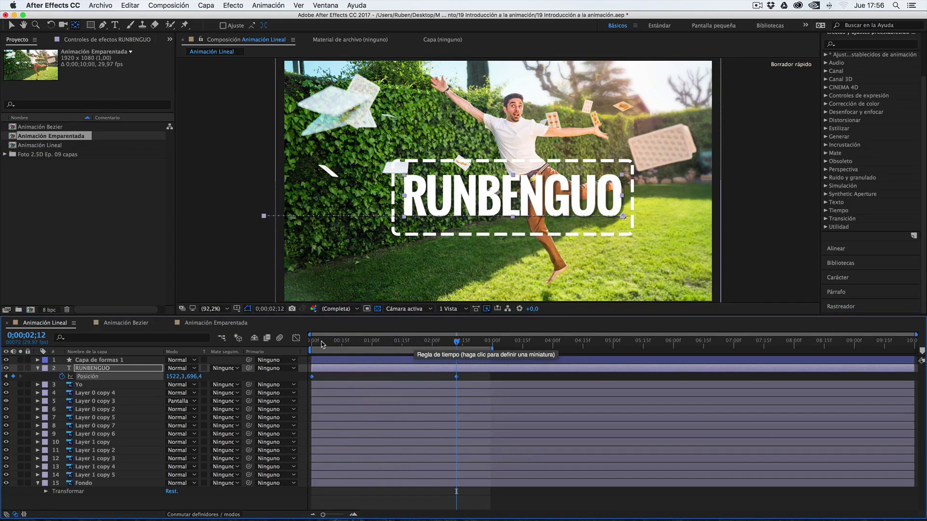
left_click_drag(323, 344, 310, 344)
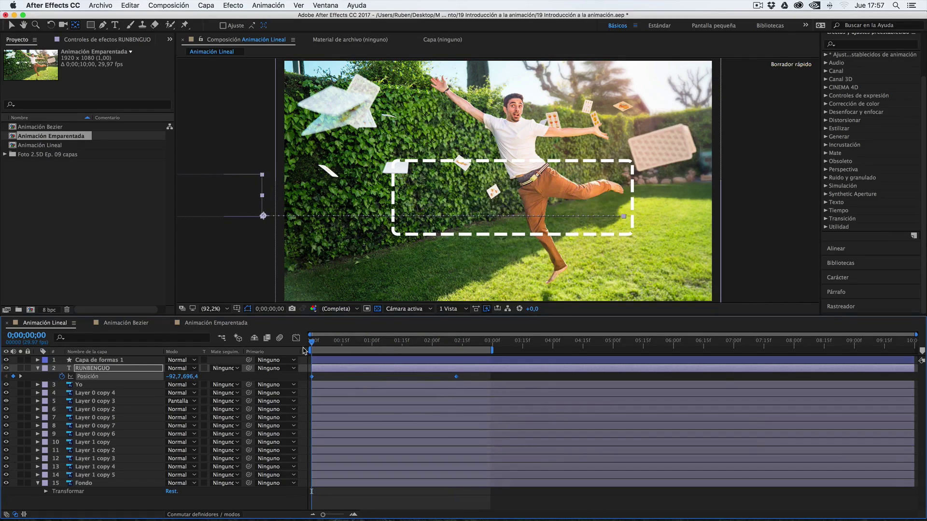
key("space")
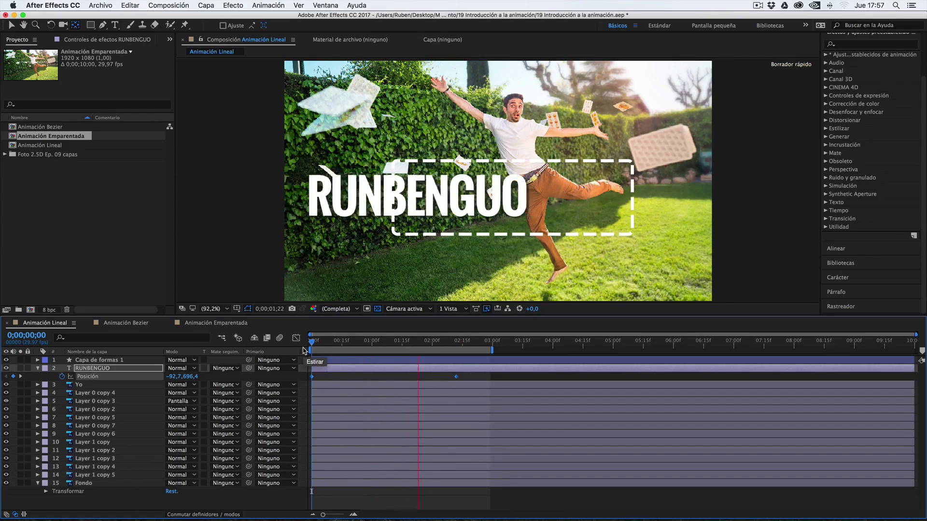
key("space")
left_click(316, 344)
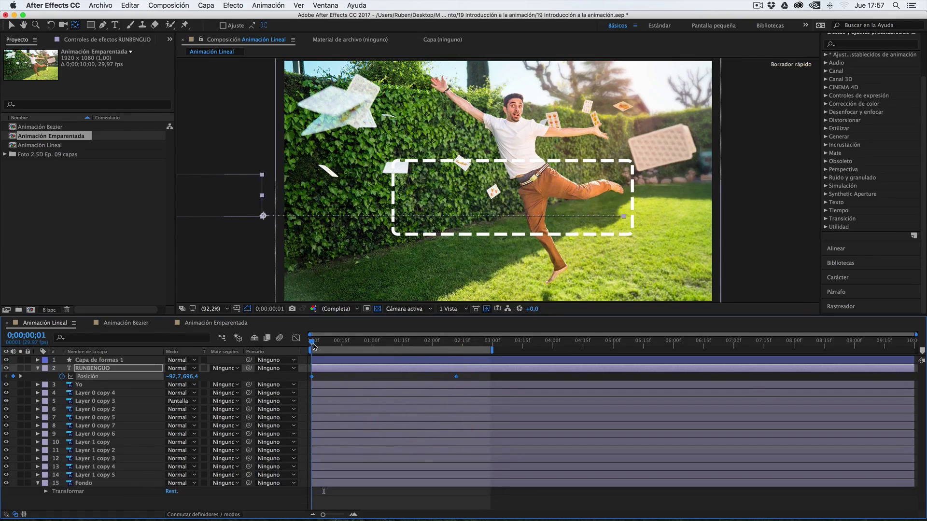
left_click_drag(318, 344, 448, 348)
left_click_drag(387, 344, 312, 344)
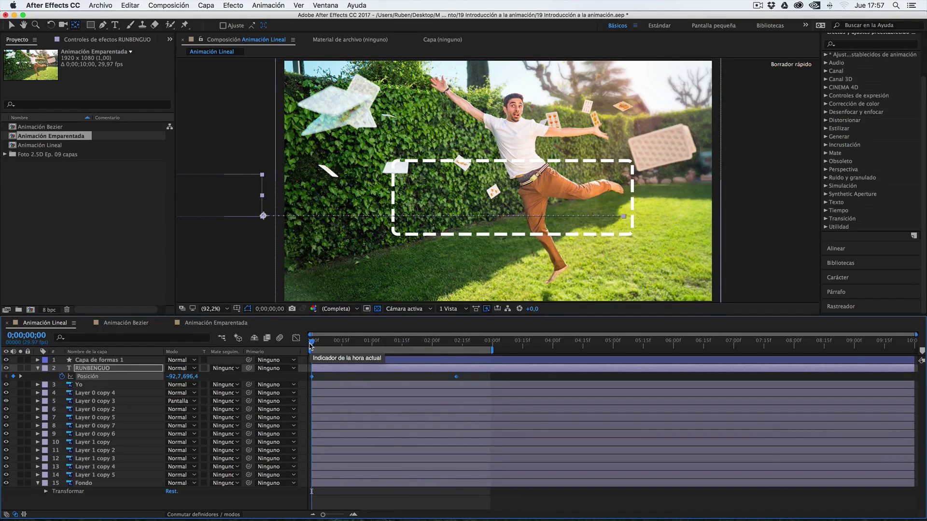
Compare the RUNBENGUO layer's Position keyframe shapes in Animación Lineal with those in Animación Bezier.
left_click(469, 381)
left_click(458, 378)
left_click(457, 380)
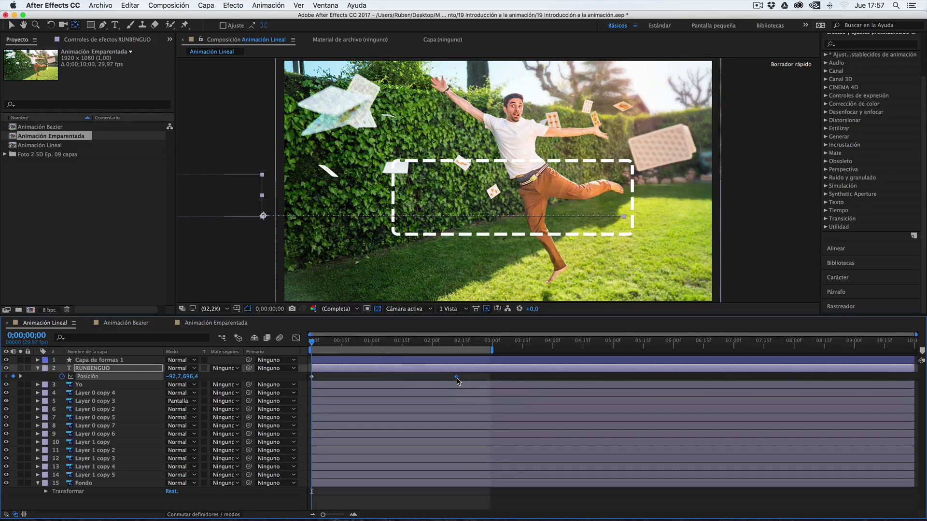
left_click(116, 323)
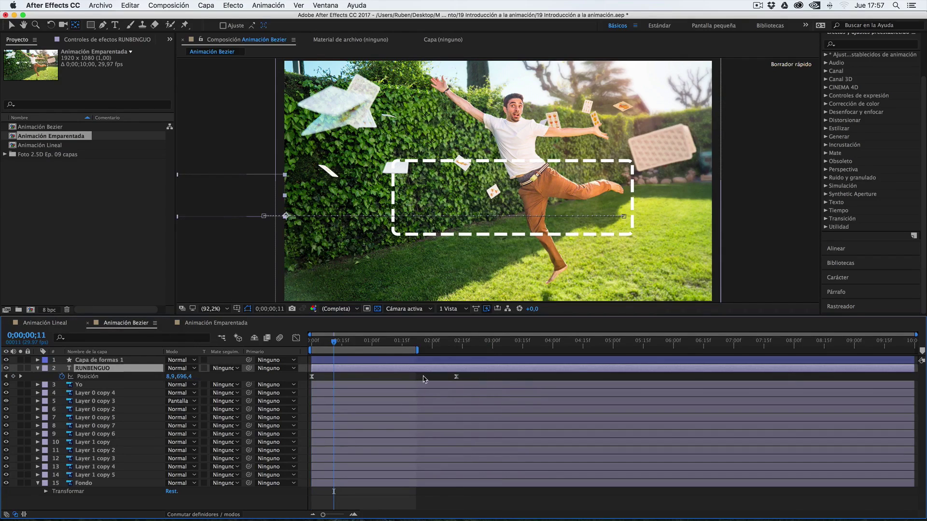
left_click(456, 377)
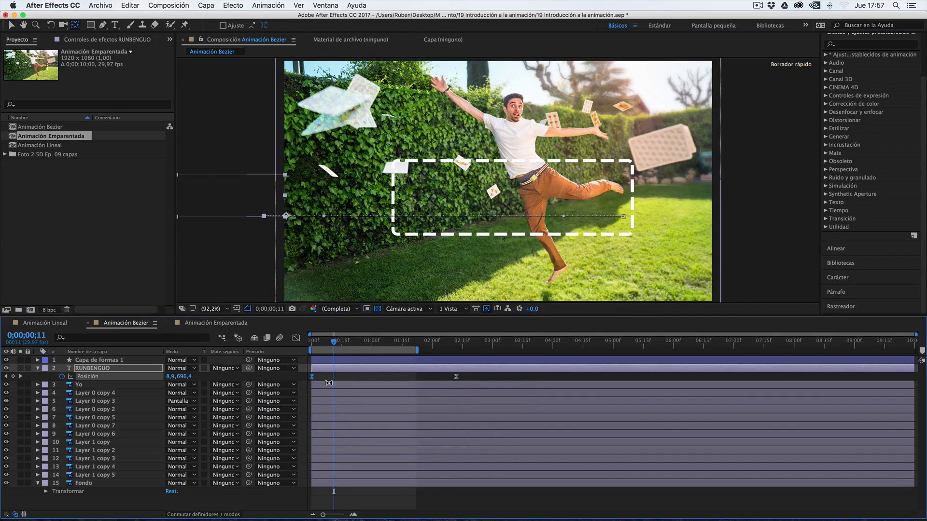
left_click(45, 323)
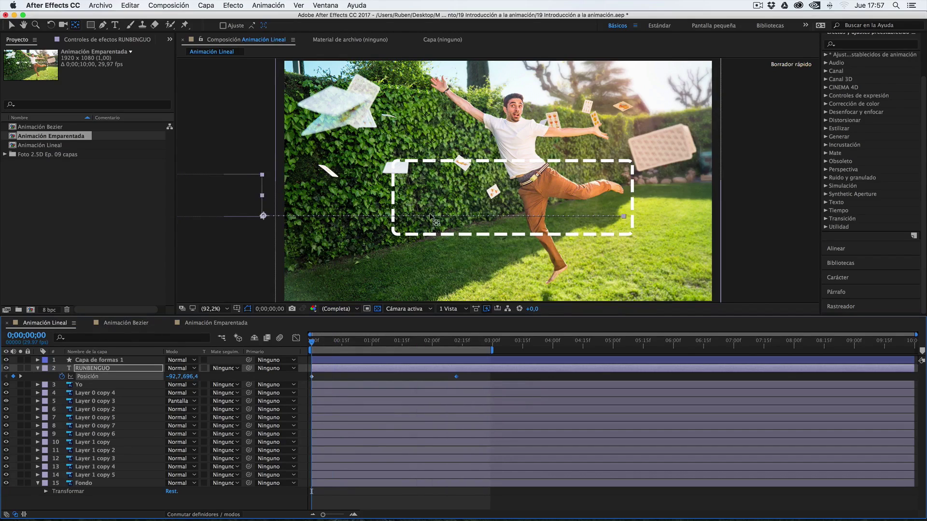
Select the end point of the title's motion path in Animación Lineal and scrub up to its keyframe at 0;00;02;12.
left_click(625, 219)
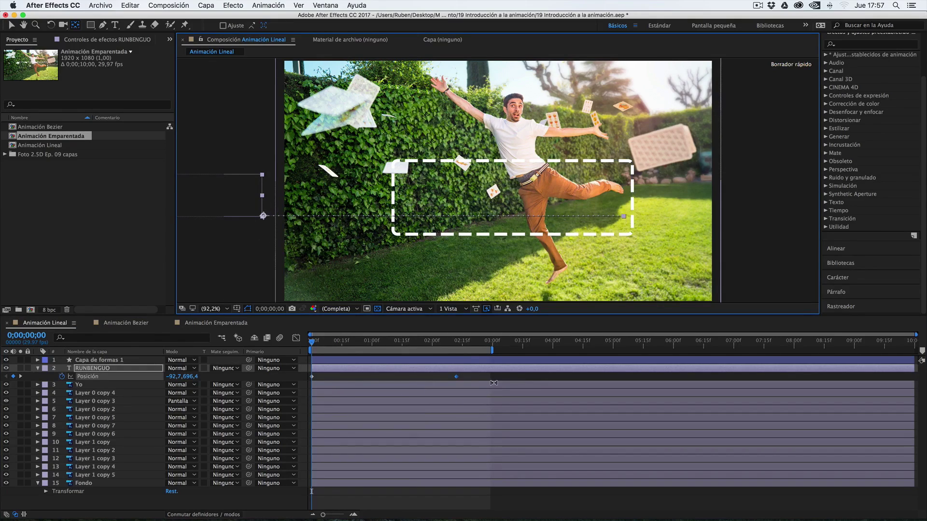
left_click_drag(447, 345, 347, 349)
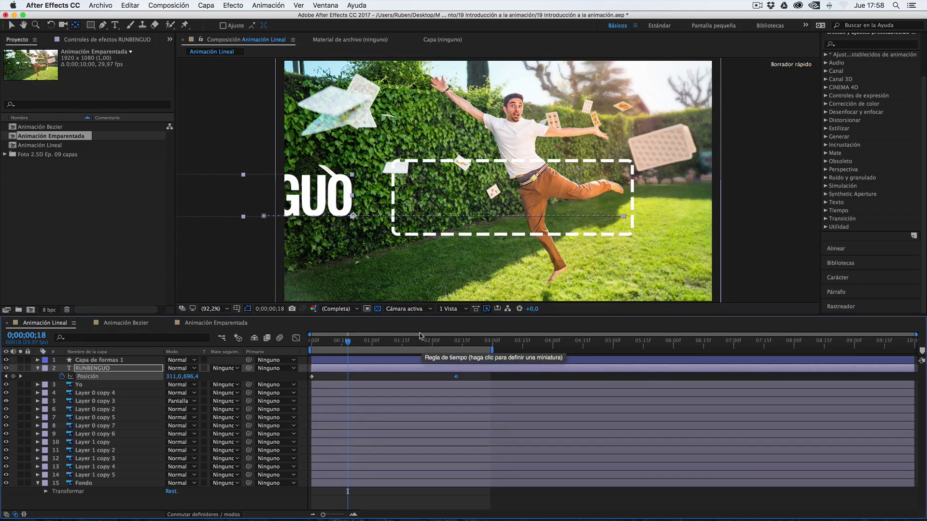
left_click_drag(347, 342, 457, 343)
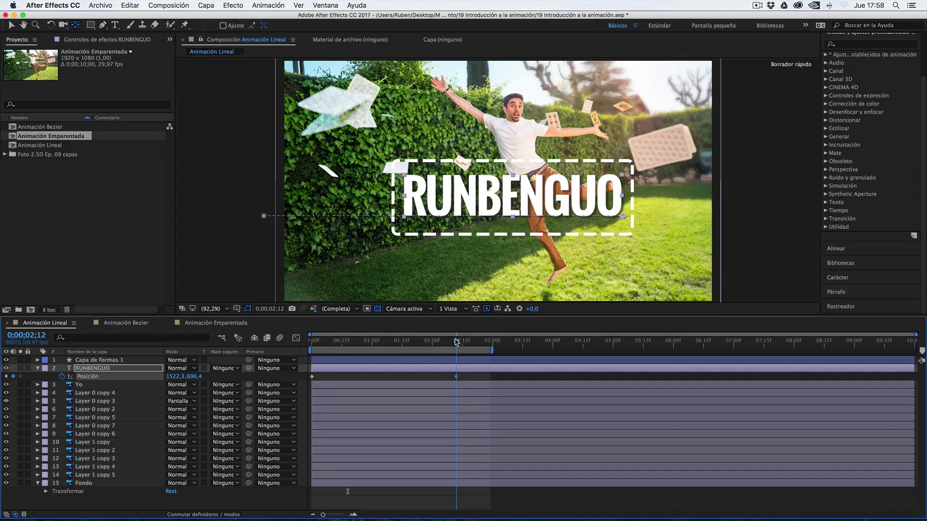
Preview the title motion in Animación Bezier and end the work area just after the last Position keyframe, at about 02:15f.
left_click(116, 324)
key("Home")
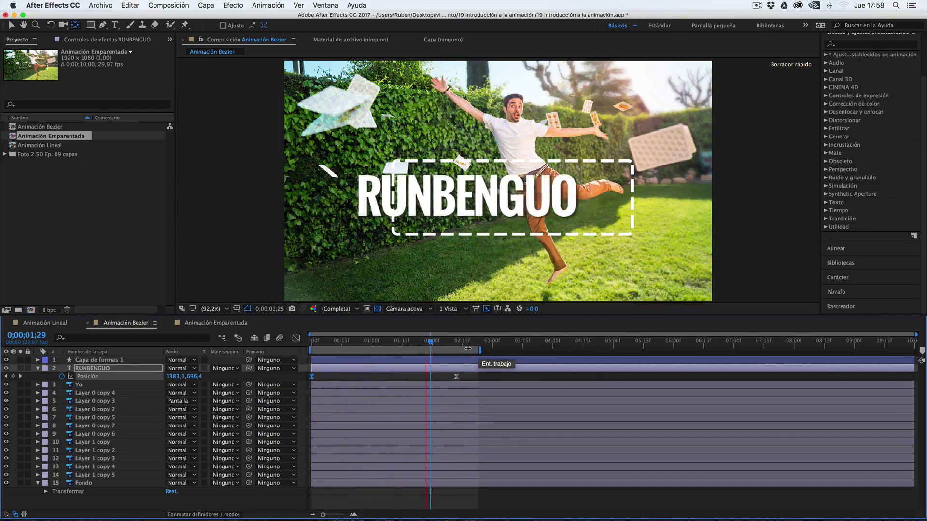
left_click(465, 343)
left_click_drag(465, 343, 456, 344)
left_click(413, 342)
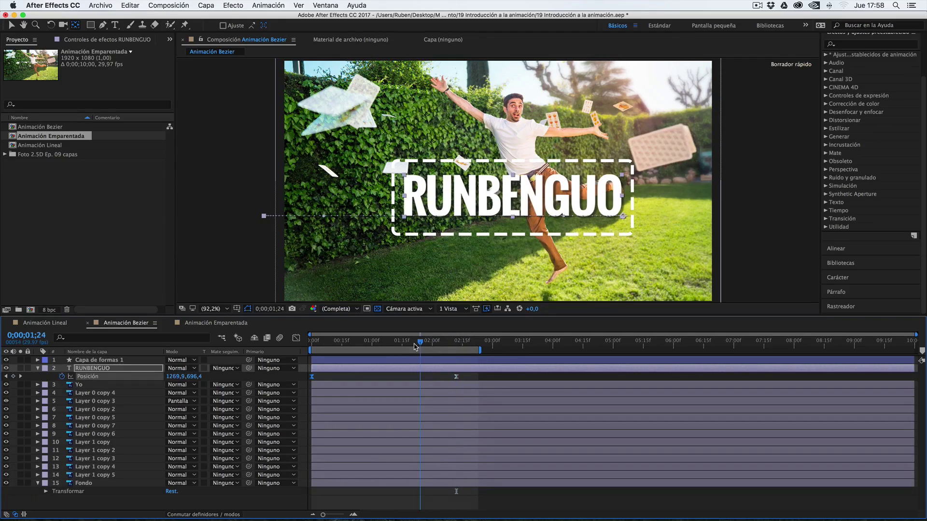
left_click_drag(480, 351, 464, 354)
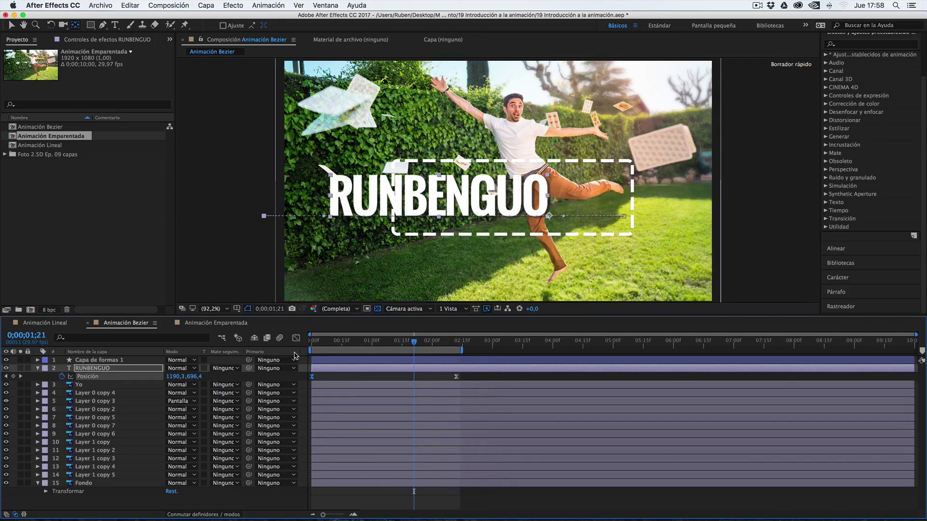
Return the Animación Bezier timeline to 0;00;00;00 and select all Position keyframes of the RUNBENGUO layer.
left_click(317, 344)
left_click(317, 344)
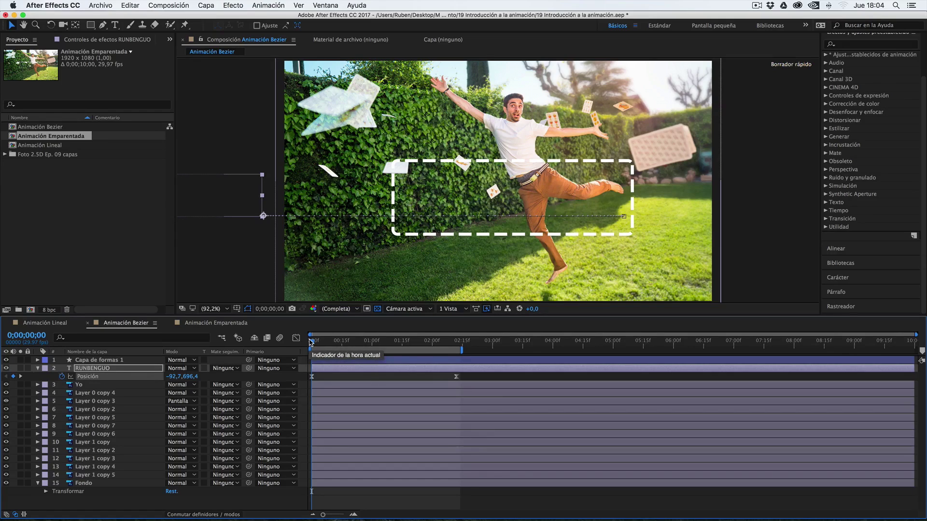
key("Return")
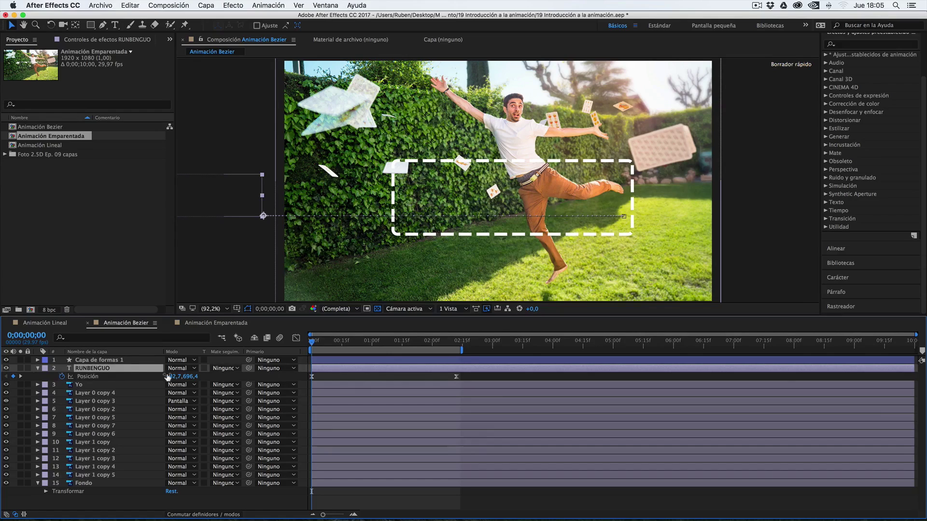
left_click(95, 376)
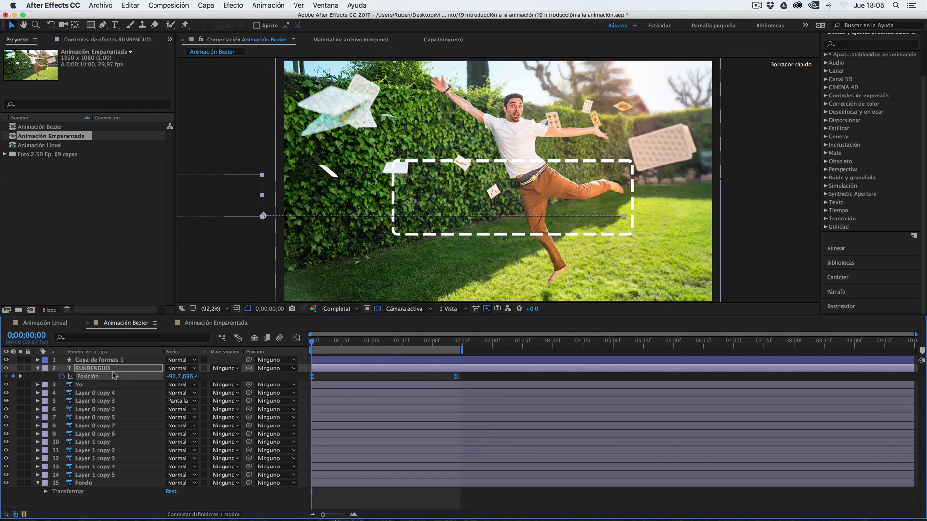
Show the speed graph of RUNBENGUO's Position in Animación Bezier and preview the title's movement along the curve.
left_click(296, 338)
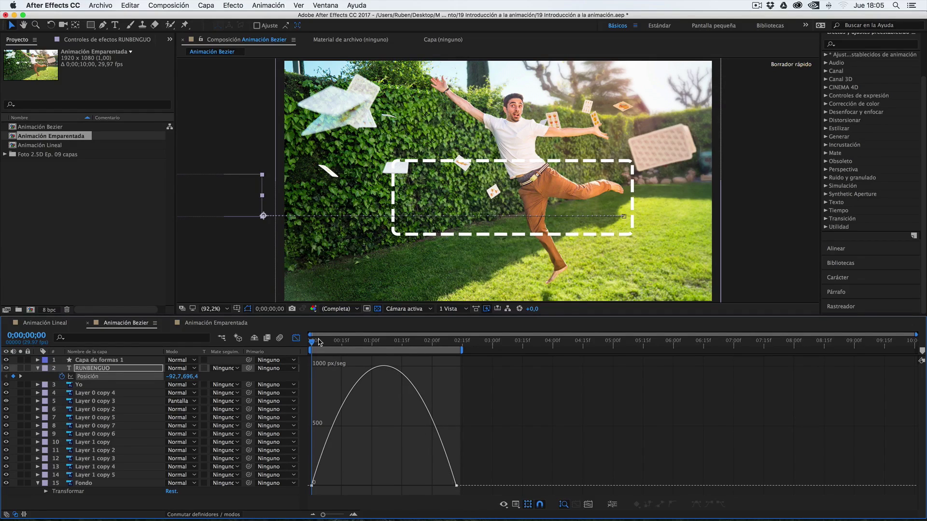
left_click_drag(312, 341, 334, 341)
key("space")
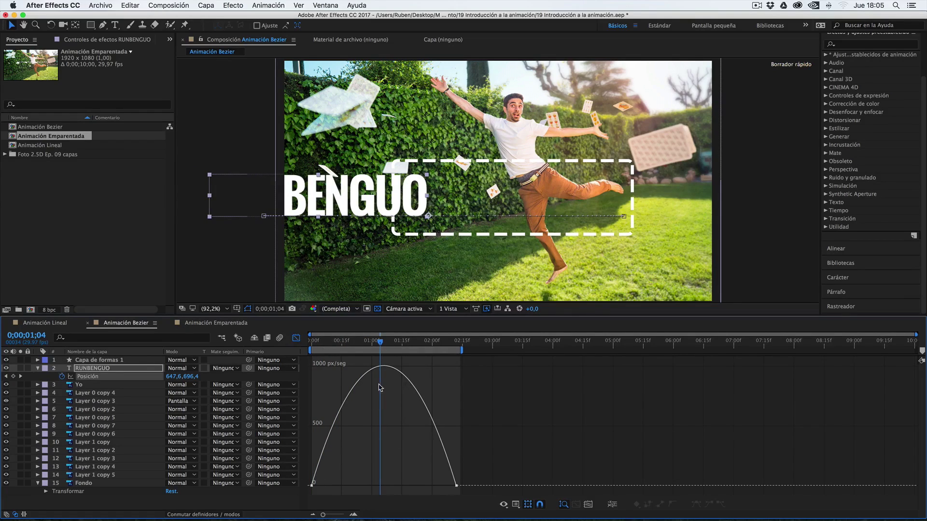
Show RUNBENGUO's Position speed graph in Animación Lineal and scrub from 0;00;00;00 to the last keyframe at 0;00;02;12.
left_click(44, 322)
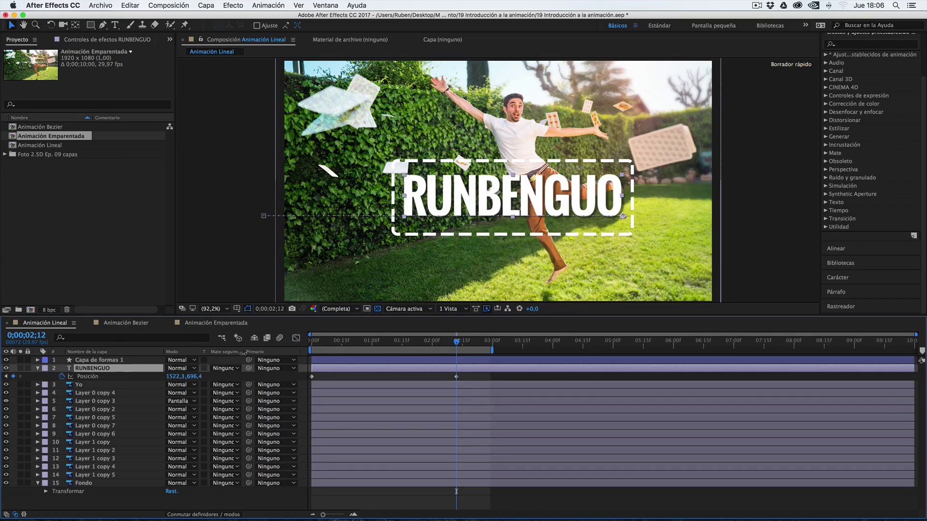
left_click(297, 338)
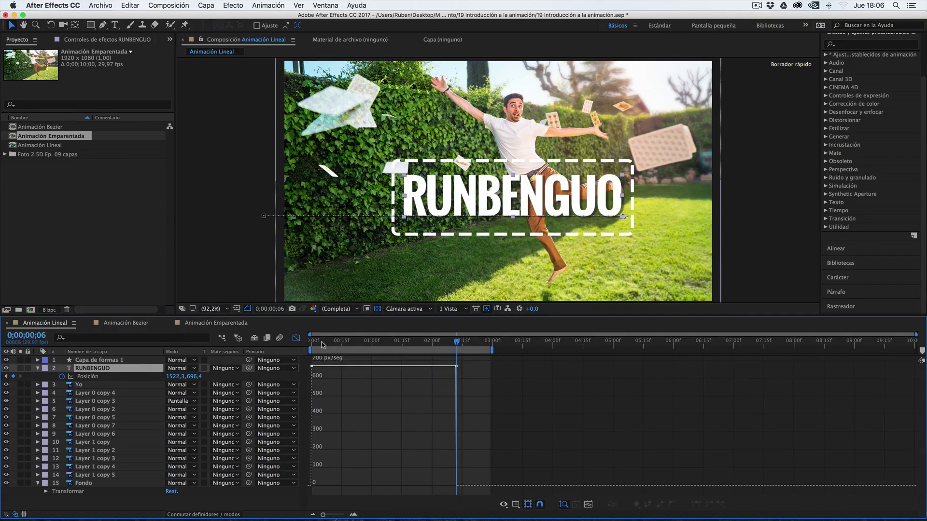
left_click(314, 347)
mouse_move(314, 347)
left_mouse_down()
mouse_move(334, 348)
mouse_move(310, 354)
left_mouse_up()
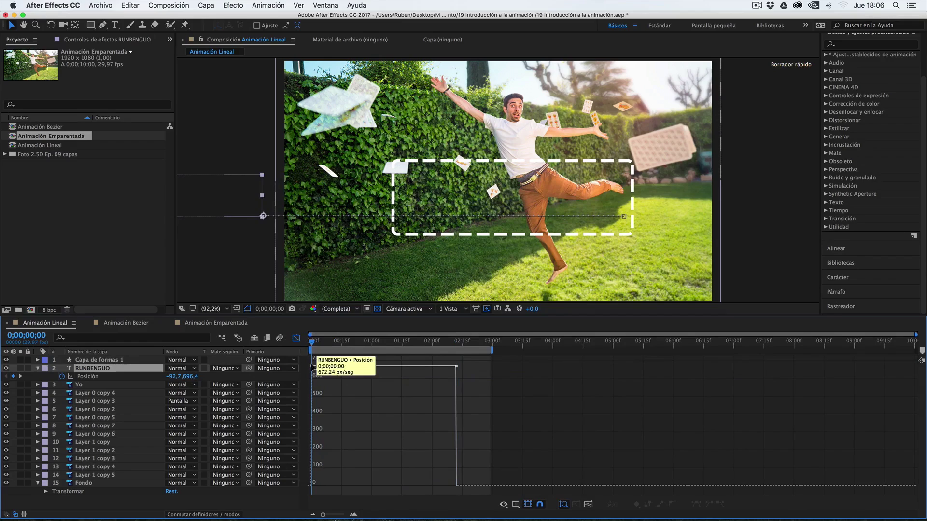
mouse_move(313, 368)
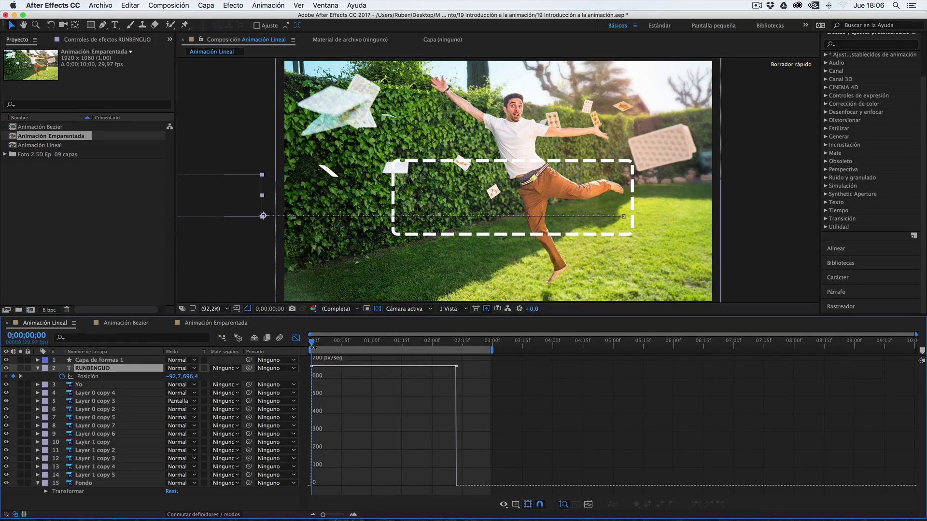
left_click_drag(312, 343, 455, 354)
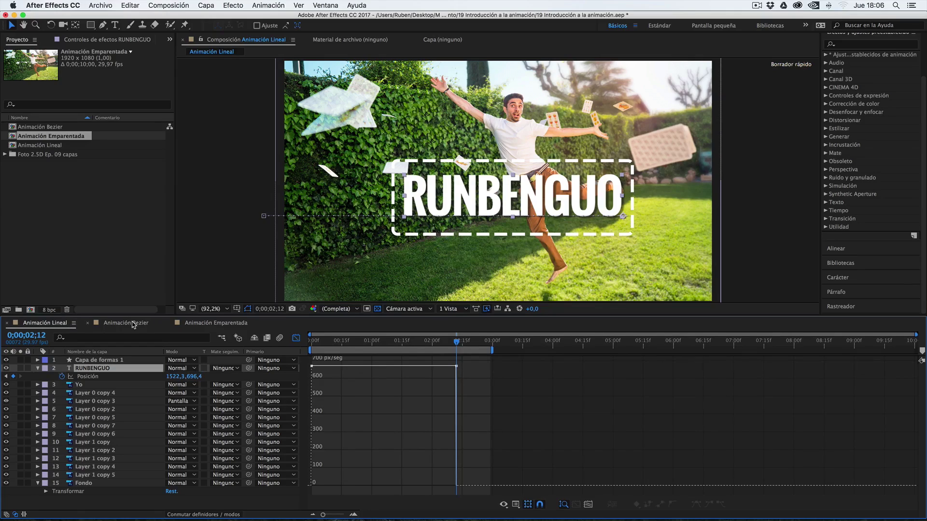
In Animación Emparentada, scrub to 0;00;02;12 and check which keyframes the RUNBENGUO and Capa de formas 1 layers have.
left_click(221, 323)
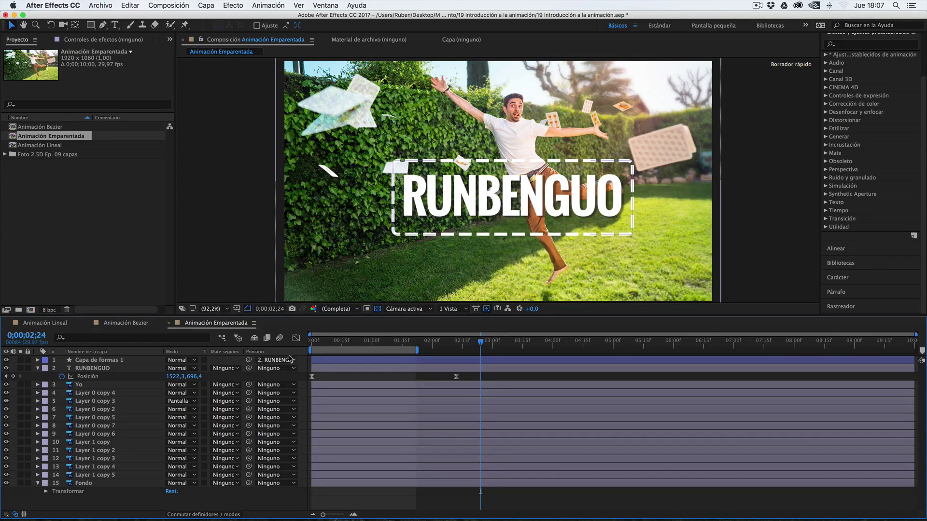
left_click_drag(342, 340, 457, 351)
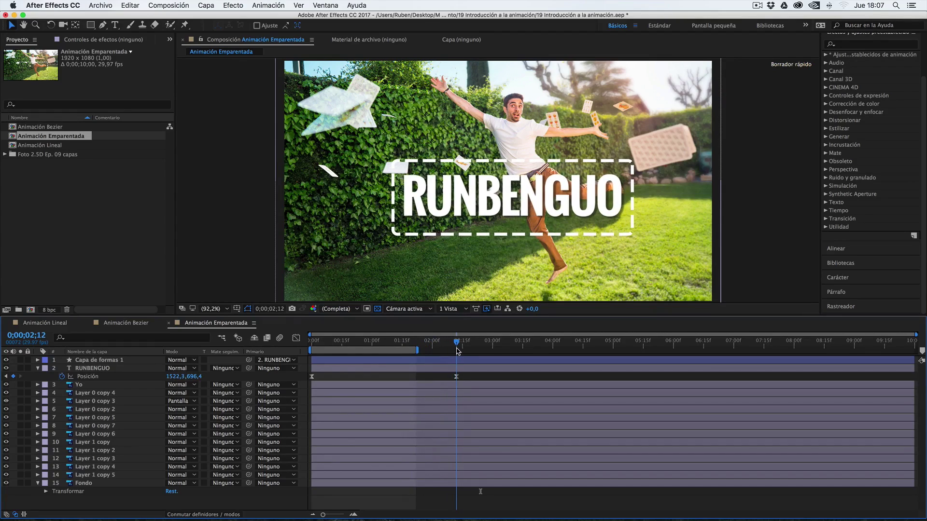
left_click(104, 362)
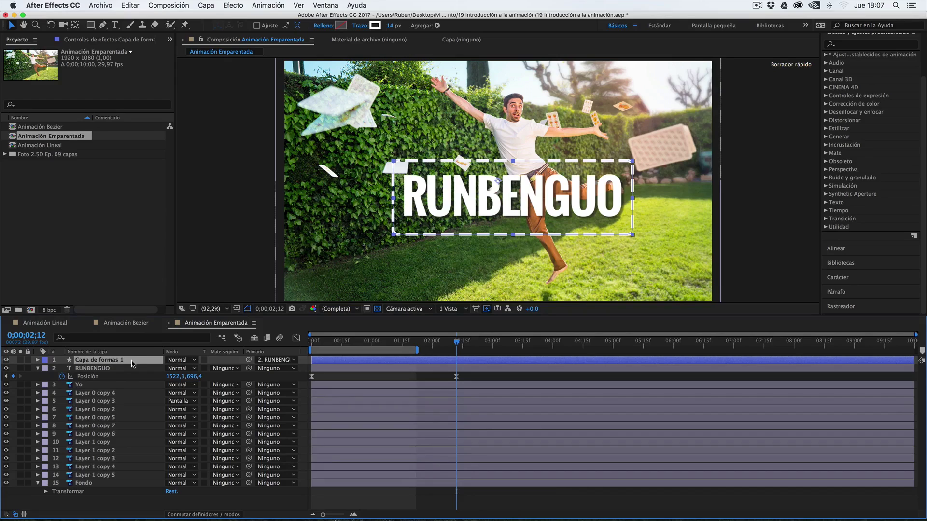
key("u")
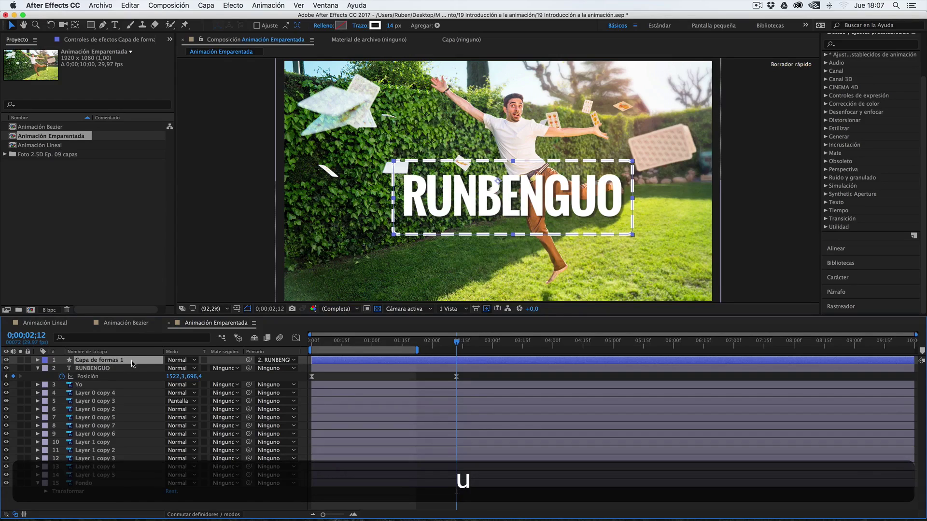
left_click(87, 369)
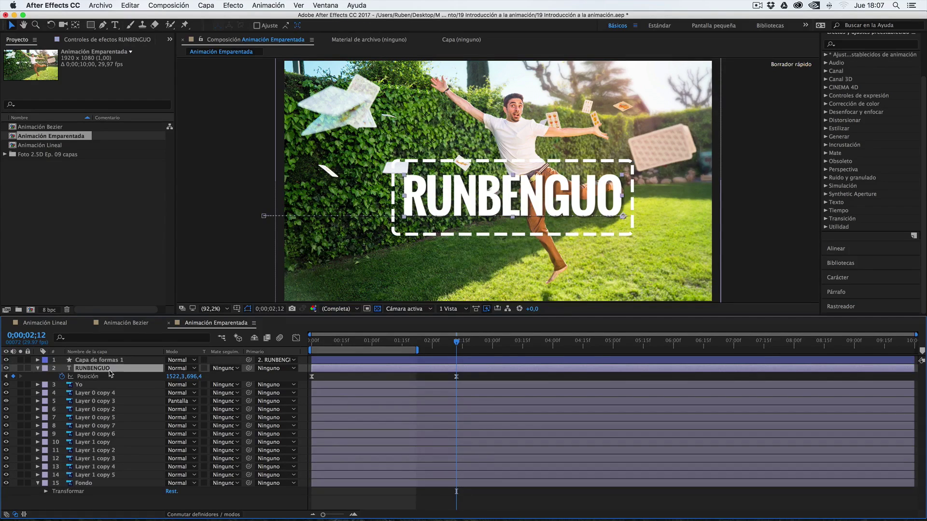
key("u")
key("u")
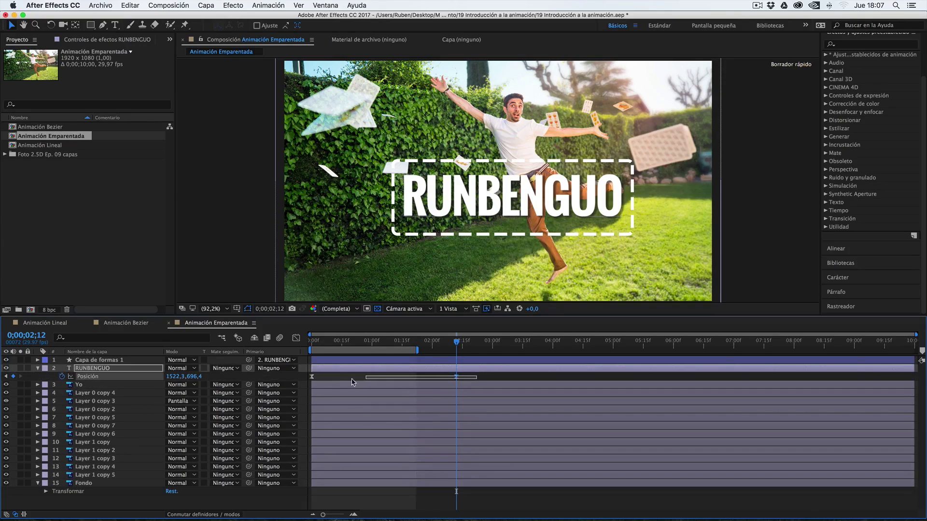
left_click(109, 361)
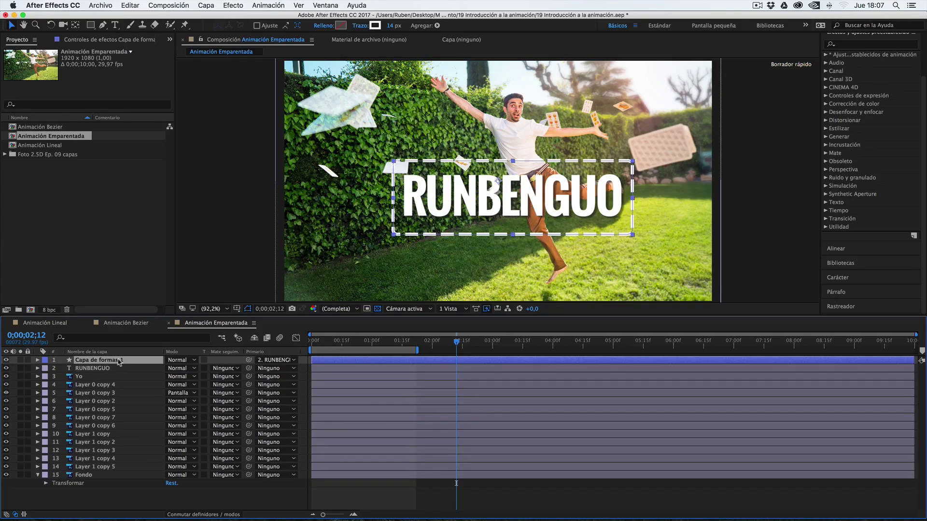
key("u")
key("u")
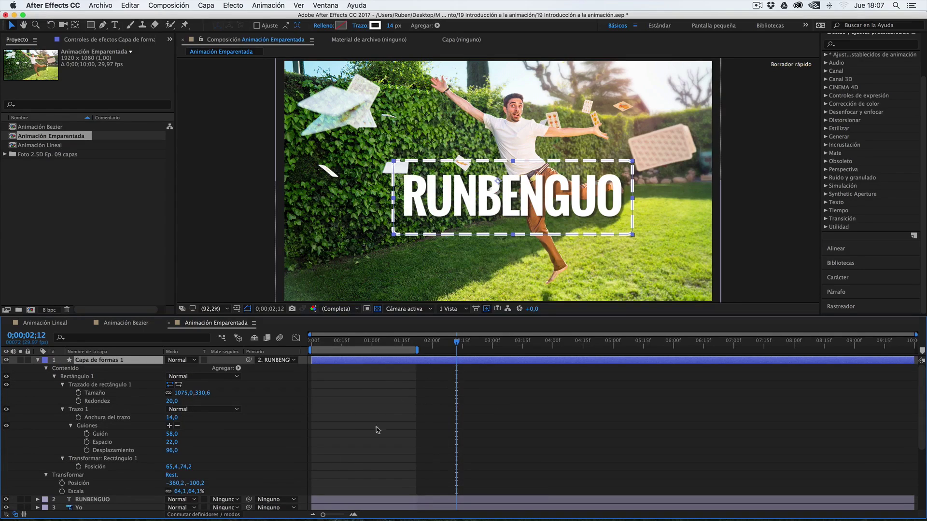
key("u")
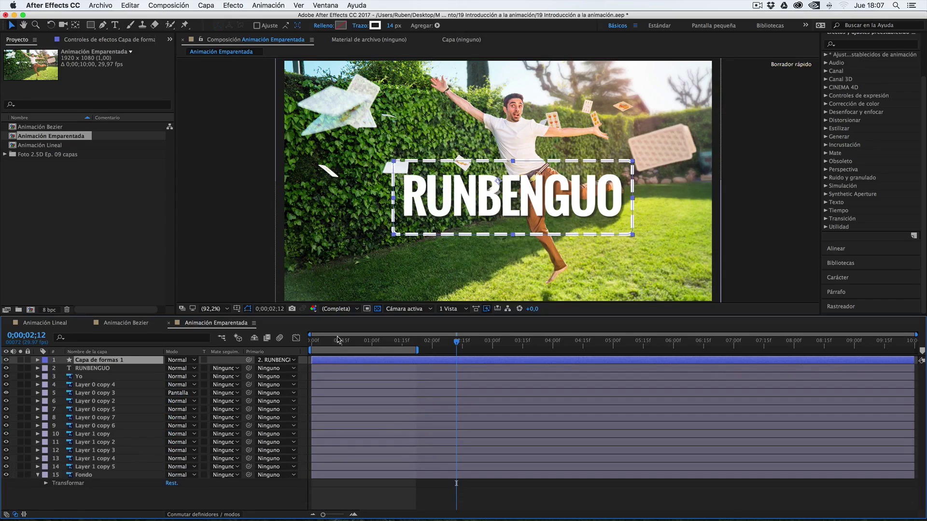
Set the parent of Capa de formas 1 to Ninguno and scrub the title's movement up to 0;00;02;17.
left_click(316, 343)
left_click_drag(315, 352, 409, 345)
key("super+z")
key("space")
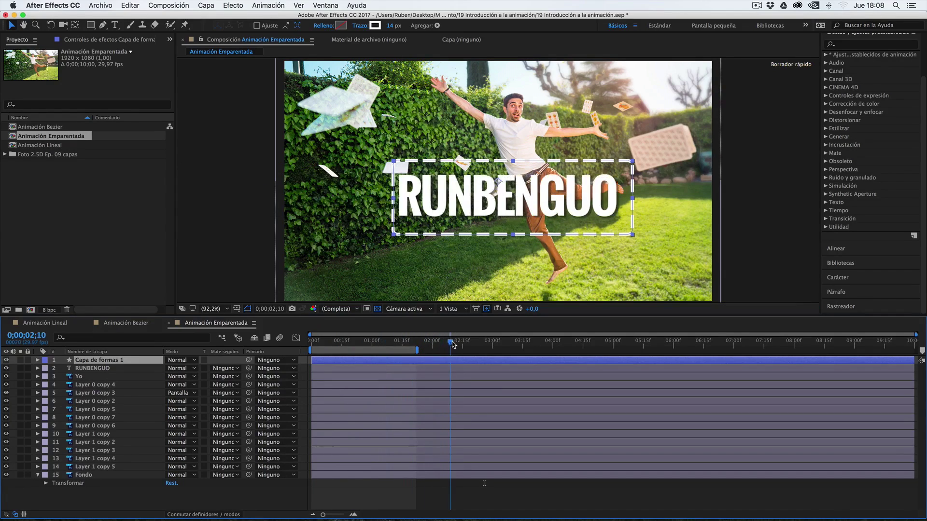
left_click_drag(454, 344, 466, 343)
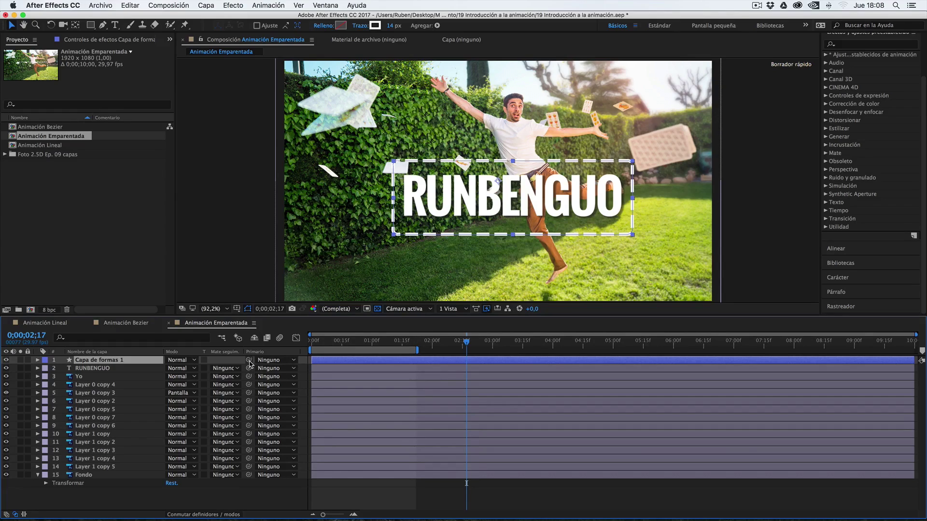
Try parenting Capa de formas 1 to RUNBENGUO at 0;00;02;17, scrub back to 0;00;01;00, and undo the parenting.
left_click(106, 370)
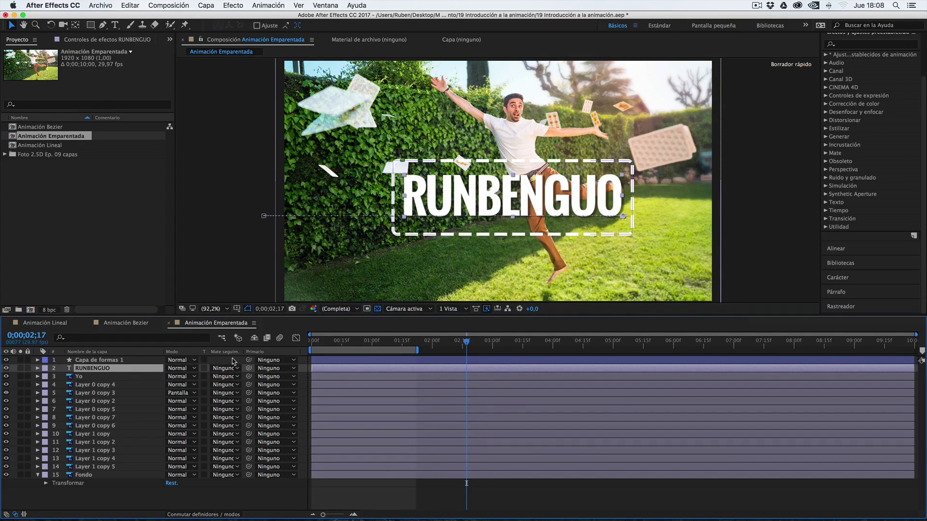
left_click(106, 361)
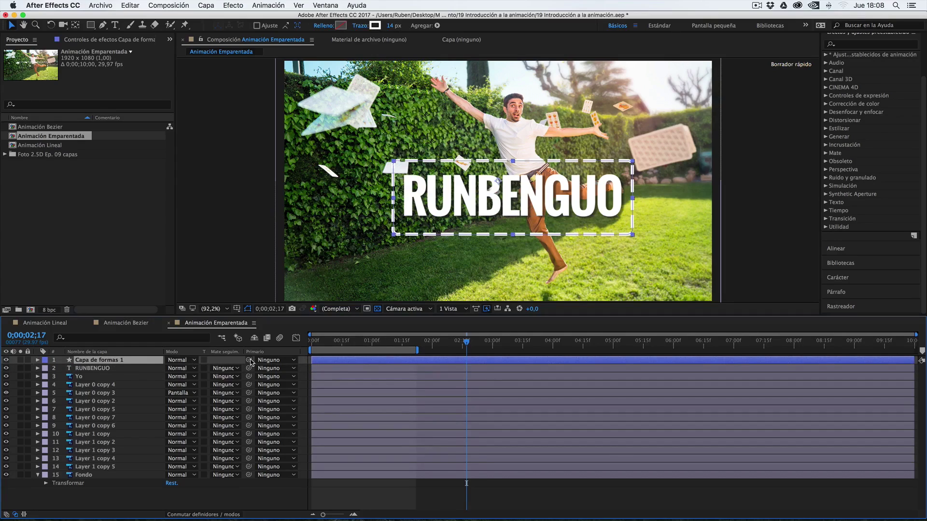
left_click_drag(250, 361, 120, 372)
left_click_drag(466, 343, 372, 344)
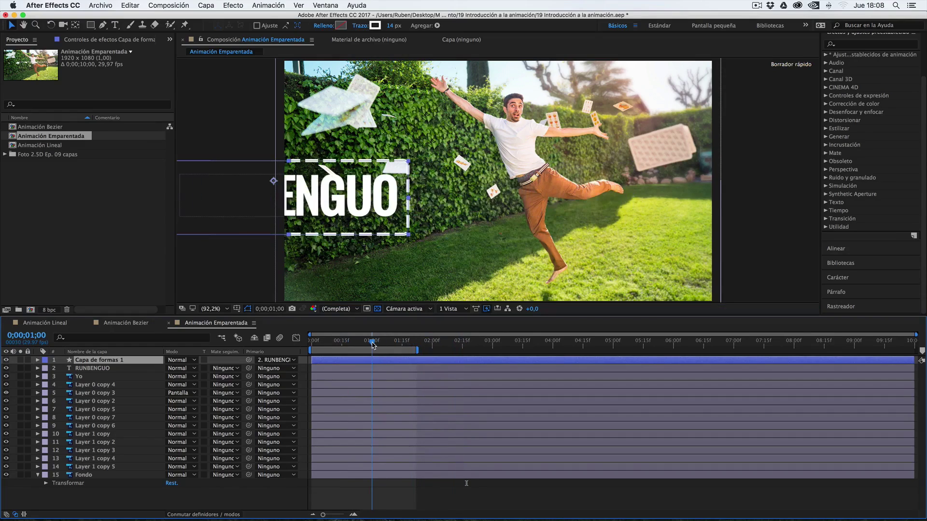
key("super+z")
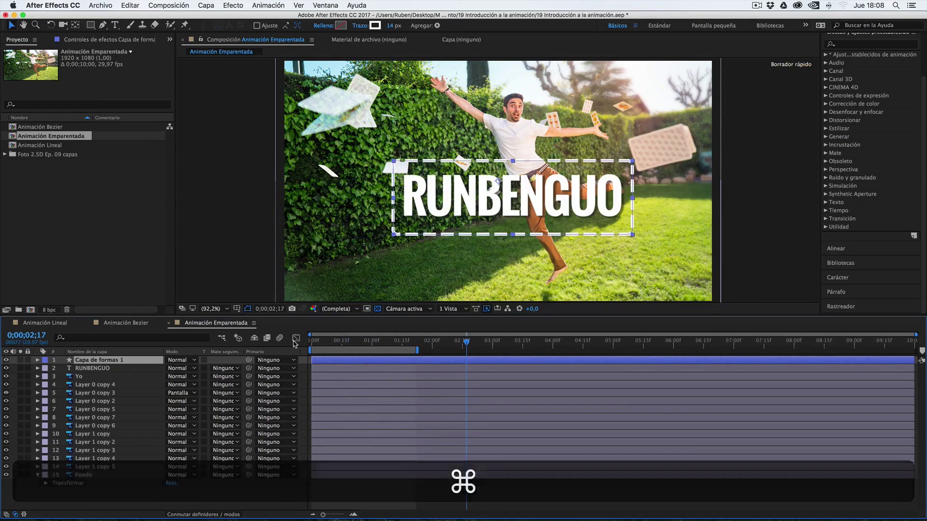
Try parenting Capa de formas 1 to RUNBENGUO at 0;00;00;21, scrub forward to 0;00;02;15, and undo the parenting.
left_click_drag(334, 344, 357, 342)
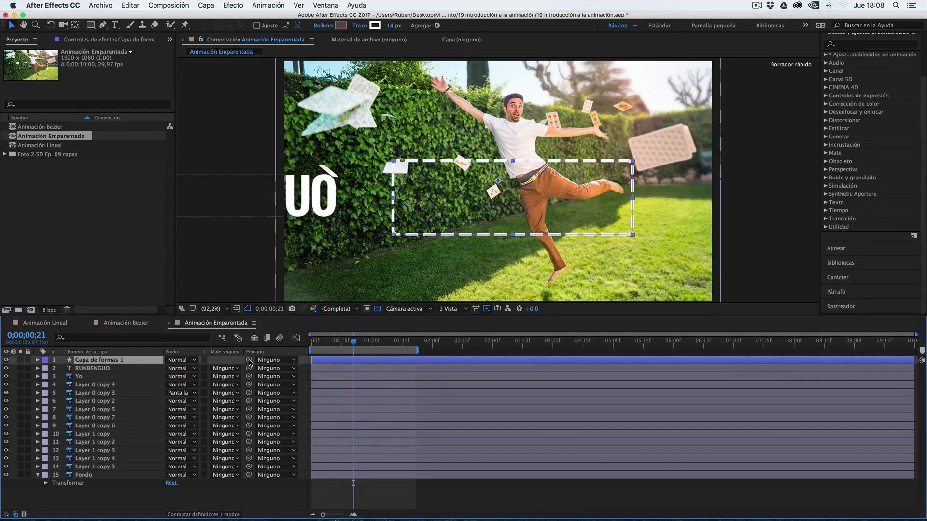
left_click_drag(249, 362, 128, 368)
left_click_drag(351, 342, 461, 345)
key("super+z")
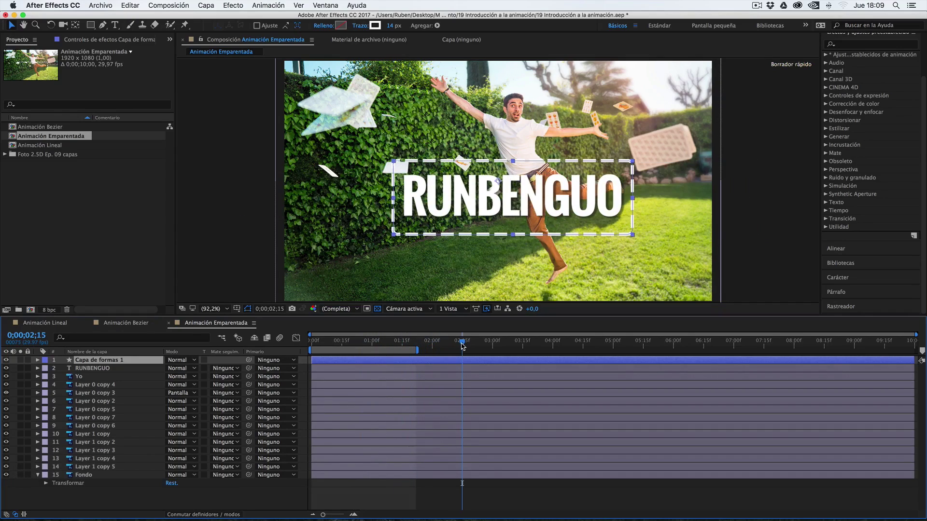
Parent Capa de formas 1 to RUNBENGUO at 0;00;02;15 and scrub back to check the joint movement.
left_click_drag(249, 360, 139, 369)
left_click_drag(457, 341, 386, 341)
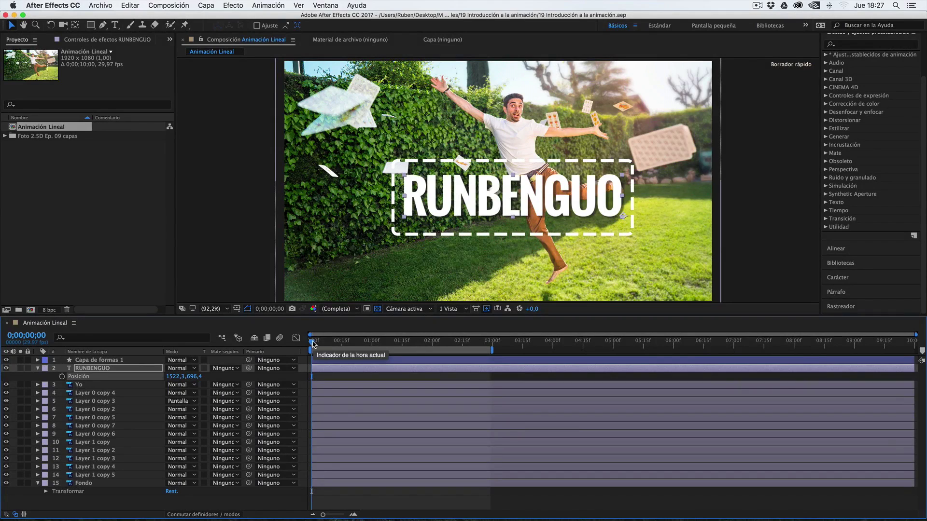
Scrub the Animación Lineal timeline past two seconds and return the time indicator to 0;00;00;00.
left_click_drag(313, 343, 453, 343)
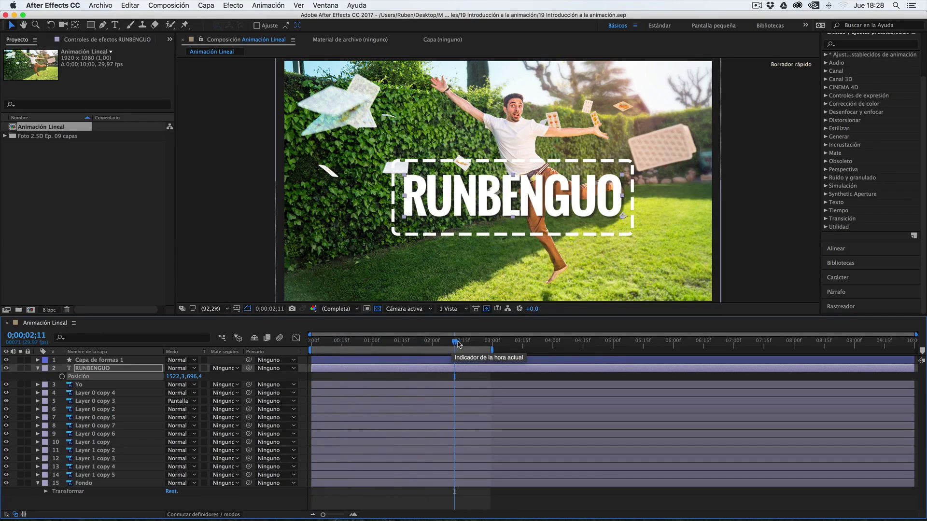
key("Home")
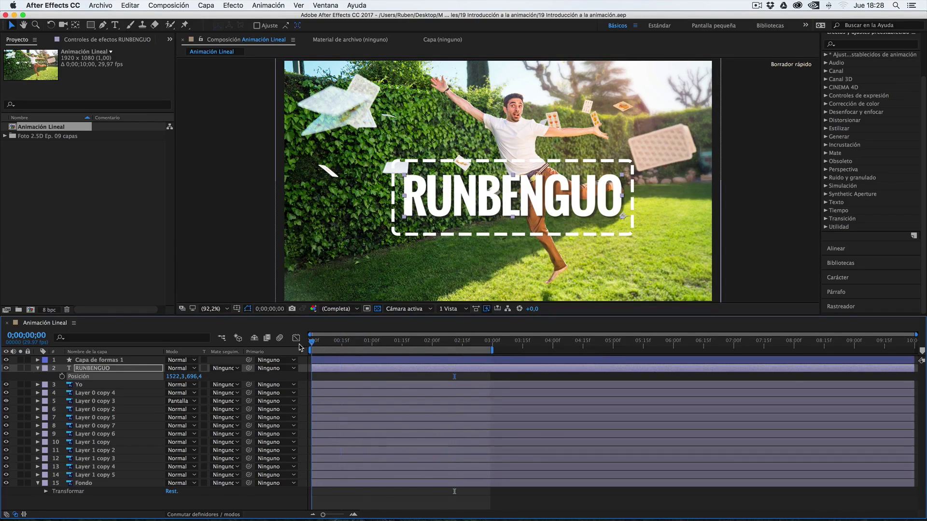
left_click_drag(311, 341, 434, 344)
key("Home")
mouse_move(311, 343)
left_mouse_down()
mouse_move(372, 343)
mouse_move(311, 344)
left_mouse_up()
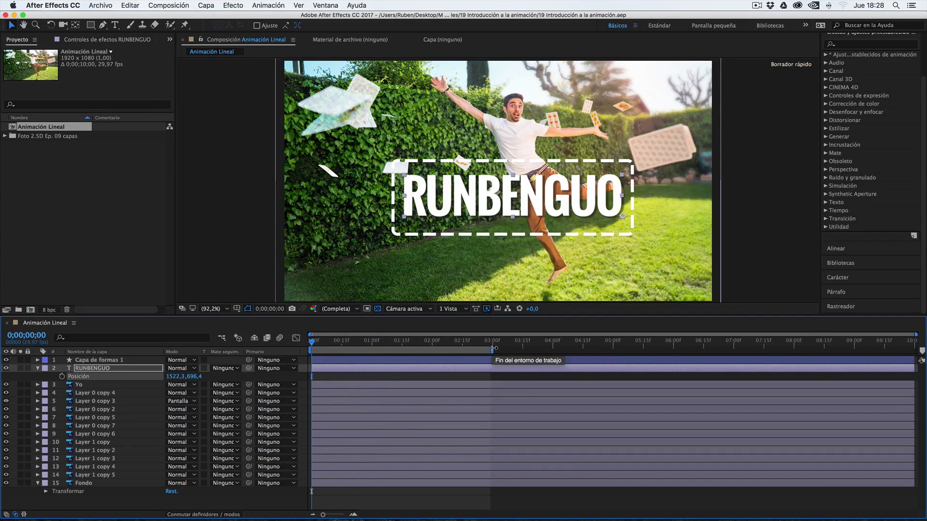
Set the Animación Lineal work area to begin at 0;00;00;23 and end at 0;00;05;00.
left_click_drag(493, 347, 497, 348)
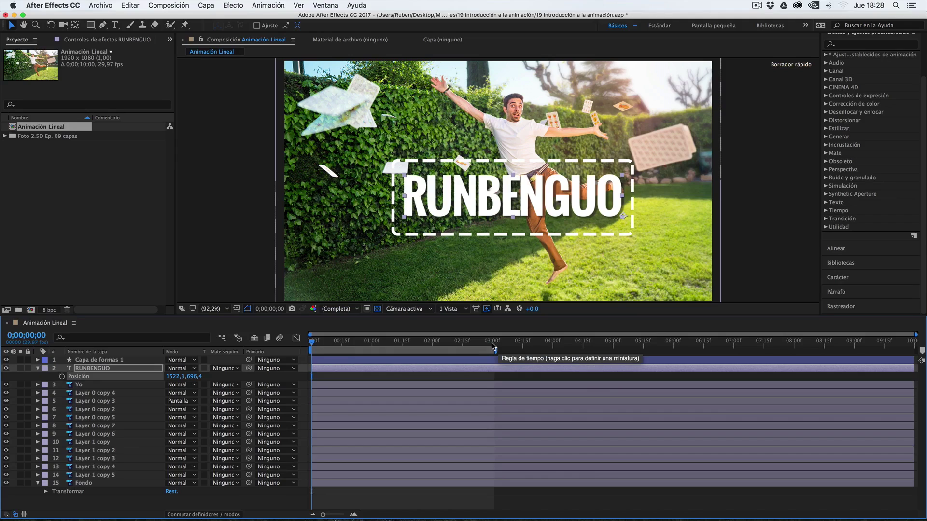
left_click_drag(493, 343, 613, 343)
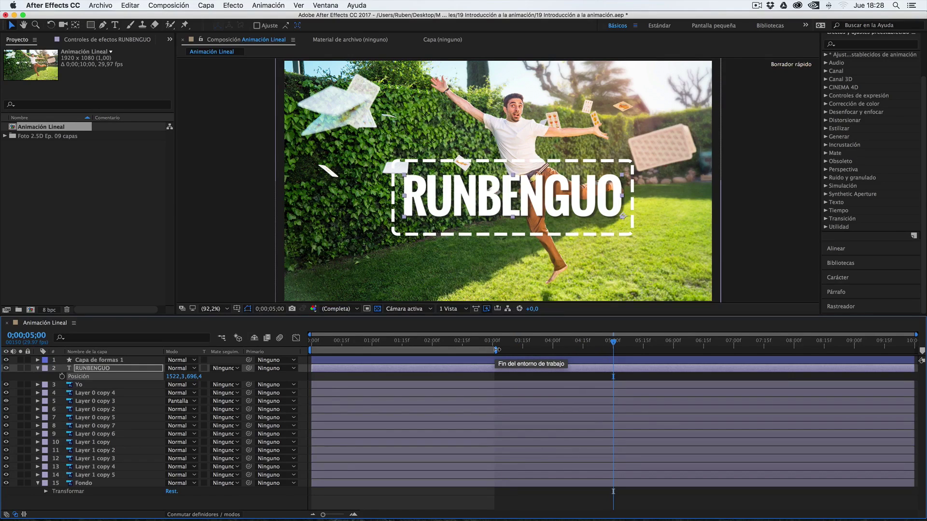
key("n")
left_click(357, 343)
key("b")
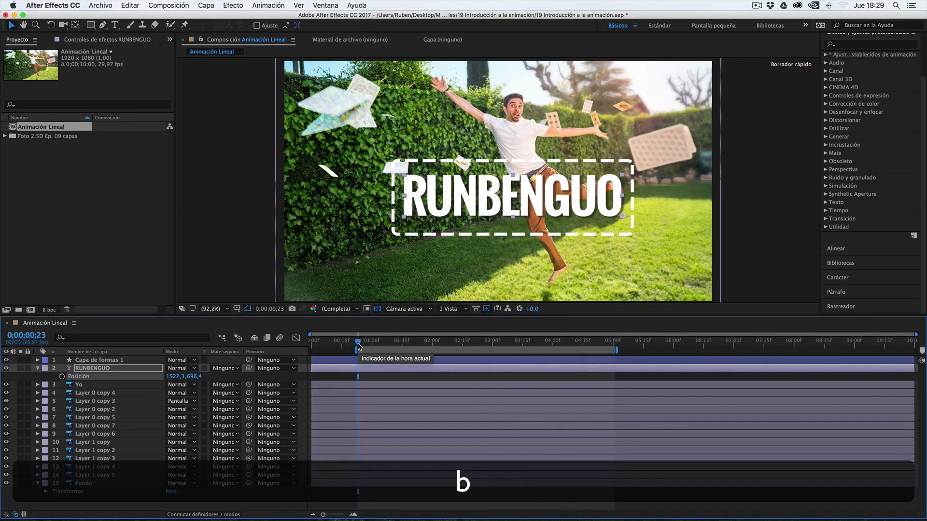
Move the beginning of the work area back to 0;00;00;00, with its end at about five seconds.
left_click(597, 342)
key("n")
left_click_drag(602, 344, 302, 345)
key("n")
key("b")
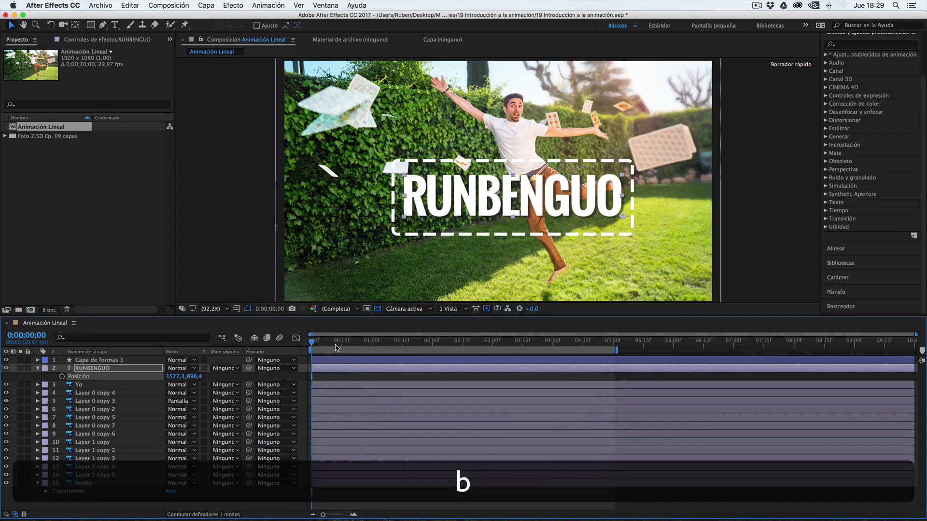
Move the RUNBENGUO title out past the left side of the frame at 0;00;00;00, to a Position of about -57,0, 696,4.
left_click_drag(346, 342, 370, 346)
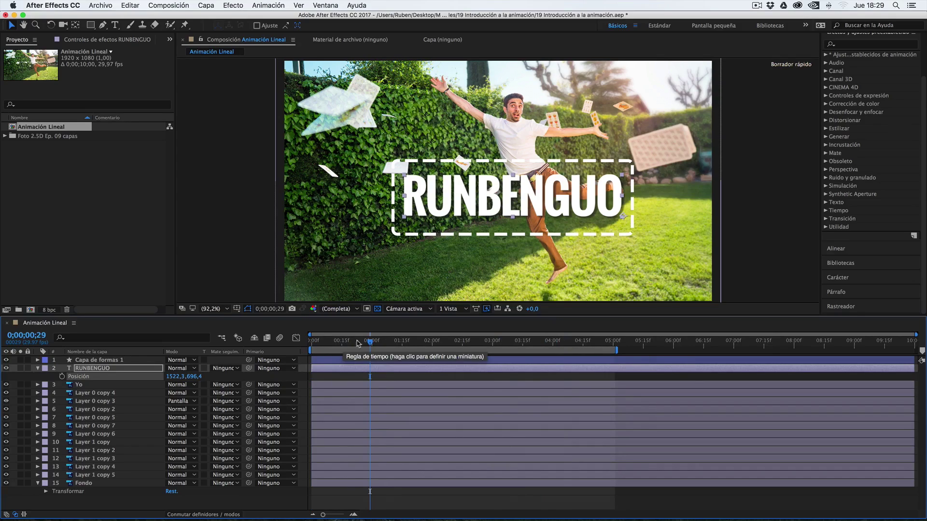
left_click(130, 369)
left_click_drag(327, 342, 299, 348)
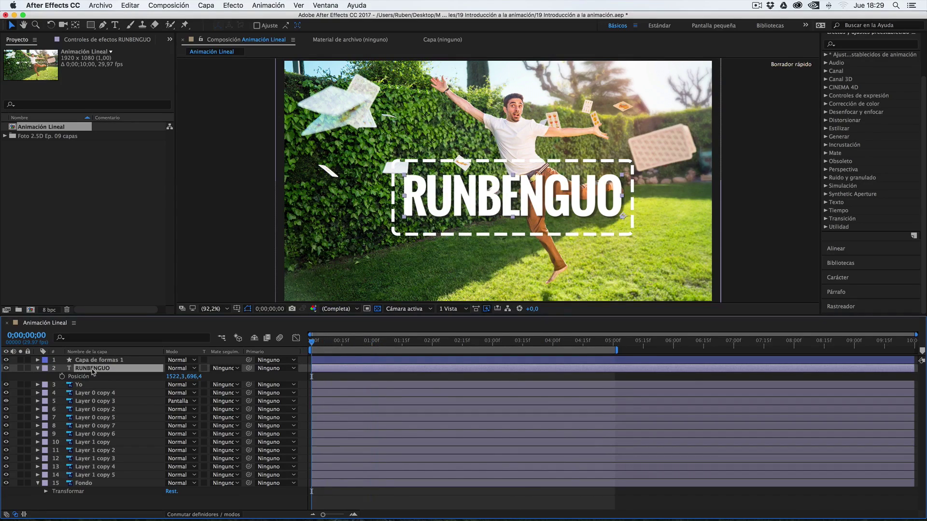
left_click_drag(174, 377, 64, 389)
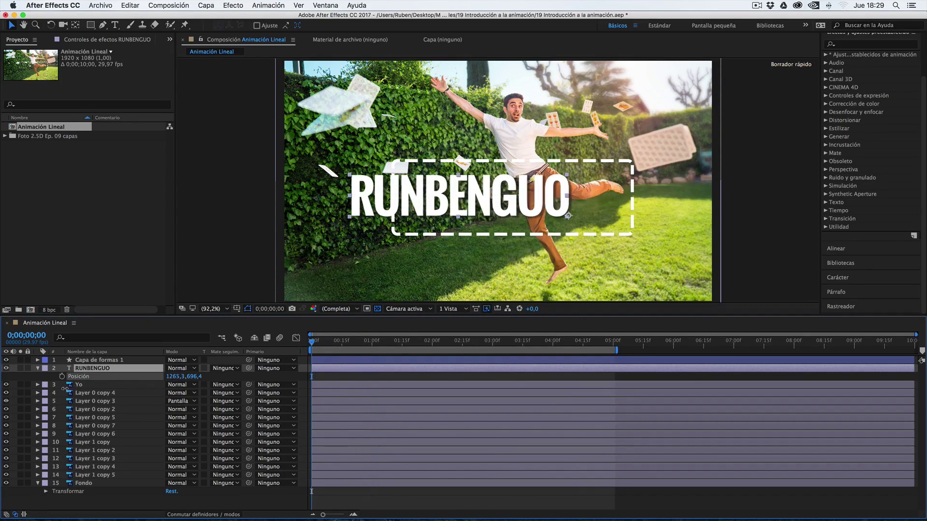
left_click_drag(175, 377, 114, 389)
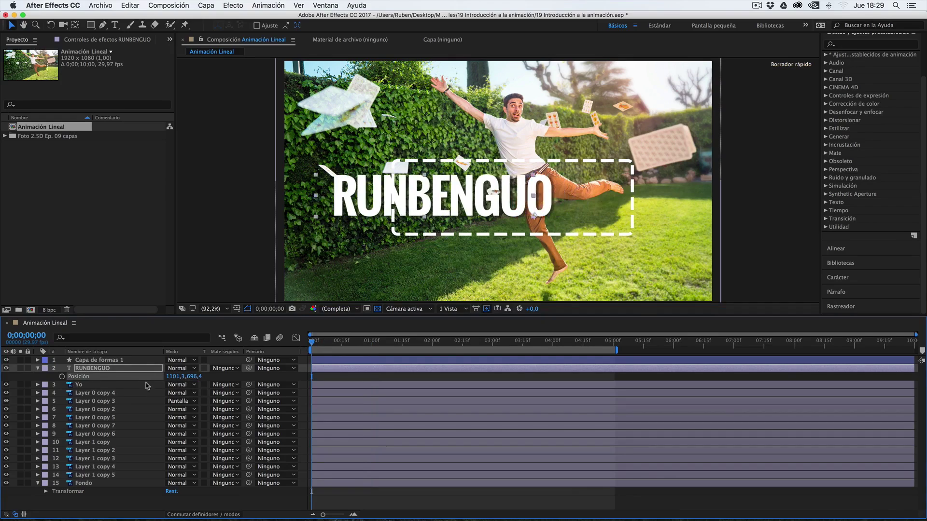
left_click_drag(173, 378, 157, 380)
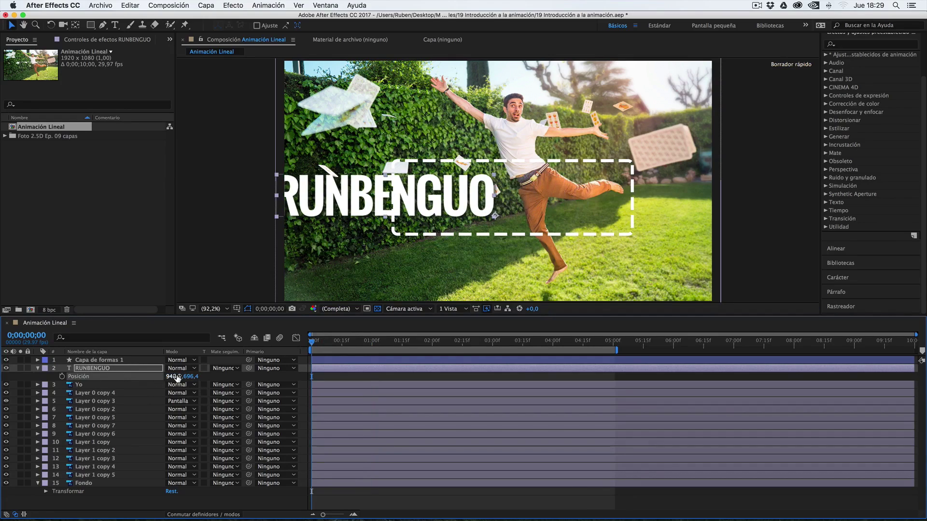
left_click_drag(177, 378, 141, 386)
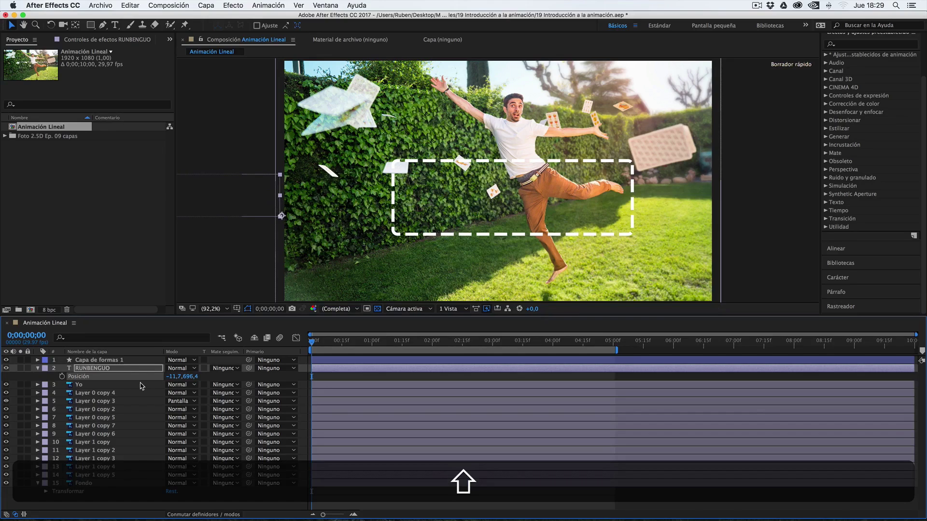
key("alt+super+z")
key("super+z")
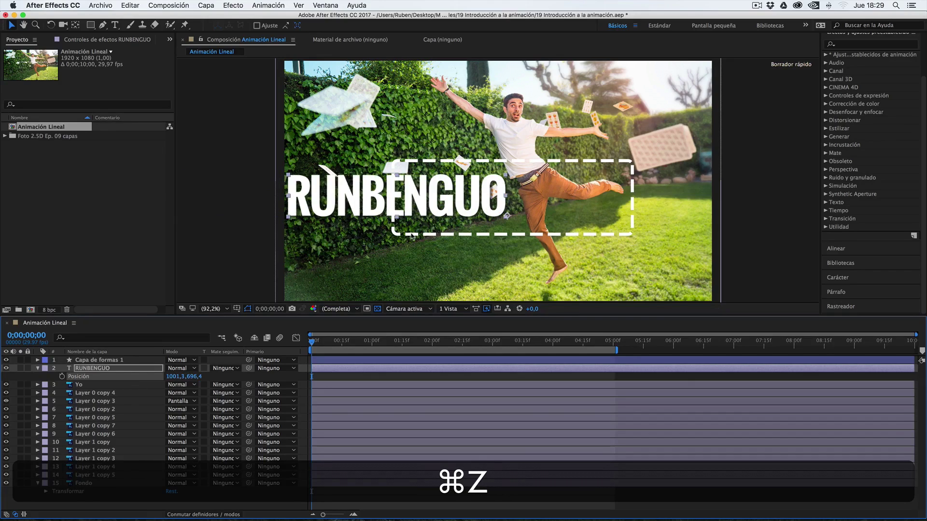
left_click_drag(423, 194, 197, 206)
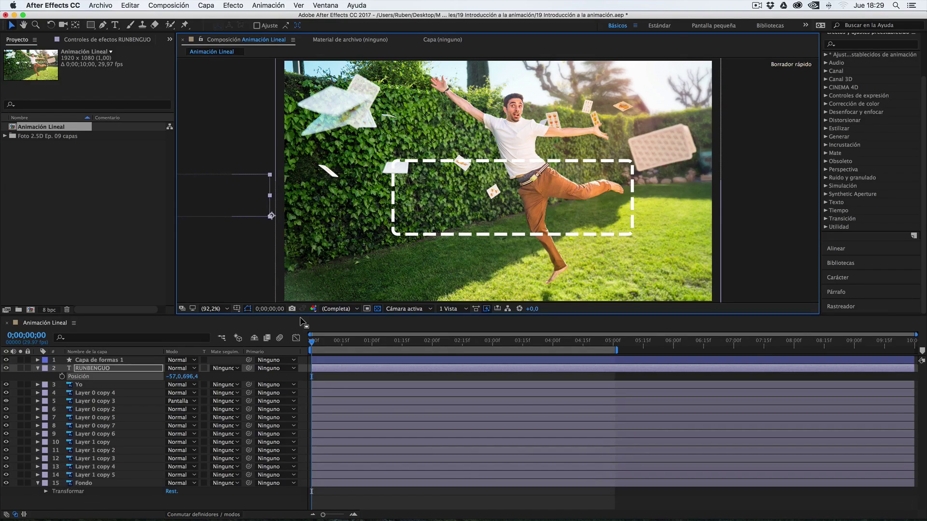
Try moving the RUNBENGUO title to Position 1553,0, 696,4 near five seconds without keyframes, scrub back to compare, and undo the move.
left_click_drag(324, 344, 603, 344)
left_click_drag(178, 378, 556, 375)
left_click_drag(601, 340, 434, 343)
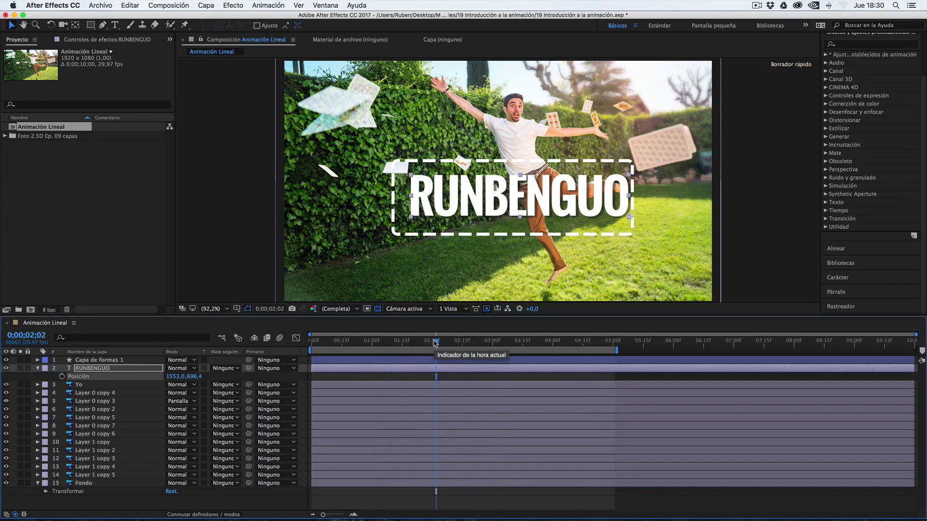
left_click_drag(436, 342, 302, 352)
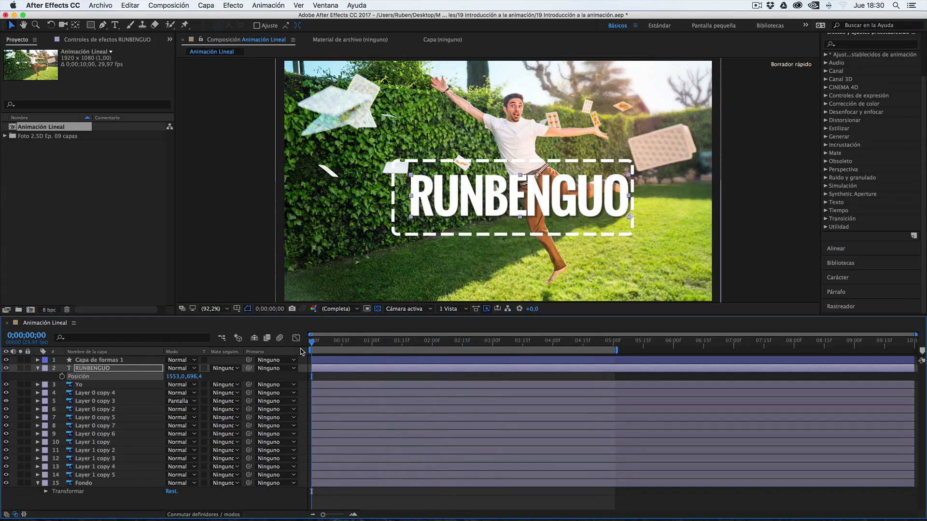
key("super+z")
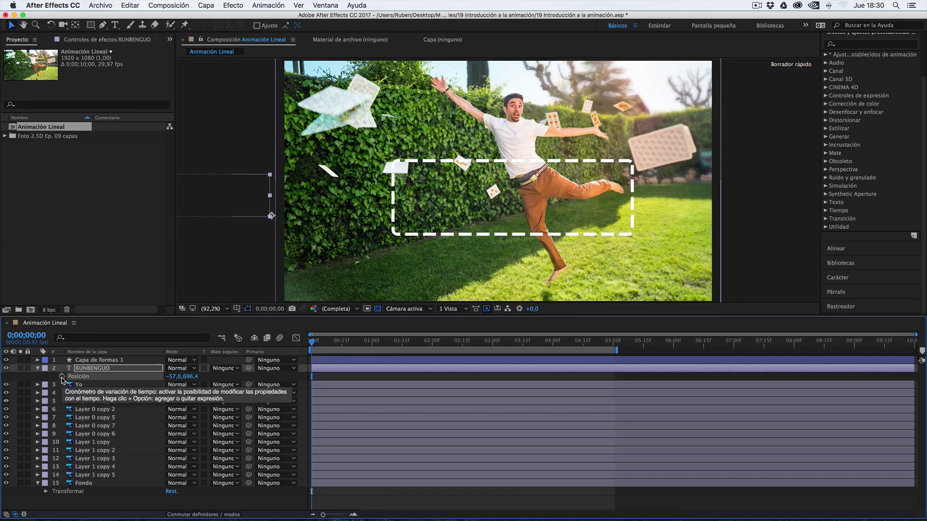
Examine RUNBENGUO's Transform properties to locate Position, and reduce the layer's listing to Position alone.
key("p")
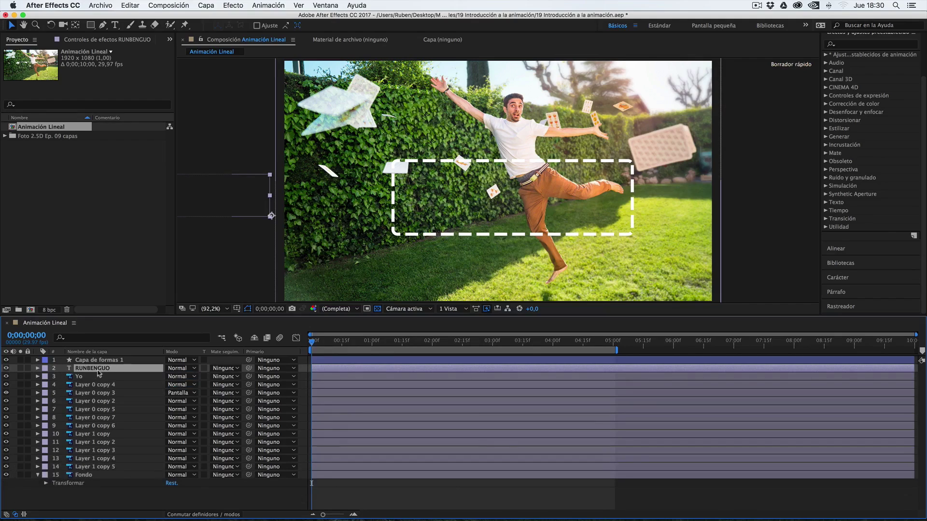
left_click(38, 368)
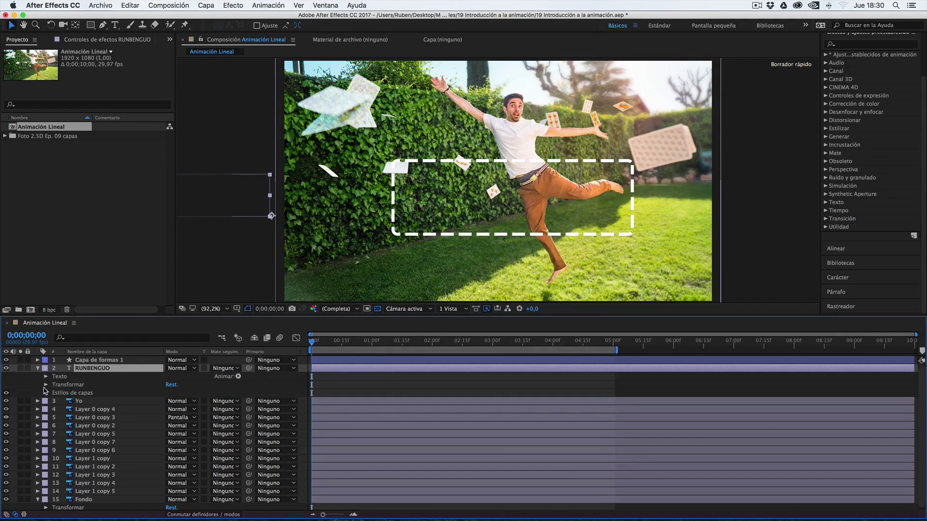
left_click(46, 386)
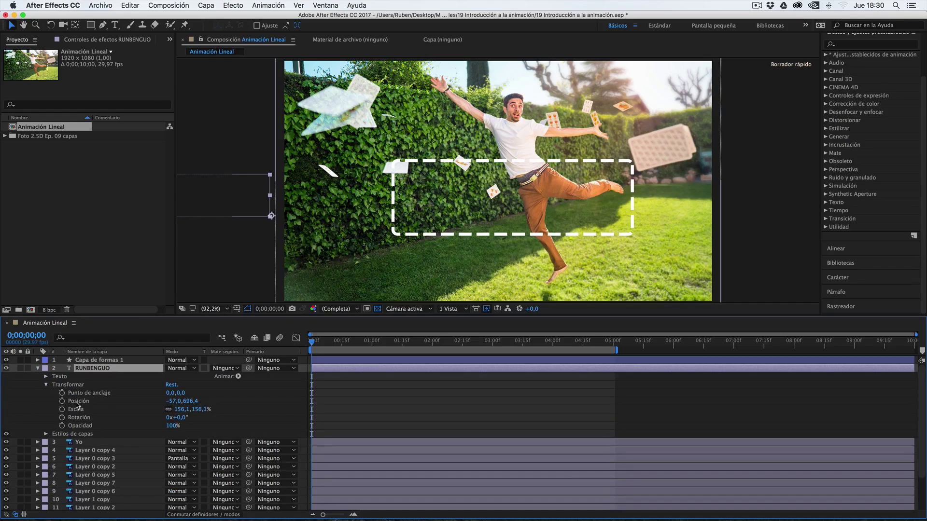
left_click(75, 402)
left_click(90, 368)
key("p")
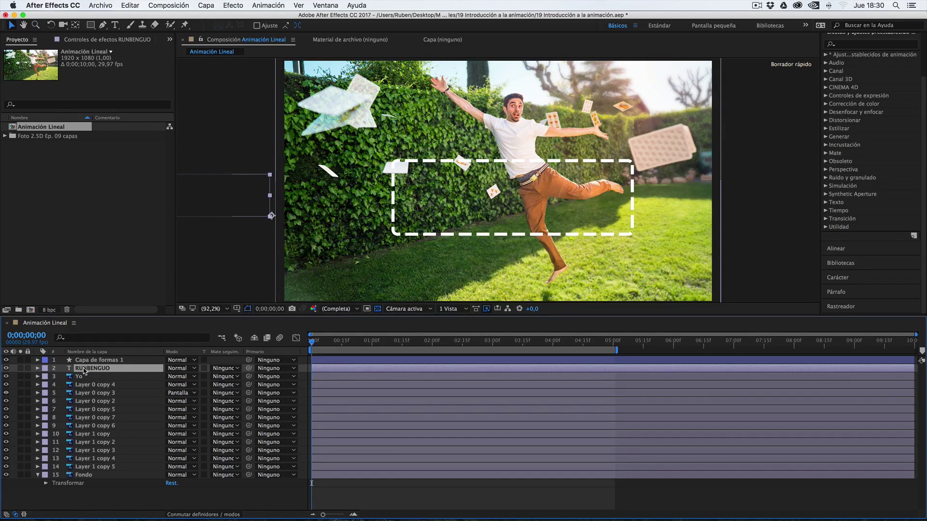
key("p")
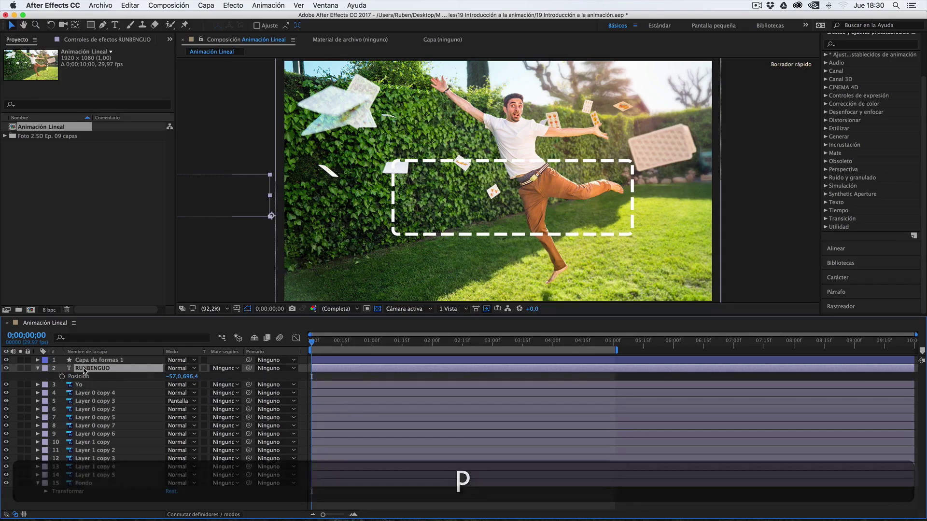
Show RUNBENGUO's Opacity and Scale properties one at a time, ending with only Position displayed.
key("p")
key("t")
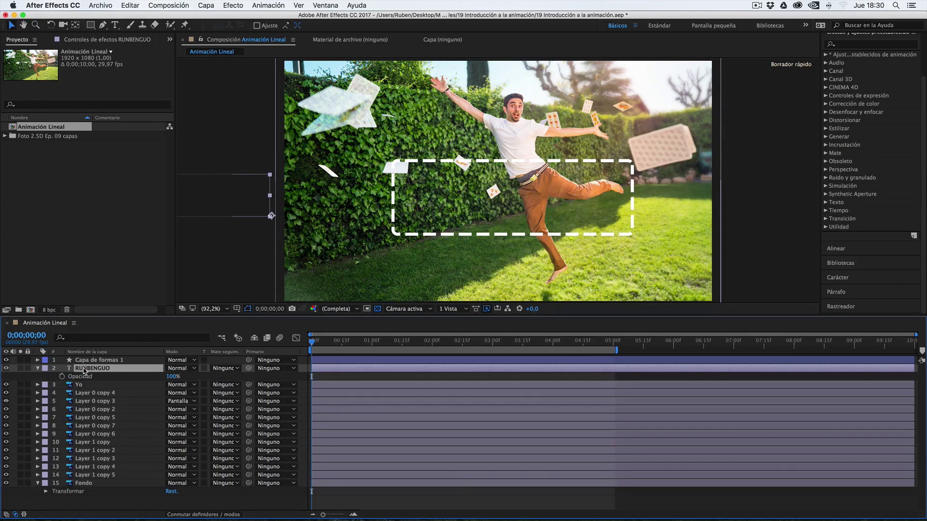
key("t")
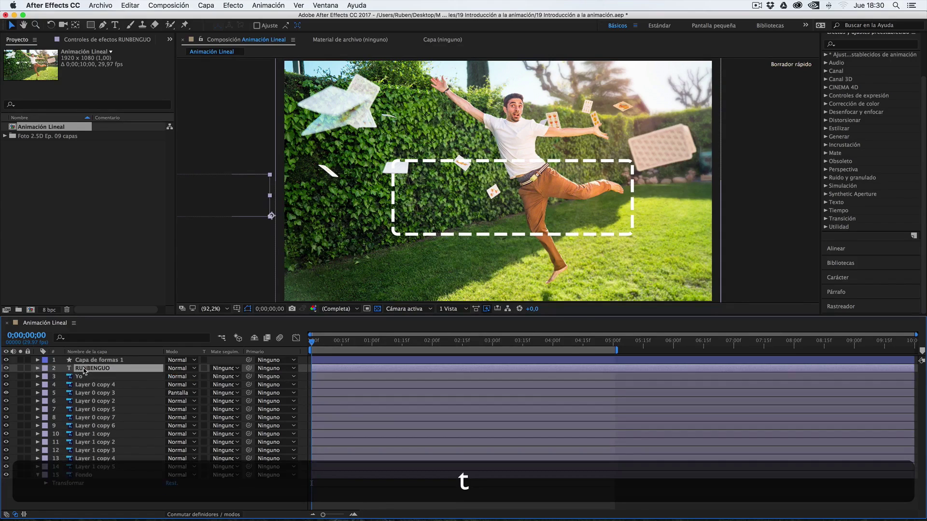
key("s")
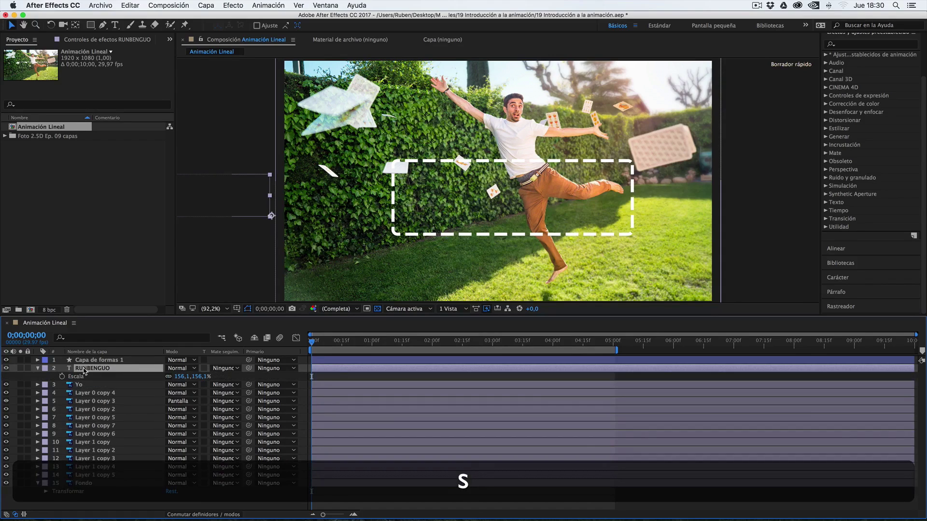
key("s")
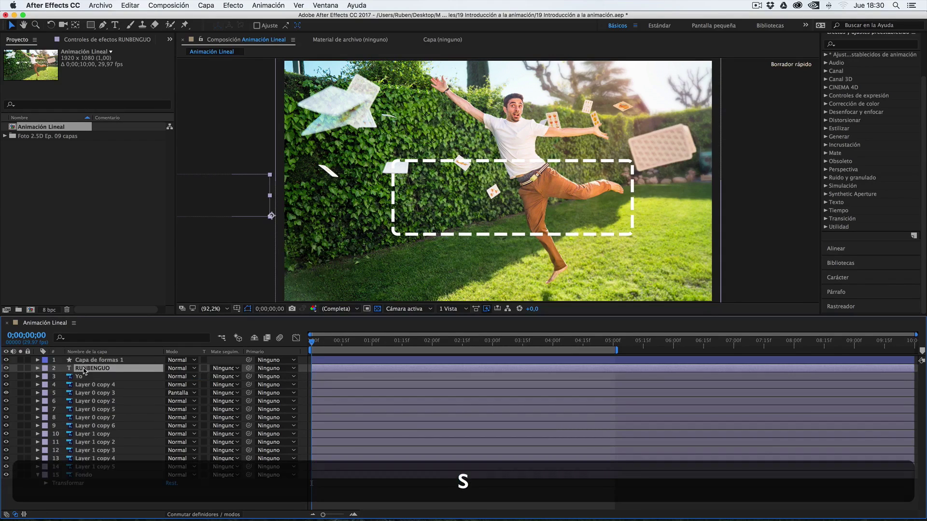
key("r")
key("p")
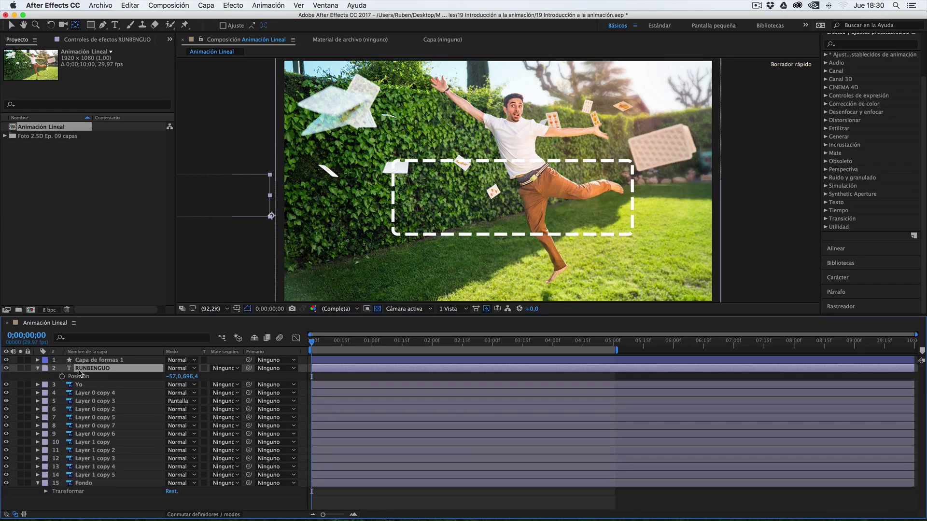
key("p")
key("p")
key("p")
key("p")
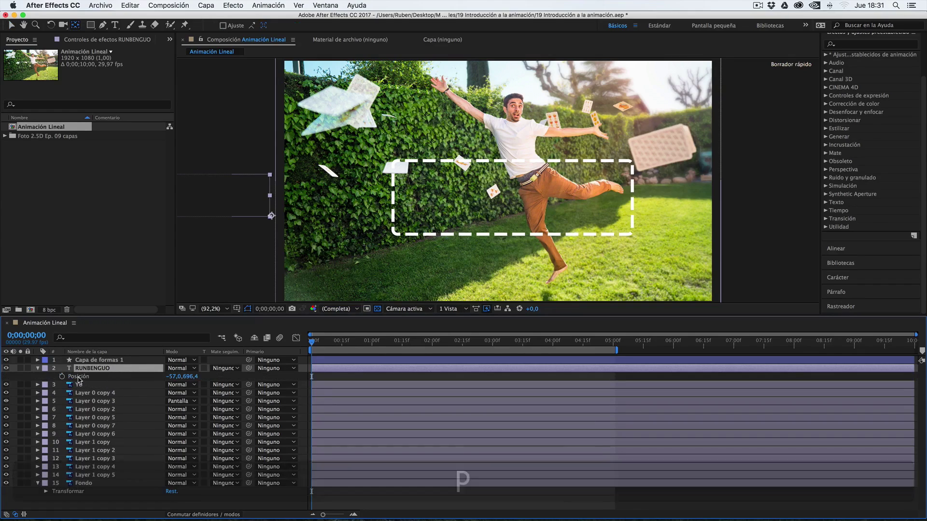
Try adding a Position keyframe to RUNBENGUO at 0;00;00;00 in two ways, undoing each one.
left_click(62, 376)
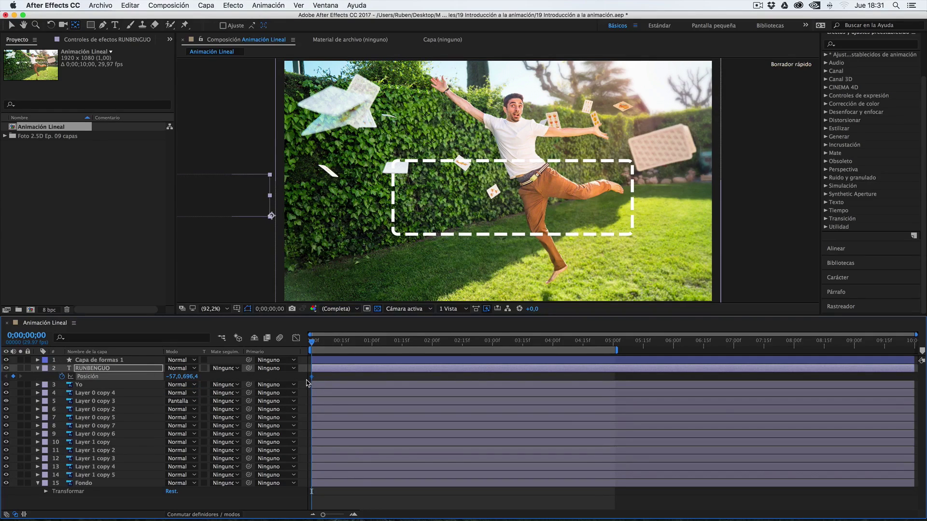
key("super+z")
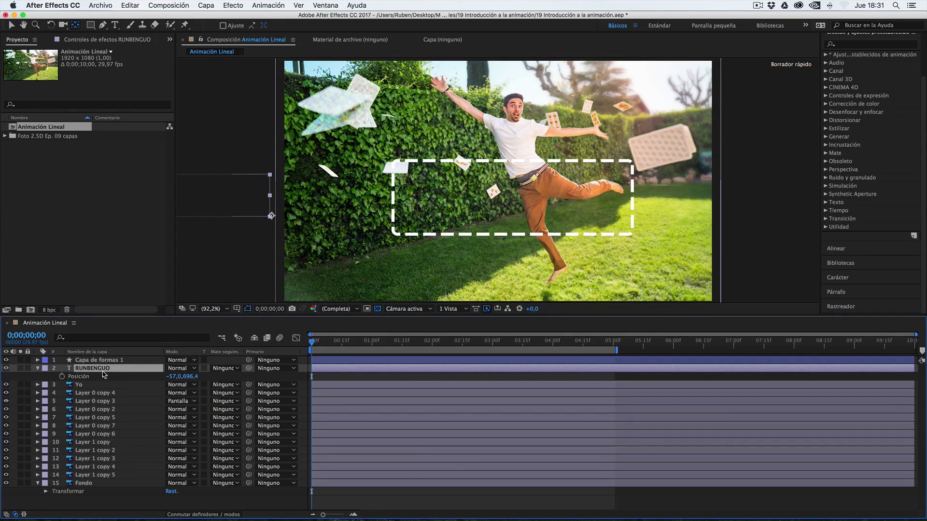
key("p")
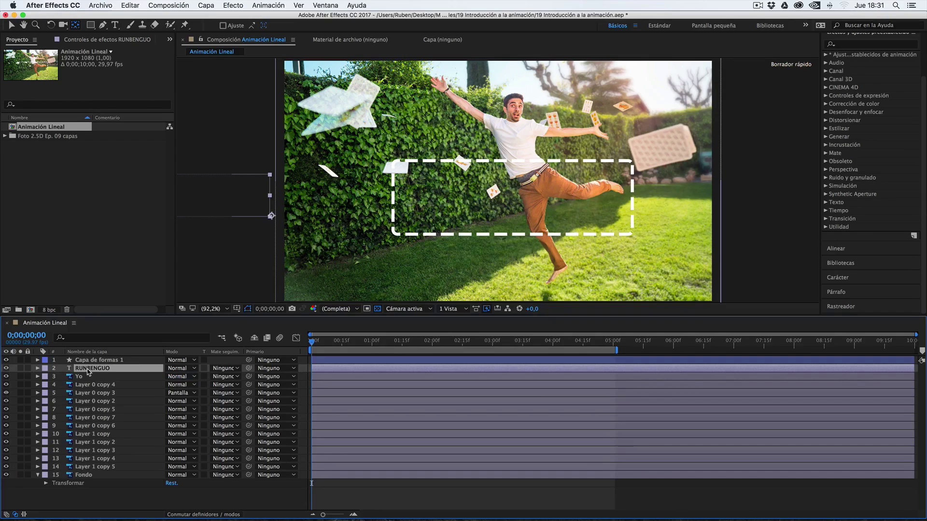
key("alt+p")
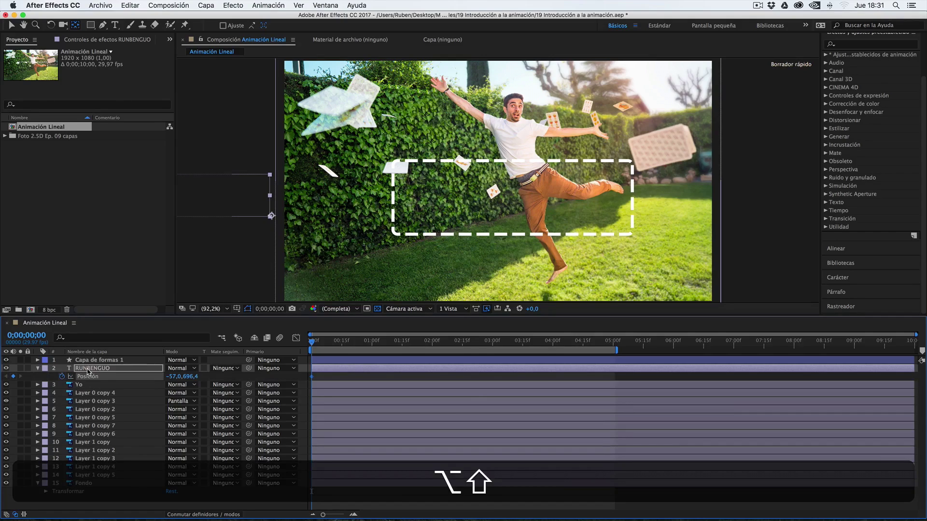
key("super+z")
Preview the timeline briefly, switch back to the Selection tool and return the time indicator to 0;00;00;00.
key("space")
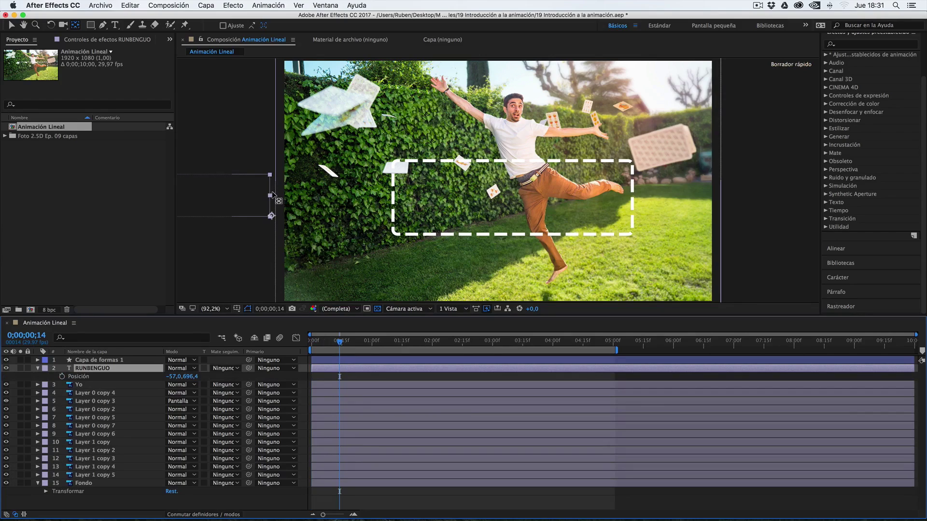
key("v")
left_click_drag(340, 342, 309, 346)
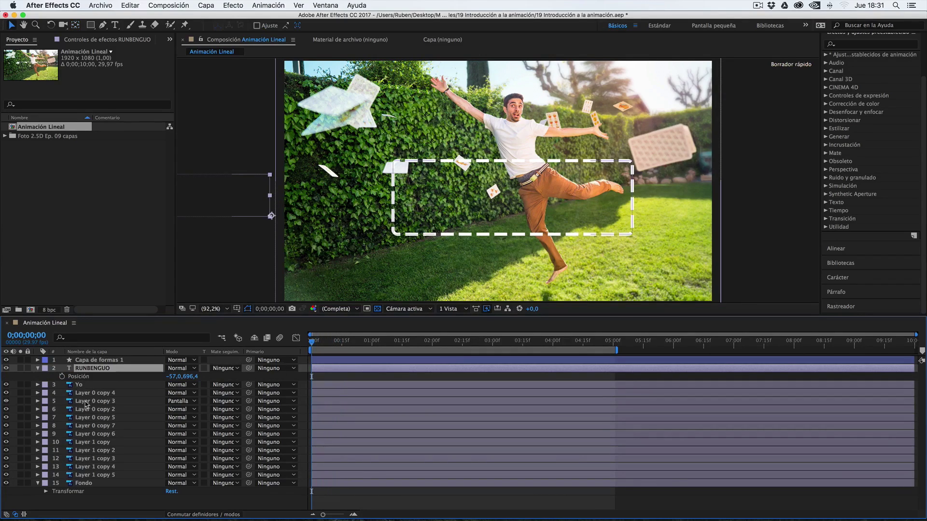
Keyframe RUNBENGUO's Position at 0;00;00;00, and move the title to Position 1513,0, 696,4 at 0;00;05;00 for a second keyframe.
key("p")
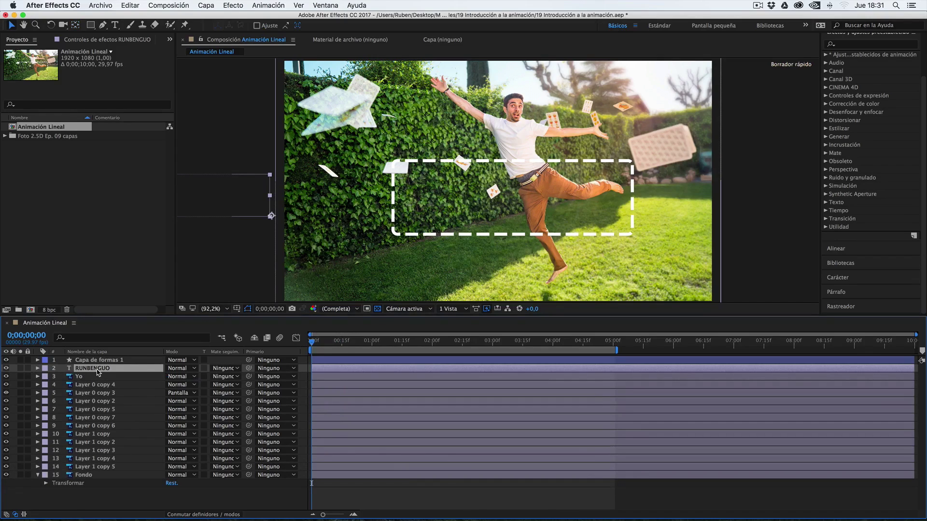
key("alt")
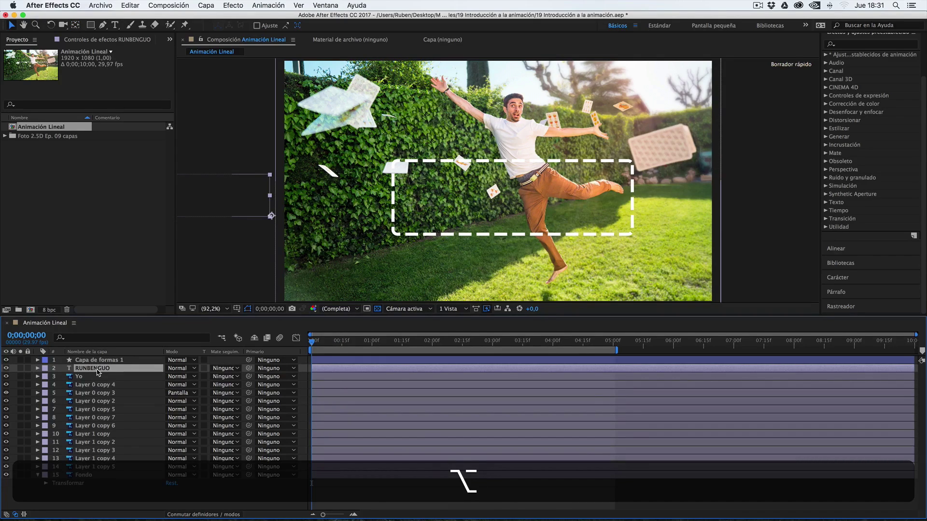
key("alt+shift+p")
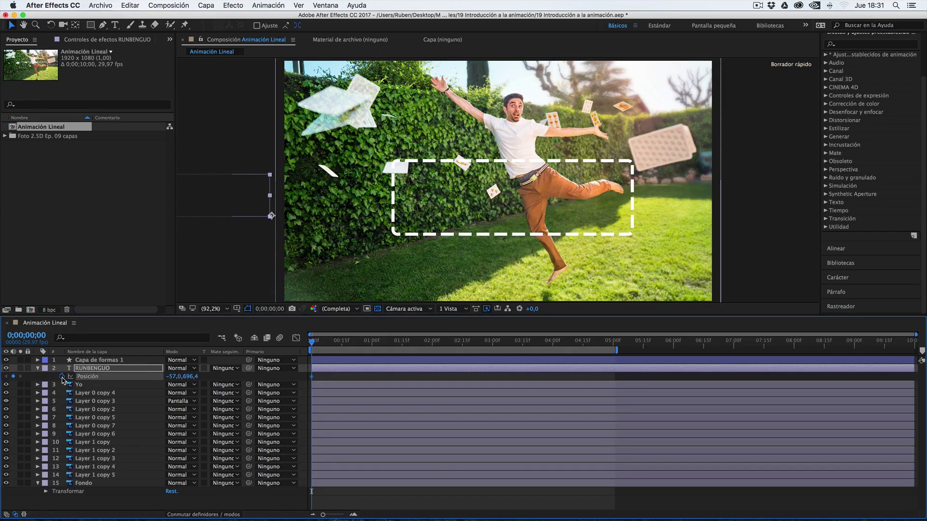
mouse_move(312, 379)
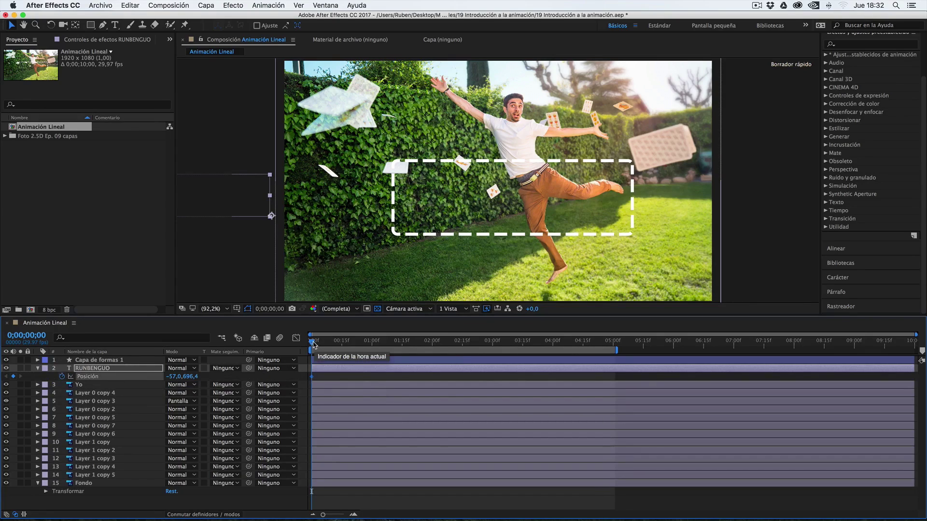
left_click_drag(313, 344, 613, 342)
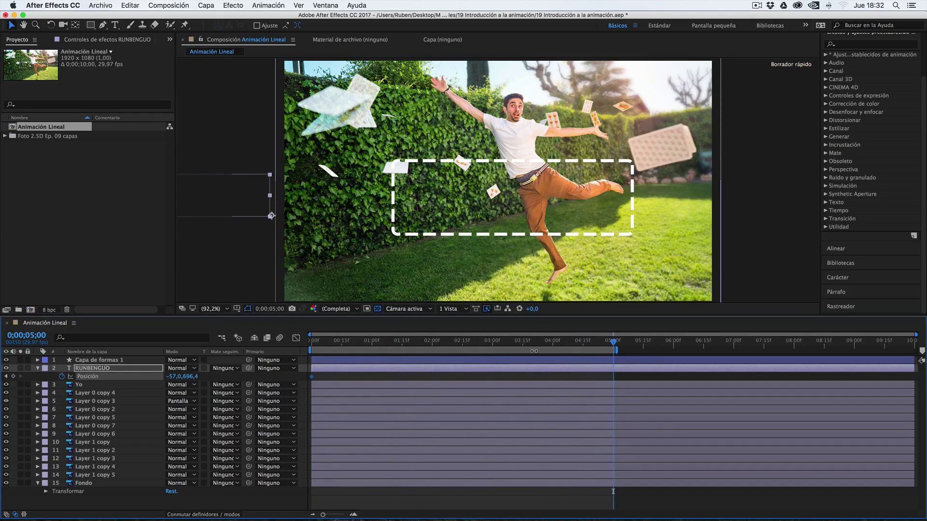
left_click_drag(172, 376, 418, 370)
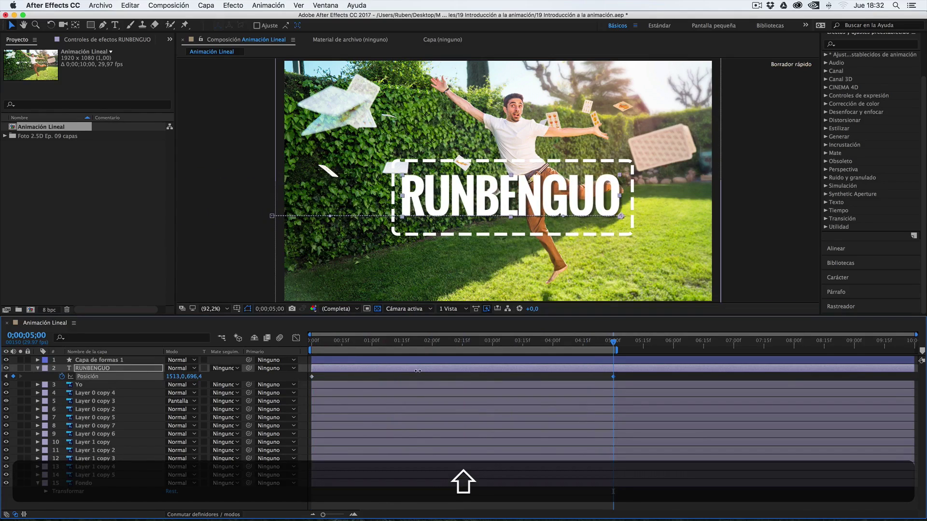
Undo both RUNBENGUO Position keyframes, back to the unkeyframed title at 0;00;00;00.
key("super+z")
key("super+z")
key("super+z")
key("super+z")
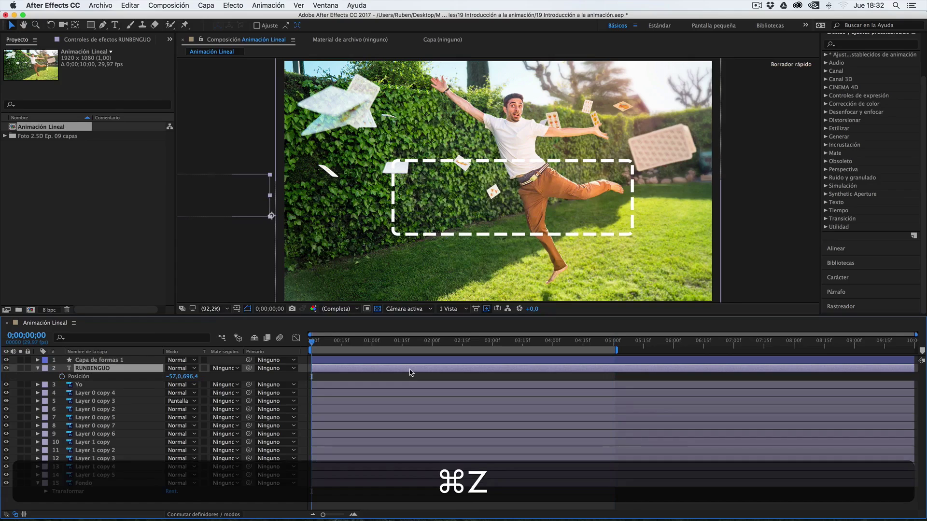
Undo RUNBENGUO's move out of the frame, bringing the title back inside the dashed rectangle, and collapse its Position property.
key("super+z")
key("super+z")
key("super+z")
key("super+z")
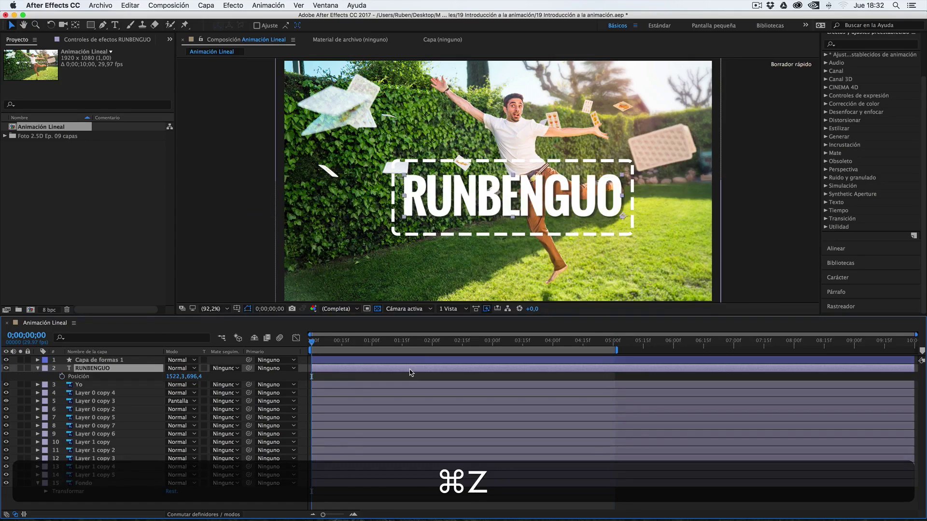
key("p")
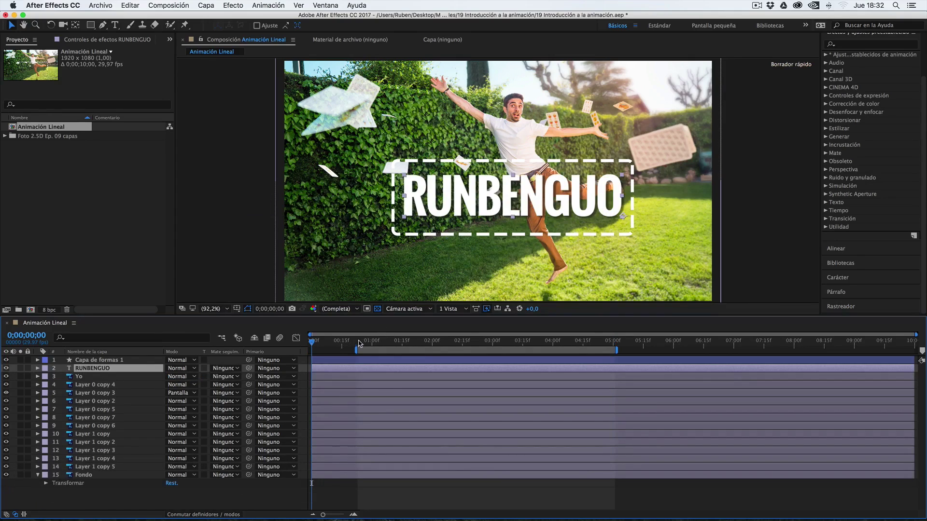
Set the work area to run from 0;00;00;00 to 0;00;05;00.
left_click_drag(353, 349, 310, 350)
left_click(613, 343)
key("n")
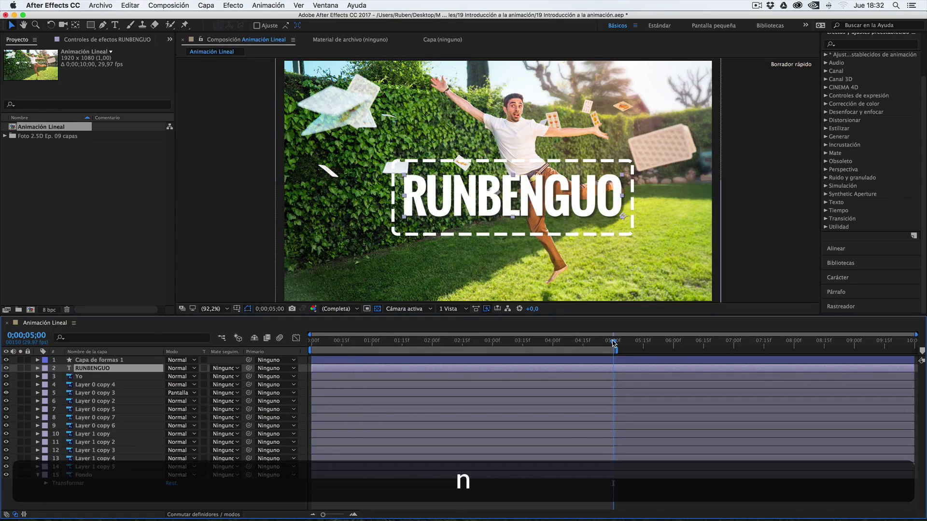
left_click_drag(613, 343, 613, 336)
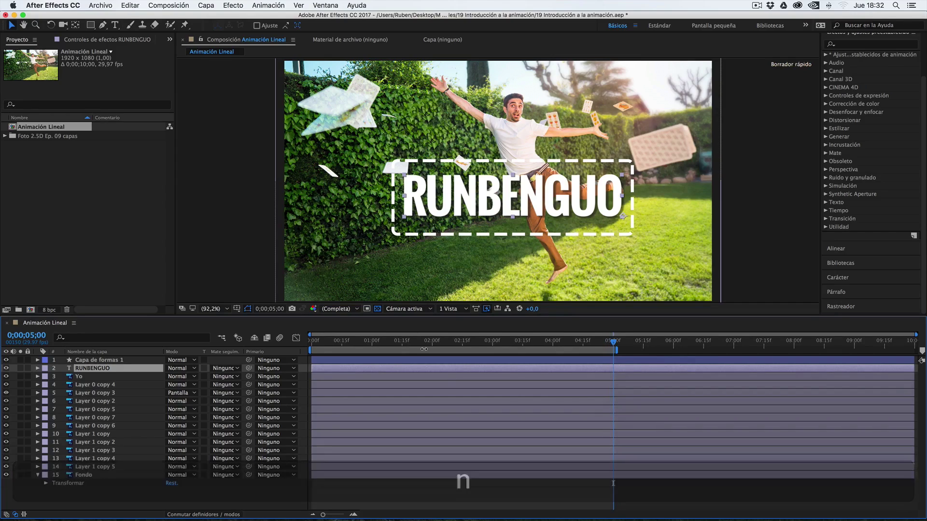
At 0;00;00;00, move RUNBENGUO out past the frame's left edge to Position -26,2, 696,4 and add a Position keyframe.
key("Home")
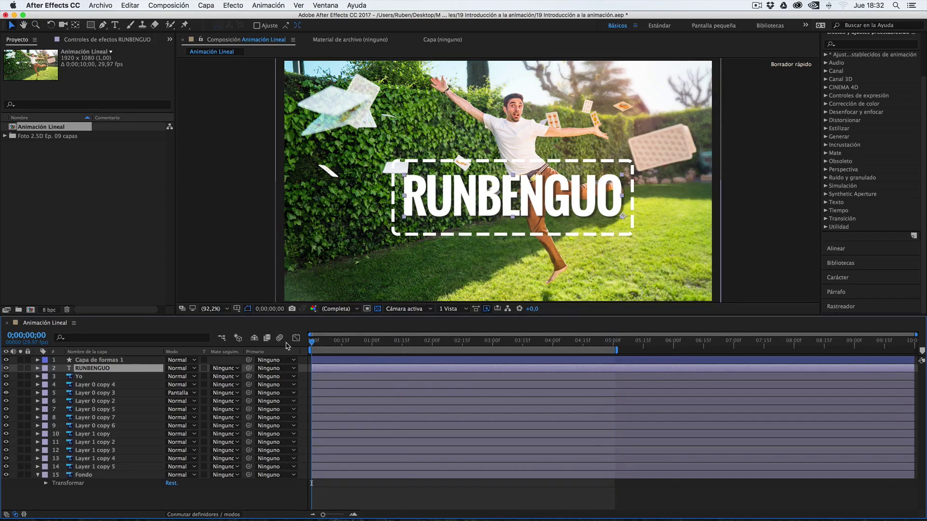
left_click_drag(437, 207, 104, 212)
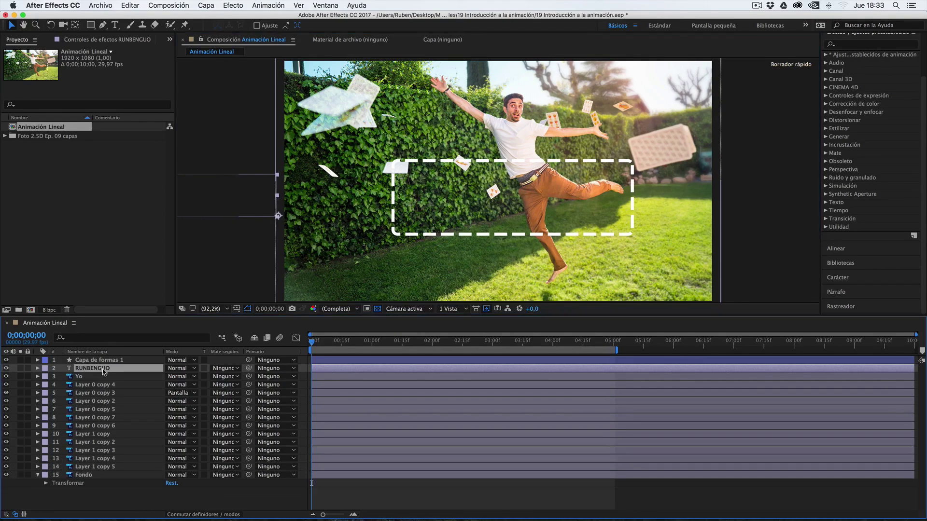
key("alt")
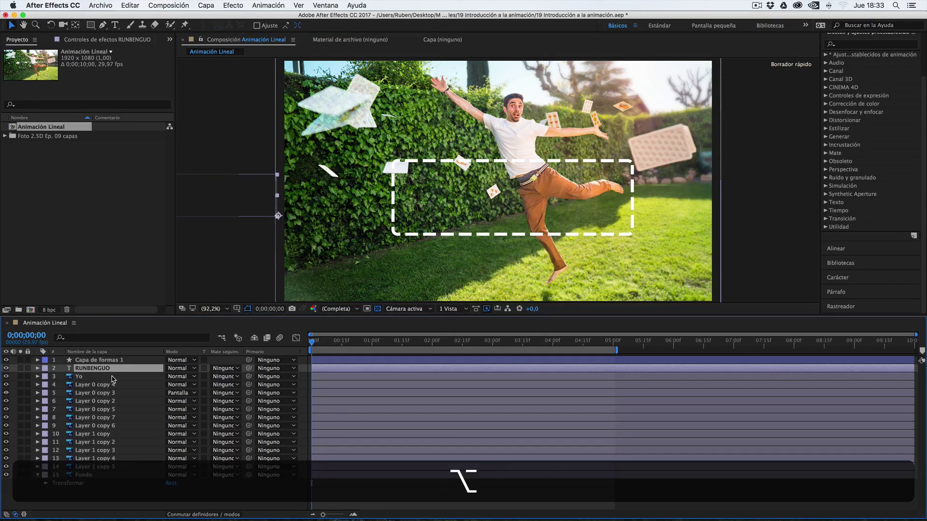
key("alt+p")
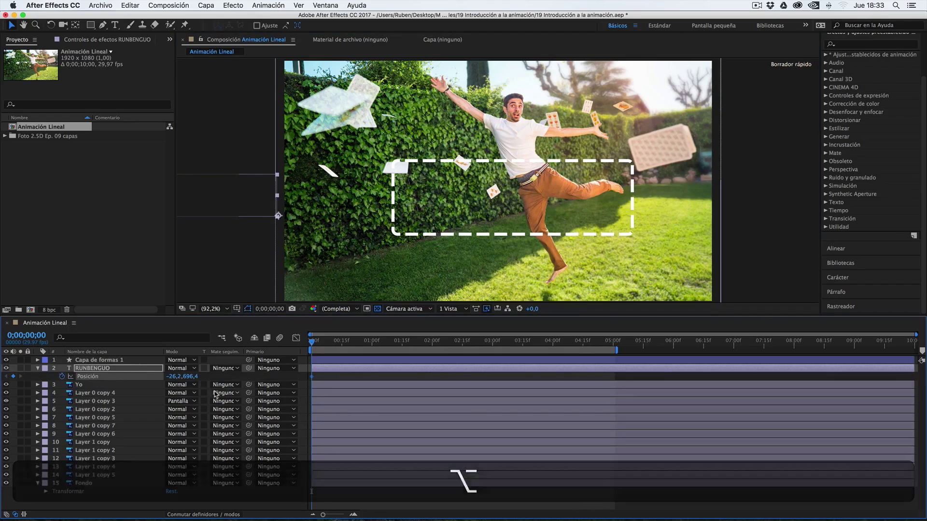
Keyframe RUNBENGUO's Position at 1519,8, 696,4 at 0;00;05;00 and preview the movement from the start.
left_click_drag(439, 343, 613, 342)
key("shift")
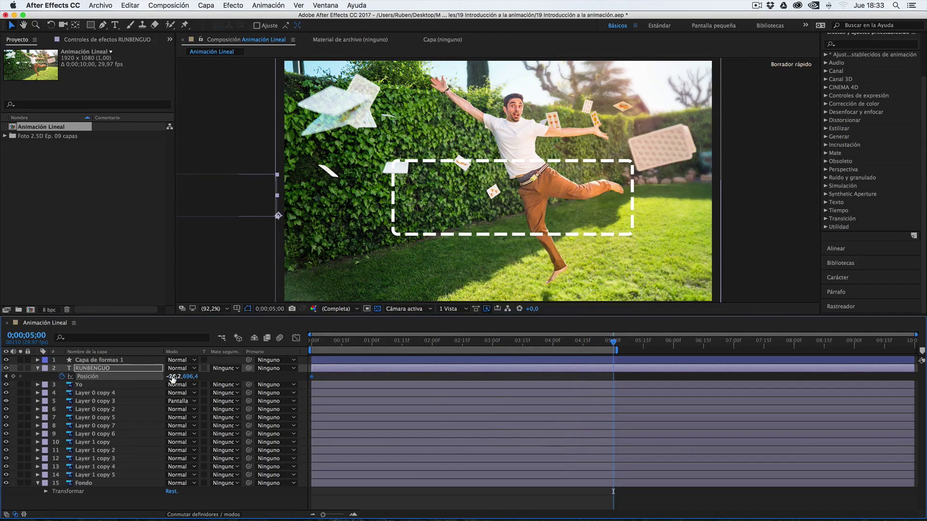
left_click_drag(174, 377, 362, 375)
key("shift")
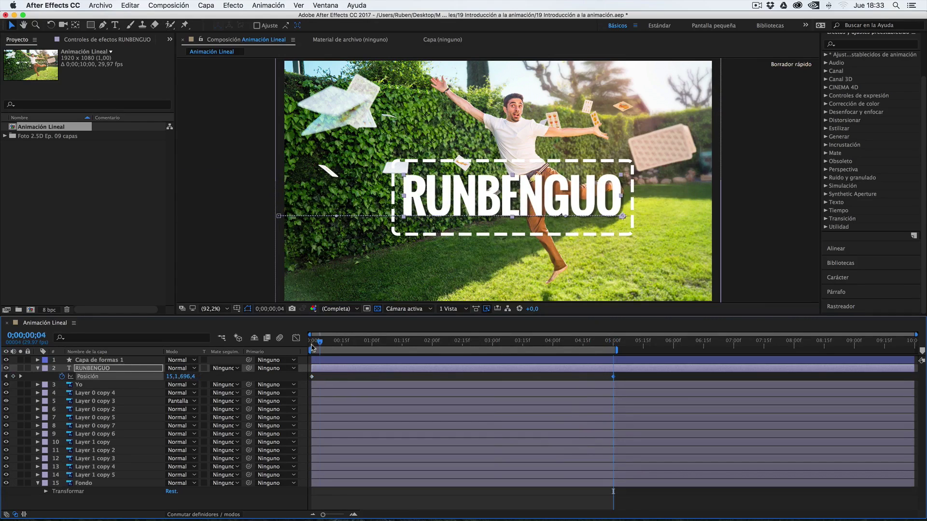
left_click(313, 343)
key("space")
Copy RUNBENGUO's Position keyframe at 0;00;05;00 and paste it at 0;00;06;00 to hold the title still for one second.
left_click_drag(463, 344, 613, 348)
mouse_move(613, 380)
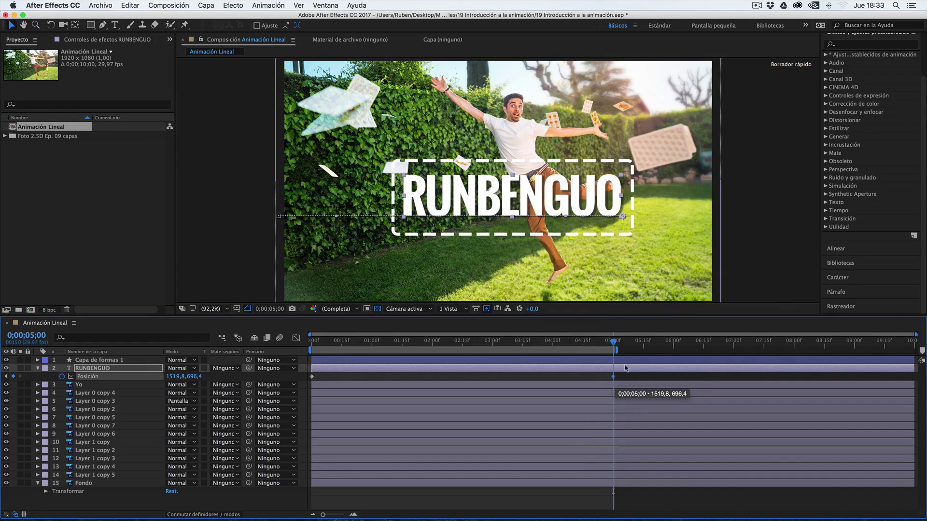
left_click(672, 341)
mouse_move(673, 341)
left_mouse_down()
mouse_move(656, 341)
mouse_move(673, 341)
left_mouse_up()
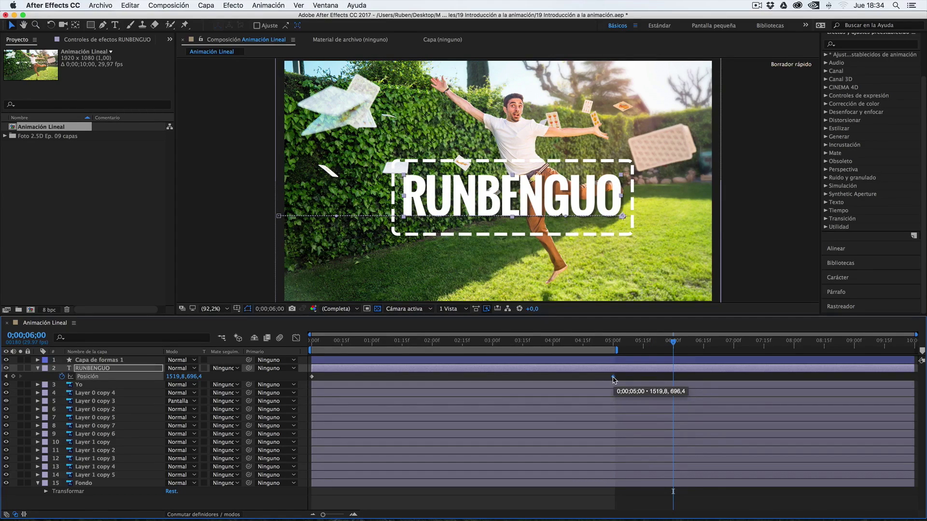
key("super")
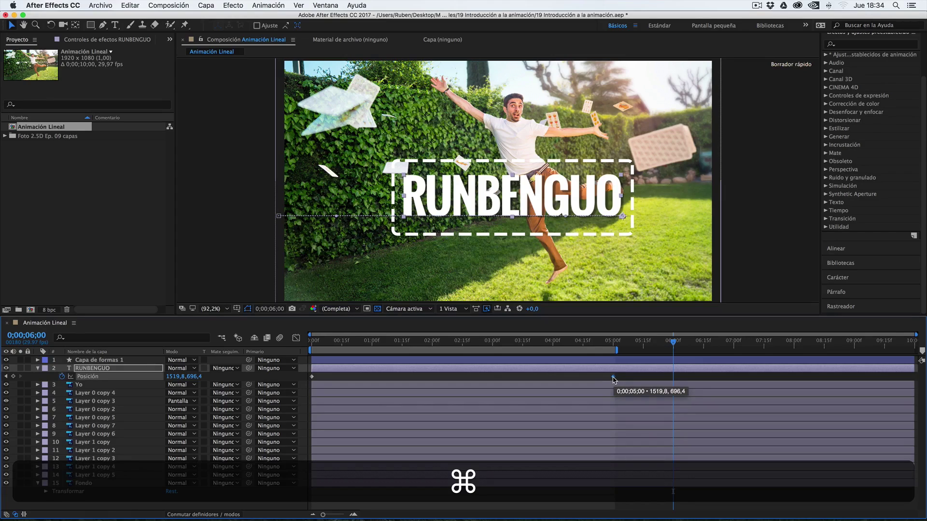
key("super+c")
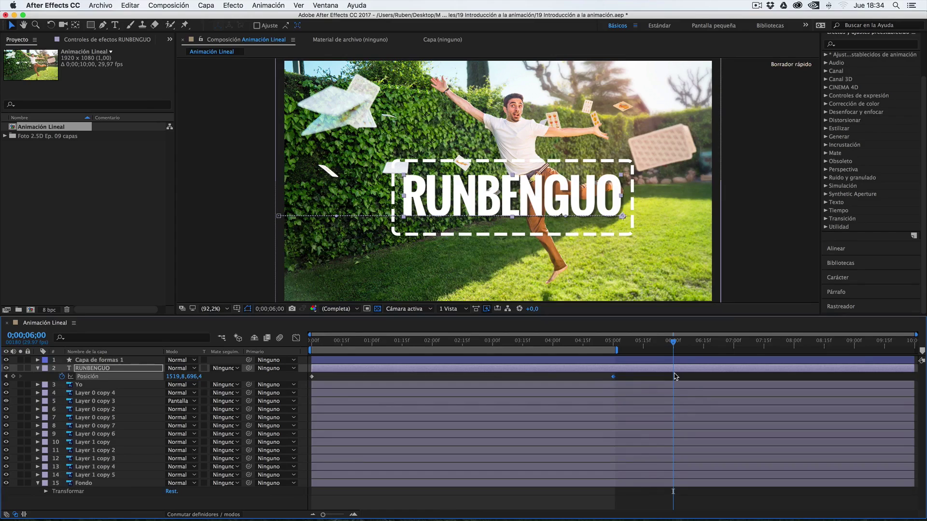
key("super+v")
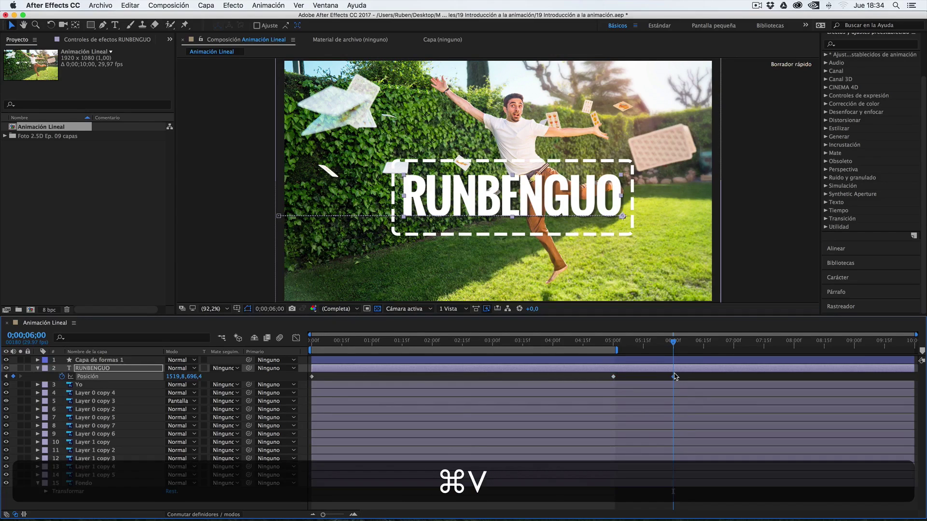
At 0;00;07;00, move RUNBENGUO out past the frame's right edge to Position 2972,8, 696,4 and preview the animation from the start.
left_click(622, 343)
left_click_drag(631, 346, 734, 341)
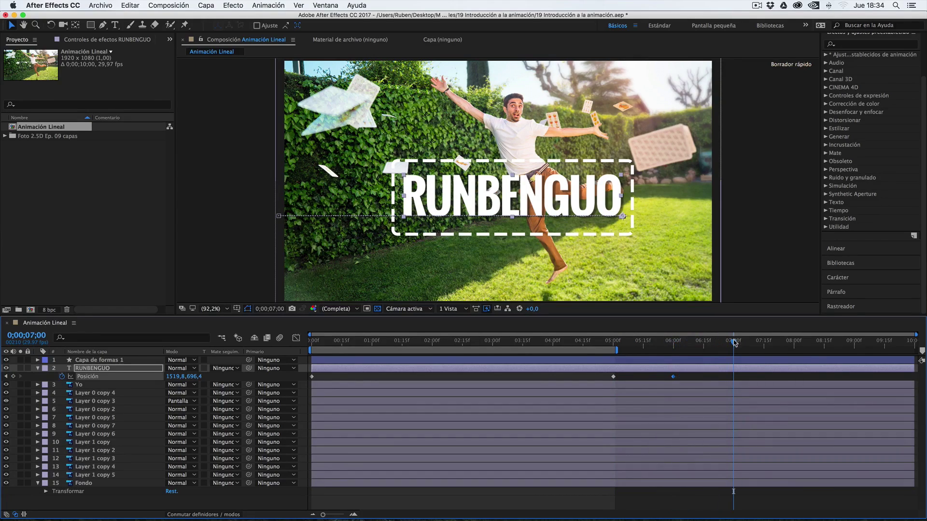
left_click_drag(175, 376, 876, 380)
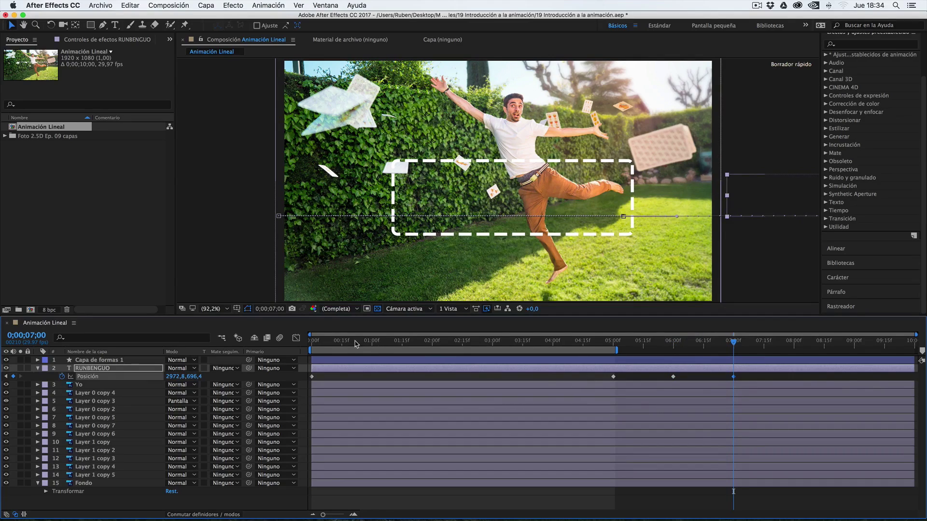
left_click(310, 344)
key("space")
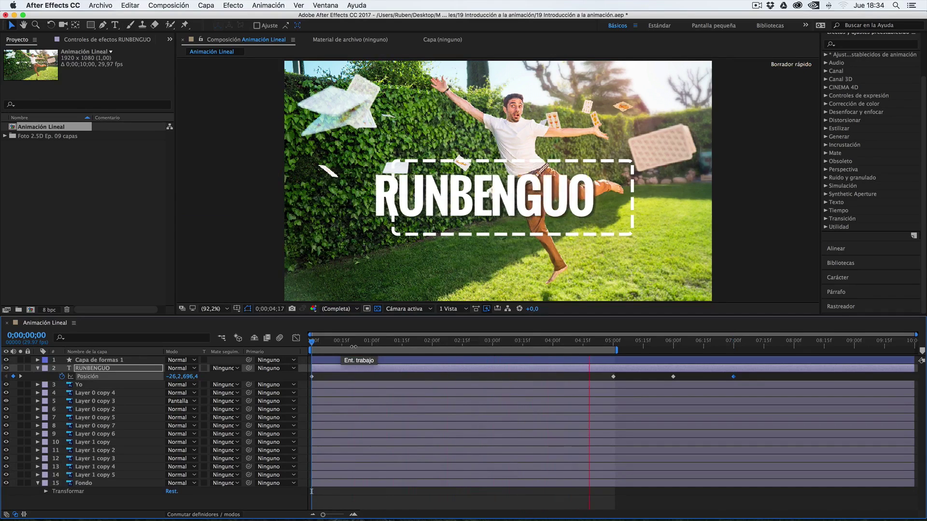
key("space")
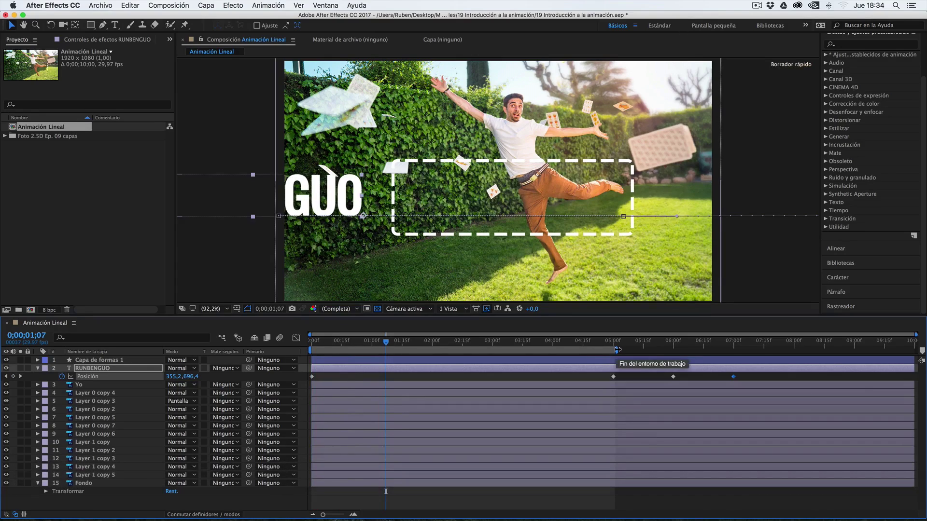
Extend the end of the work area to the last keyframe at about 0;00;07;00 and preview the whole animation.
left_click_drag(614, 349, 735, 345)
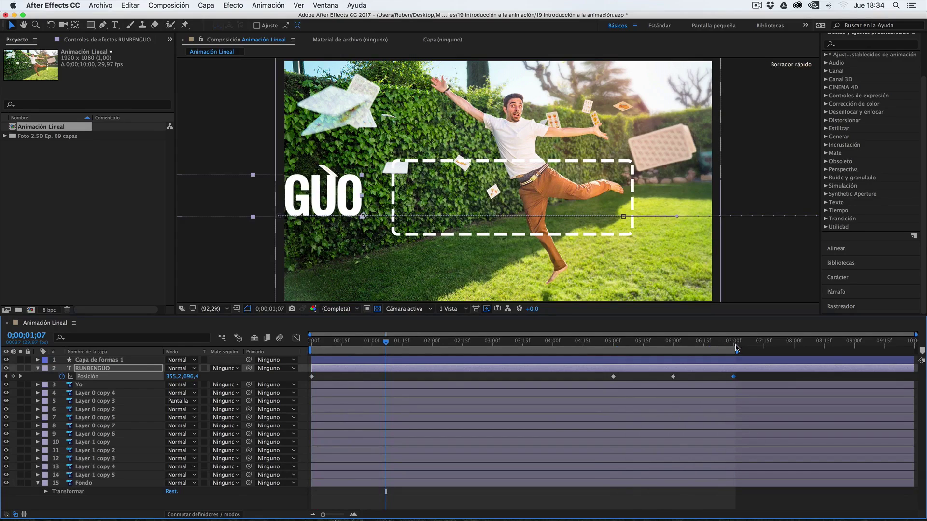
key("space")
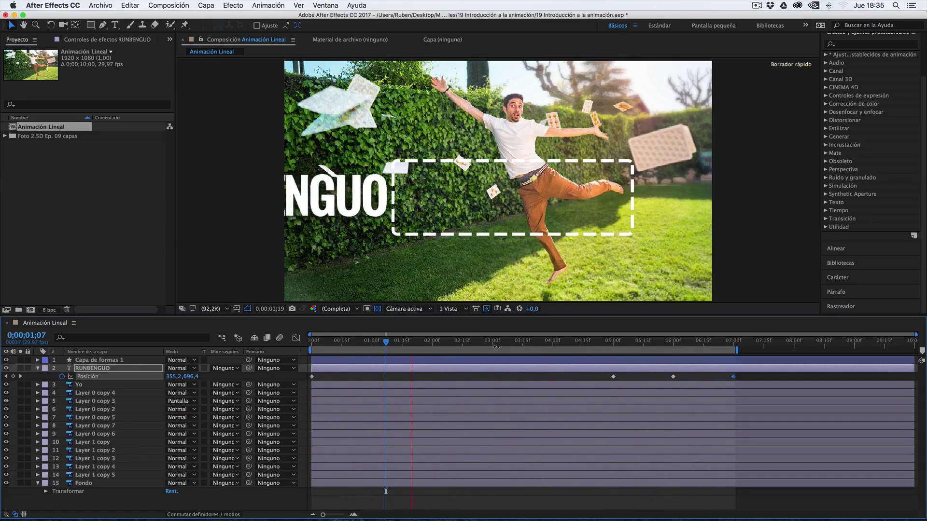
key("space")
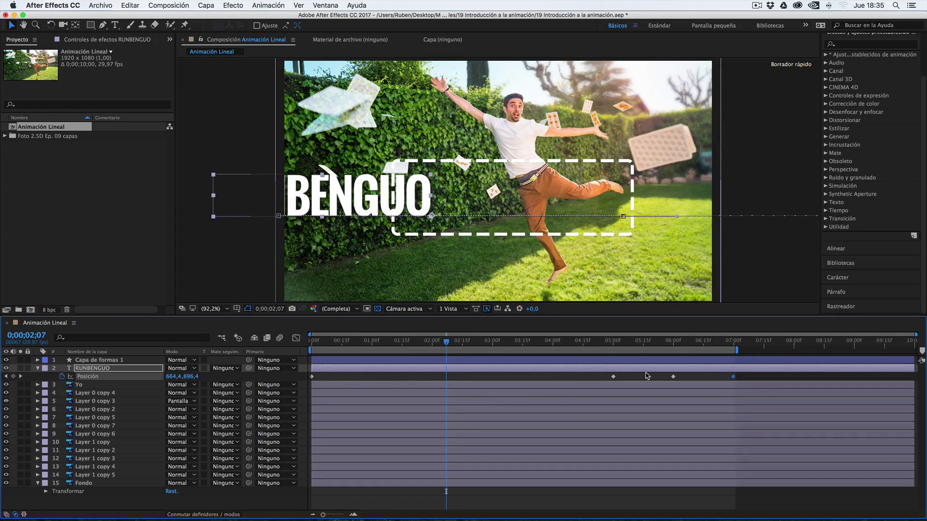
left_click(760, 378)
left_click_drag(761, 378, 598, 382)
key("super+z")
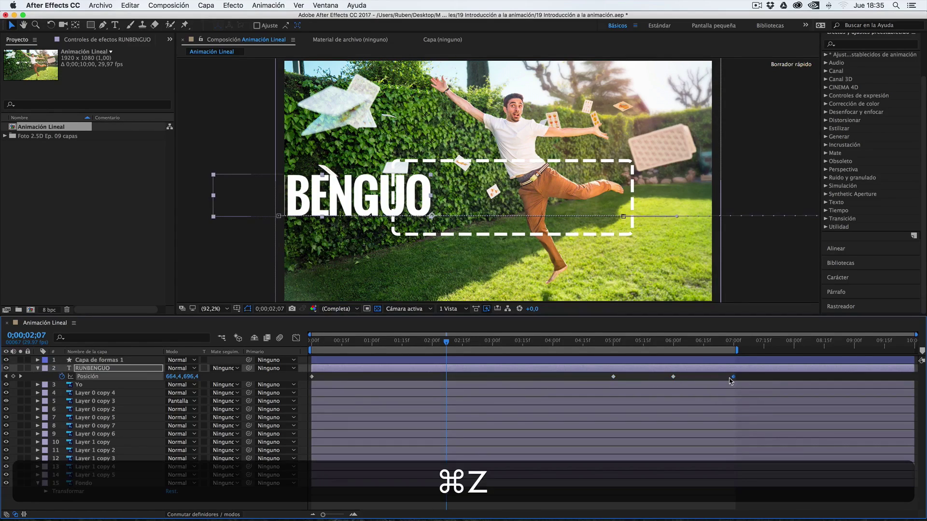
Shift RUNBENGUO's last three Position keyframes together to 0;00;01;00, 0;00;02;00 and 0;00;03;00.
left_click_drag(761, 382, 613, 381)
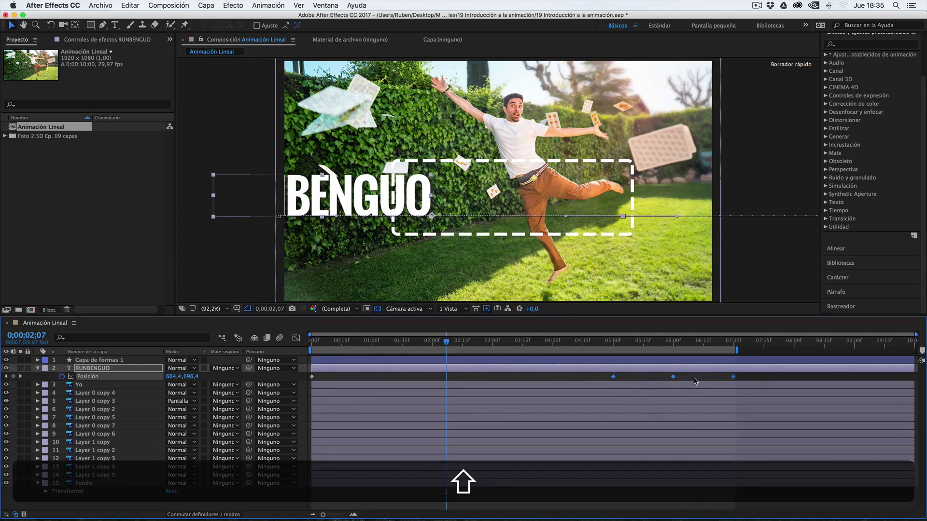
left_click_drag(755, 381, 606, 381)
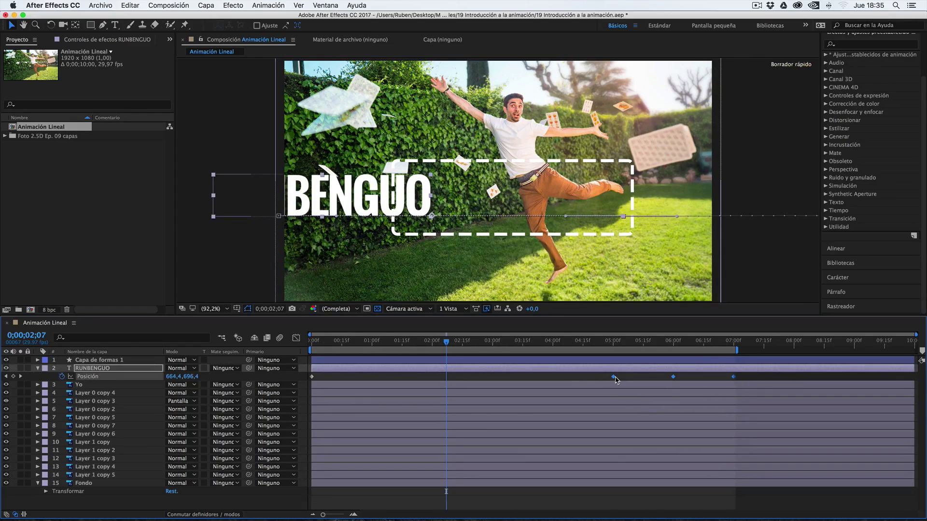
left_click_drag(613, 379, 372, 378)
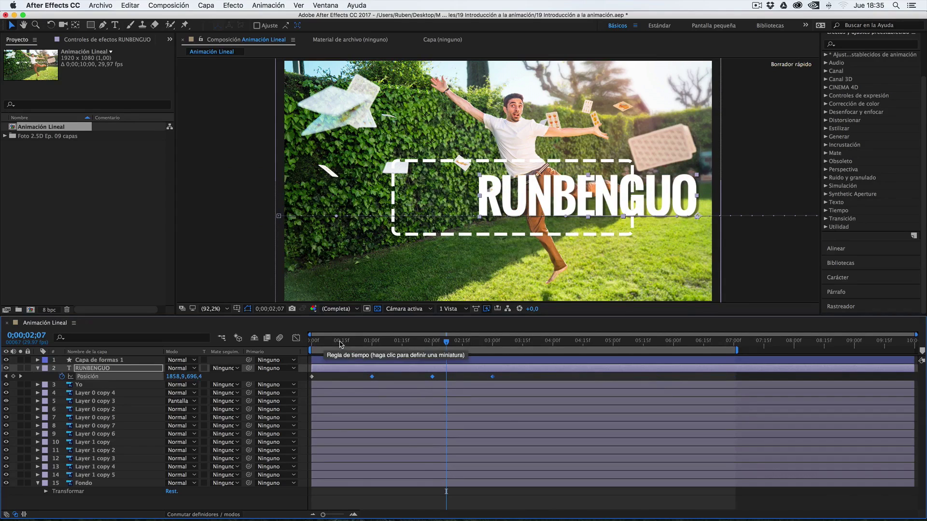
Preview the faster animation, set the end of the work area to 0;00;04;00, and preview it again from the start.
left_click(310, 344)
key("space")
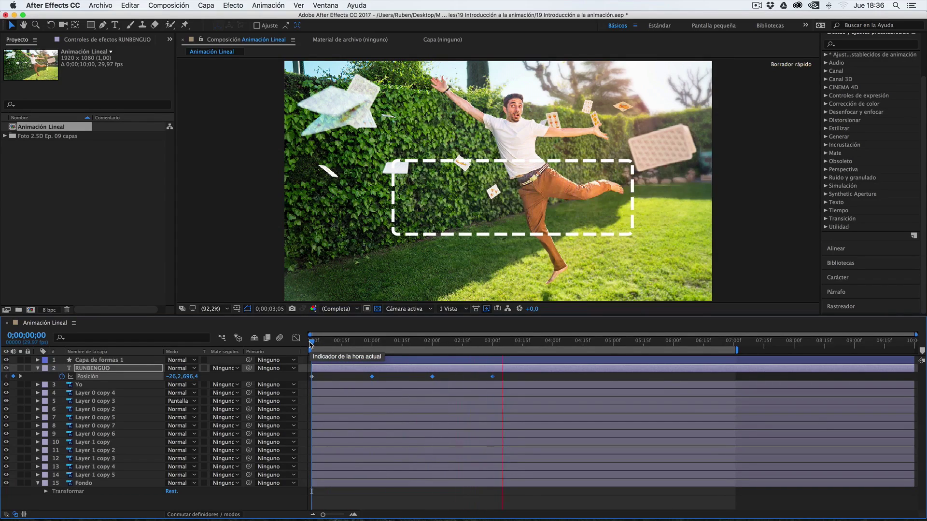
key("space")
left_click(553, 341)
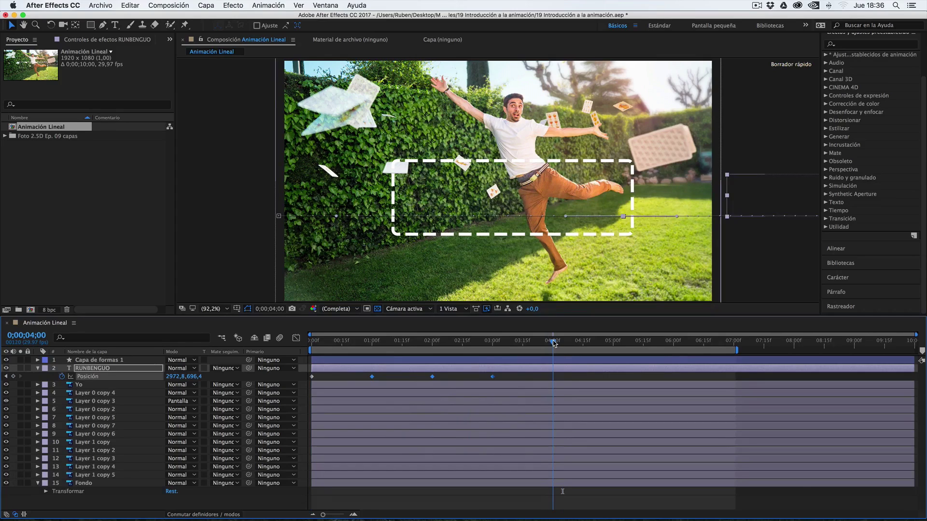
key("n")
left_click(308, 342)
key("space")
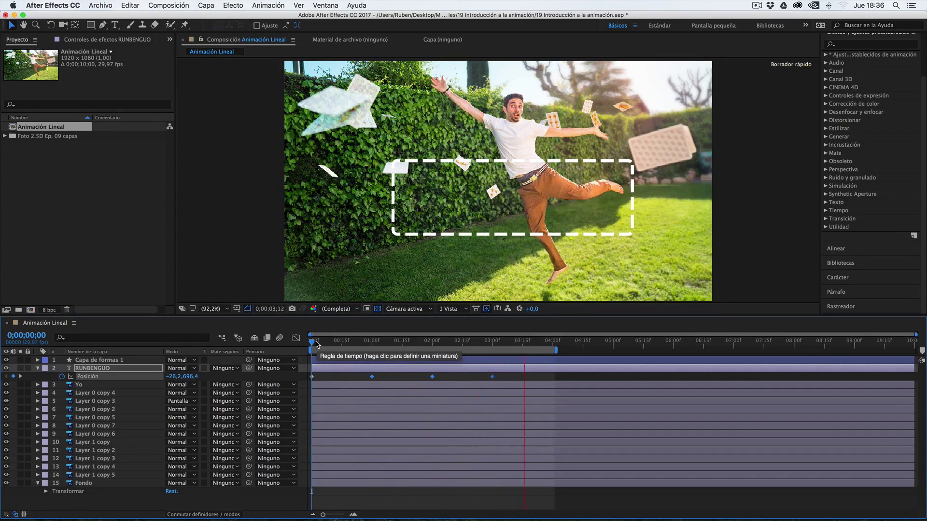
left_click(316, 342)
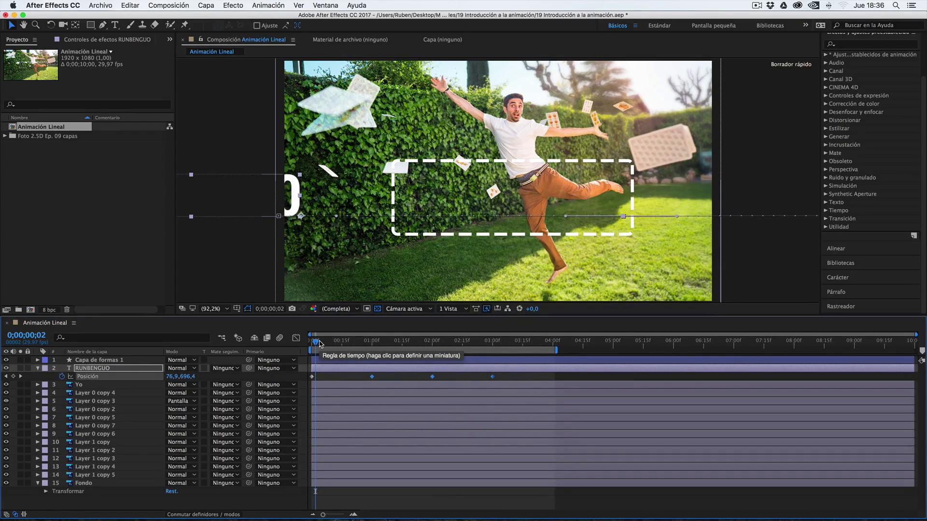
Return to 0;00;00;00 and reveal RUNBENGUO's Opacity property together with its Position.
key("Home")
left_click(103, 369)
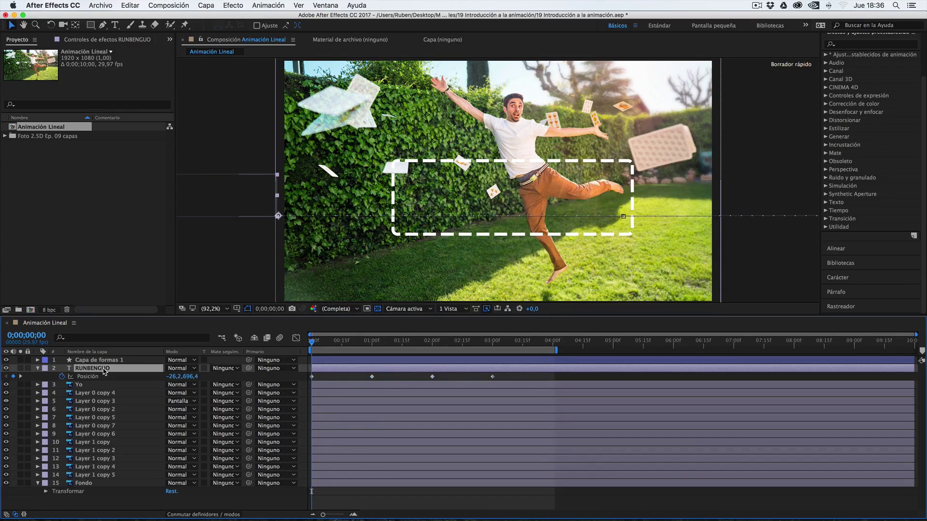
key("t")
key("shift+p")
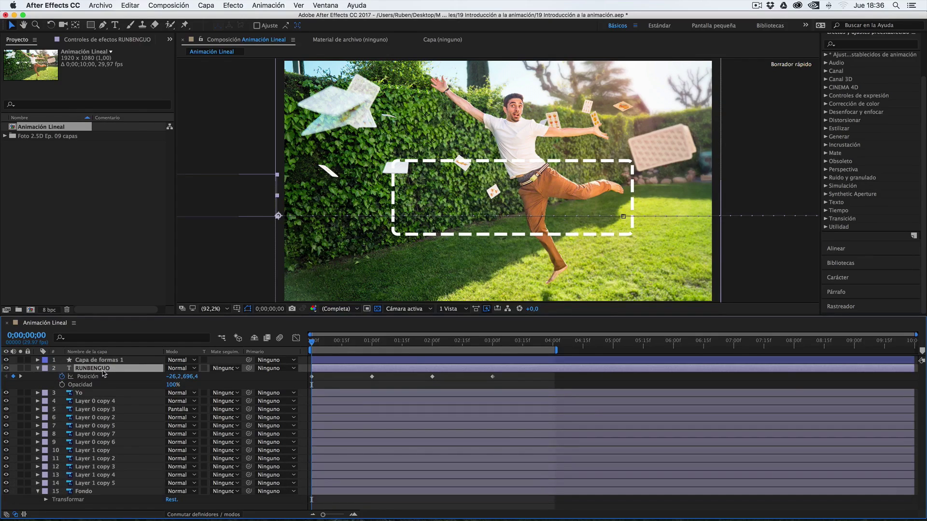
Return to RUNBENGUO's first Position keyframe and step through the following keyframes up to 0;00;03;00.
left_click_drag(326, 341, 368, 343)
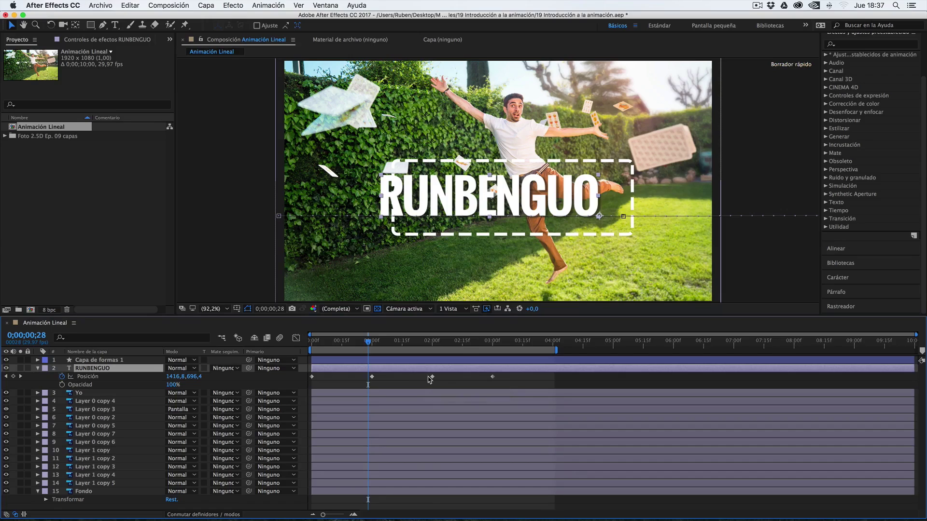
left_click(6, 376)
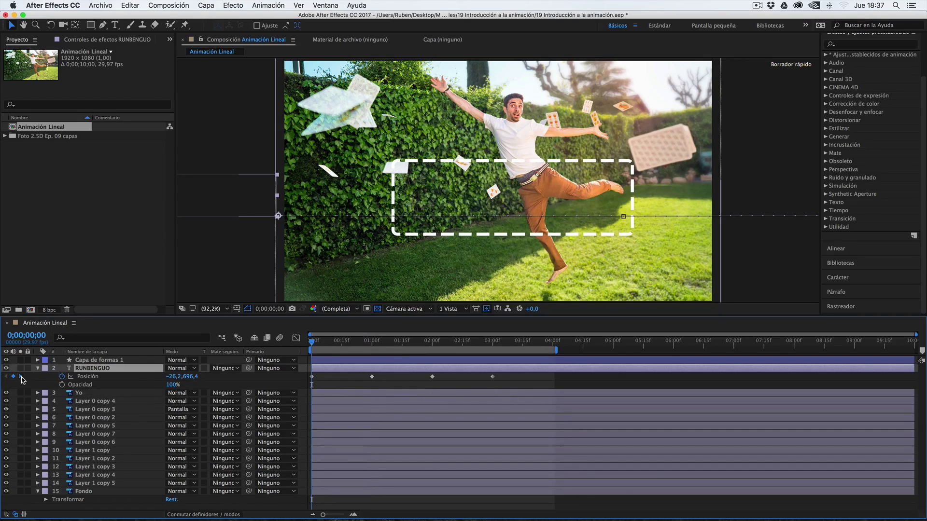
left_click(21, 377)
left_click(21, 377)
left_click(21, 377)
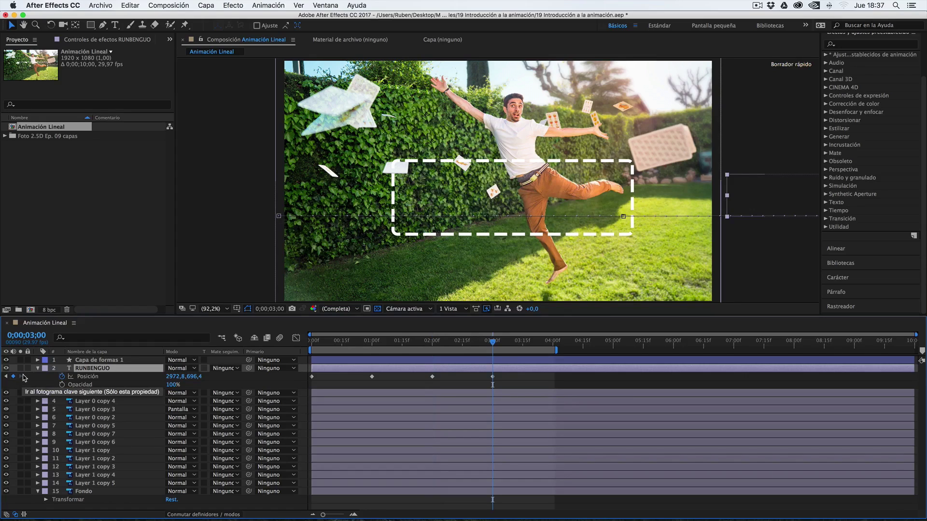
Step through RUNBENGUO's Position keyframes back to 0;00;00;00 and forward to the ones at 0;00;01;00 and 0;00;02;00.
key("j")
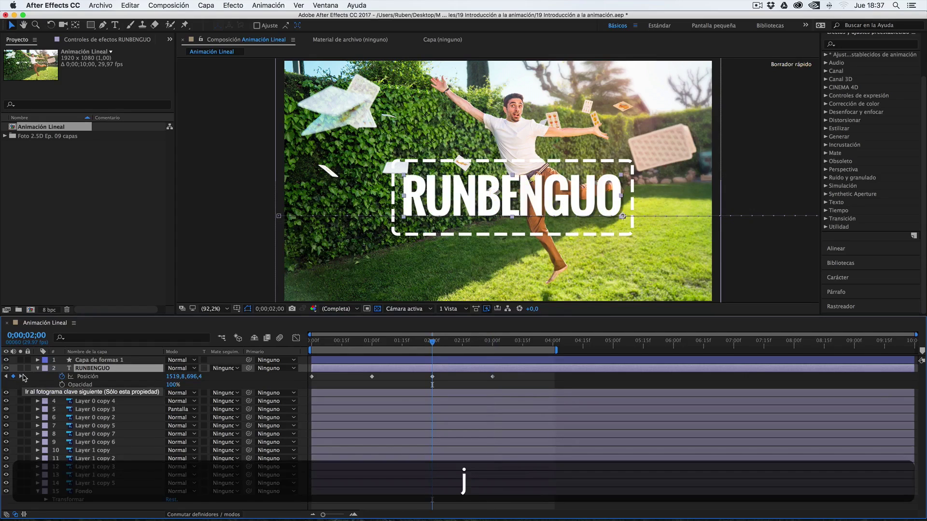
key("j")
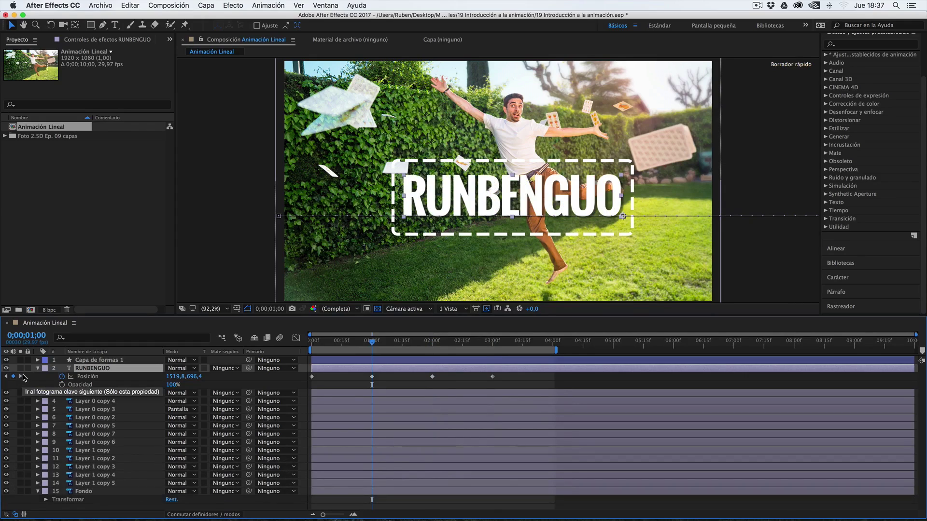
key("k")
key("j")
key("j")
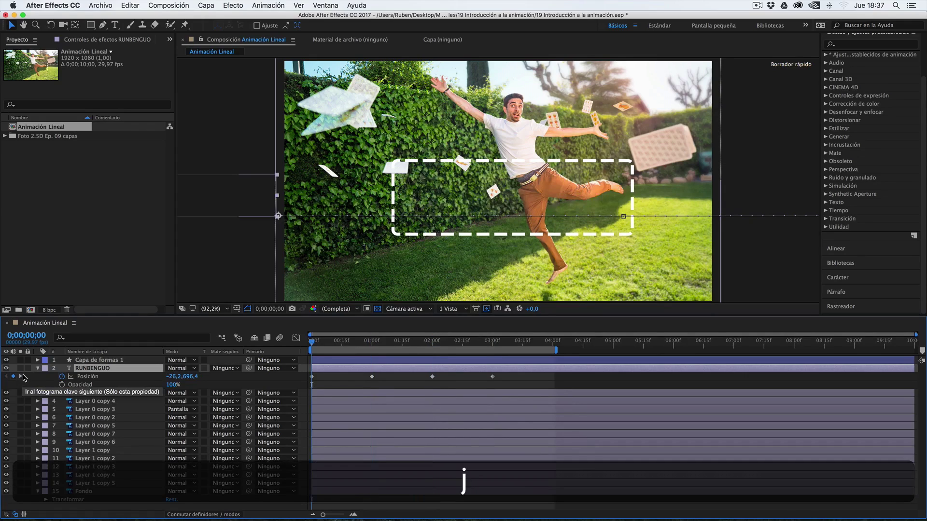
key("k")
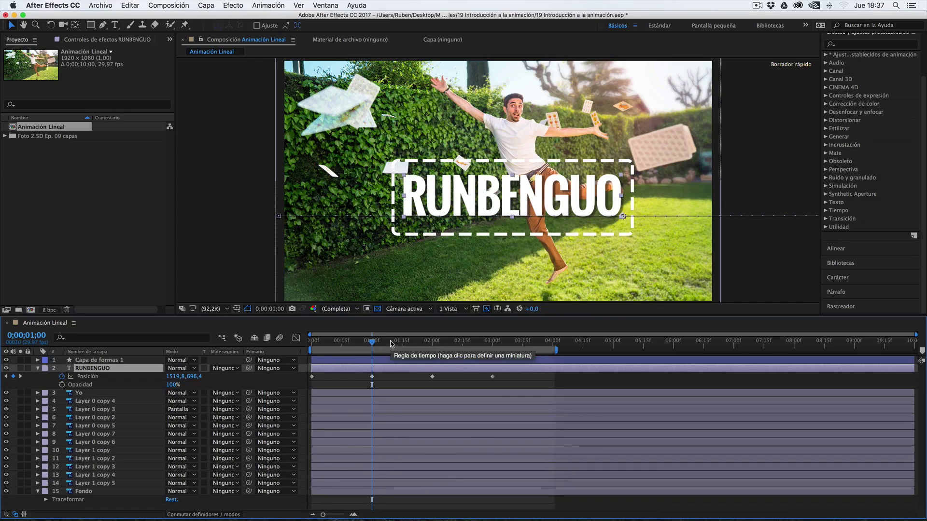
left_click_drag(391, 343, 431, 344)
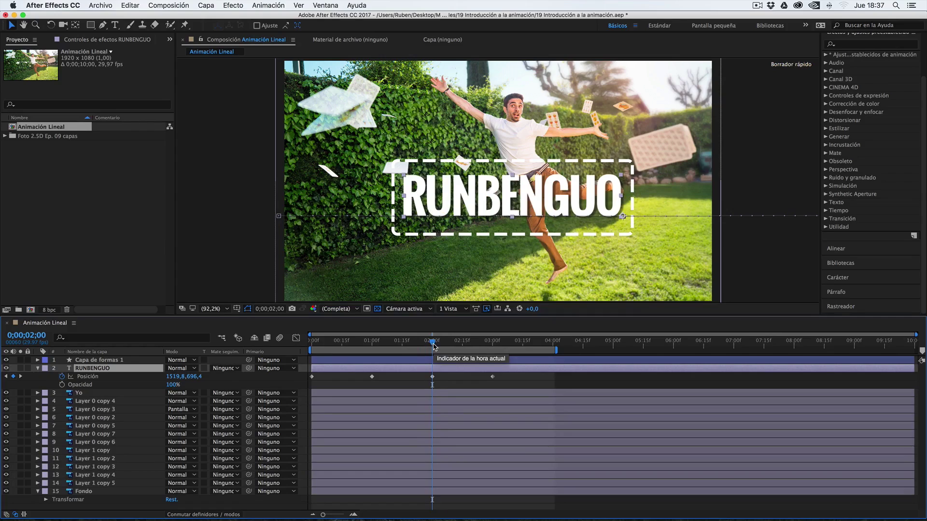
Return to the first Position keyframe at 0;00;00;00, enable keyframing for RUNBENGUO's Opacity and set it to 0%.
key("j")
key("j")
key("k")
key("j")
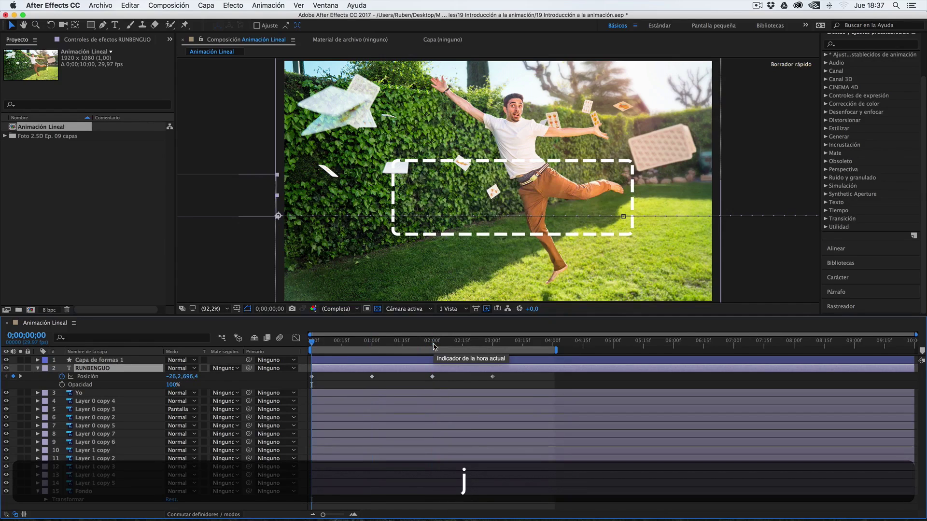
key("k")
key("j")
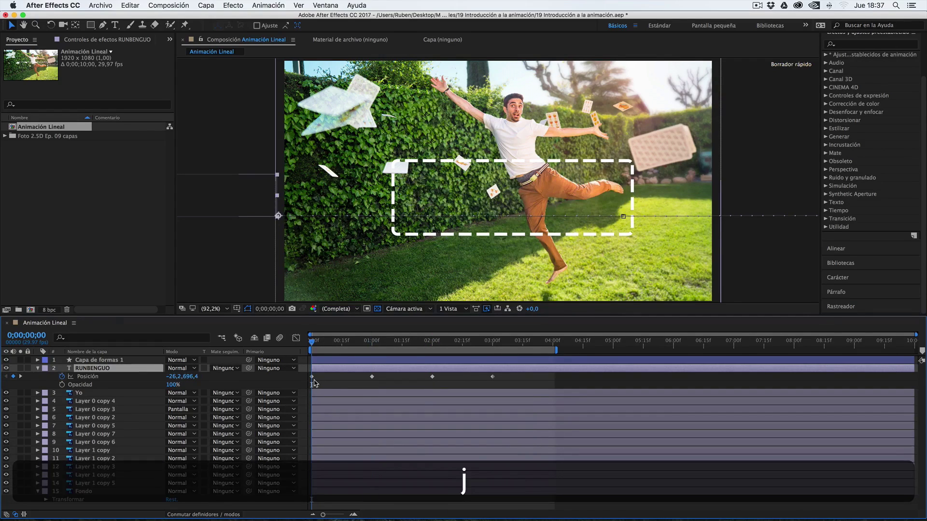
left_click(62, 386)
left_click(173, 386)
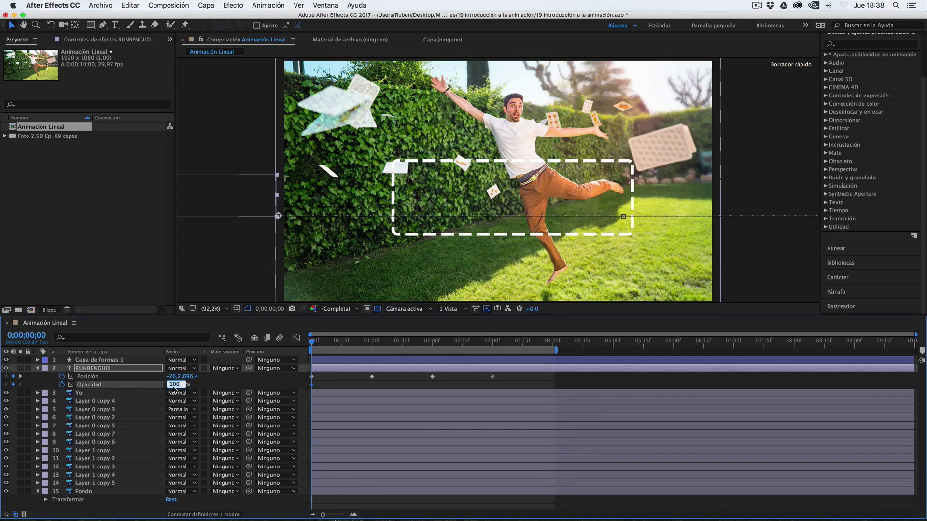
type("0")
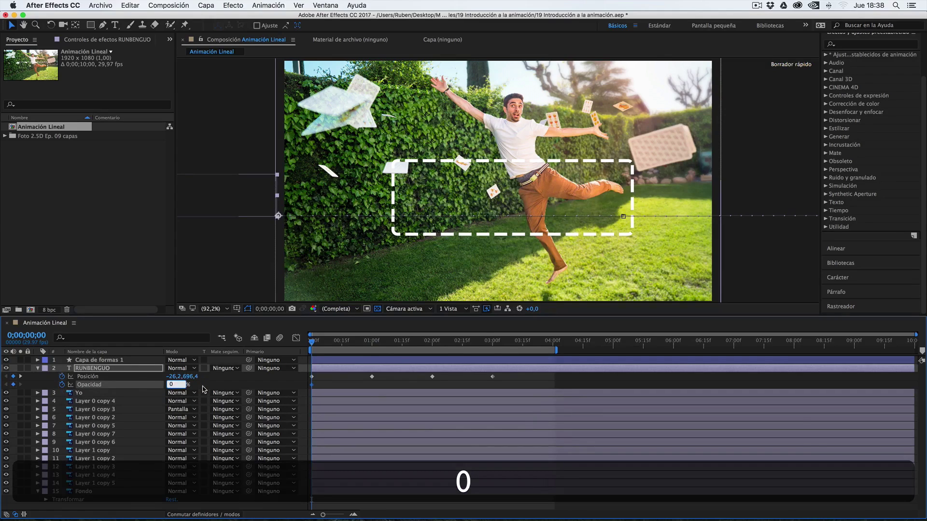
left_click(163, 386)
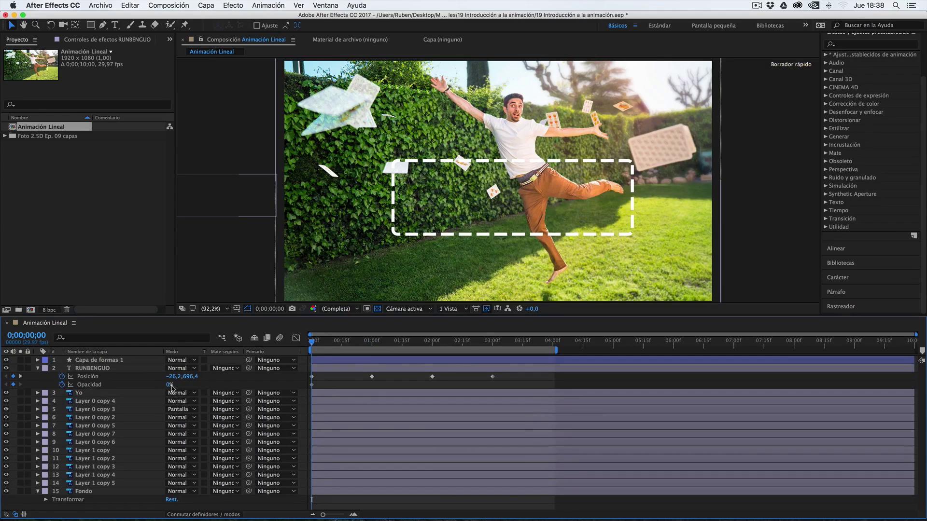
At the second Position keyframe, 0;00;01;00, set RUNBENGUO's Opacity to 100%.
key("j")
key("k")
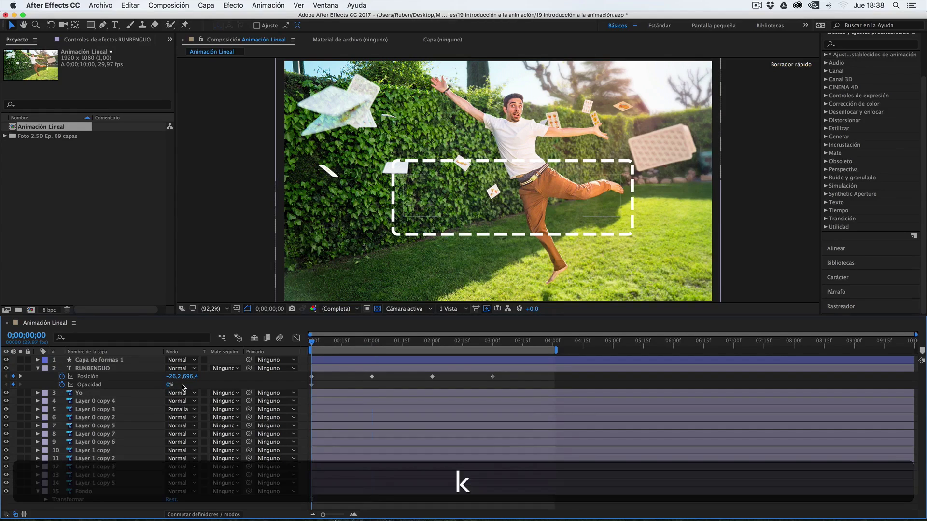
left_click(168, 385)
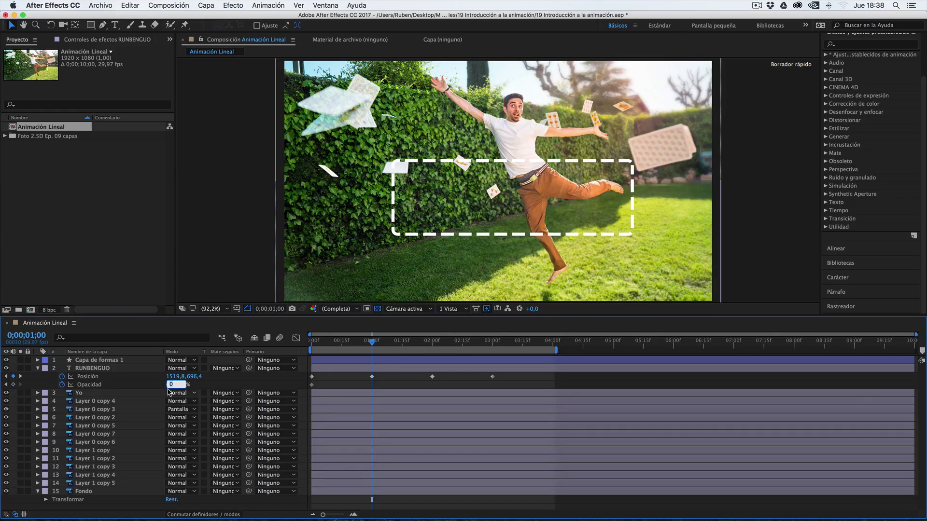
type("100")
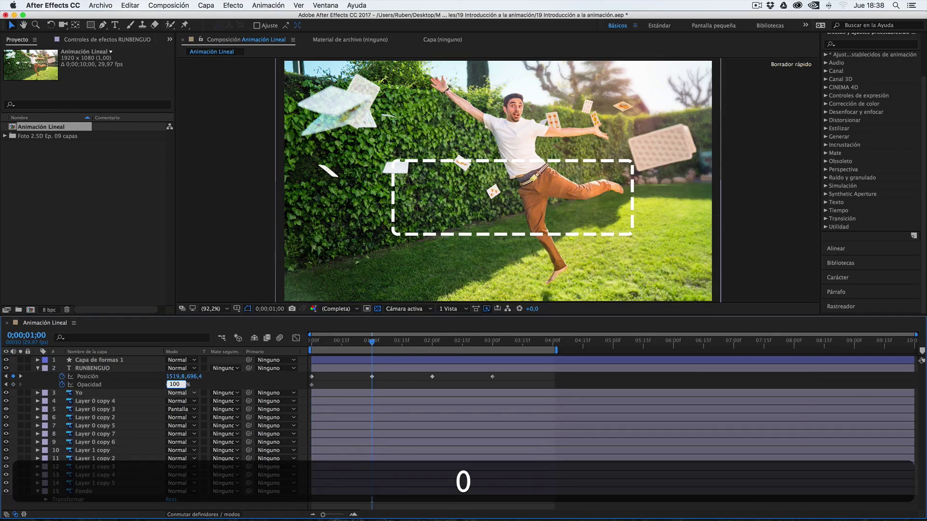
key("Return")
Duplicate the 100% Opacity keyframe at the third Position keyframe, 0;00;02;00.
key("k")
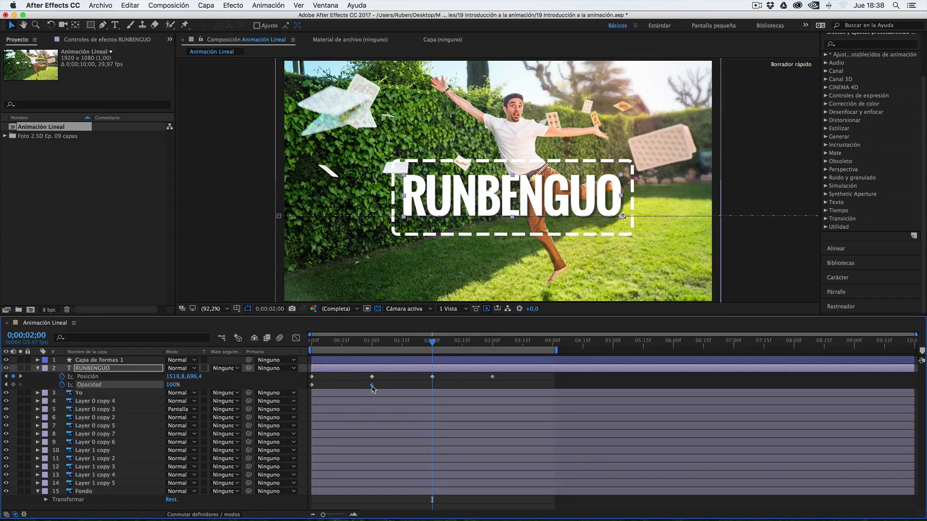
key("super+c")
key("super+v")
mouse_move(431, 386)
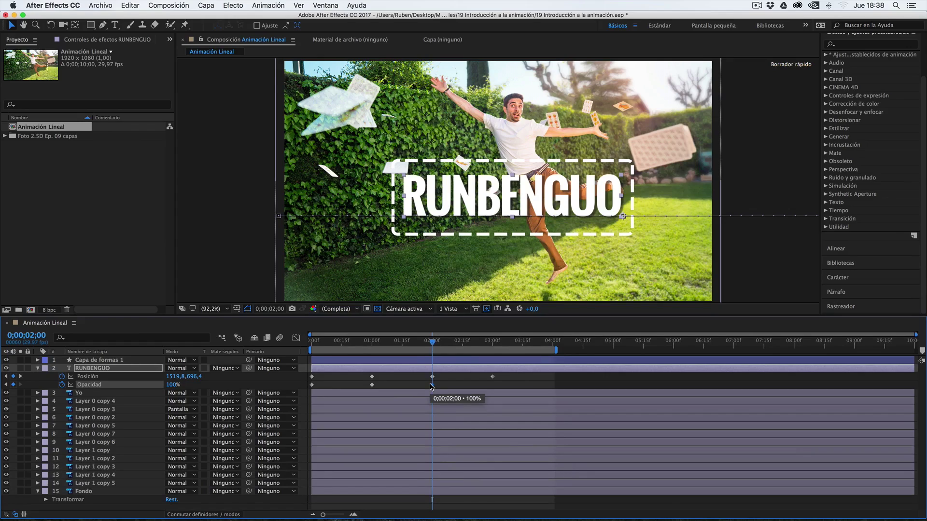
At the last Position keyframe, 0;00;03;00, set RUNBENGUO's Opacity to 0%.
key("k")
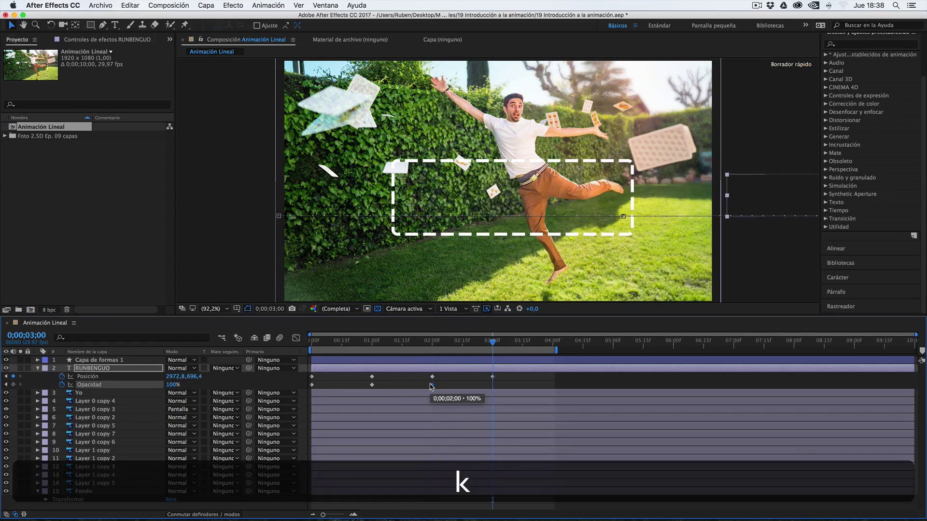
left_click(173, 386)
type("0")
key("Return")
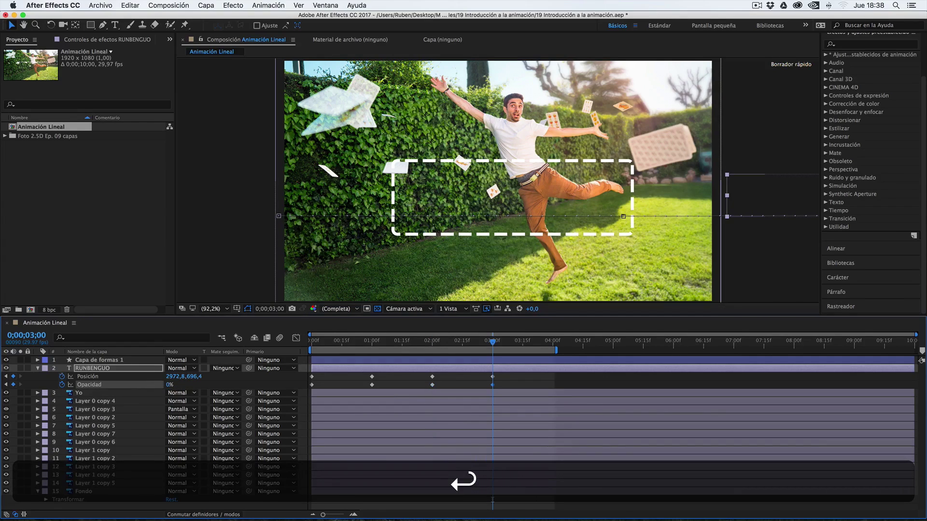
Preview the combined Position and Opacity animation from 0;00;00;00.
mouse_move(311, 343)
left_mouse_down()
mouse_move(525, 356)
mouse_move(308, 358)
left_mouse_up()
key("space")
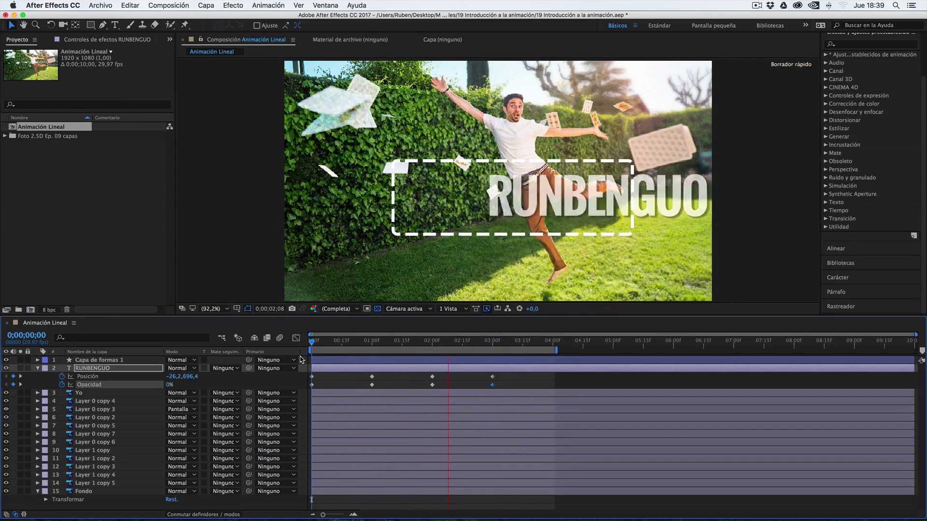
key("space")
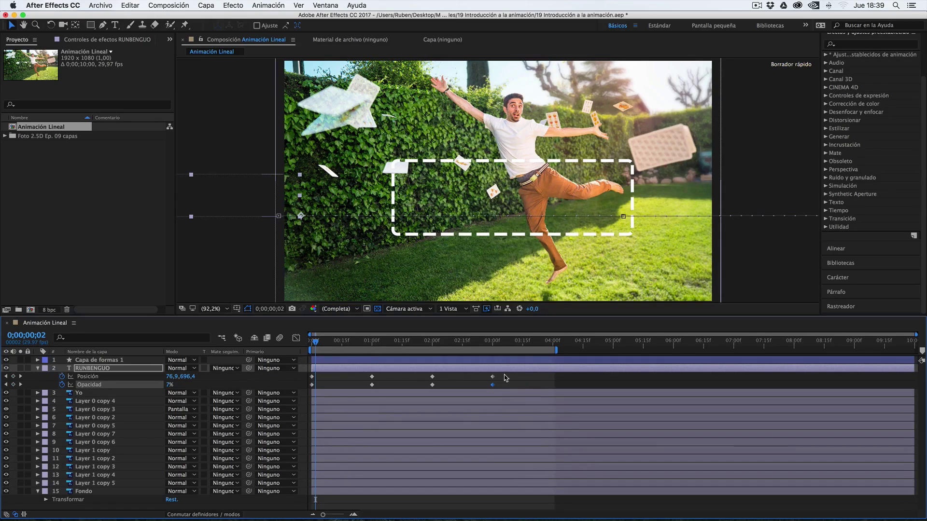
Try retiming by moving only RUNBENGUO's final Position and Opacity keyframes to a later time, and undo the change.
left_click_drag(511, 380, 309, 393)
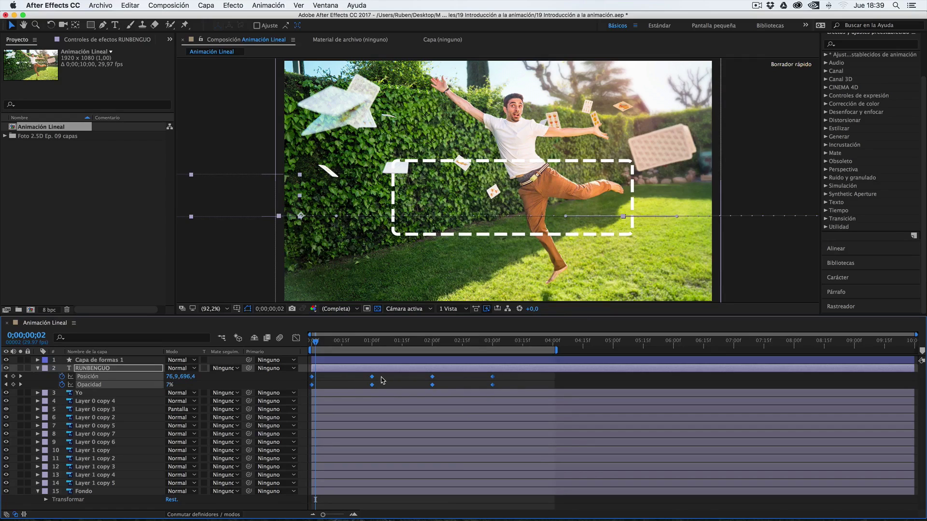
left_click(365, 377)
mouse_move(506, 374)
left_mouse_down()
mouse_move(495, 381)
mouse_move(512, 381)
left_mouse_up()
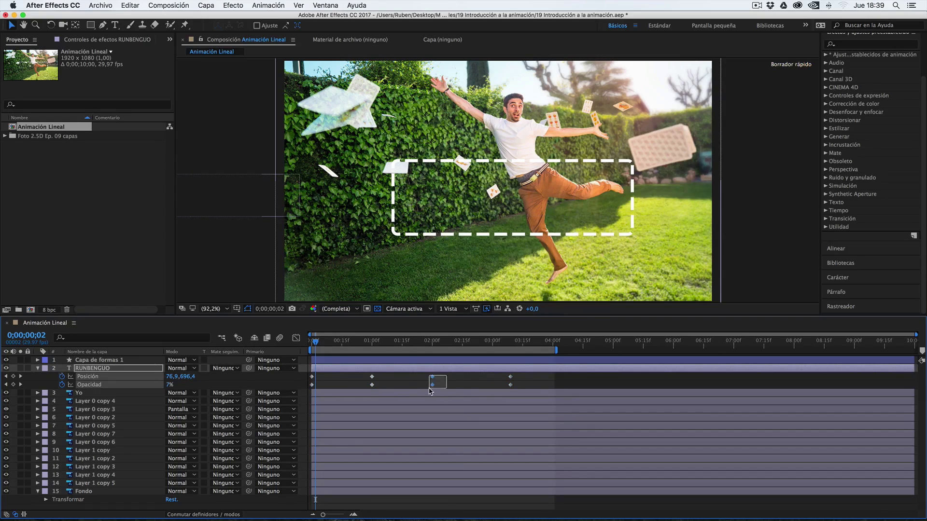
left_click(447, 381)
key("super+z")
key("super+z")
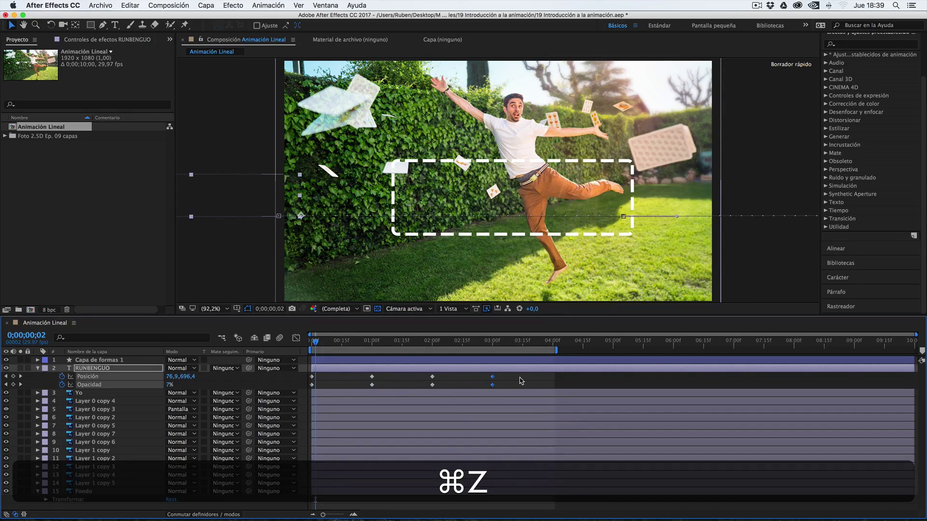
Select all of RUNBENGUO's Position and Opacity keyframes and stretch them proportionally so the last pair falls at 0;00;06;00.
left_click_drag(444, 385, 305, 389)
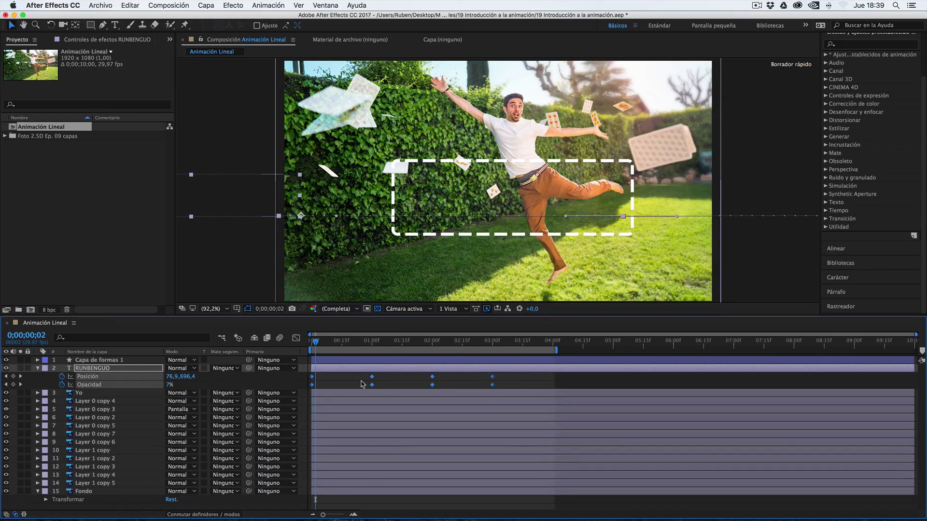
key("alt")
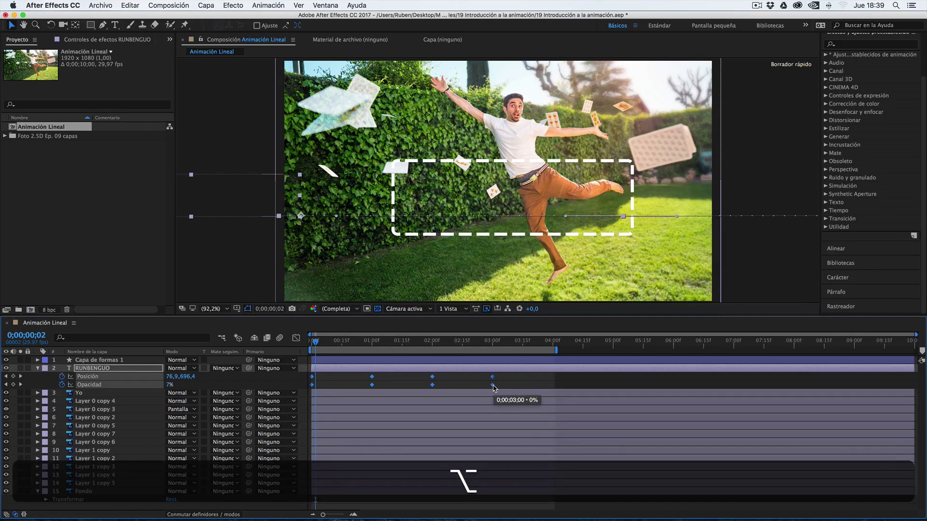
left_click_drag(497, 386, 673, 387)
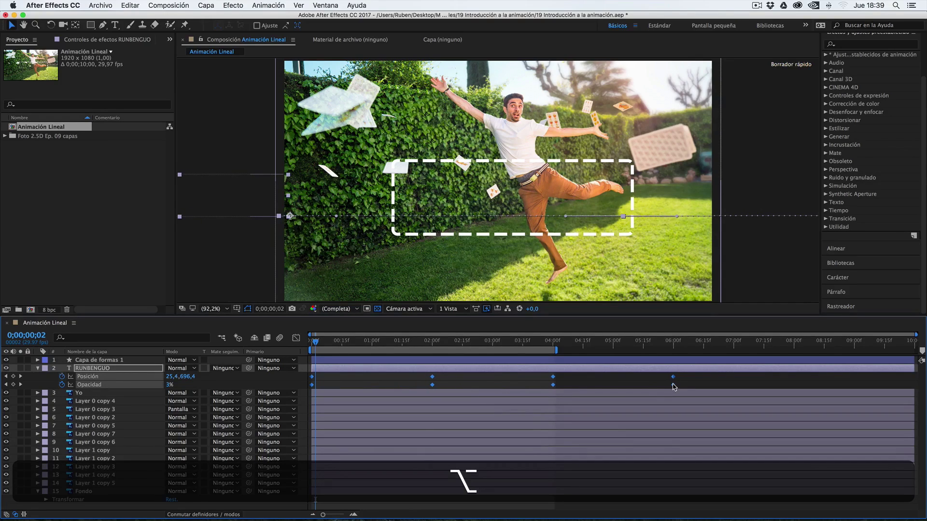
Extend the end of the work area just past 0;00;06;00 and preview the slower animation from the start.
left_click_drag(556, 351, 683, 351)
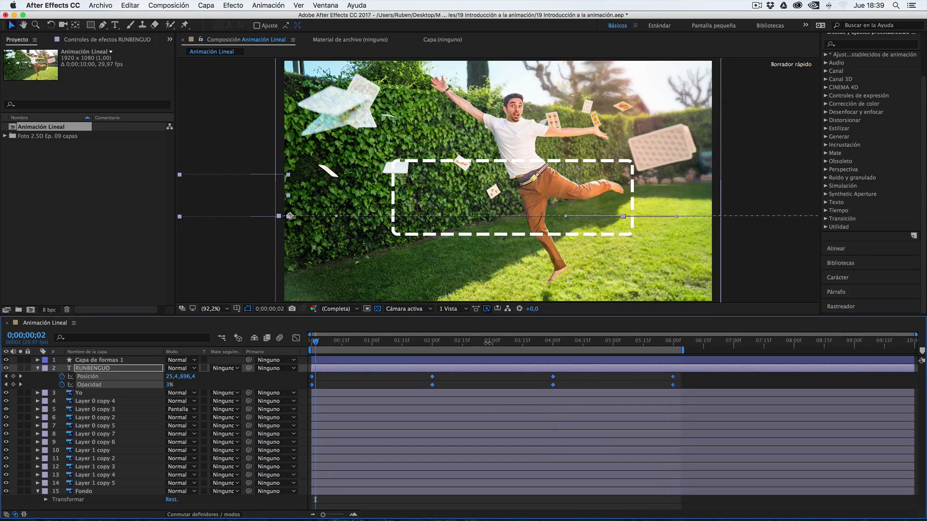
left_click_drag(326, 342, 305, 343)
key("space")
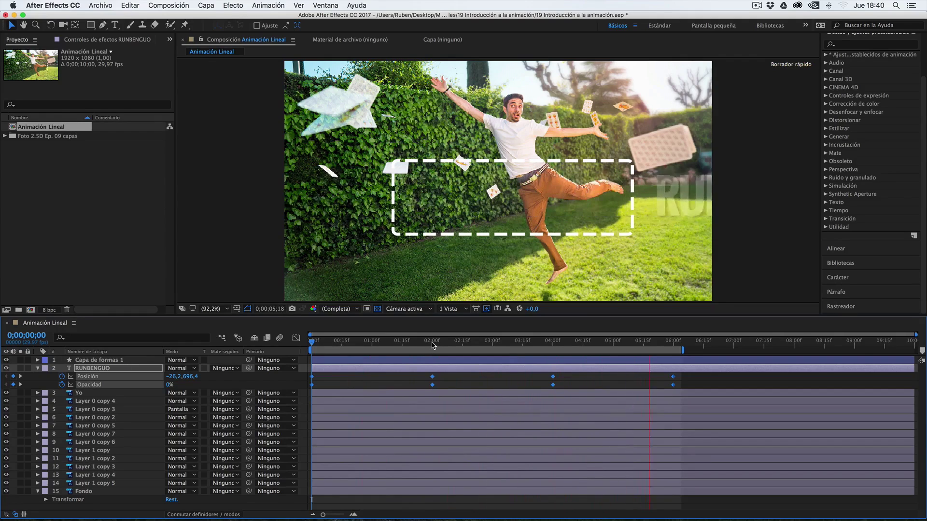
key("space")
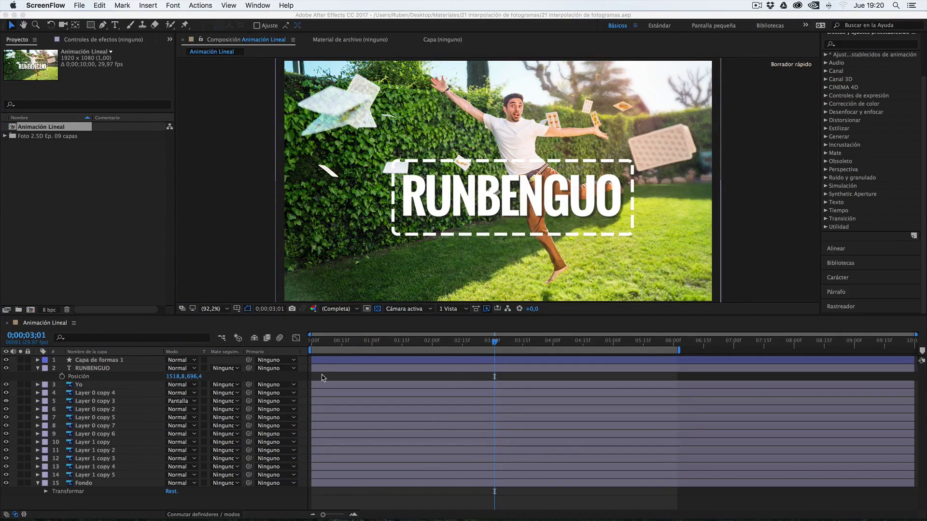
At 0;00;00;15, parent Capa de formas 1 to RUNBENGUO, and reduce RUNBENGUO's Scale to about 92.1%.
left_click(360, 369)
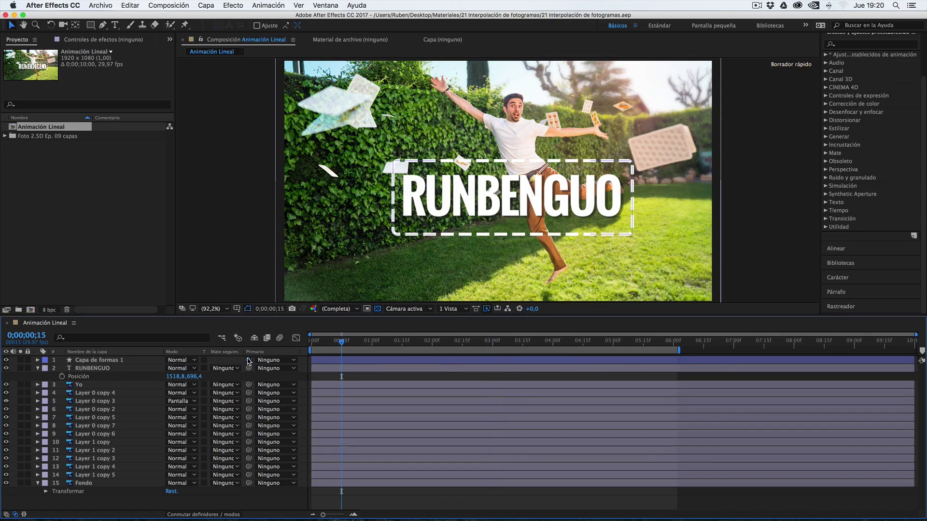
left_click_drag(248, 360, 111, 372)
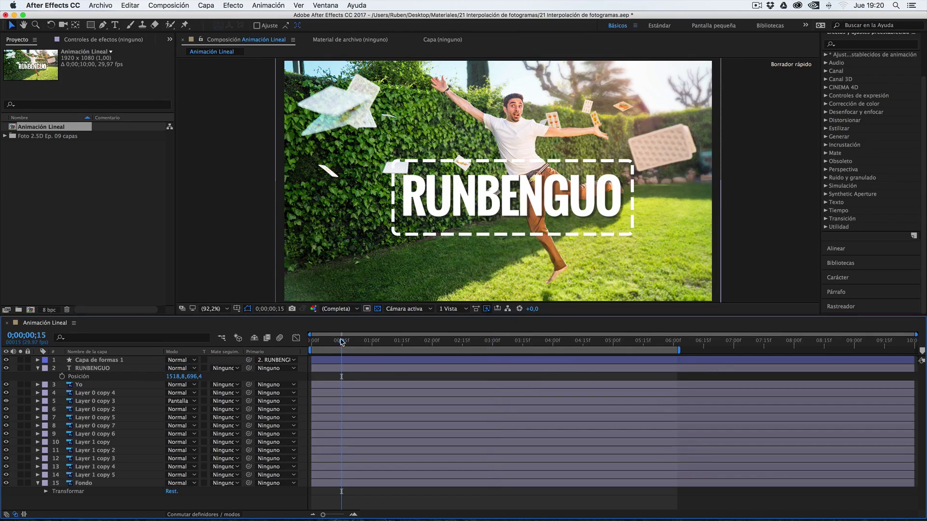
left_click(111, 372)
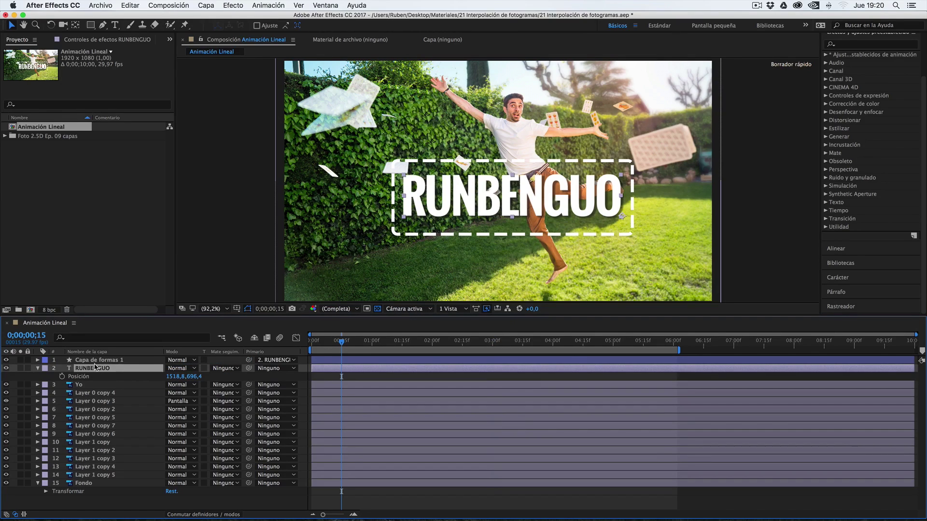
key("s")
left_click_drag(198, 377, 178, 389)
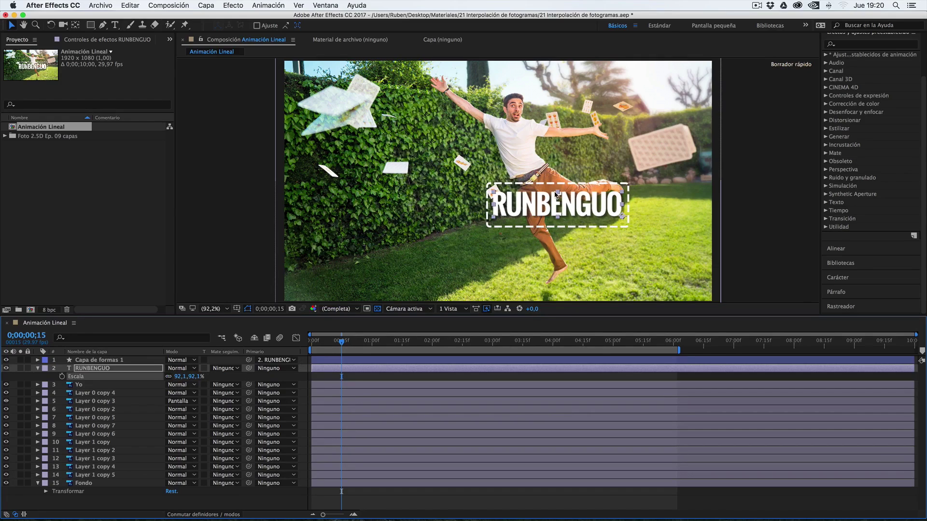
Move RUNBENGUO's anchor point to the centre of the text and place the layer outside the frame, beyond its lower-right corner.
left_click(622, 218)
left_click_drag(558, 204, 558, 202)
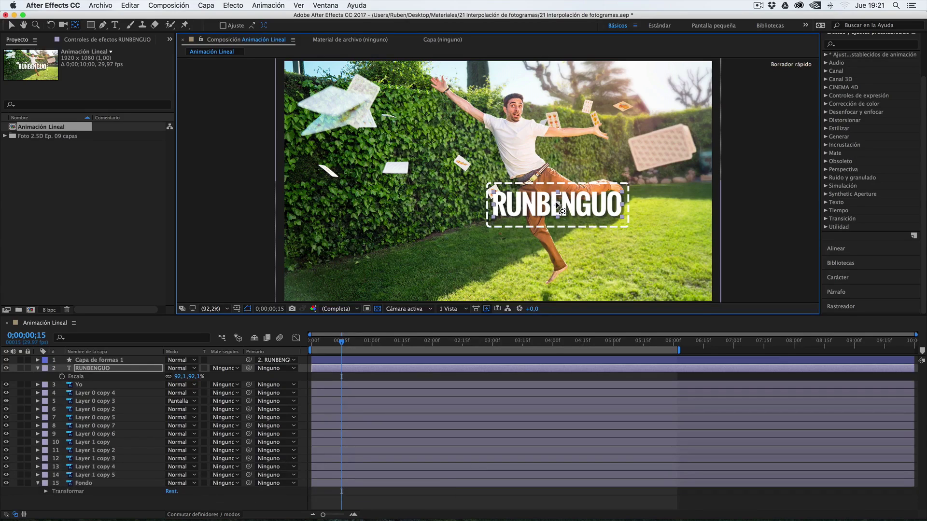
key("v")
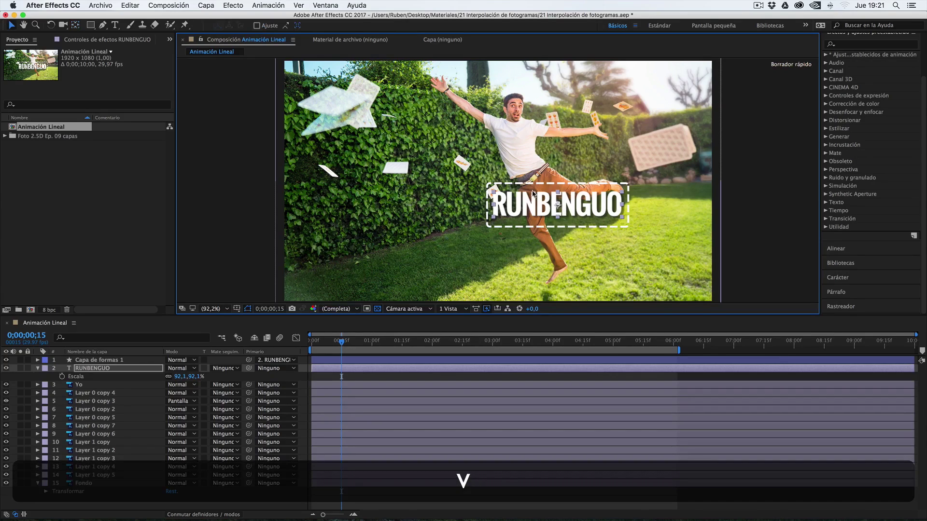
left_click_drag(548, 202, 759, 261)
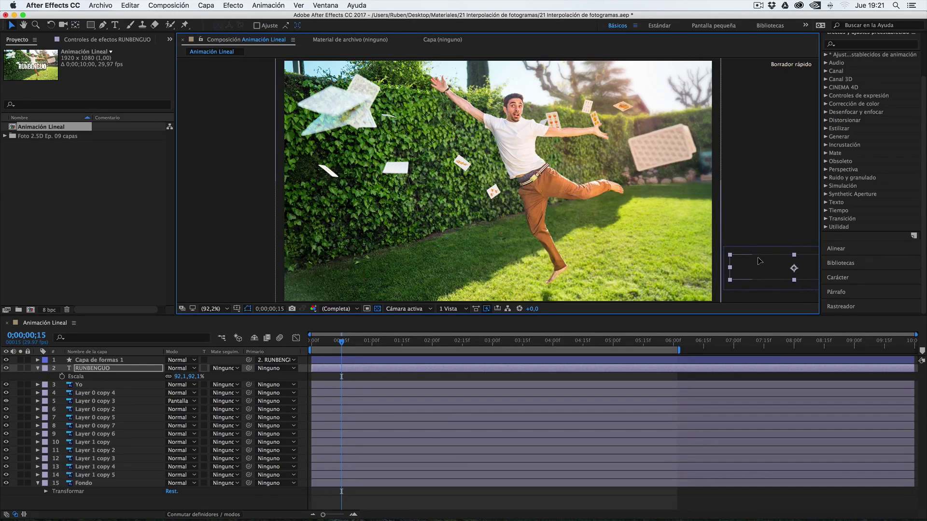
Set RUNBENGUO's first Position keyframe at 0;00;00;00, with the title outside the frame beyond the lower-right corner.
left_click(302, 358)
left_click(311, 344)
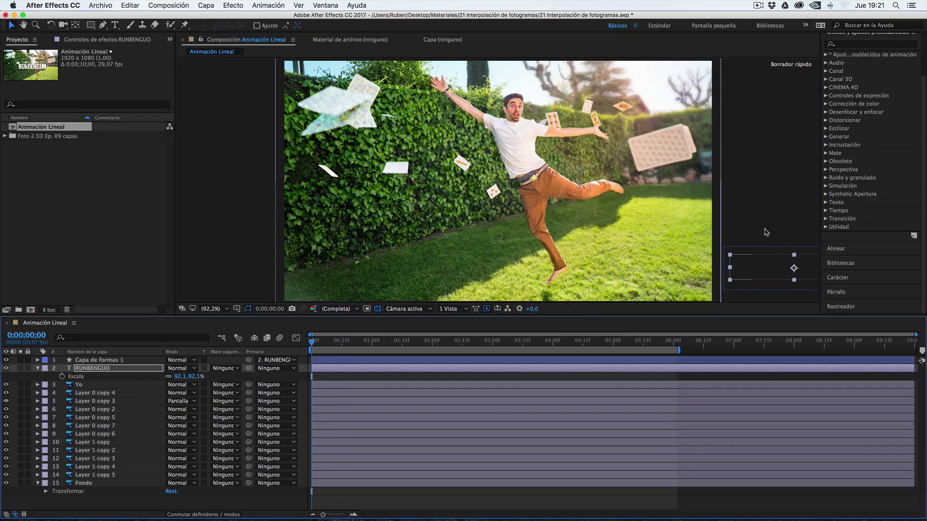
key("p")
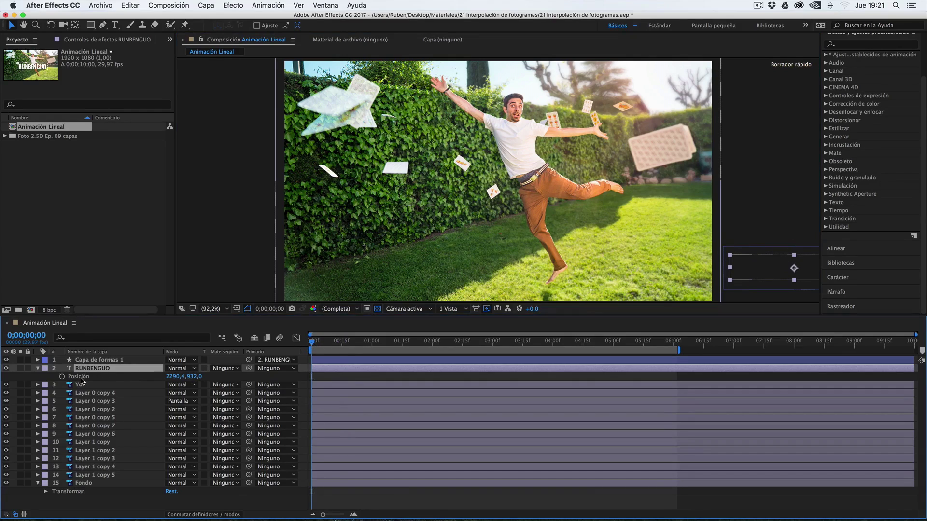
key("alt+p")
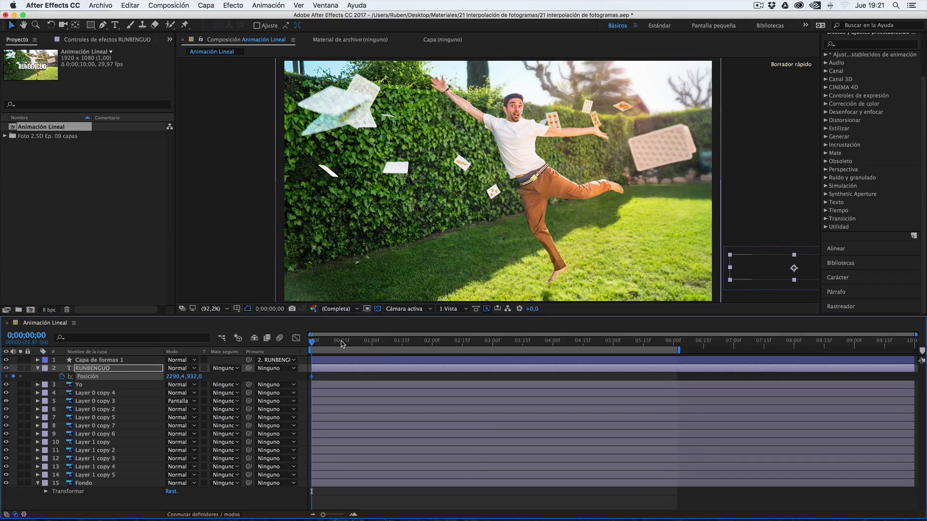
At 0;00;01;15, move RUNBENGUO horizontally into the image's lower-left area, to a Position of about 427.5, 932.
left_click_drag(424, 337, 402, 333)
left_click_drag(796, 269, 356, 263)
key("shift")
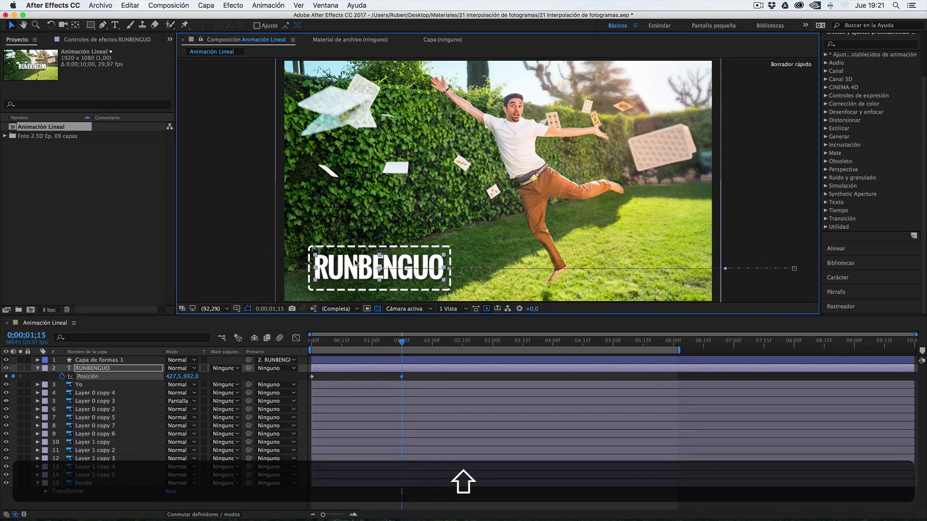
At 0;00;03;00, add a Position keyframe and move RUNBENGUO straight up to about 427.5, 650.1.
left_click_drag(433, 344, 492, 342)
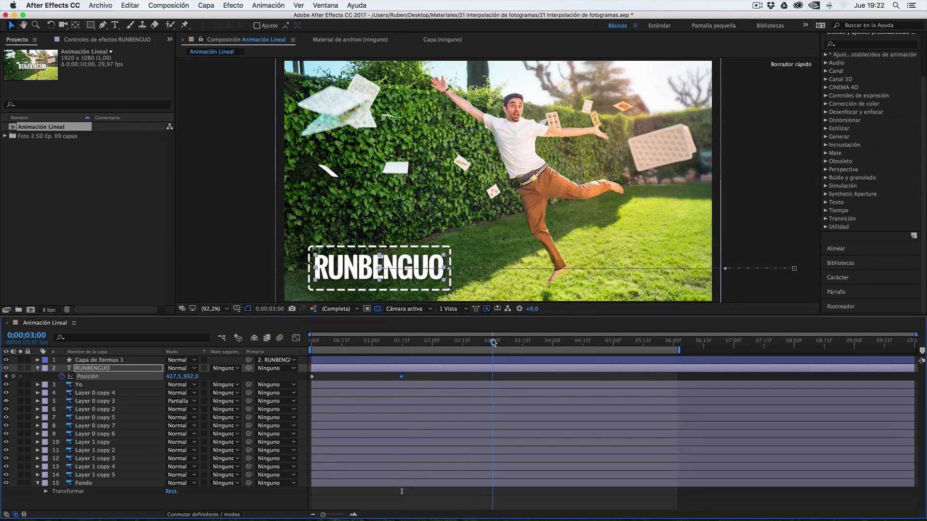
key("alt+shift+p")
left_click_drag(359, 254, 365, 207)
key("shift")
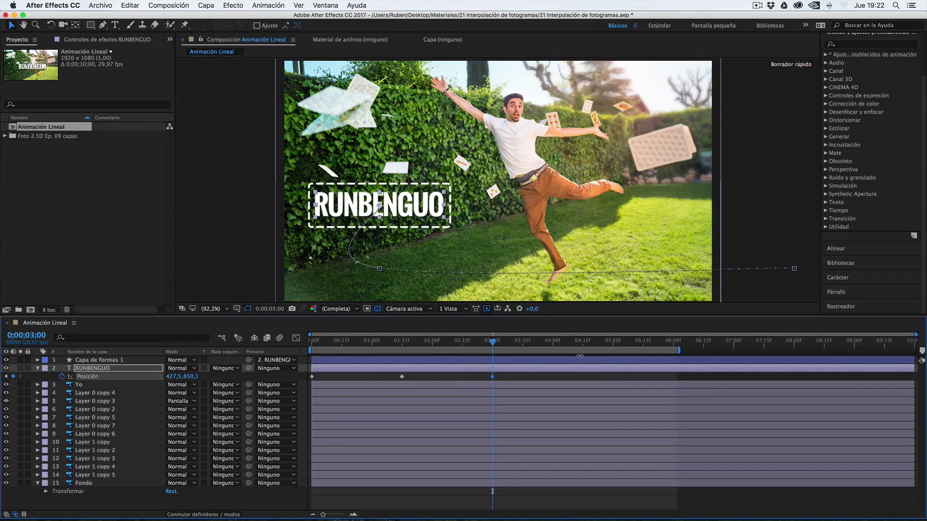
Shorten the work area to end just past 0;00;03;15 and preview the Position animation from the start.
mouse_move(679, 350)
left_mouse_down()
mouse_move(527, 351)
mouse_move(535, 352)
left_mouse_up()
key("Home")
key("space")
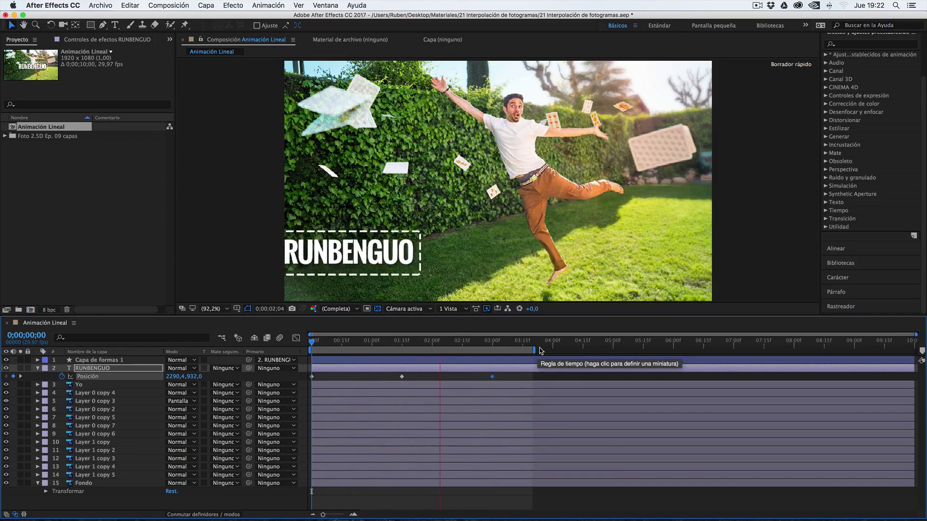
Examine RUNBENGUO's motion path around 0;00;01;15 and between its first two Position keyframes.
left_click(398, 340)
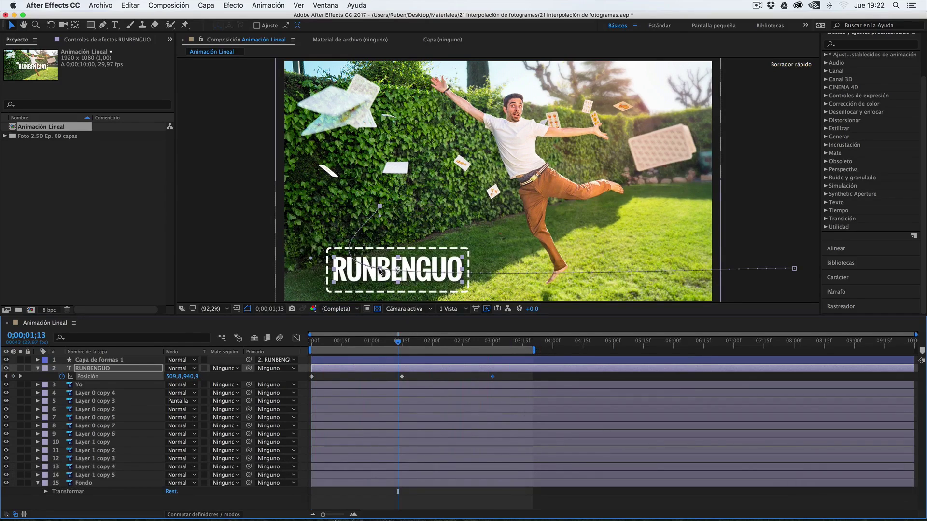
left_click(402, 340)
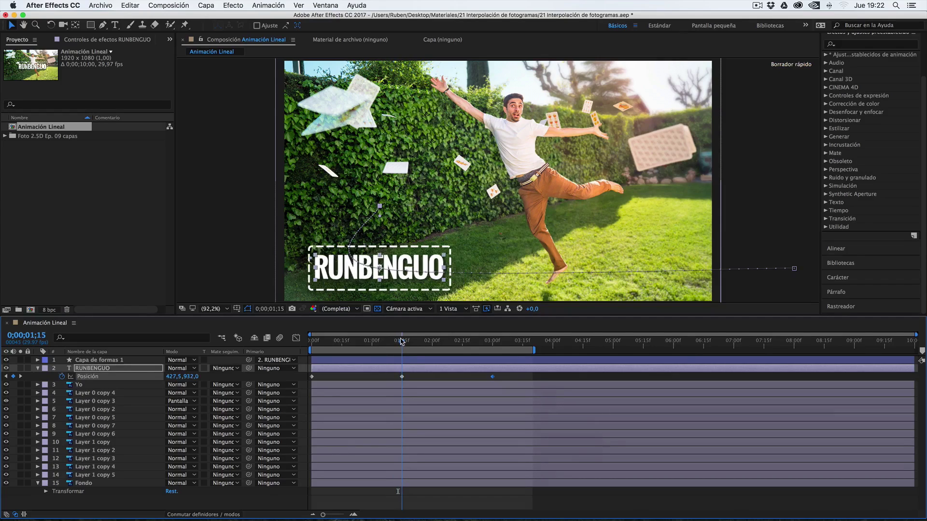
left_click(312, 377)
left_click(401, 378)
mouse_move(312, 346)
left_mouse_down()
mouse_move(451, 343)
mouse_move(327, 352)
left_mouse_up()
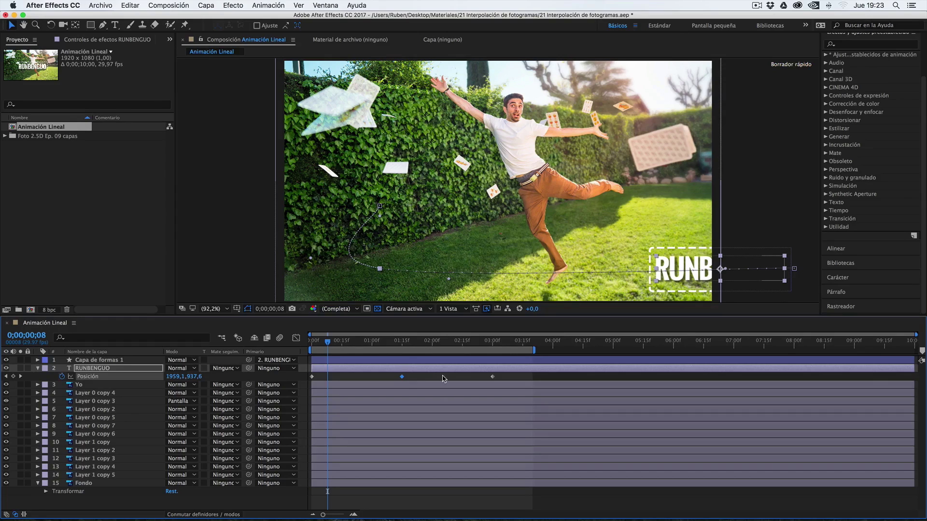
Select all three of RUNBENGUO's Position keyframes and set their spatial interpolation to Lineal.
left_click_drag(514, 378, 314, 384)
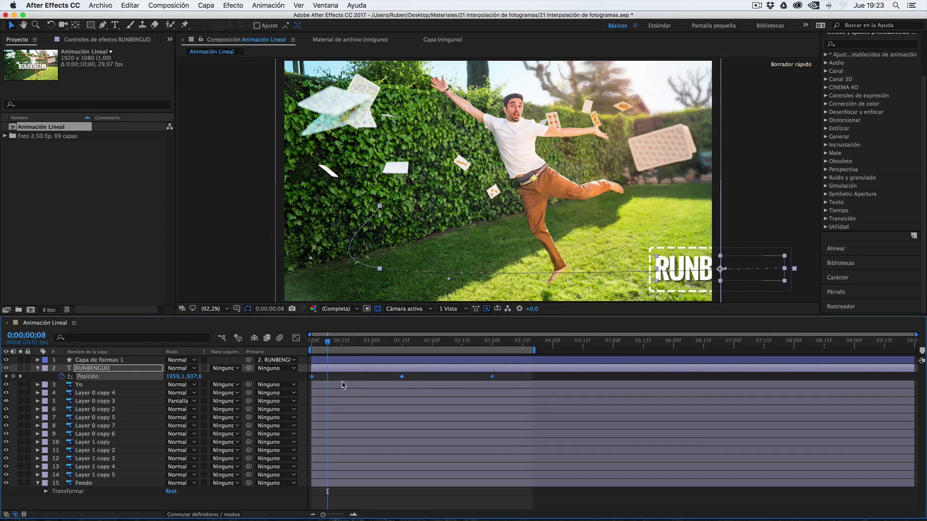
right_click(402, 377)
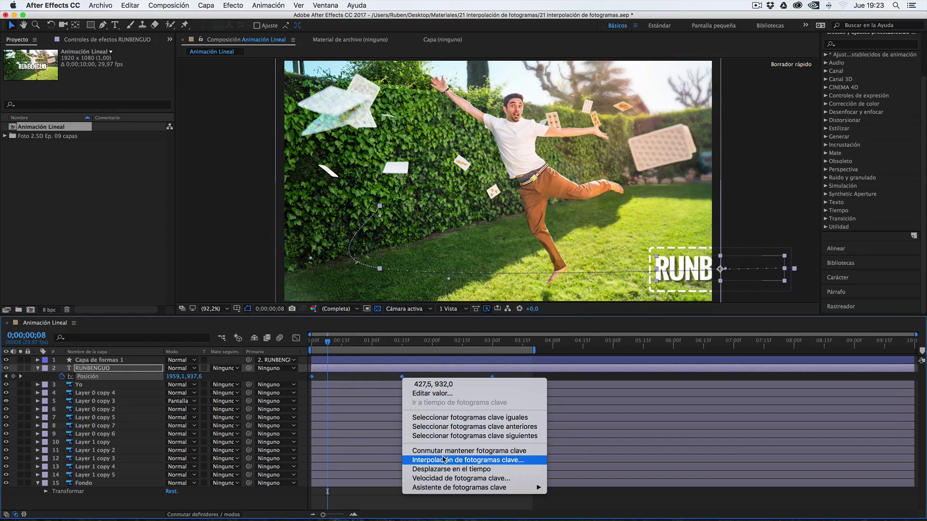
left_click(476, 462)
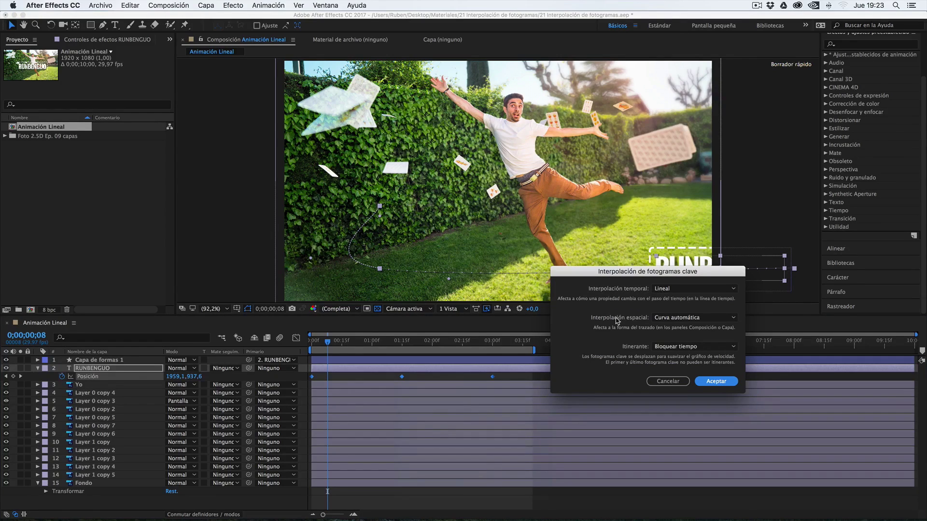
left_click(668, 318)
left_click(668, 342)
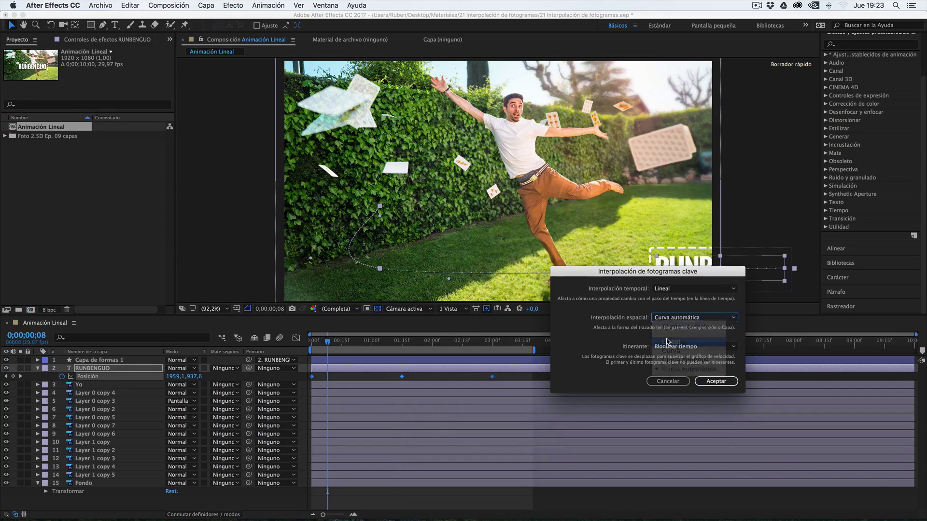
left_click(716, 381)
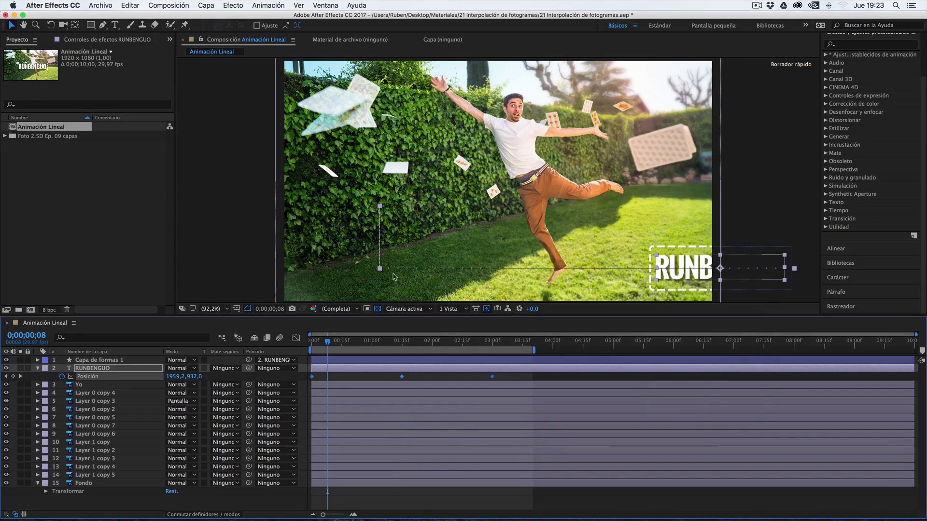
Preview RUNBENGUO's animation from the start to check its movement along the straight path.
key("Home")
key("space")
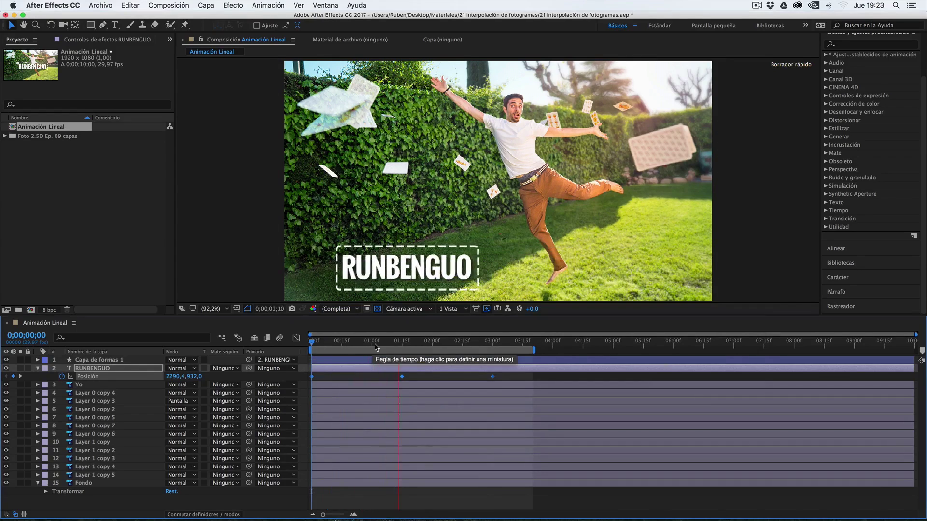
key("space")
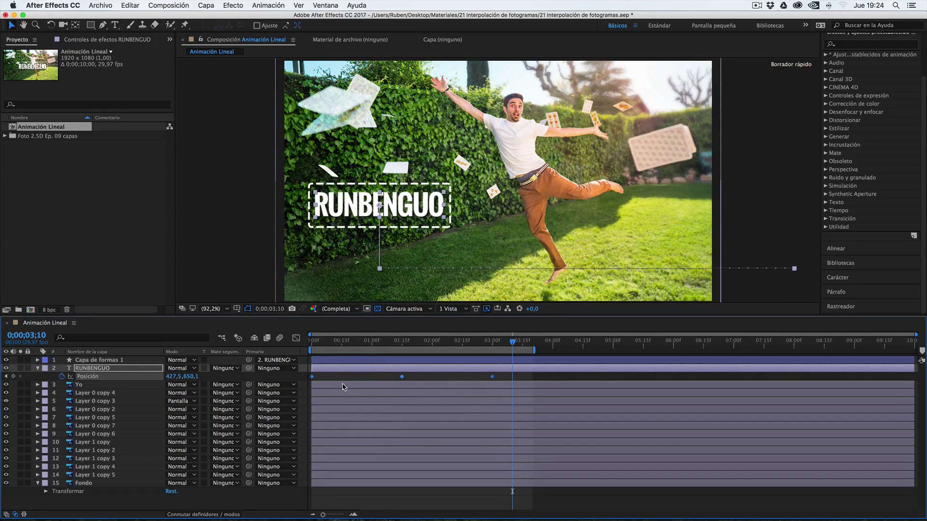
Review the keyframe interpolation settings of the selected Position keyframes and dismiss them without making changes.
mouse_move(402, 379)
right_click(493, 377)
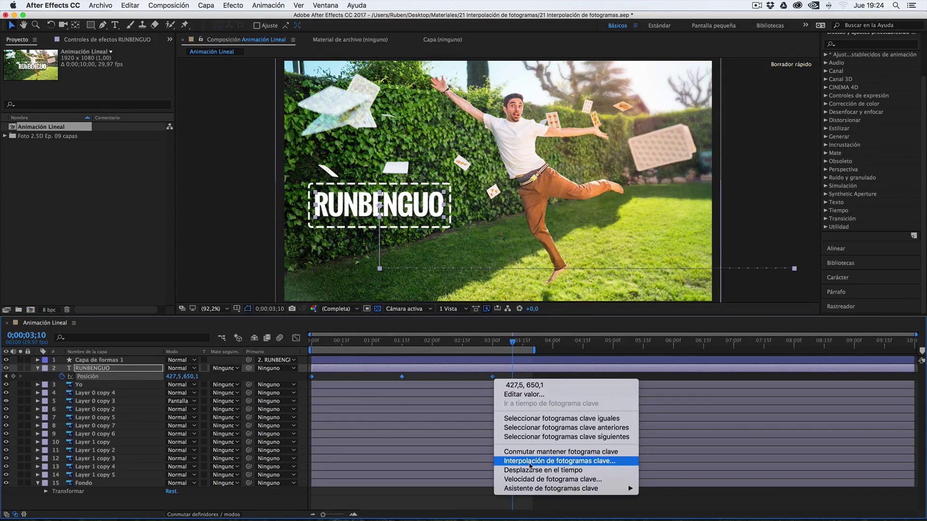
left_click(543, 465)
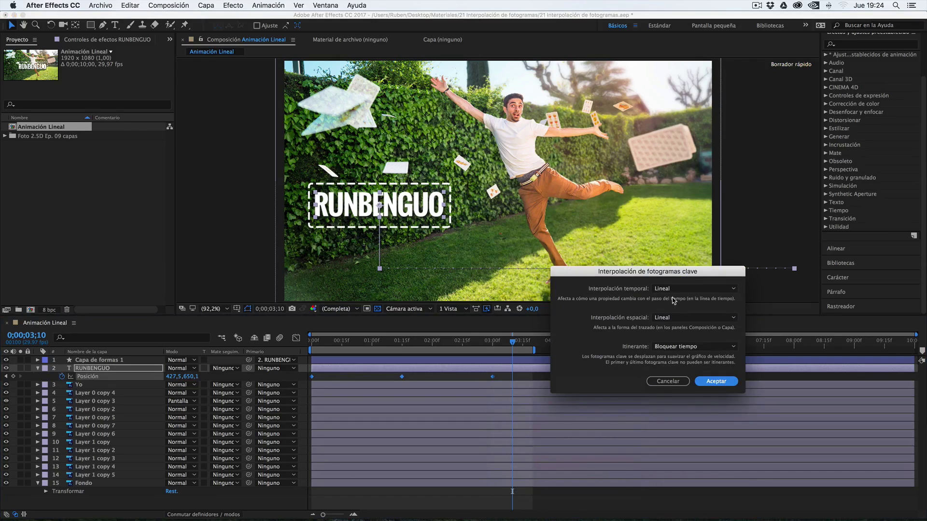
left_click(666, 381)
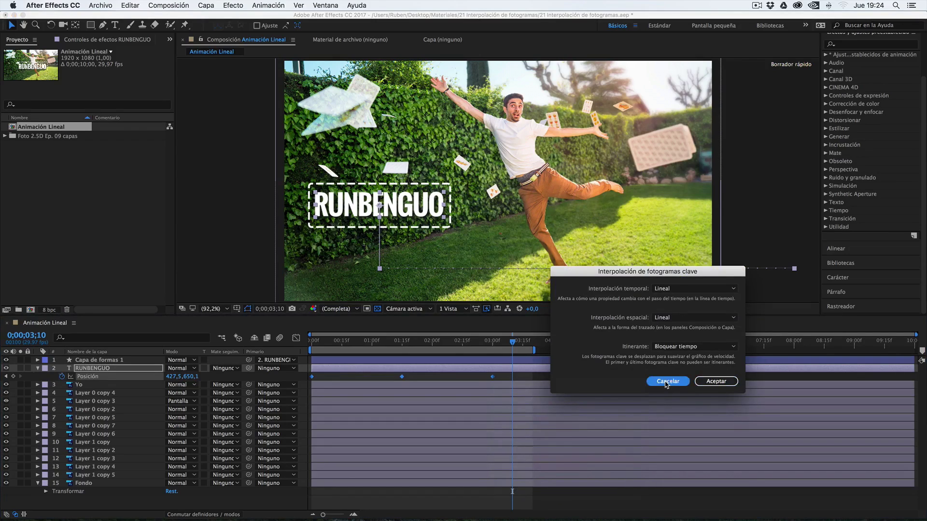
Try Desacelerac./Acelerac. suave on all the Position keyframes, scrub from 0;00;00;00 to 0;00;03;00, and undo the easing.
right_click(493, 377)
mouse_move(531, 490)
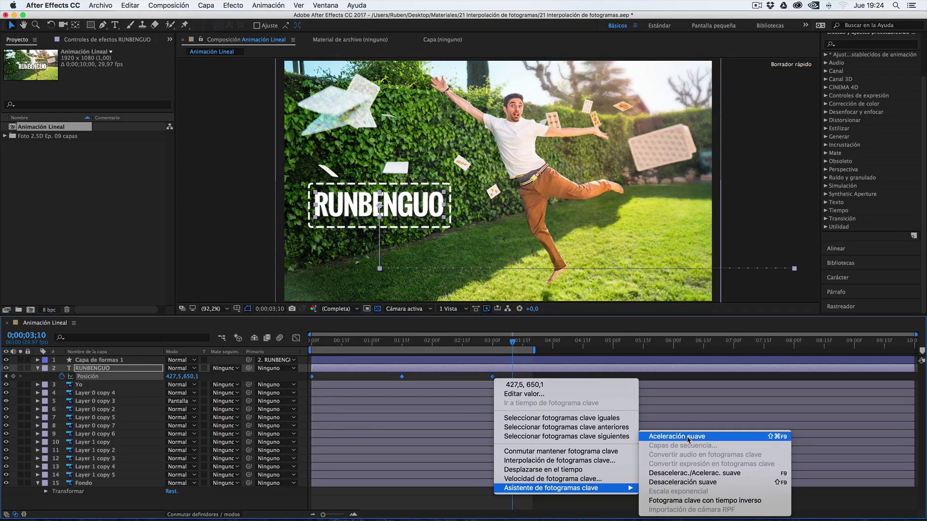
left_click(682, 474)
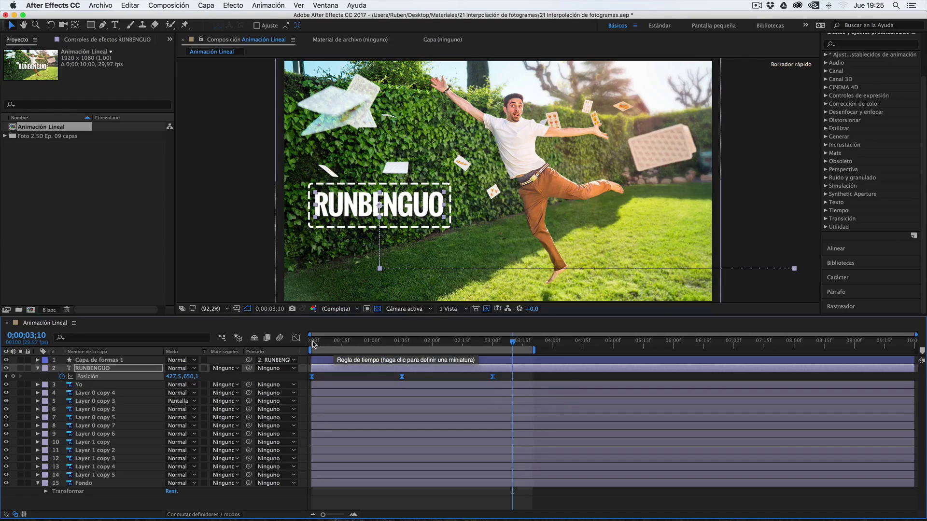
left_click(312, 343)
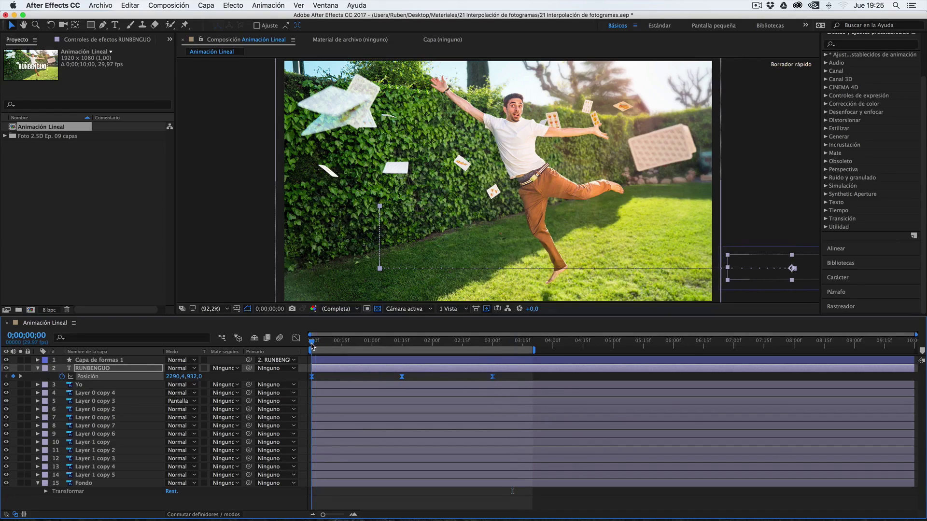
left_click_drag(313, 344, 492, 365)
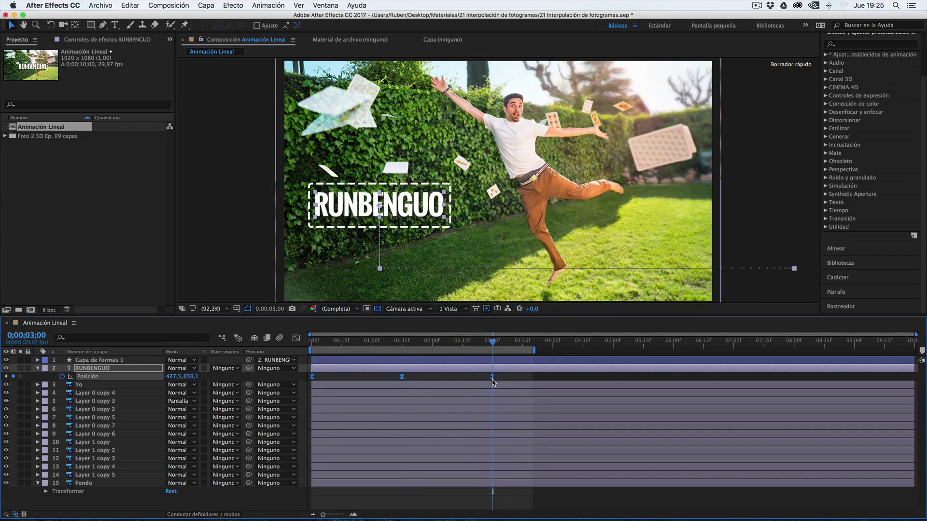
mouse_move(493, 379)
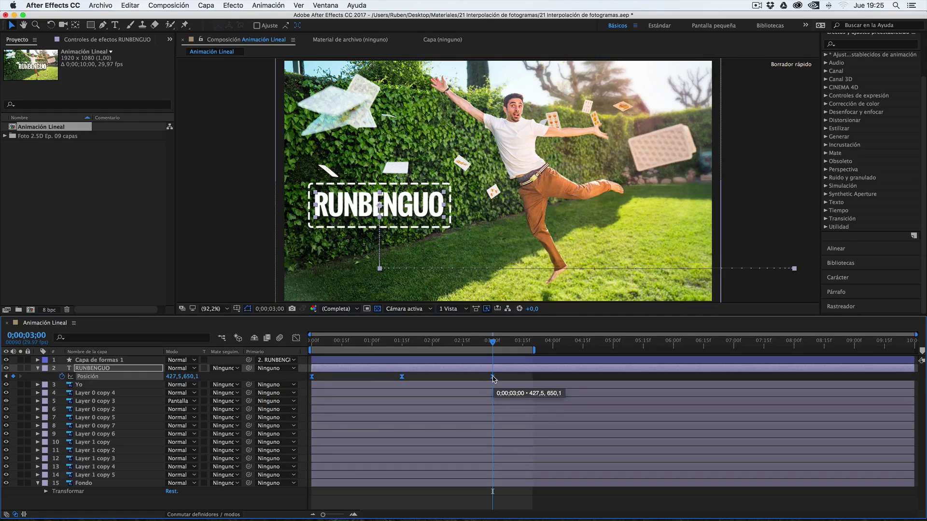
left_click(493, 379, "super")
Try Desaceleración suave on all the Position keyframes, scrub from the start to 0;00;01;15, and undo the easing.
right_click(493, 379)
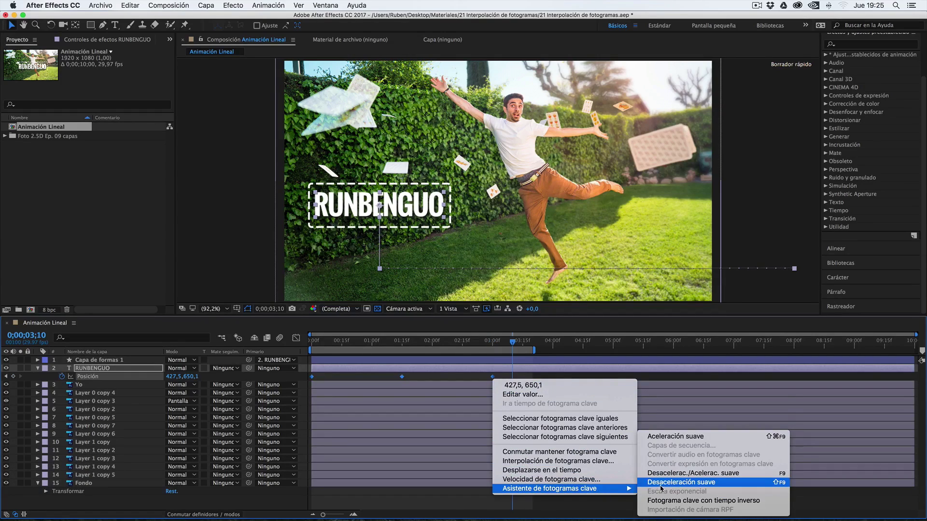
left_click(660, 484)
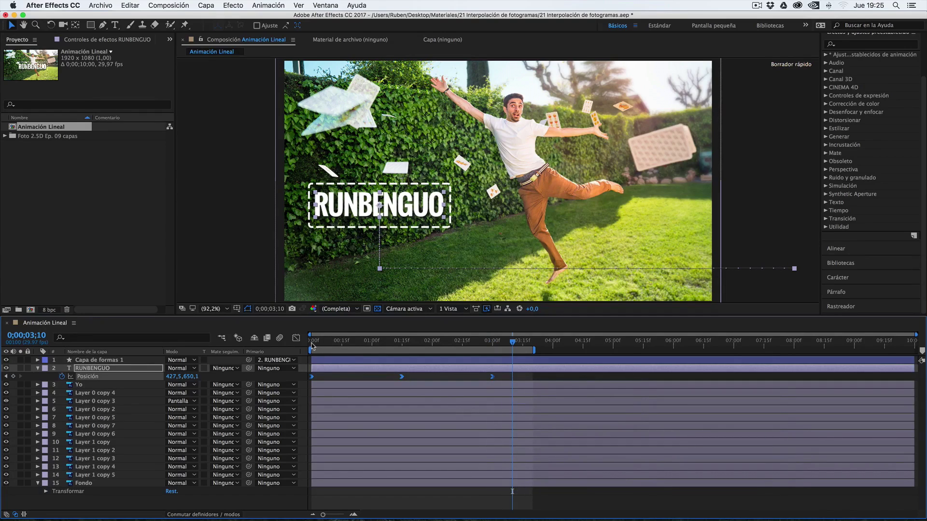
left_click_drag(313, 341, 402, 345)
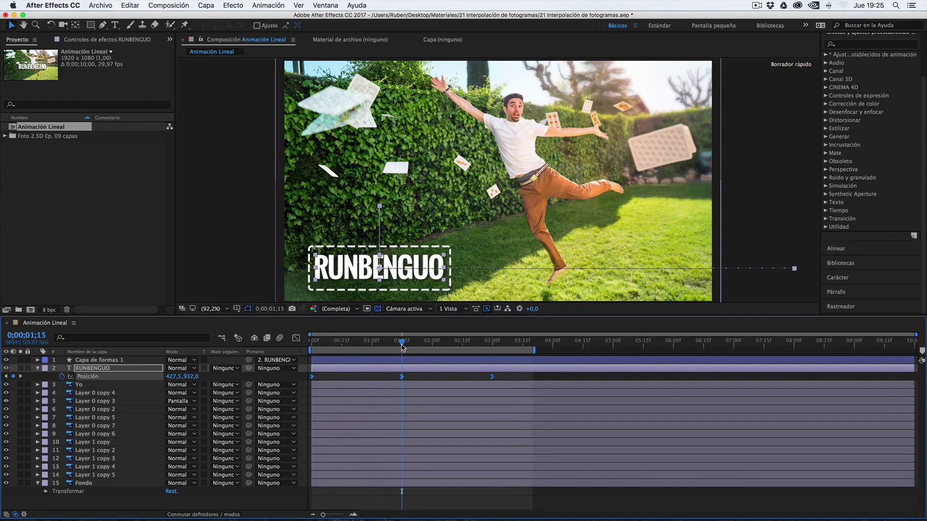
key("super+z")
Apply Aceleración suave to all three of RUNBENGUO's Position keyframes.
right_click(490, 378)
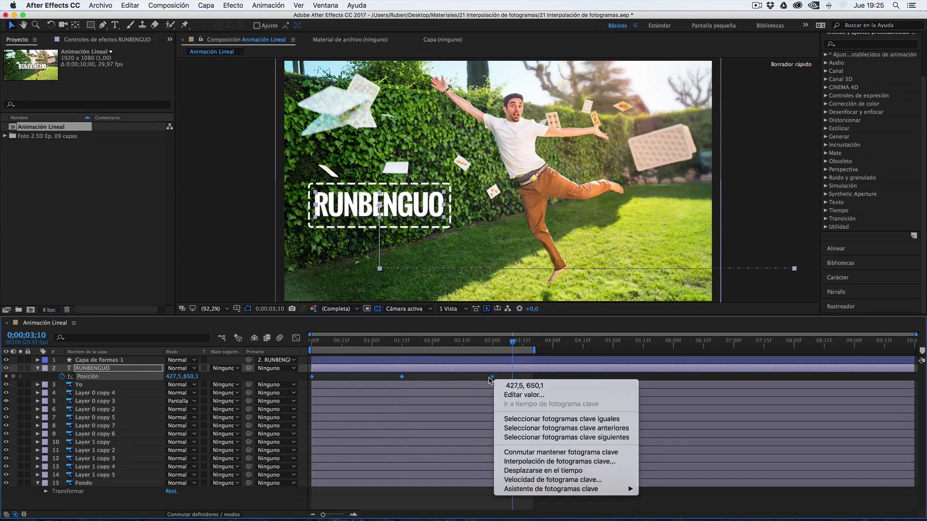
mouse_move(552, 489)
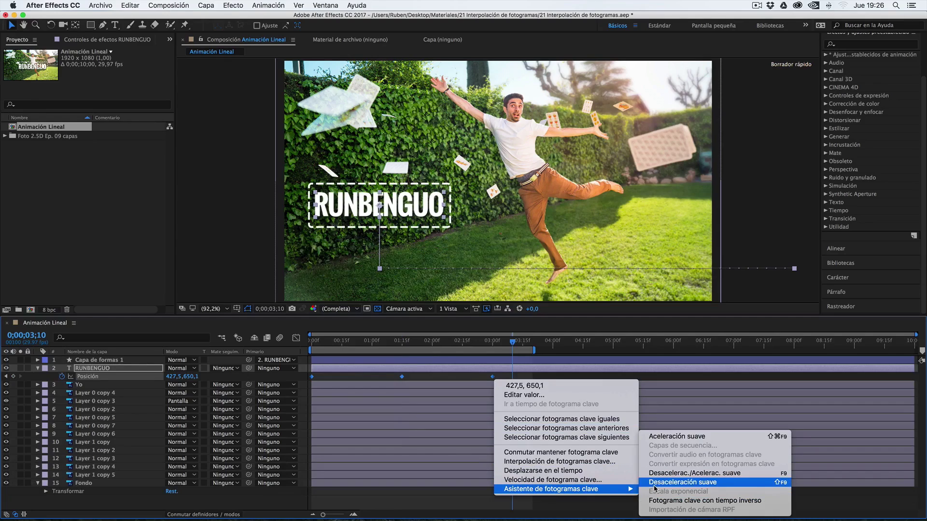
left_click(667, 437)
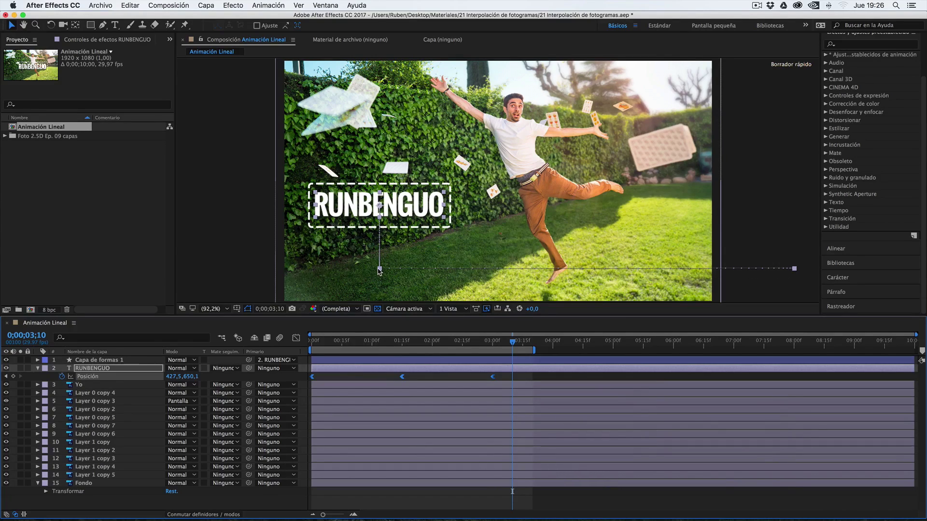
Replace the easing on RUNBENGUO's three Position keyframes with Desacelerac./Acelerac. suave.
right_click(492, 377)
mouse_move(527, 487)
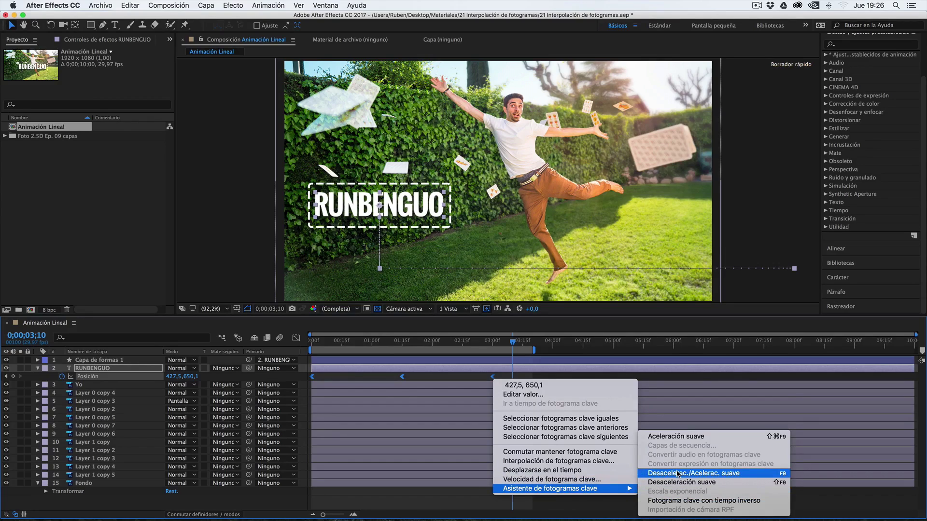
left_click(741, 474)
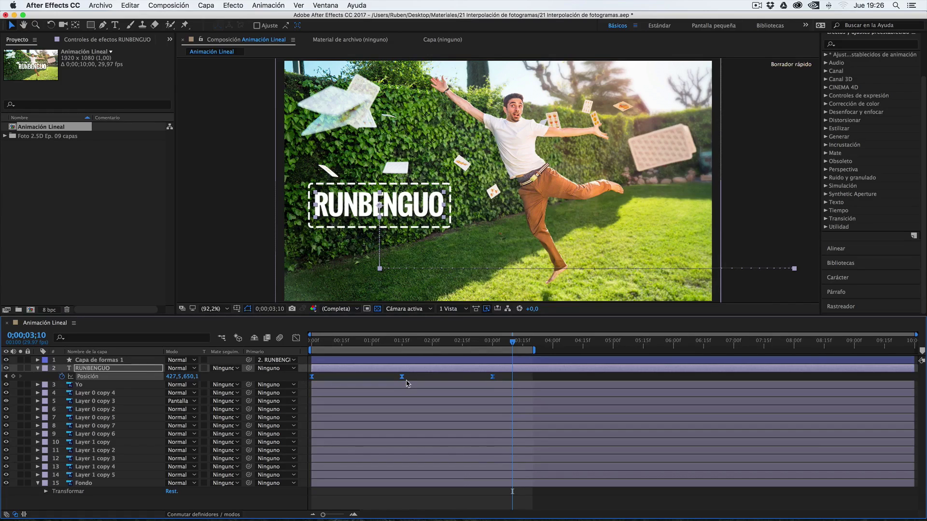
Undo the easing on RUNBENGUO's Position keyframes back to linear and reselect all three keyframes.
key("F9")
key("super+z")
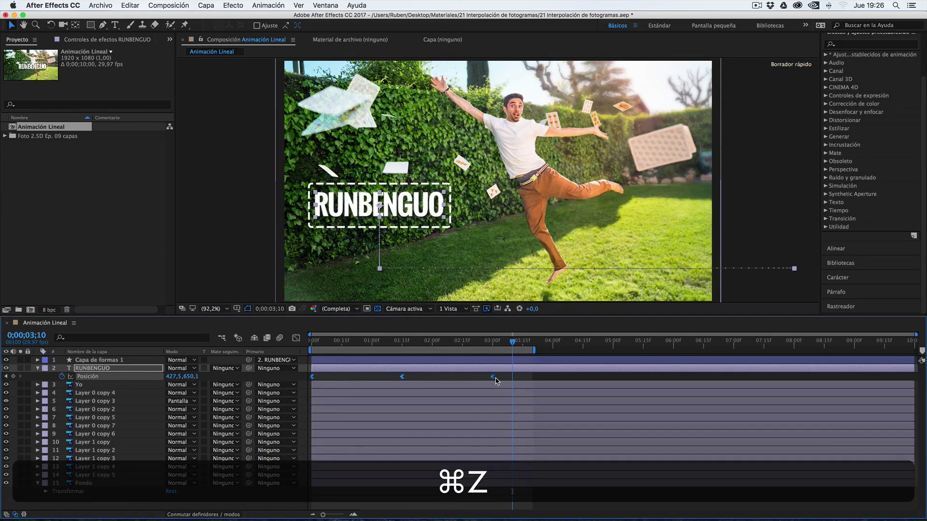
left_click_drag(504, 375, 300, 380)
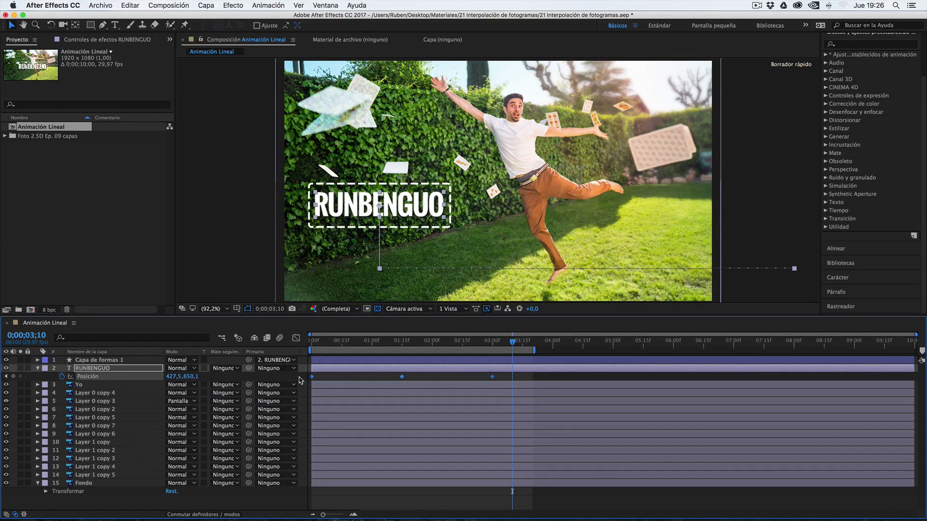
Apply Desacelerac./Acelerac. suave to RUNBENGUO's three Position keyframes and preview the animation from the start.
key("F9")
key("super+z")
left_click_drag(502, 378, 310, 386)
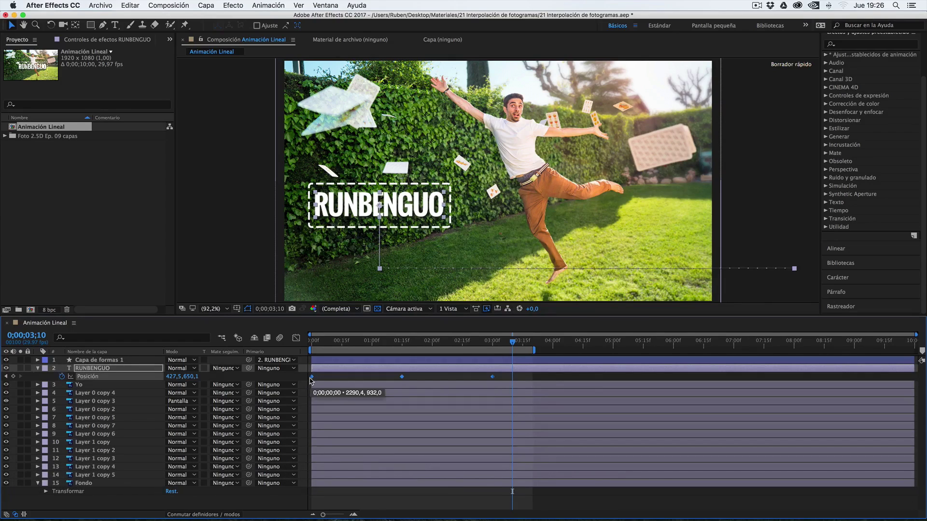
key("F9")
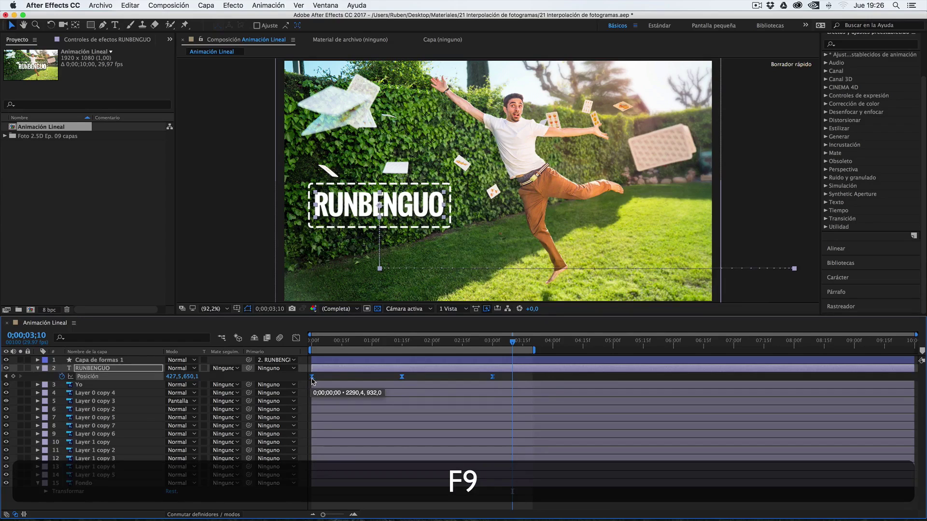
left_click_drag(327, 341, 307, 348)
key("space")
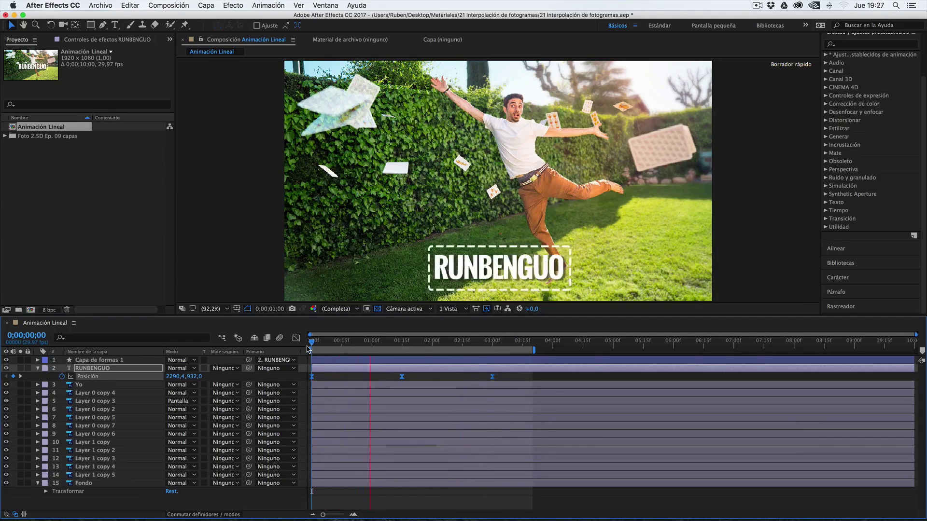
key("space")
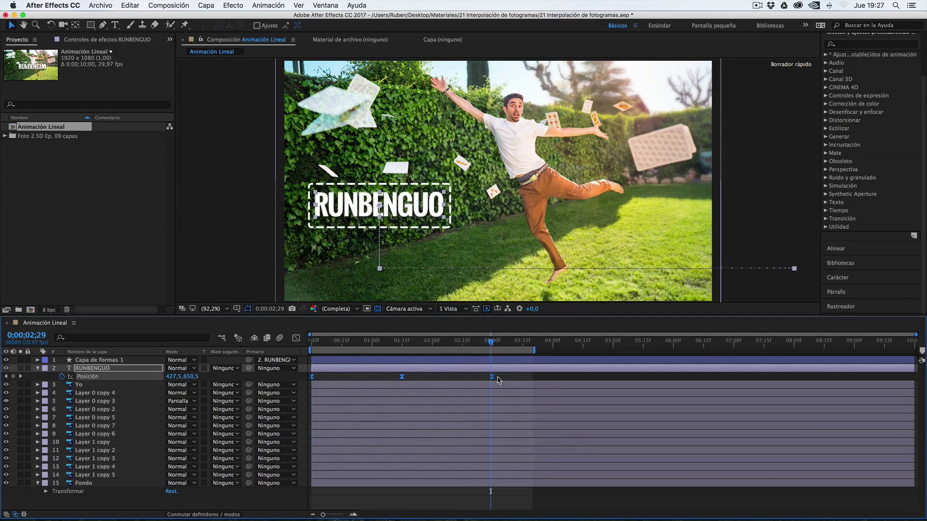
Set the spatial interpolation of the three selected Position keyframes to Curva.
mouse_move(493, 381)
right_click(492, 376)
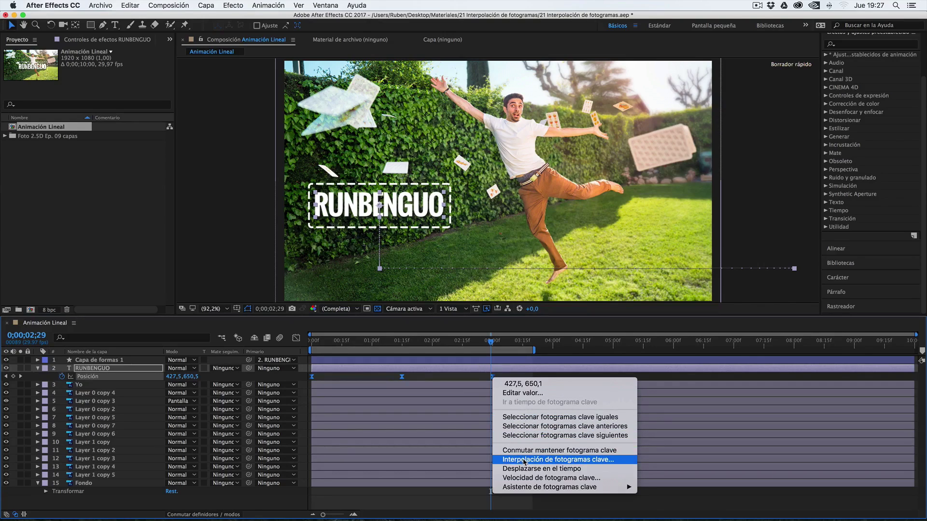
left_click(529, 454)
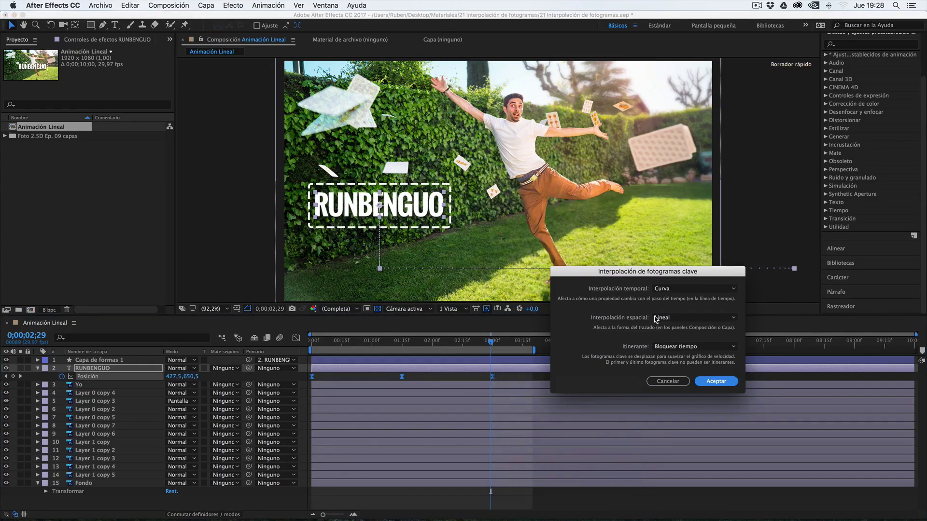
left_click(661, 319)
left_click(666, 352)
left_click(719, 382)
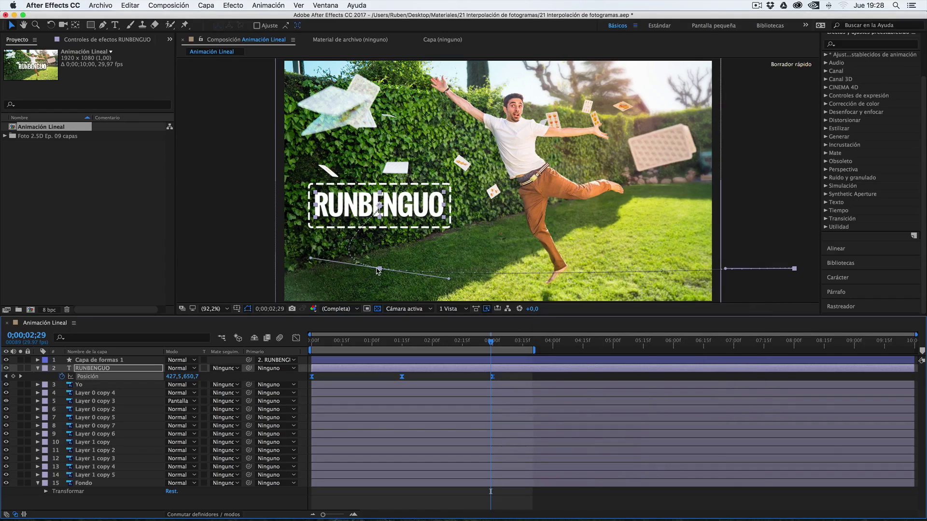
Bend RUNBENGUO's motion path by reshaping the curve handles at its Position keyframes in the composition.
left_click_drag(726, 272, 741, 295)
left_click_drag(310, 258, 352, 262)
left_click_drag(448, 278, 398, 289)
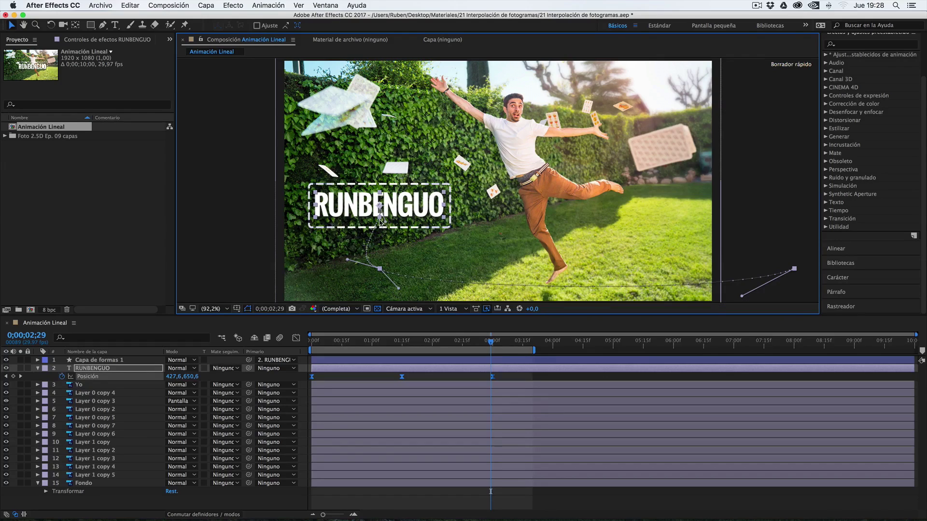
left_click_drag(385, 222, 404, 231)
Set both temporal and spatial interpolation of the Position keyframes to Lineal and scrub the animation to 0;00;03;09.
mouse_move(493, 379)
right_click(492, 379)
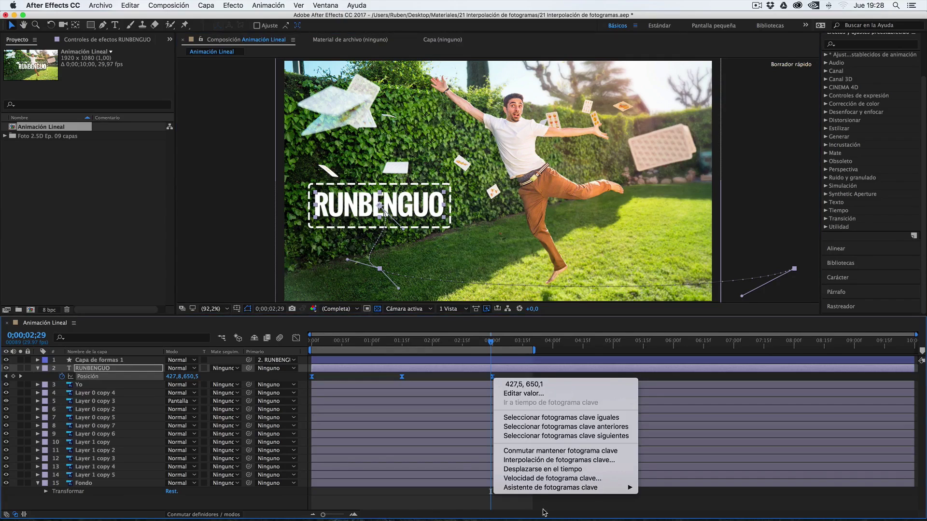
left_click(516, 461)
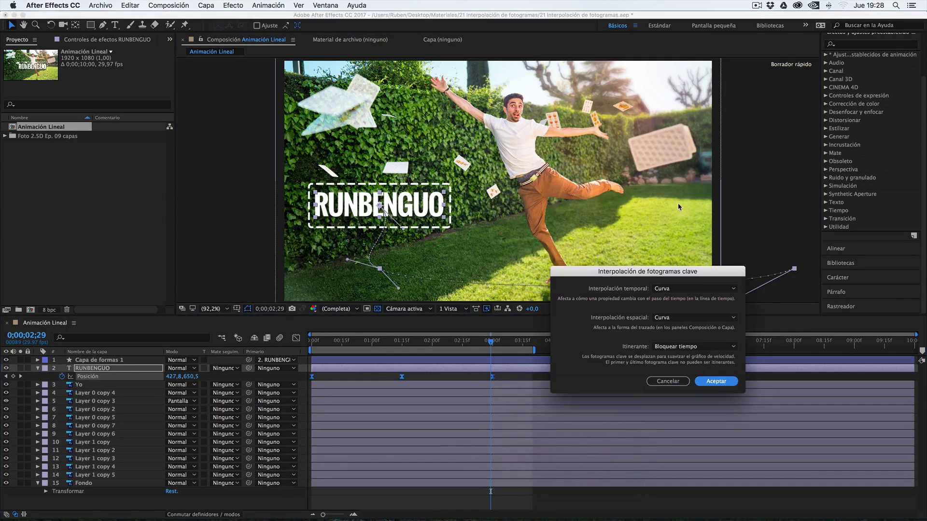
left_click(650, 289)
left_click(664, 313)
left_click(663, 318)
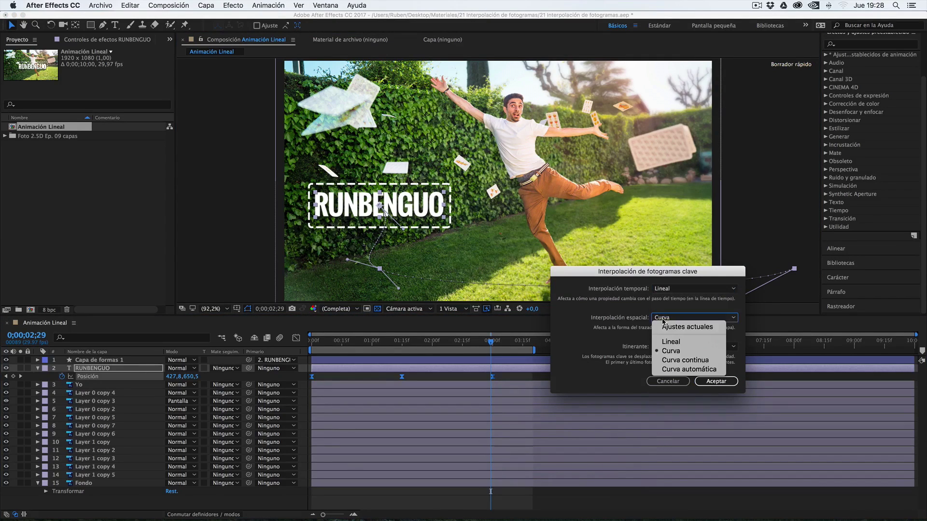
left_click(668, 340)
left_click(715, 382)
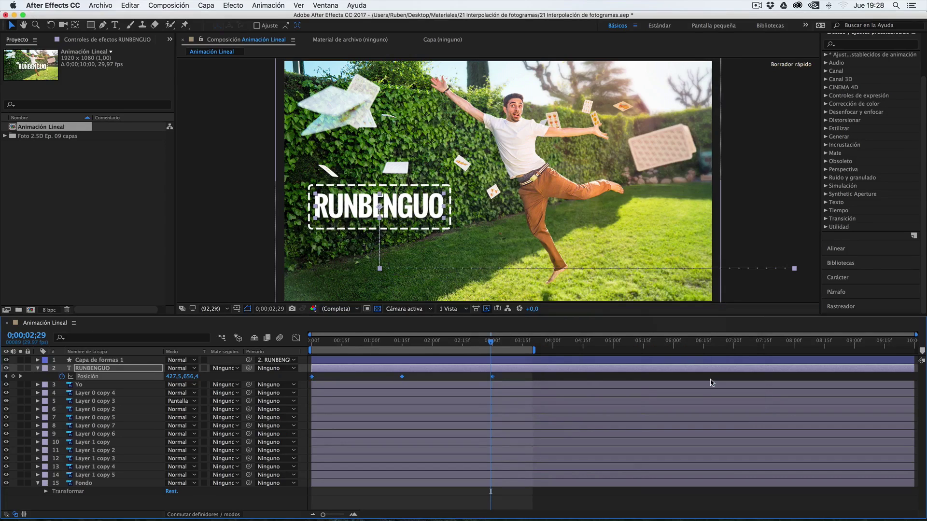
left_click_drag(333, 344, 511, 346)
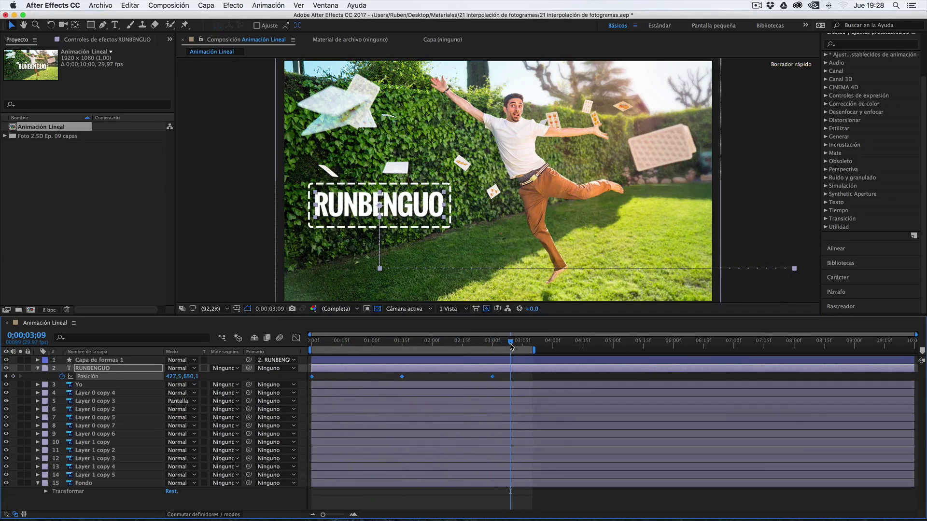
Try Conmutar mantener fotograma clave on the three Position keyframes, play from the start and scrub to 0;00;01;19.
mouse_move(492, 379)
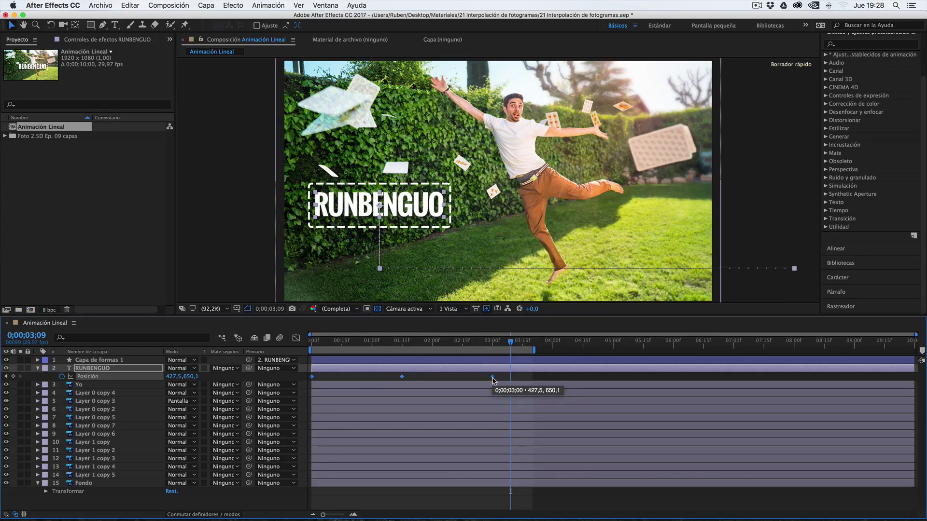
right_click(492, 377)
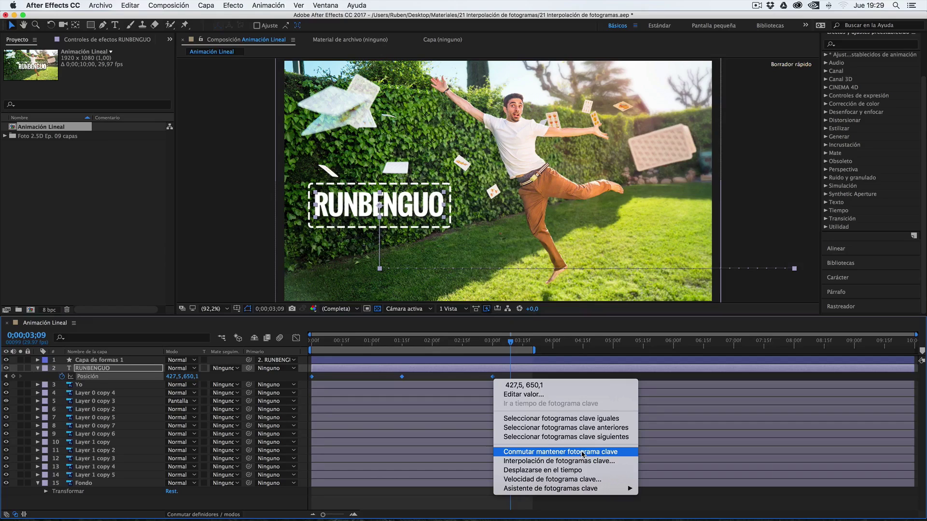
left_click(582, 454)
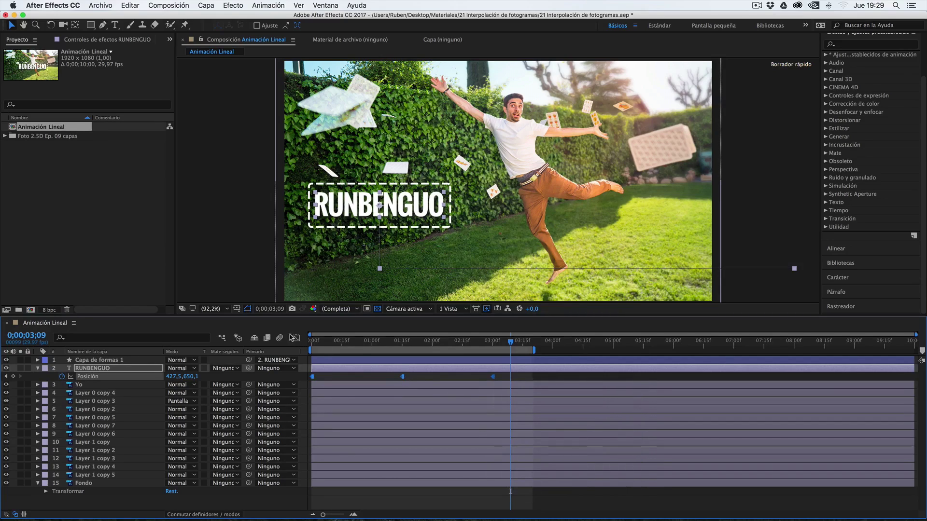
left_click(309, 343)
key("space")
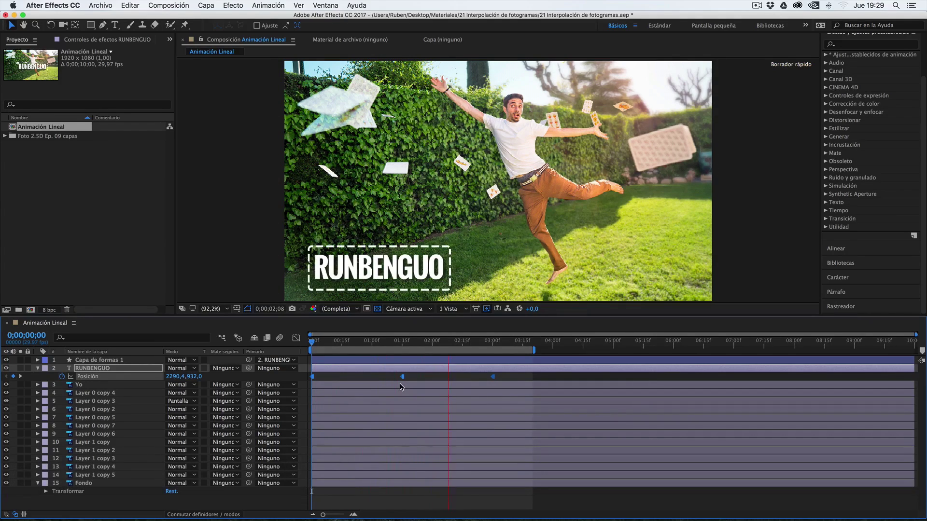
key("space")
left_click_drag(335, 343, 402, 351)
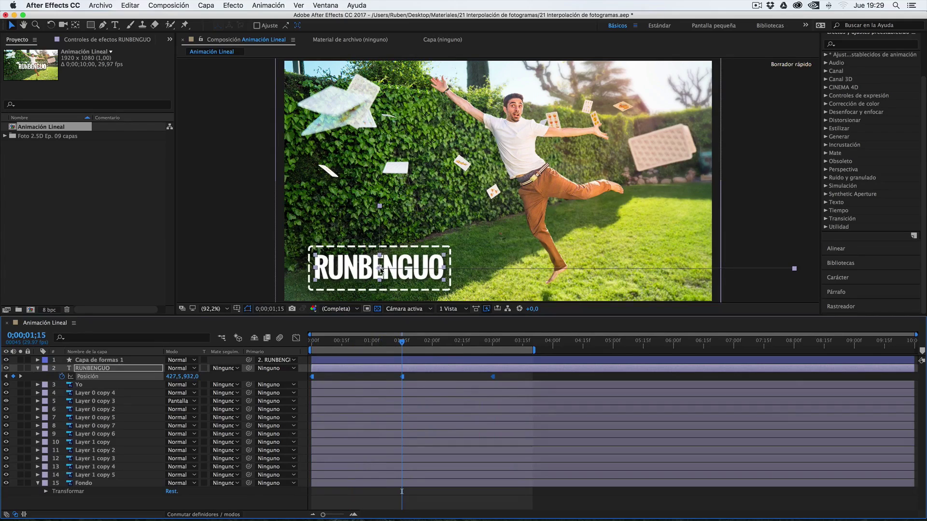
mouse_move(409, 344)
left_mouse_down()
mouse_move(494, 343)
mouse_move(408, 342)
left_mouse_up()
Review the interpolation commands and Asistente de fotogramas clave options available for the Position keyframes.
right_click(492, 376)
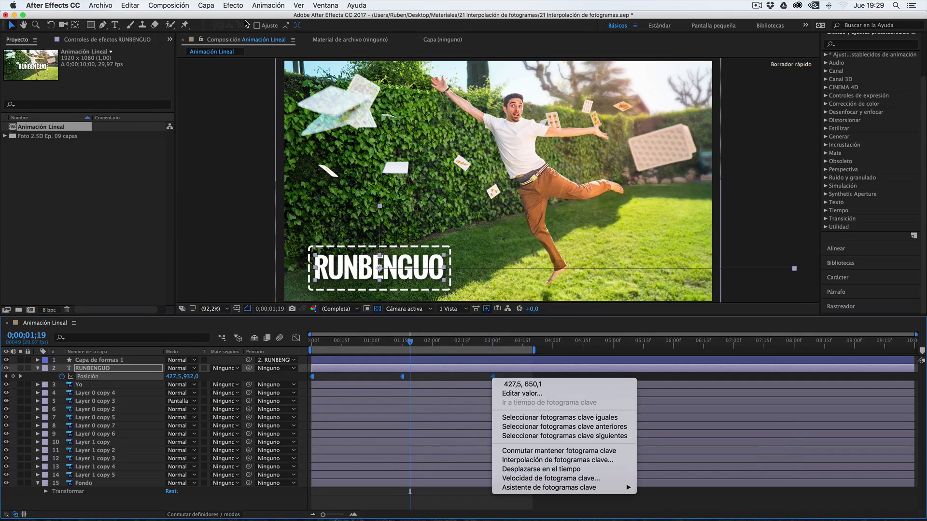
left_click(229, 5)
left_click(264, 5)
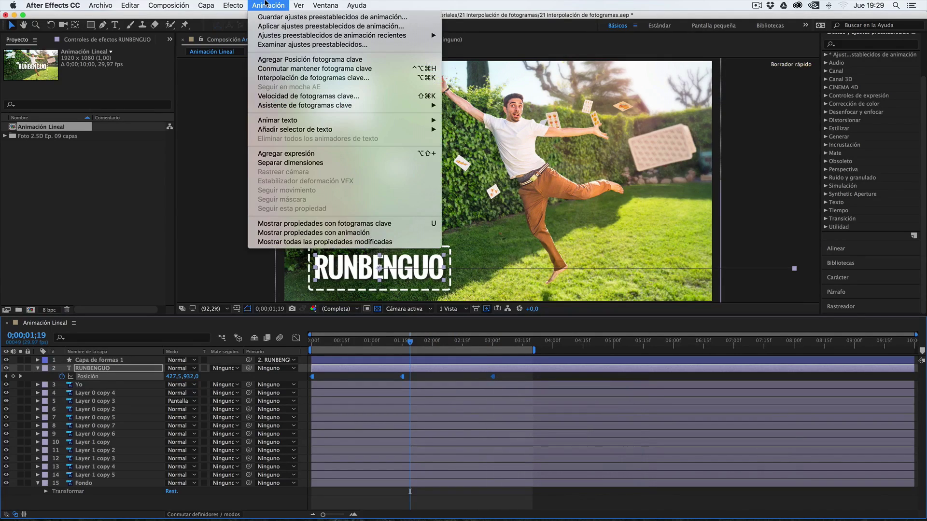
mouse_move(348, 106)
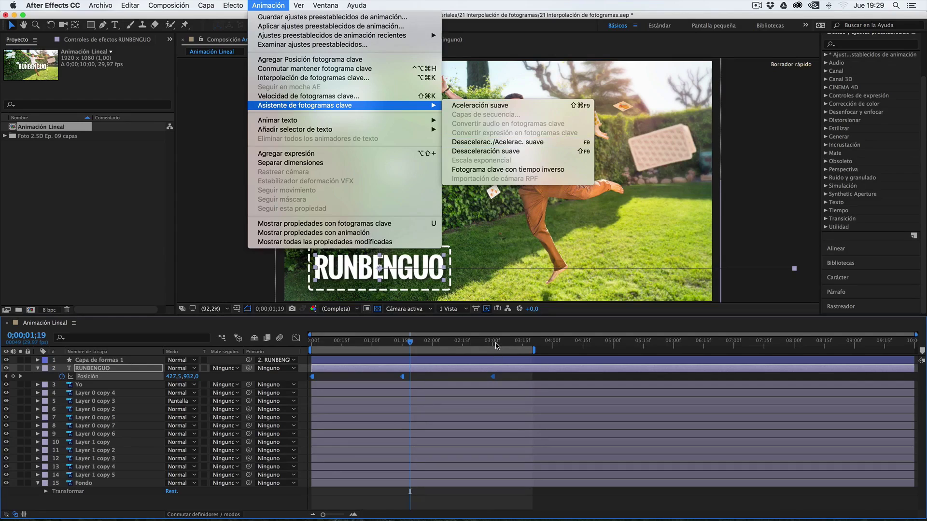
left_click(491, 345)
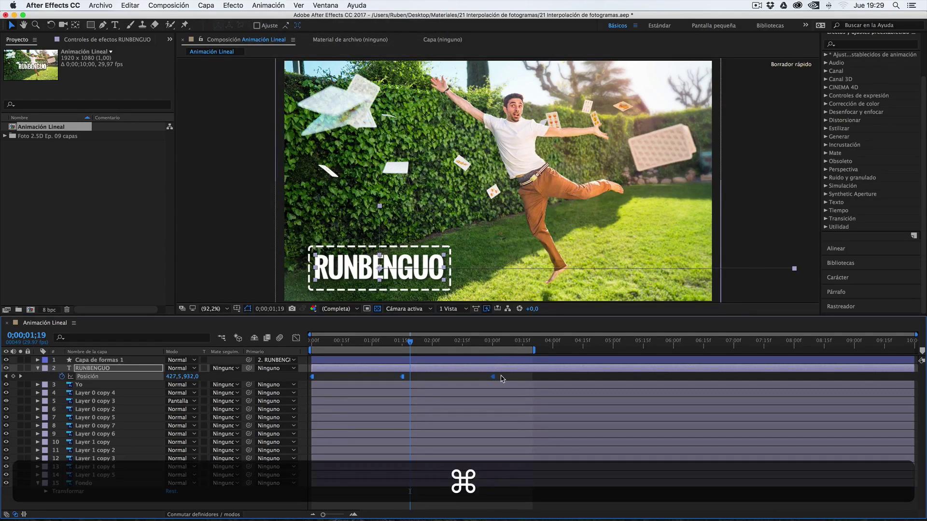
Undo the hold on RUNBENGUO's Position keyframes and apply Desacelerac./Acelerac. suave to all three.
key("super+z")
left_click_drag(505, 385, 303, 380)
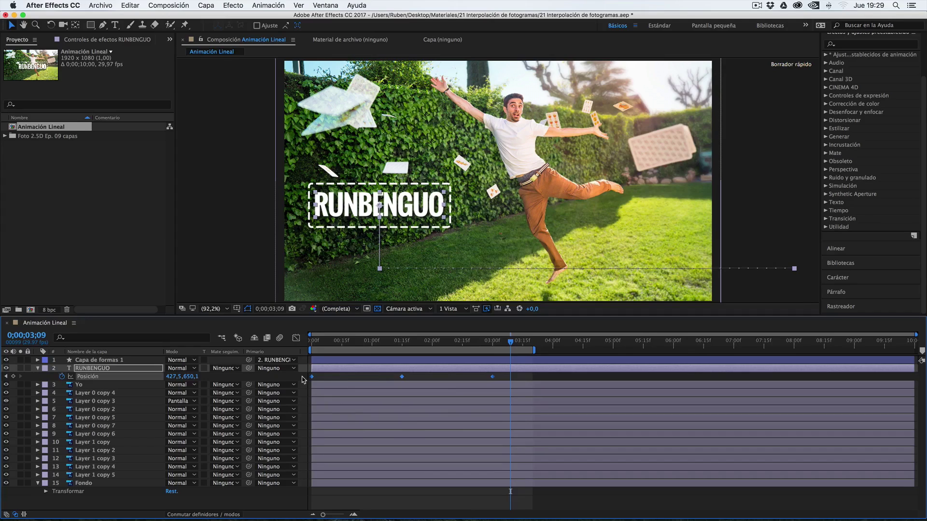
key("F9")
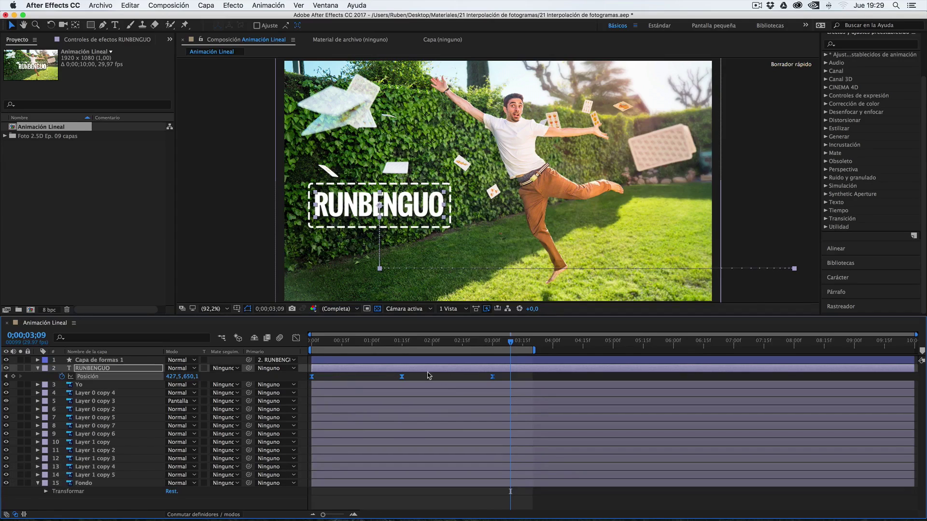